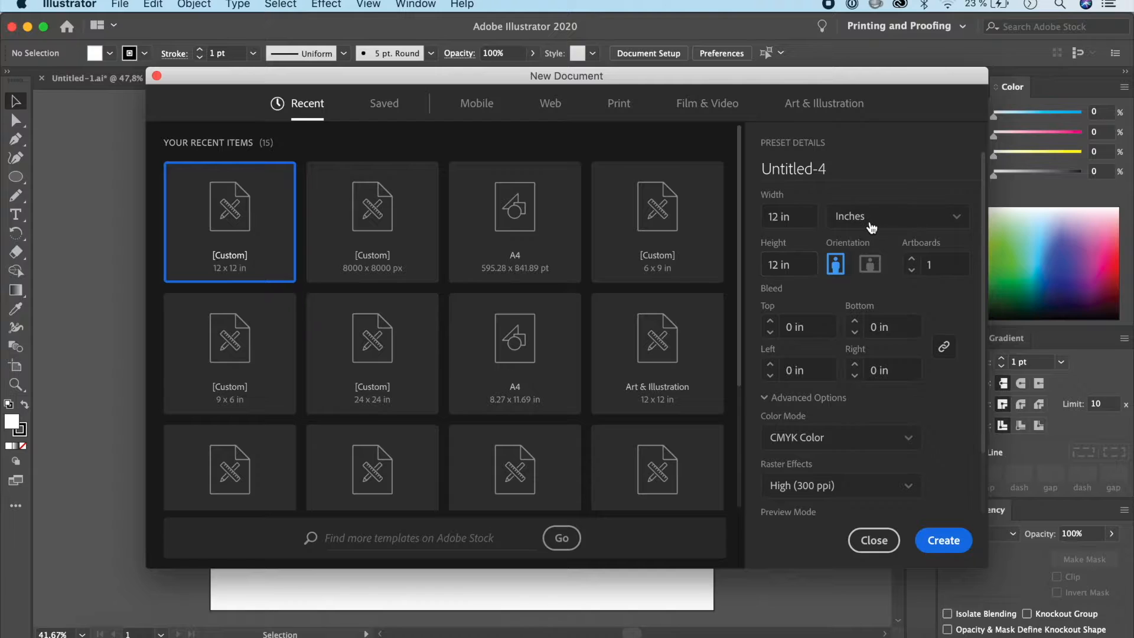
# Step: Create a new 12 x 12 in document in inches, with CMYK color mode and High (300 ppi) raster effects
pyautogui.click(871, 227)
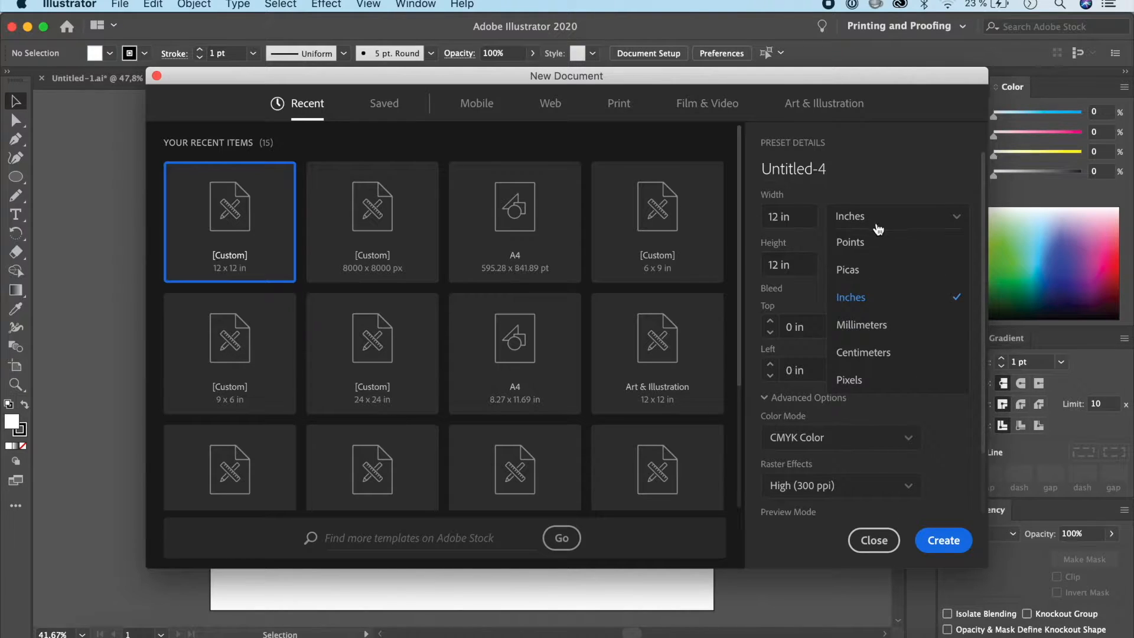
pyautogui.click(865, 307)
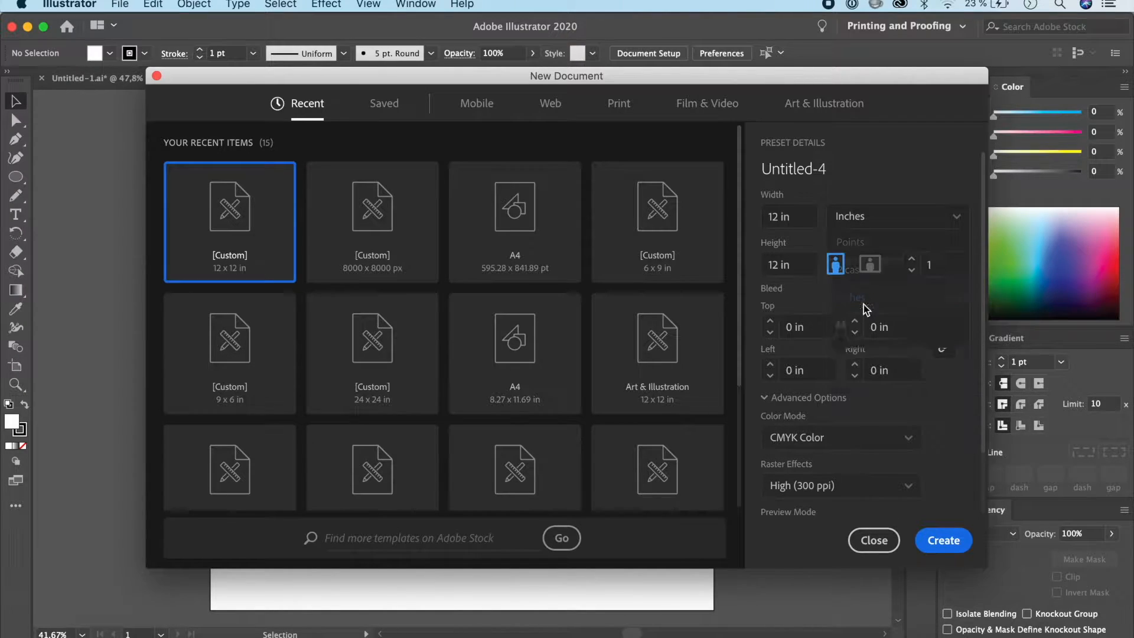
pyautogui.click(775, 401)
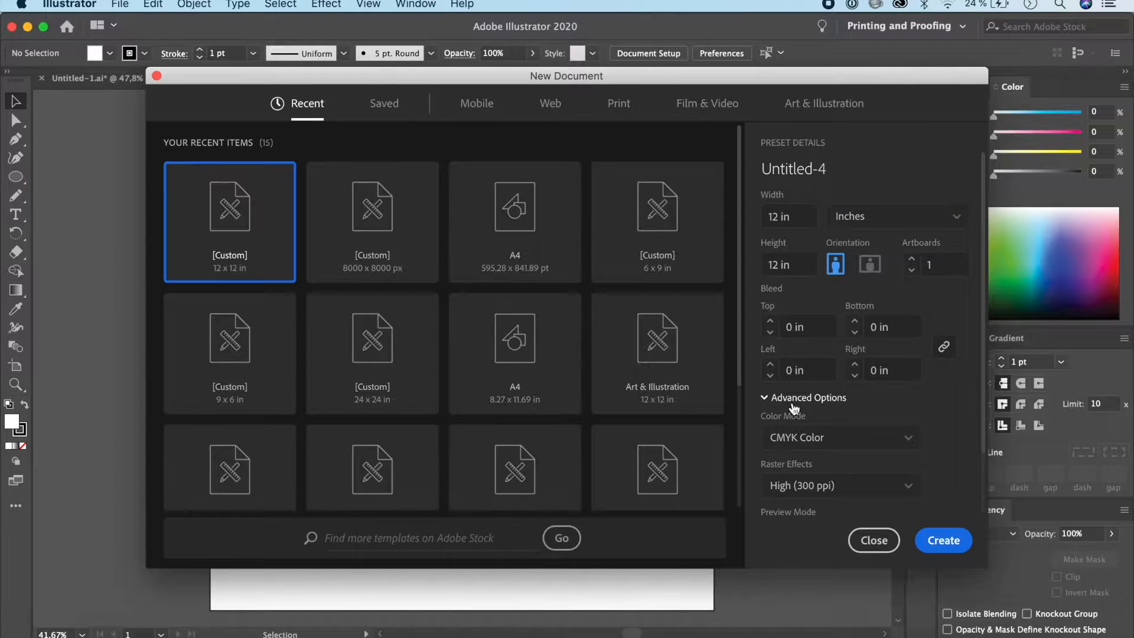
pyautogui.click(773, 400)
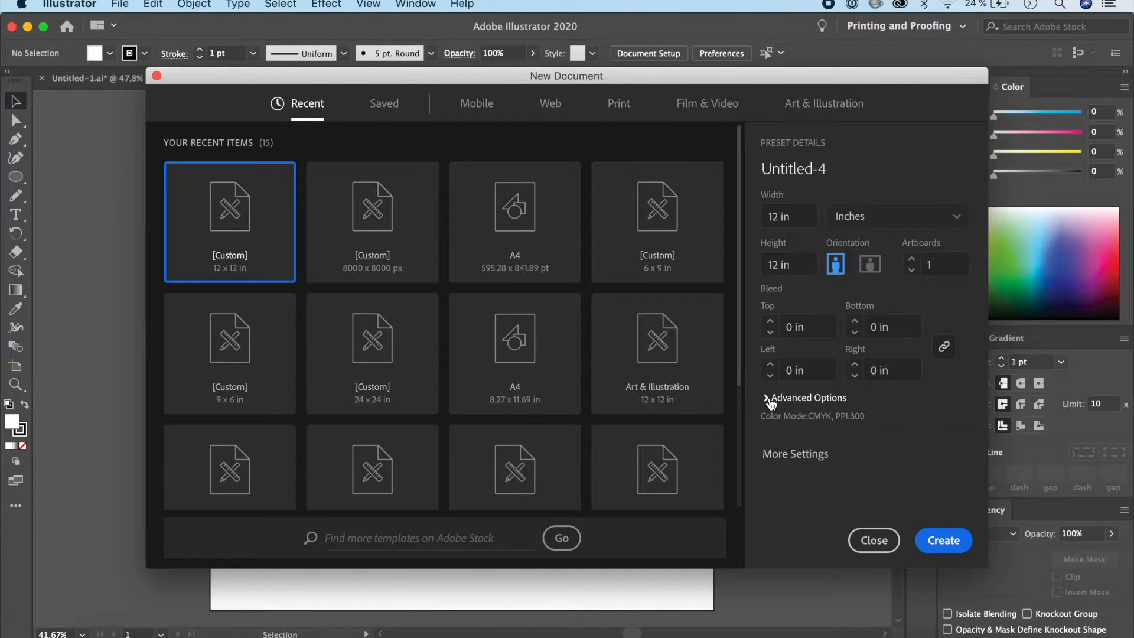
pyautogui.click(770, 400)
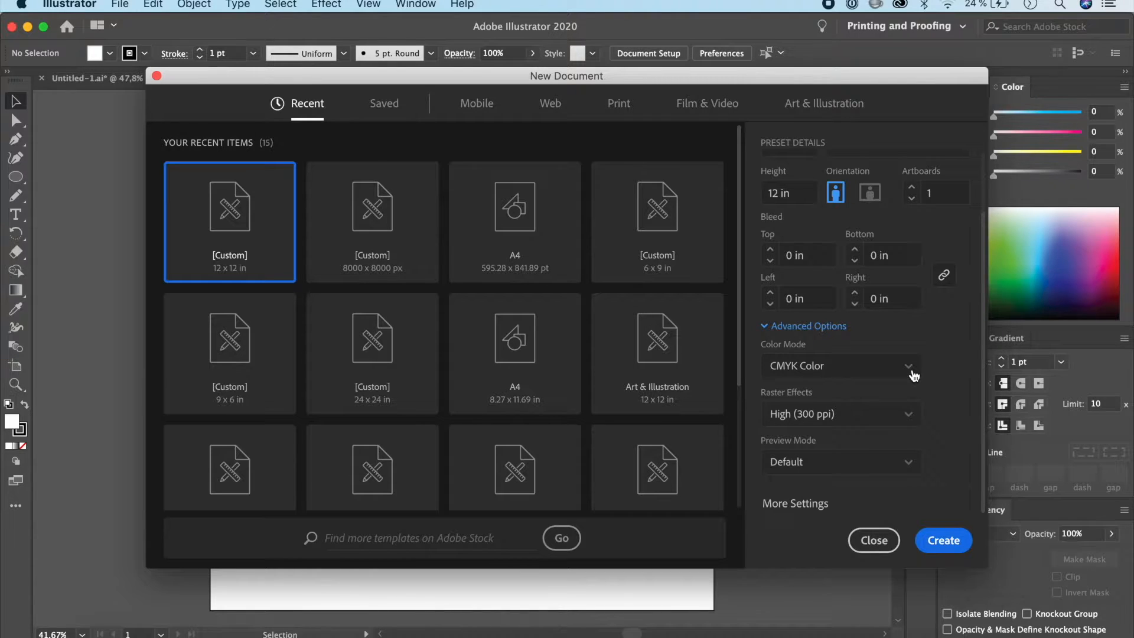
pyautogui.click(947, 542)
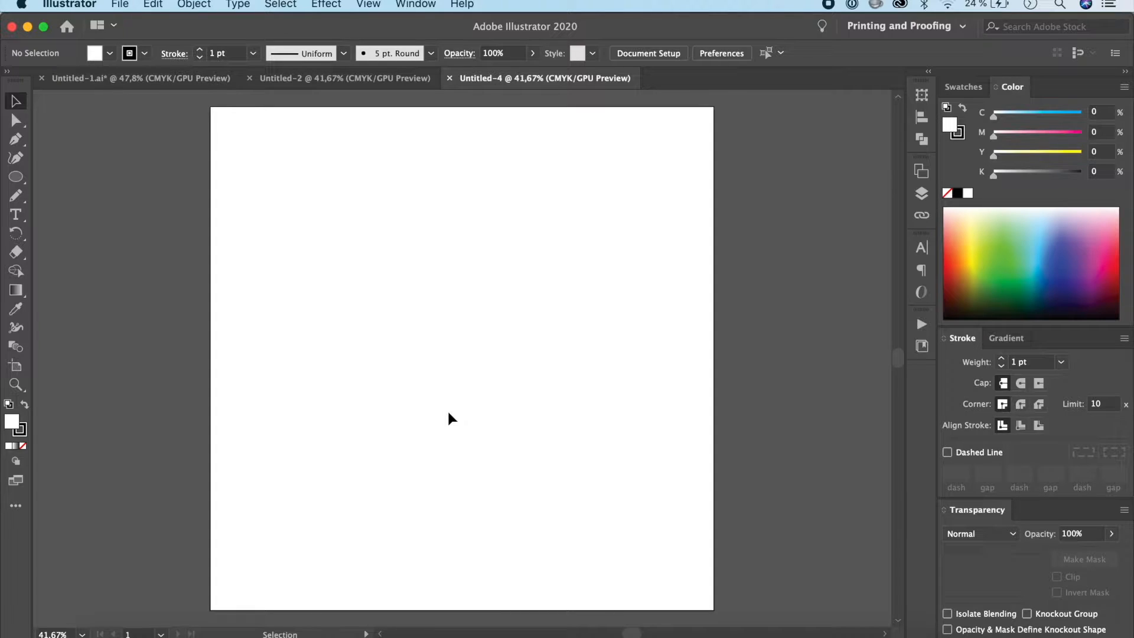
# Step: Examine the finished mountain landscape in Untitled-1 as a reference and return to the blank Untitled-4 document
pyautogui.click(192, 78)
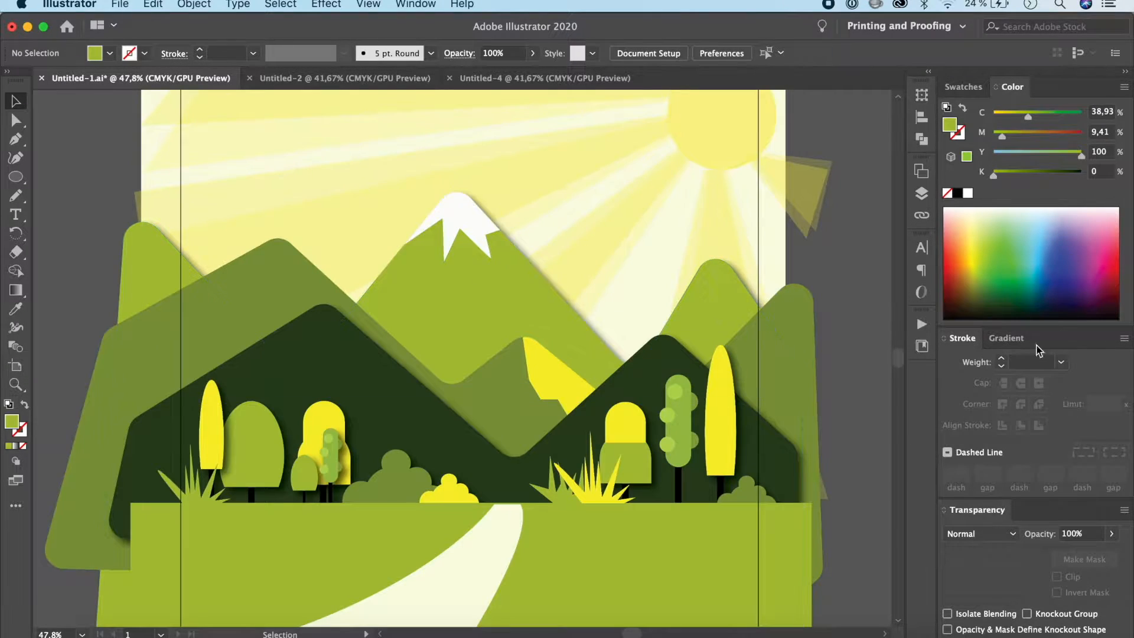
pyautogui.scroll(-8, 722, 400)
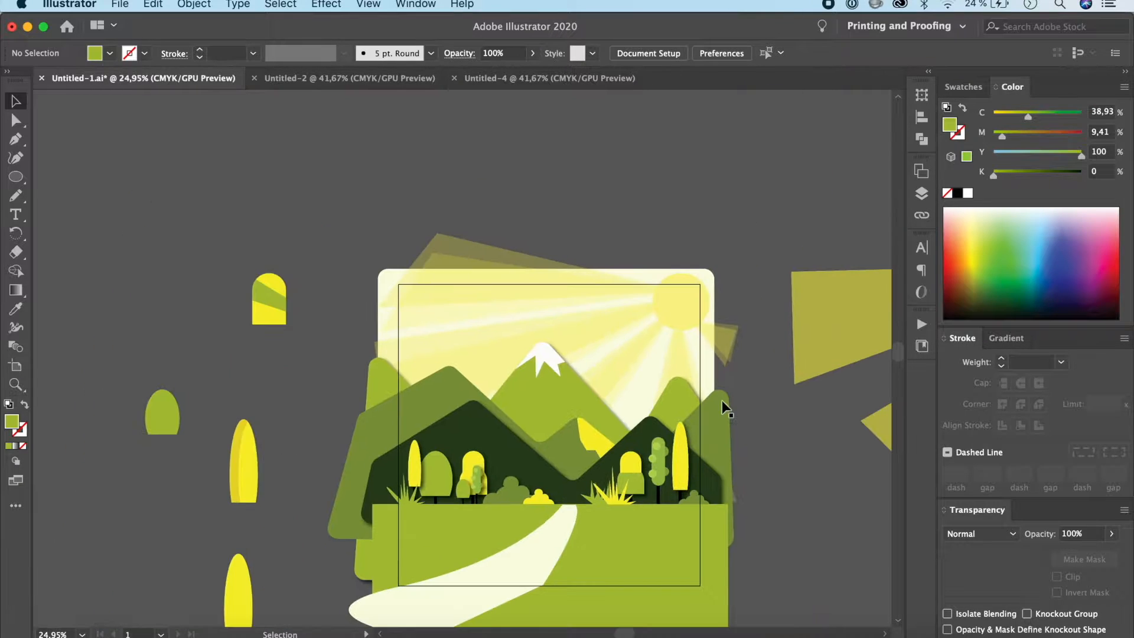
pyautogui.scroll(7, 726, 387)
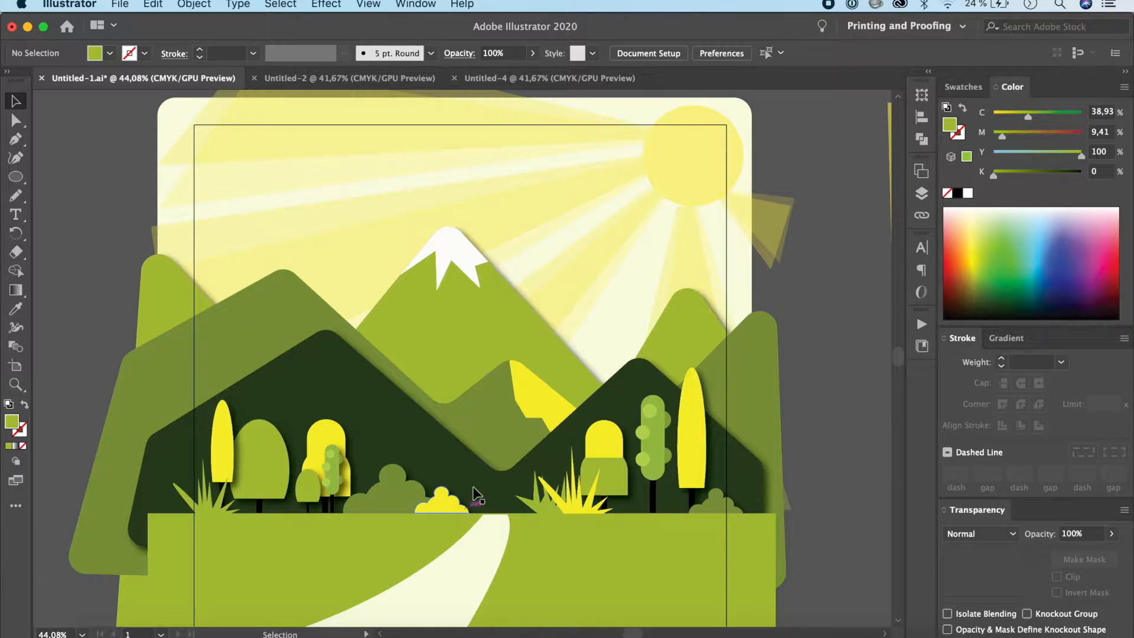
pyautogui.scroll(-3, 485, 568)
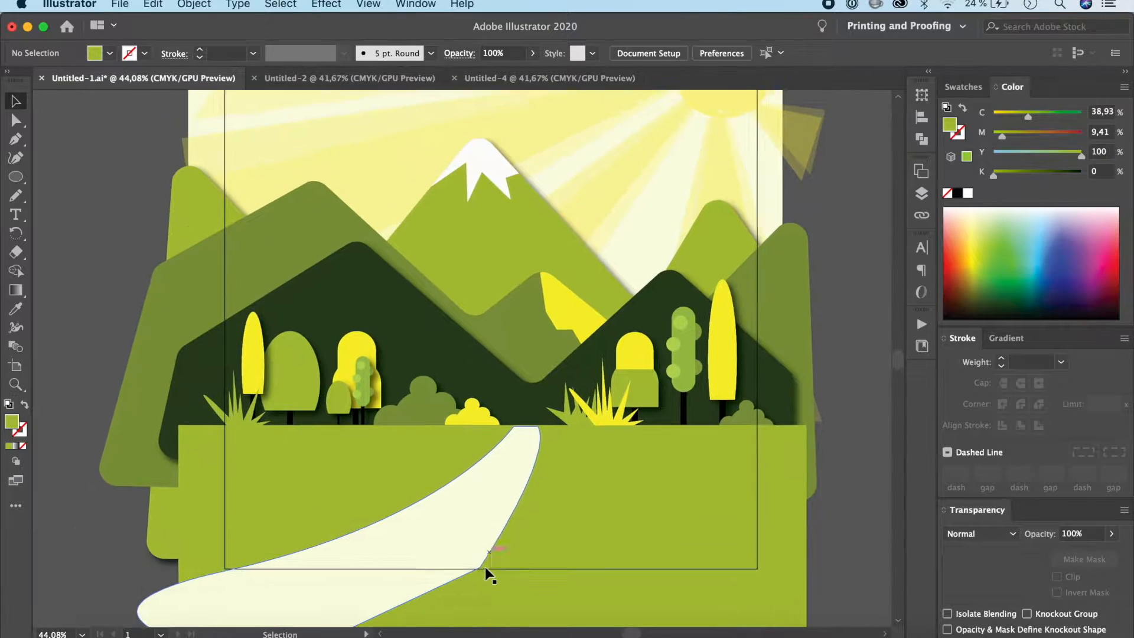
pyautogui.scroll(2, 572, 475)
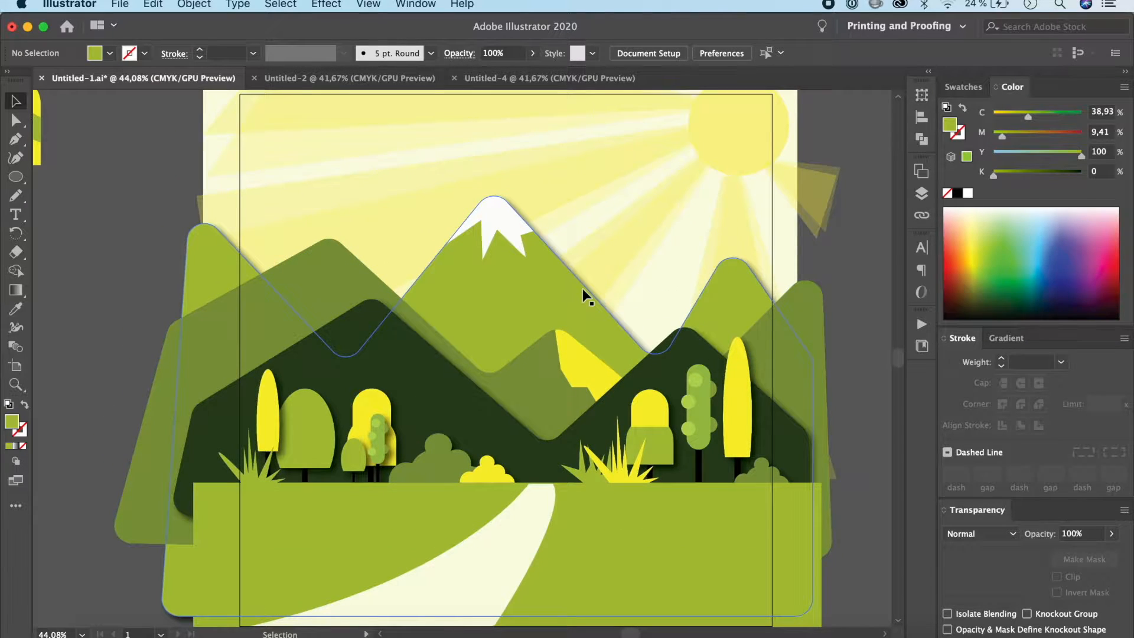
pyautogui.click(549, 78)
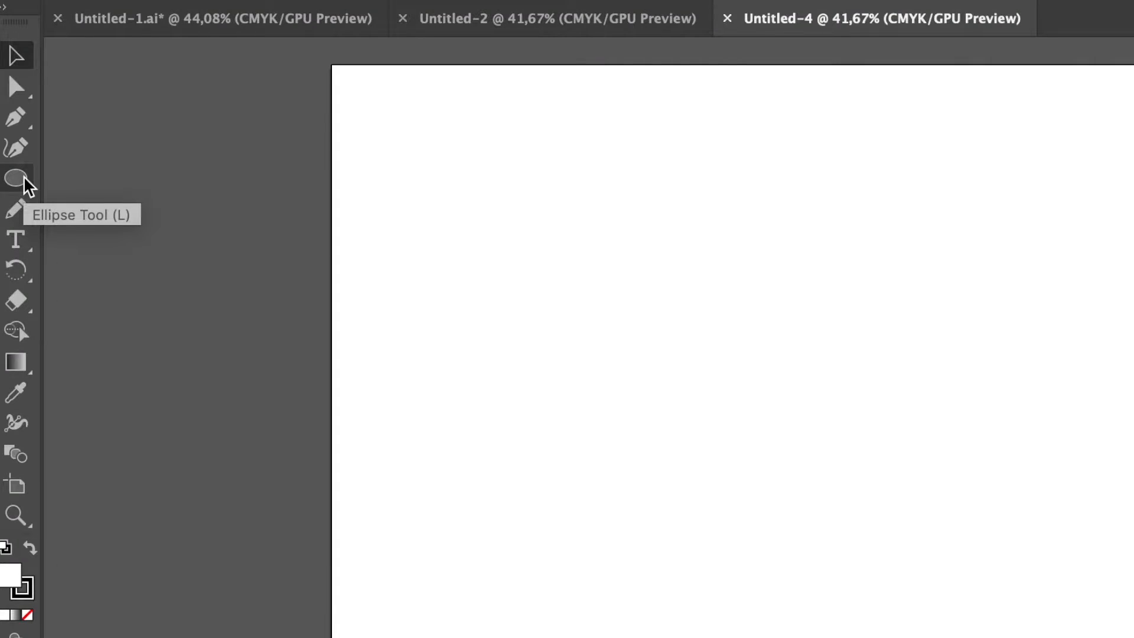
# Step: Draw a rectangle slightly wider than the artboard across its lower part, extending past the bottom edge
pyautogui.moveTo(24, 179); pyautogui.dragTo(112, 177)
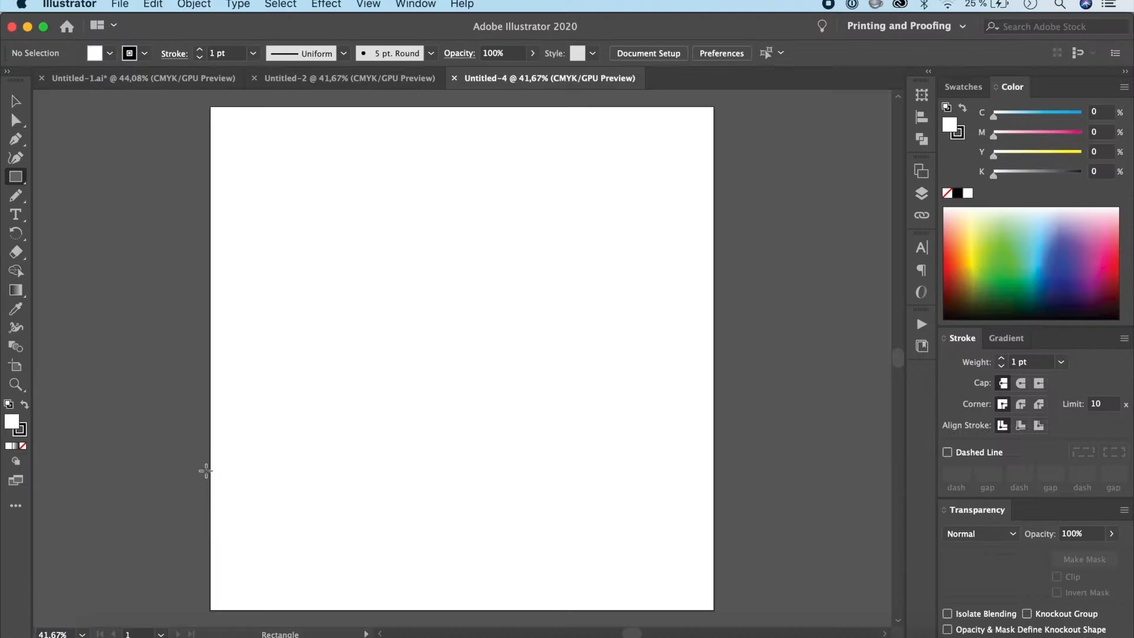
pyautogui.moveTo(202, 452)
pyautogui.mouseDown()
pyautogui.moveTo(577, 602)
pyautogui.moveTo(754, 608)
pyautogui.moveTo(725, 430)
pyautogui.mouseUp()
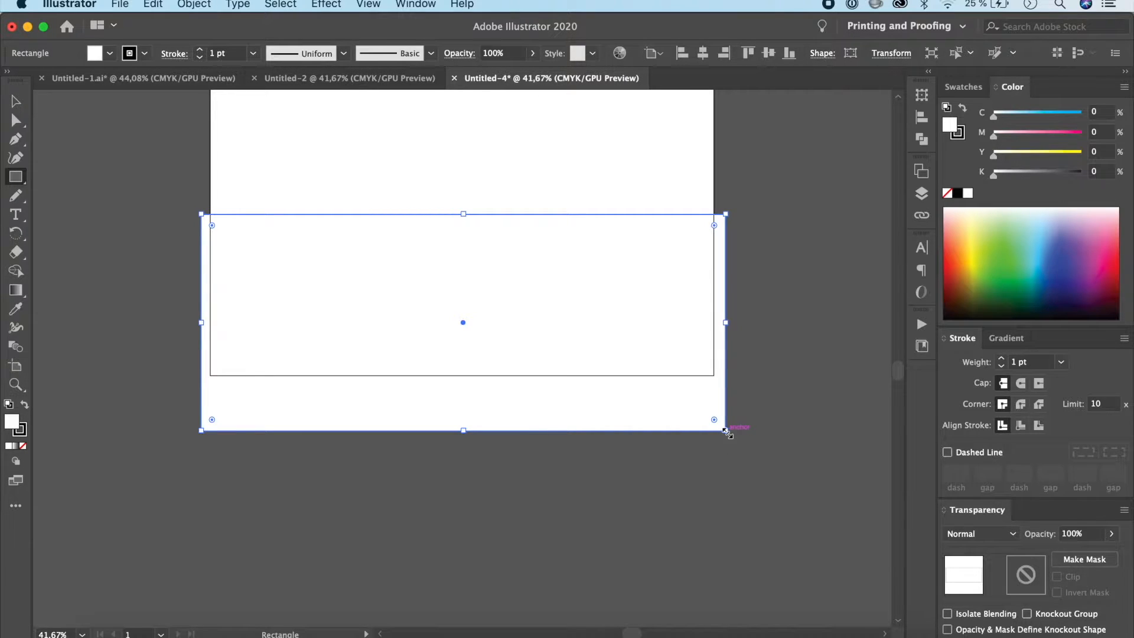
pyautogui.scroll(5, 726, 432)
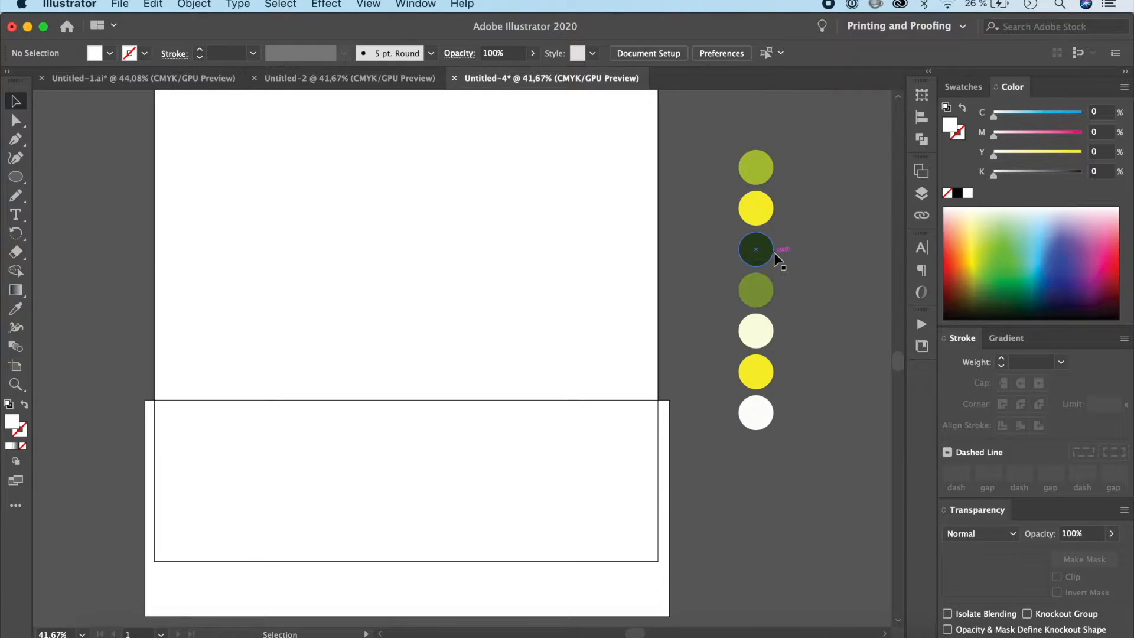
# Step: Remove the ground rectangle's stroke and fill it with the light green sampled from the palette circles
pyautogui.click(582, 480)
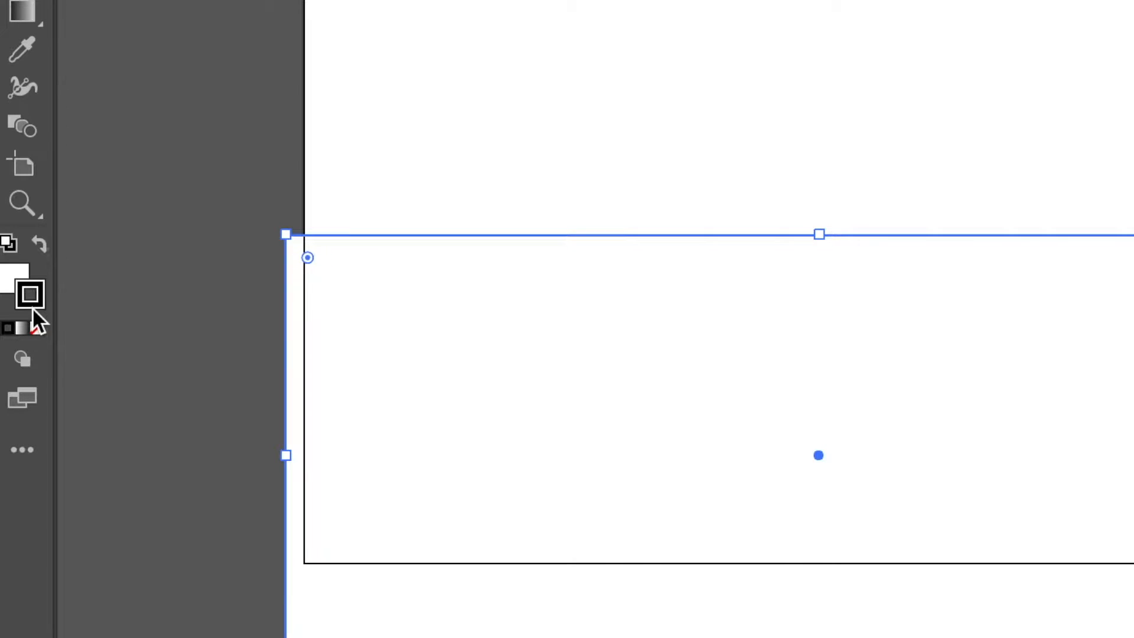
pyautogui.click(39, 329)
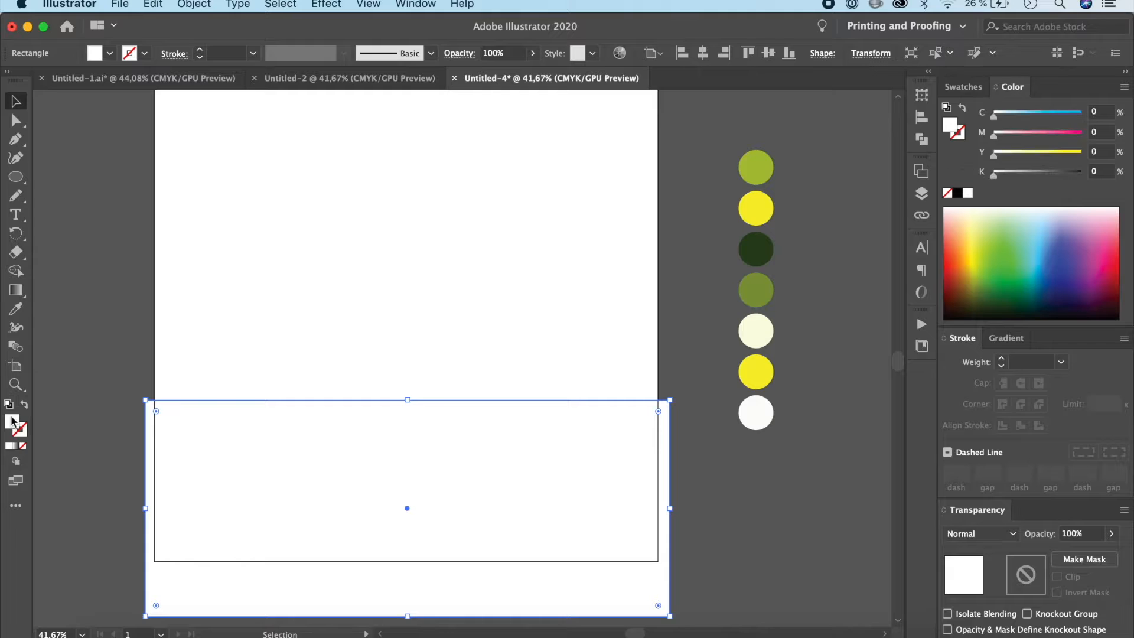
pyautogui.press('i')
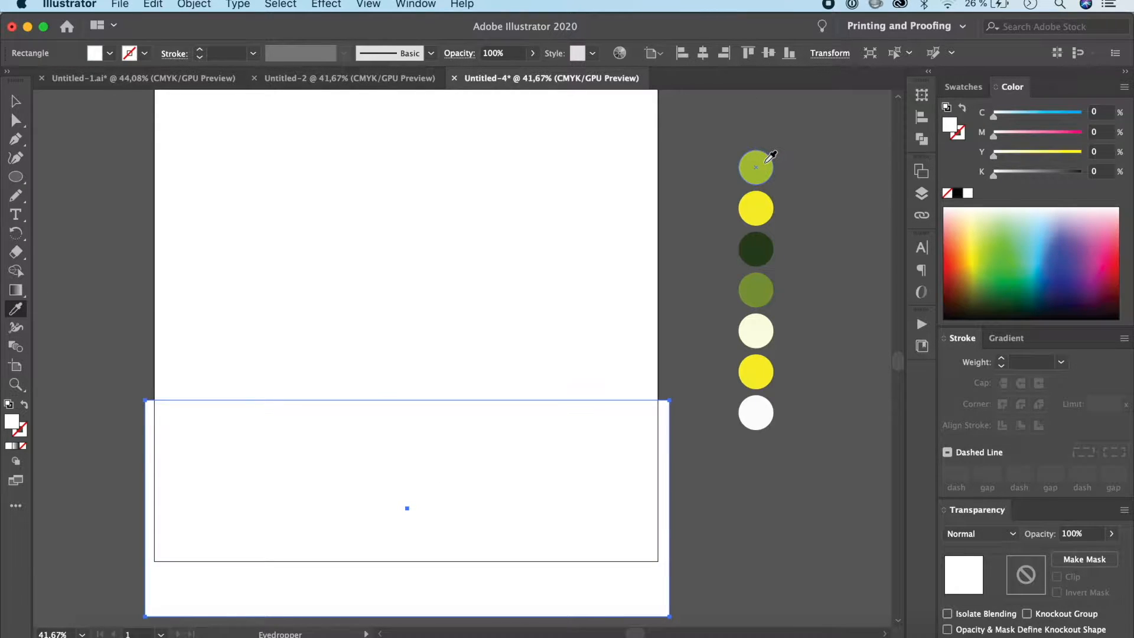
pyautogui.click(766, 160)
pyautogui.click(12, 107)
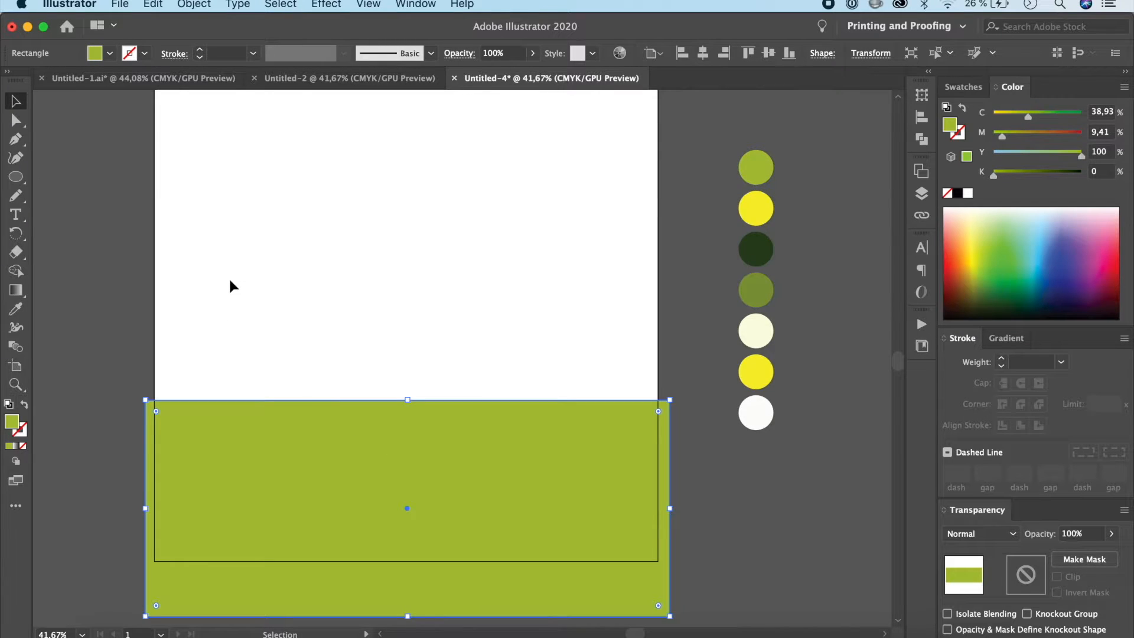
pyautogui.click(123, 308)
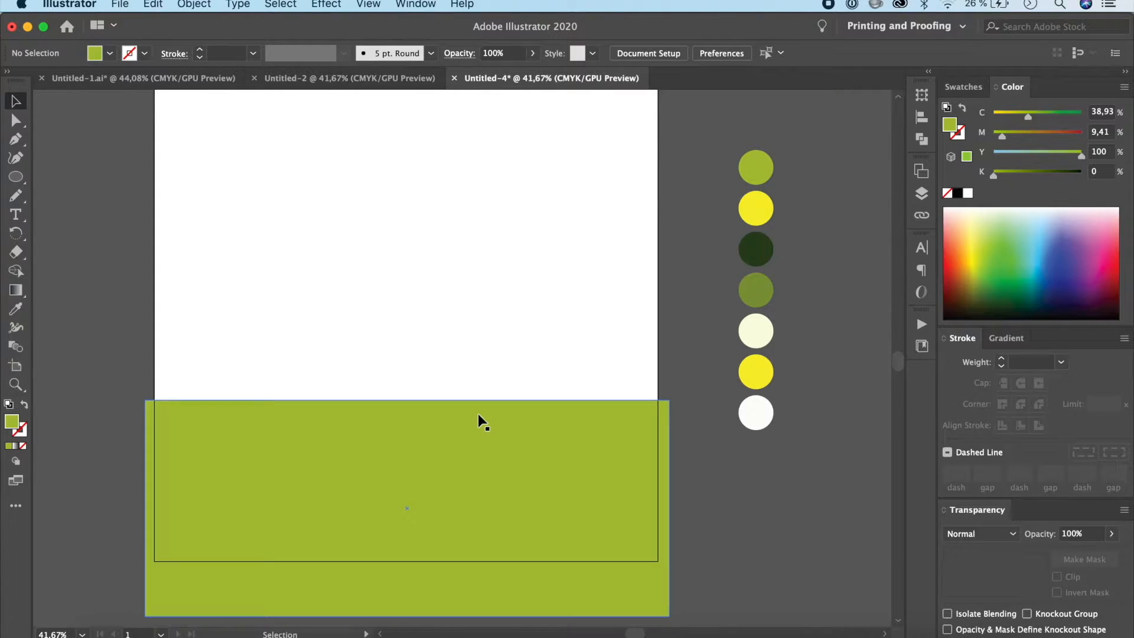
# Step: Draw a closed two-peak mountain shape overlapping the ground with the Pen tool and fill it with the palette's dark green
pyautogui.scroll(3, 477, 413)
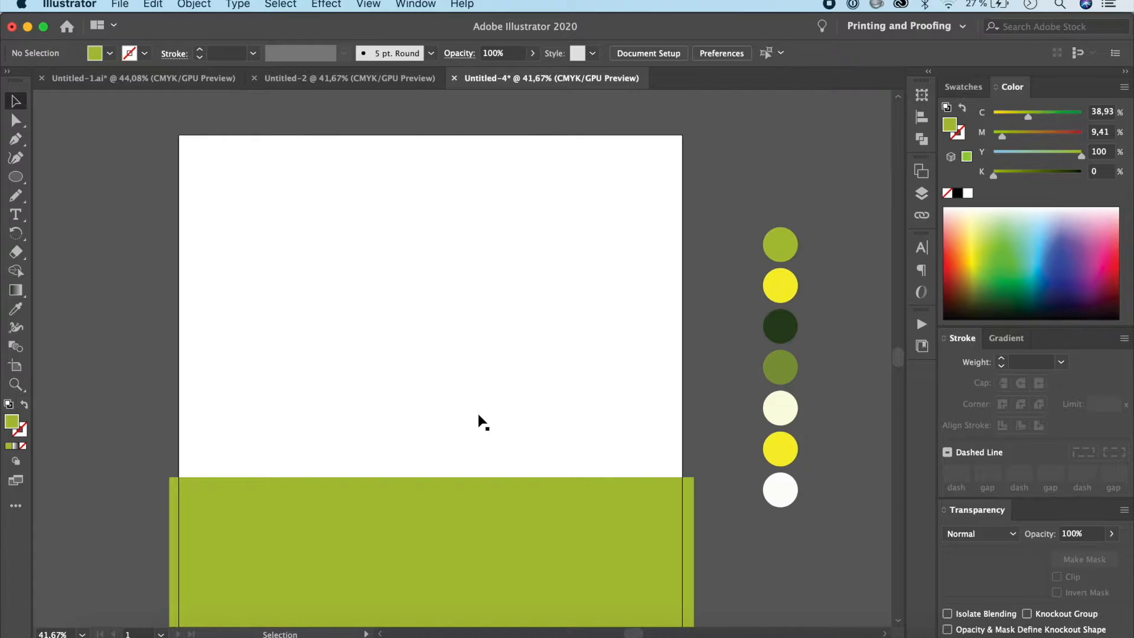
pyautogui.click(15, 140)
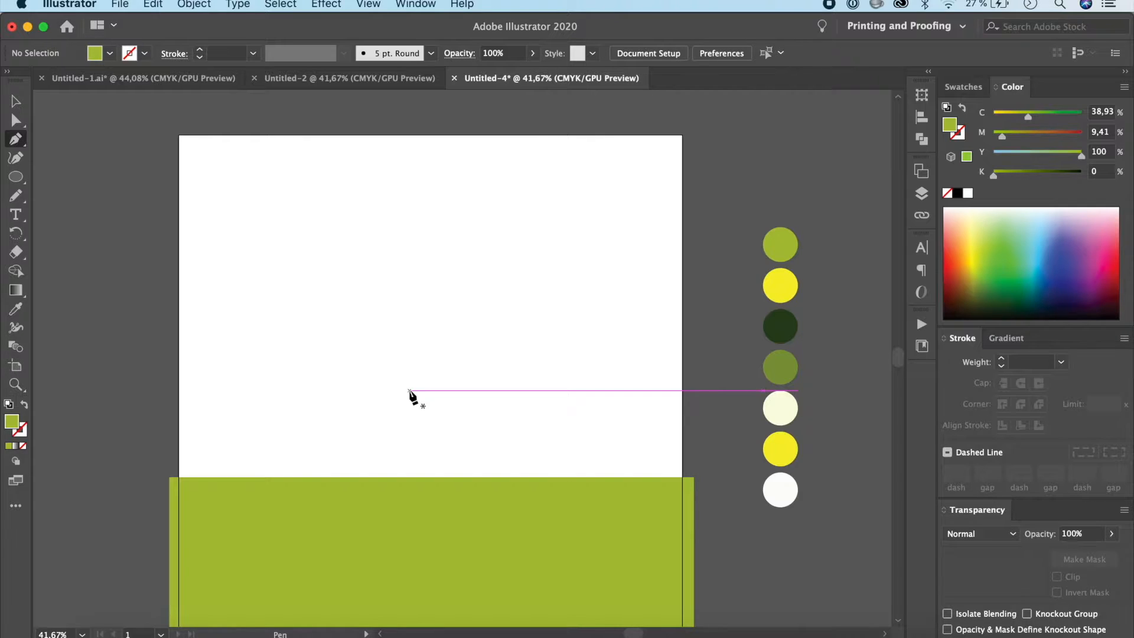
pyautogui.click(142, 395)
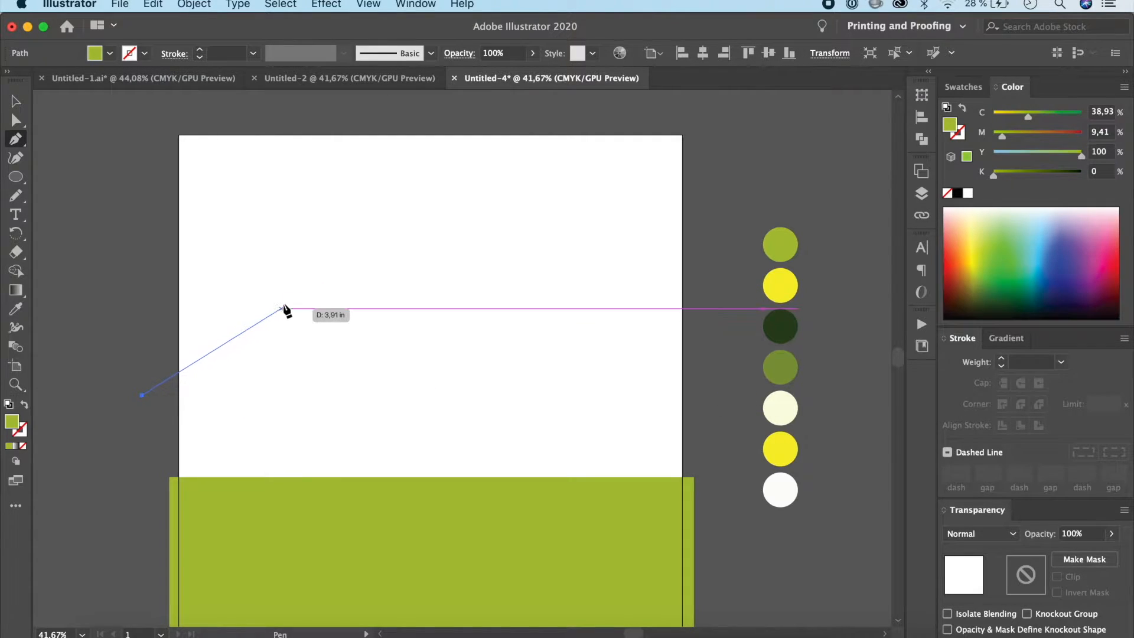
pyautogui.click(284, 302)
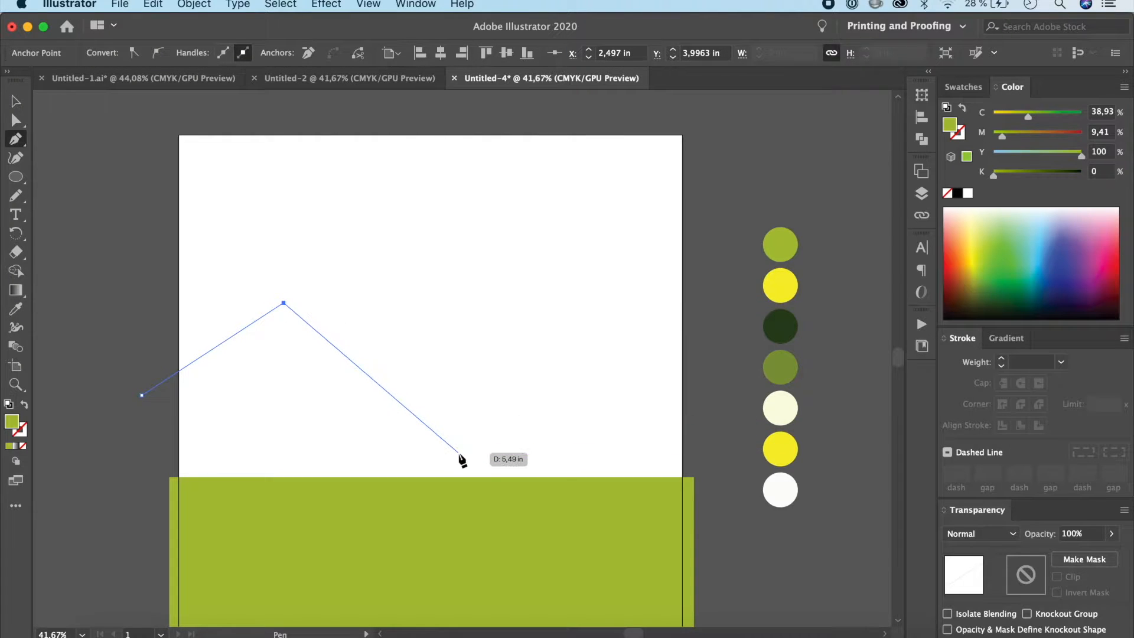
pyautogui.click(457, 449)
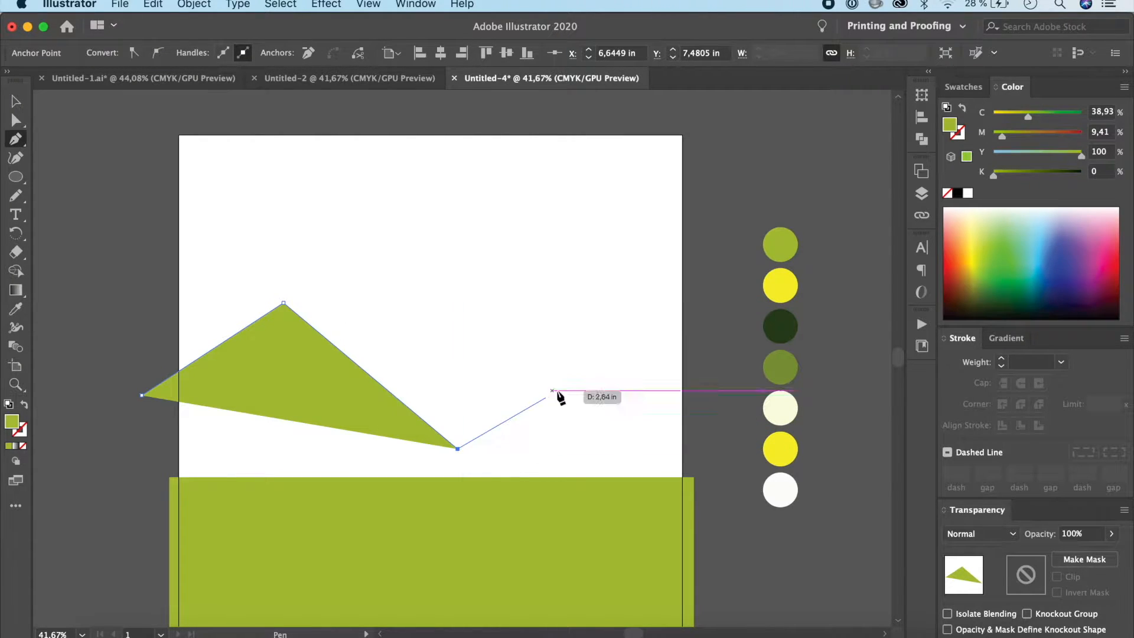
pyautogui.click(584, 360)
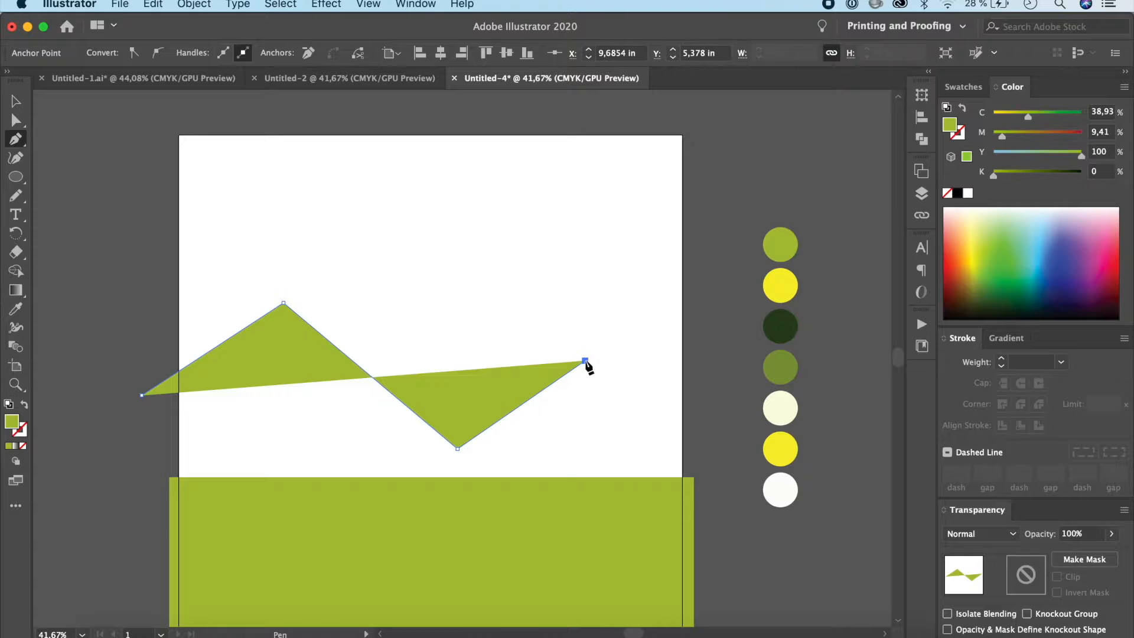
pyautogui.click(725, 444)
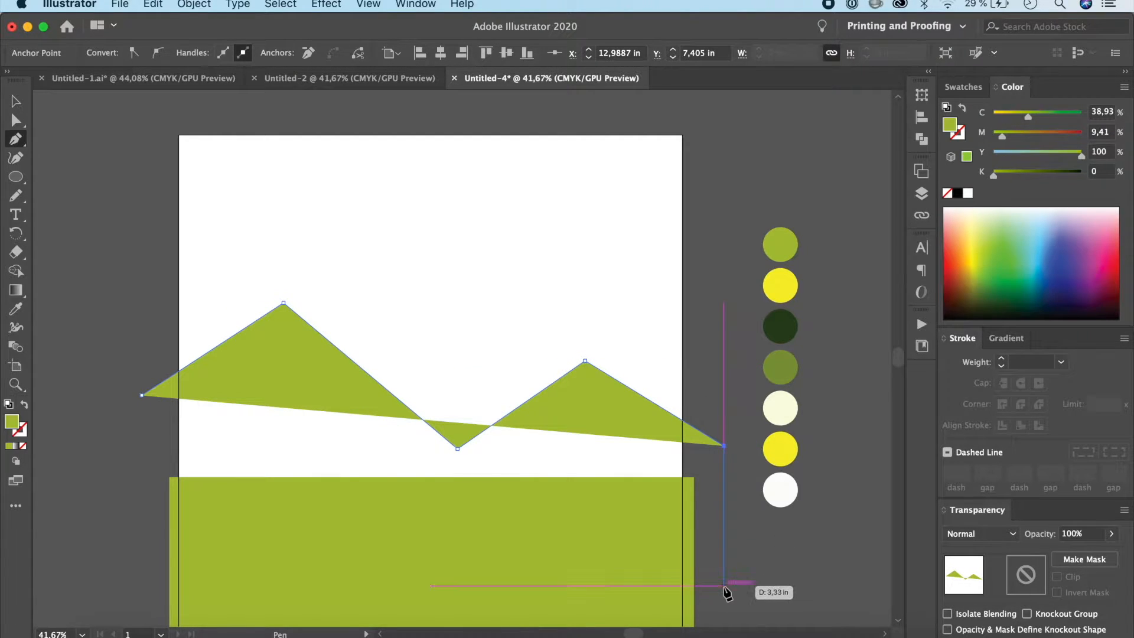
pyautogui.click(724, 585)
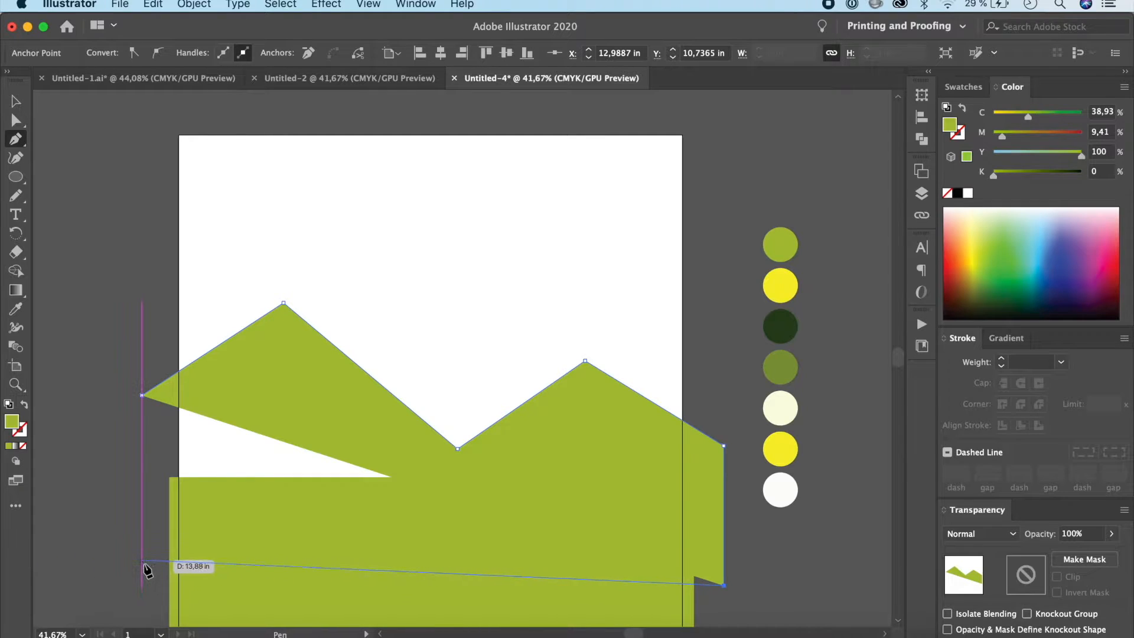
pyautogui.click(142, 564)
pyautogui.click(141, 395)
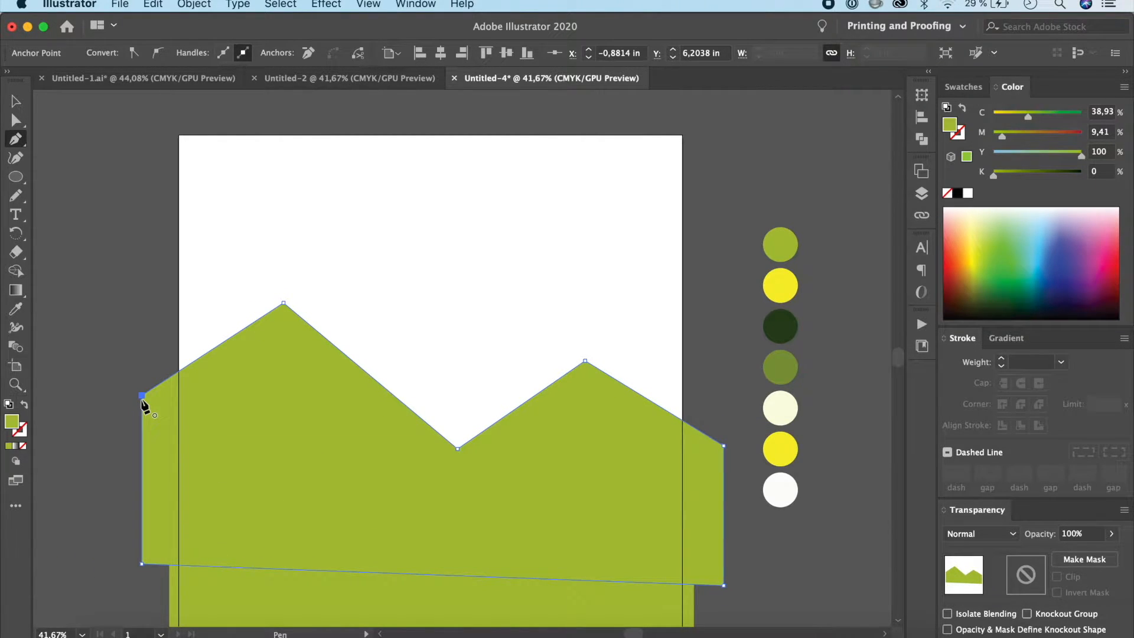
pyautogui.press('i')
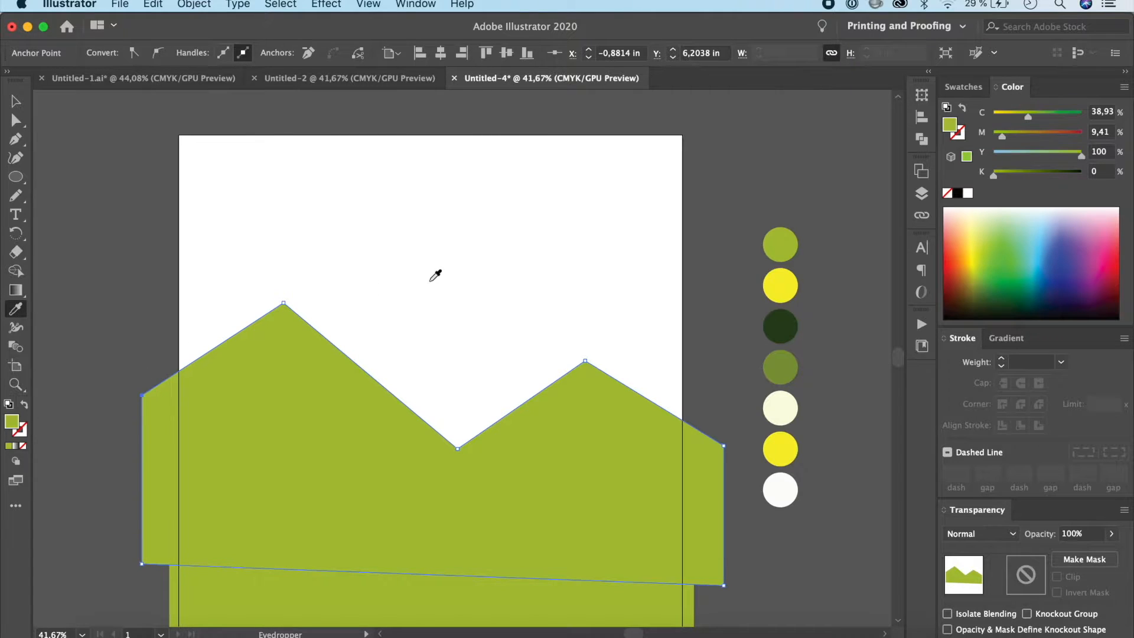
pyautogui.click(784, 326)
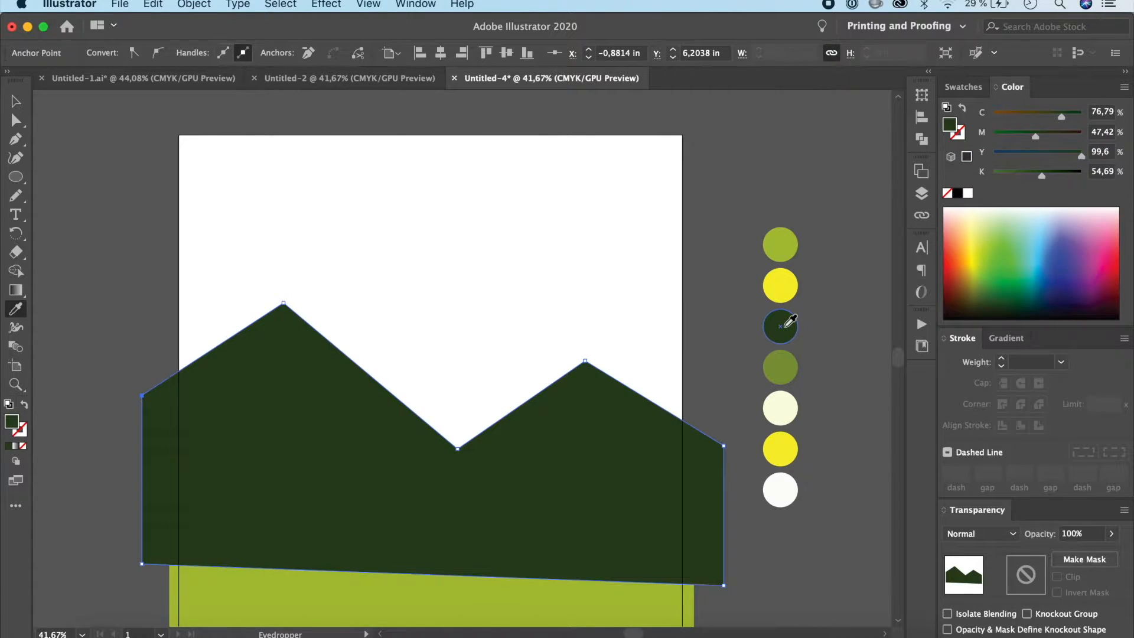
# Step: Round all corners of the dark green mountain shape to about 0.53 in and deselect it
pyautogui.click(17, 120)
pyautogui.moveTo(156, 402); pyautogui.dragTo(88, 385)
pyautogui.click(16, 106)
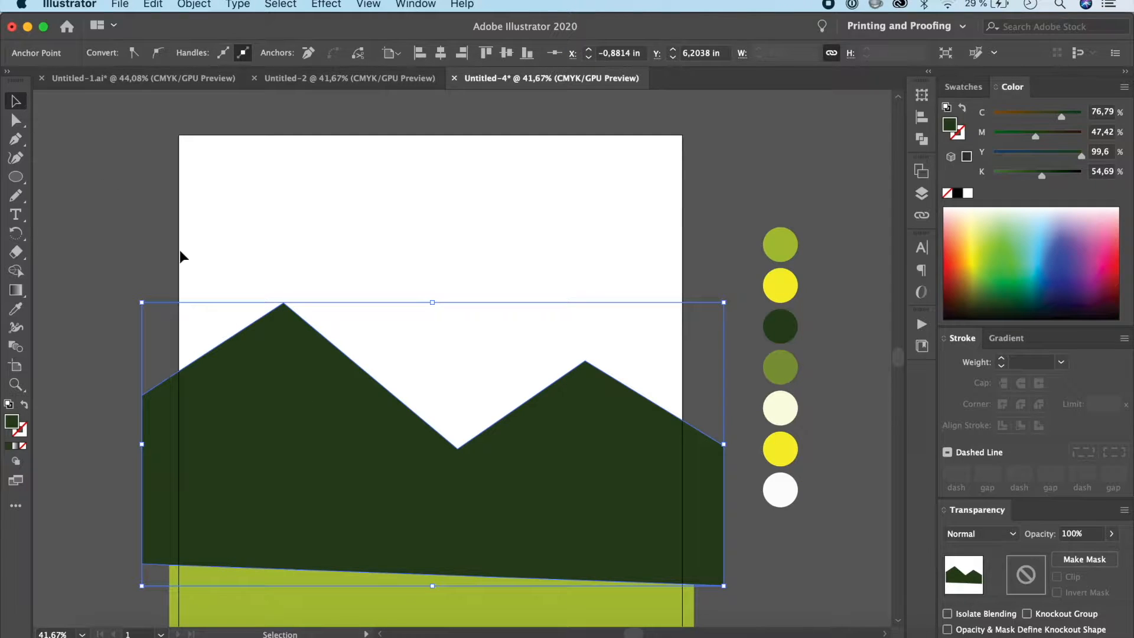
pyautogui.click(16, 121)
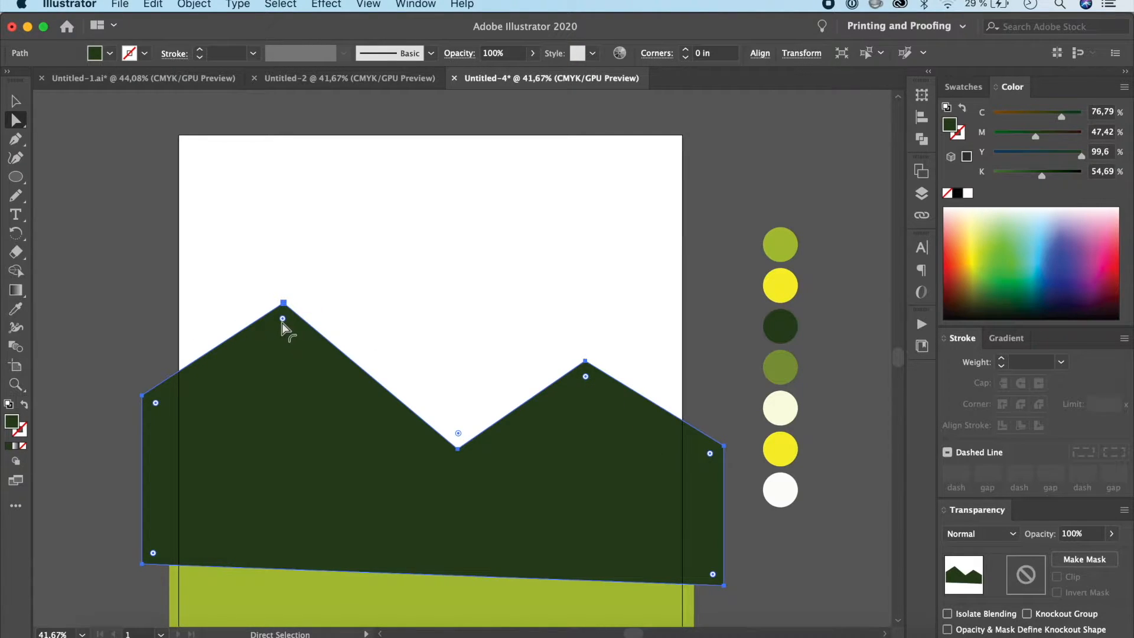
pyautogui.moveTo(282, 319); pyautogui.dragTo(282, 330)
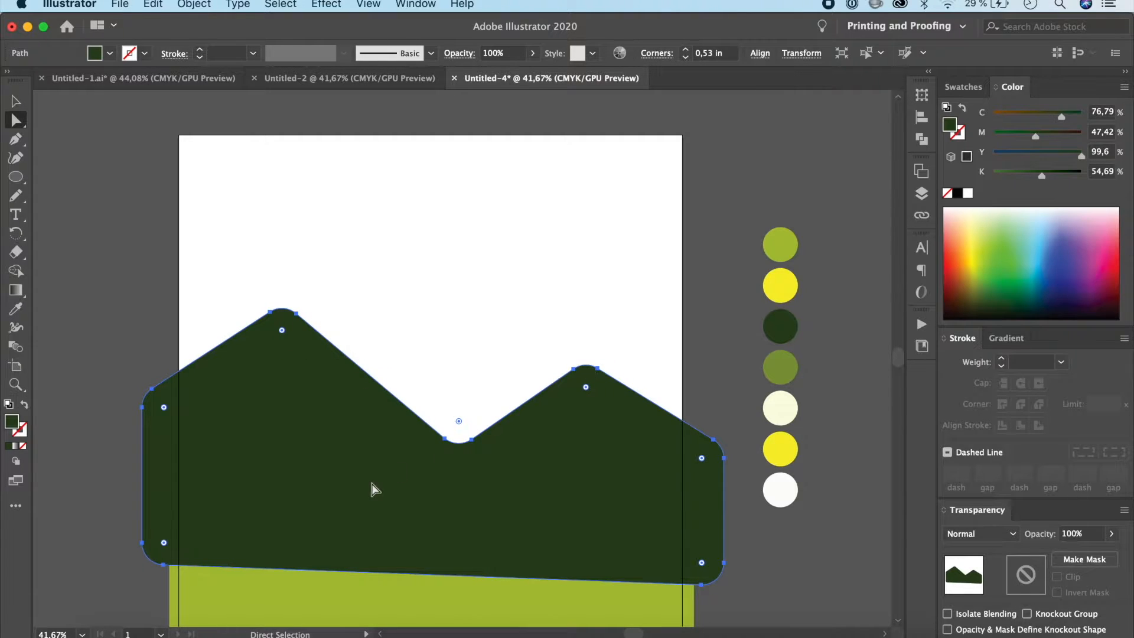
pyautogui.click(16, 101)
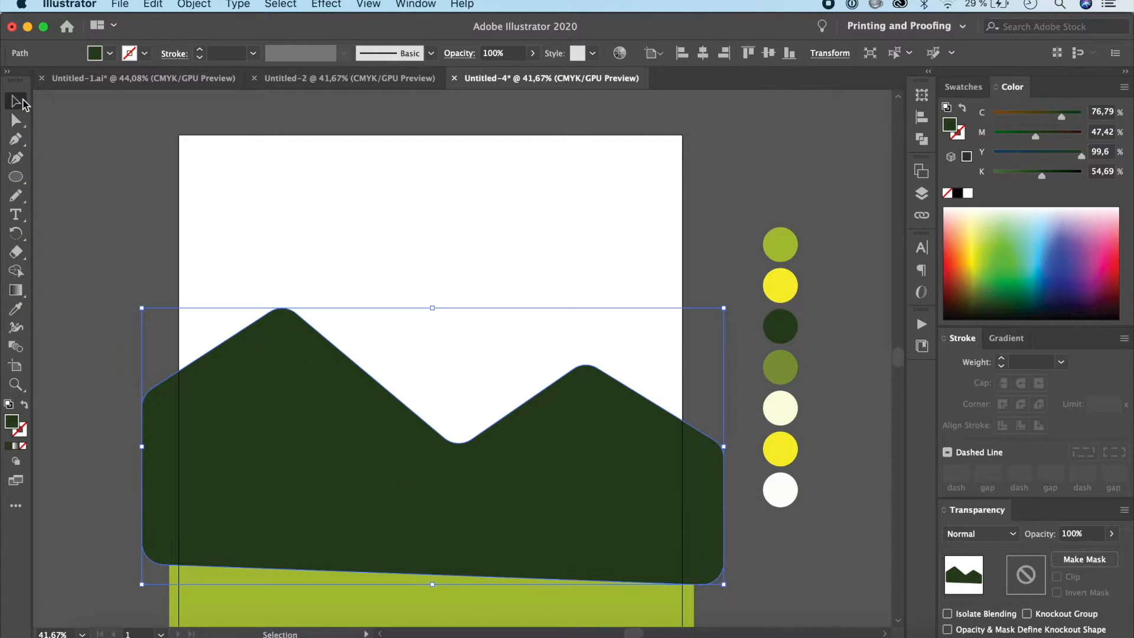
pyautogui.click(70, 189)
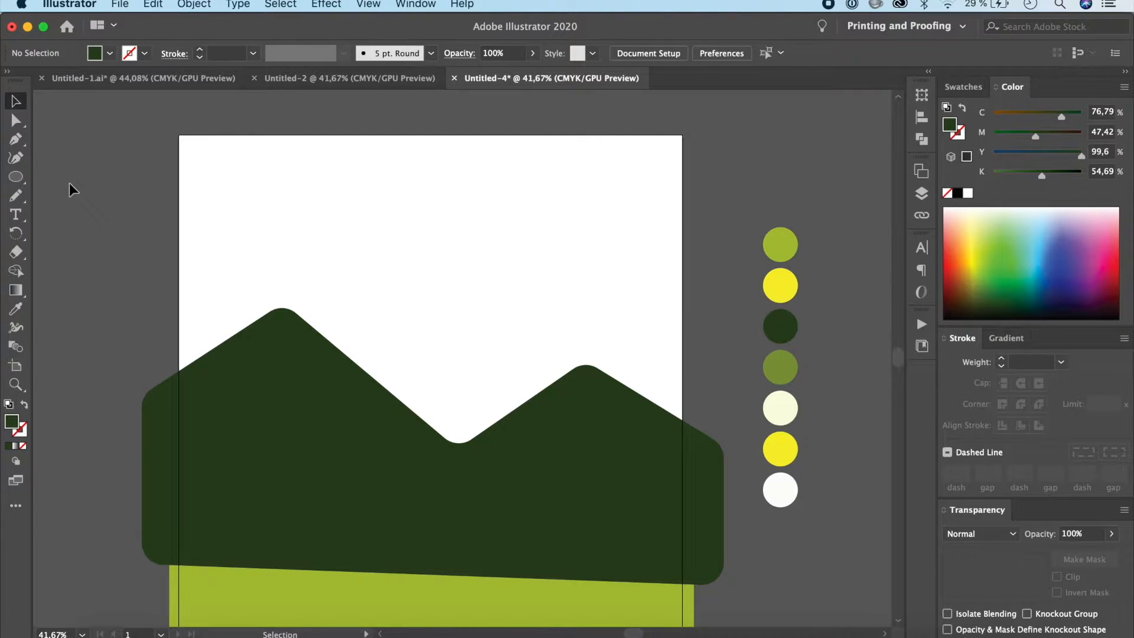
# Step: Sample the palette's medium green and draw a closed three-peak mountain shape covering the dark green mountain with the Pen tool
pyautogui.press('i')
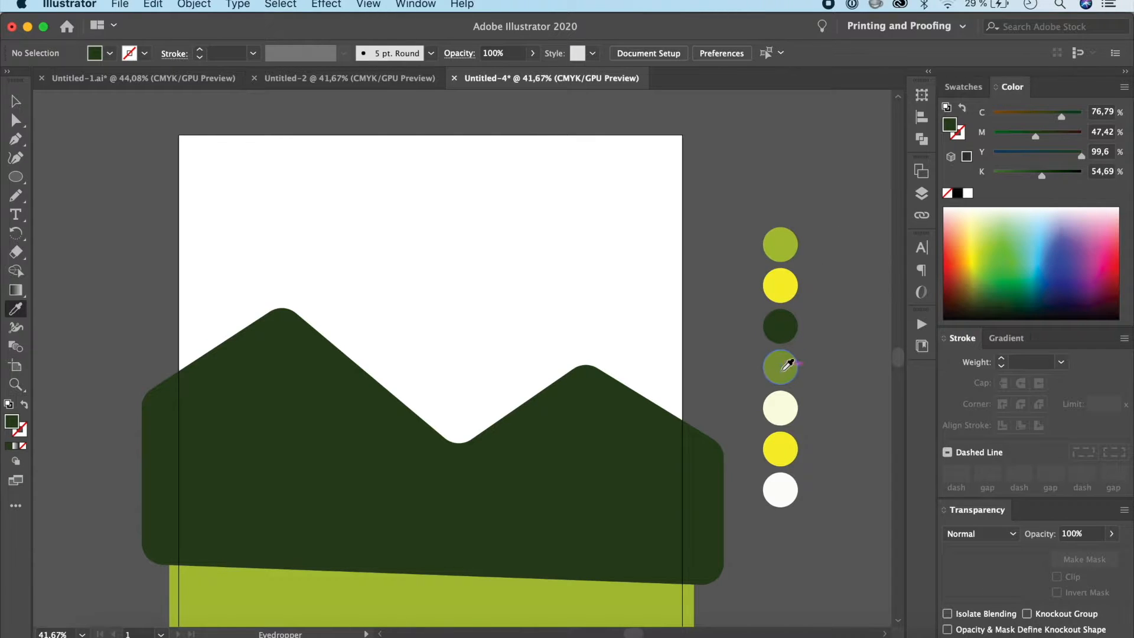
pyautogui.click(786, 367)
pyautogui.press('p')
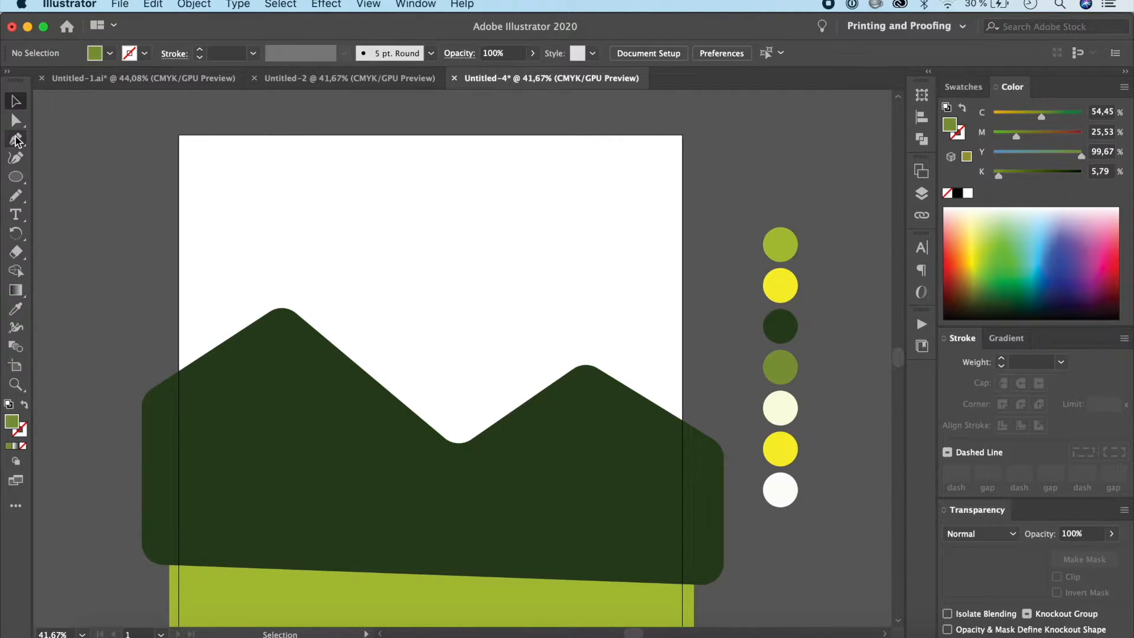
pyautogui.click(142, 326)
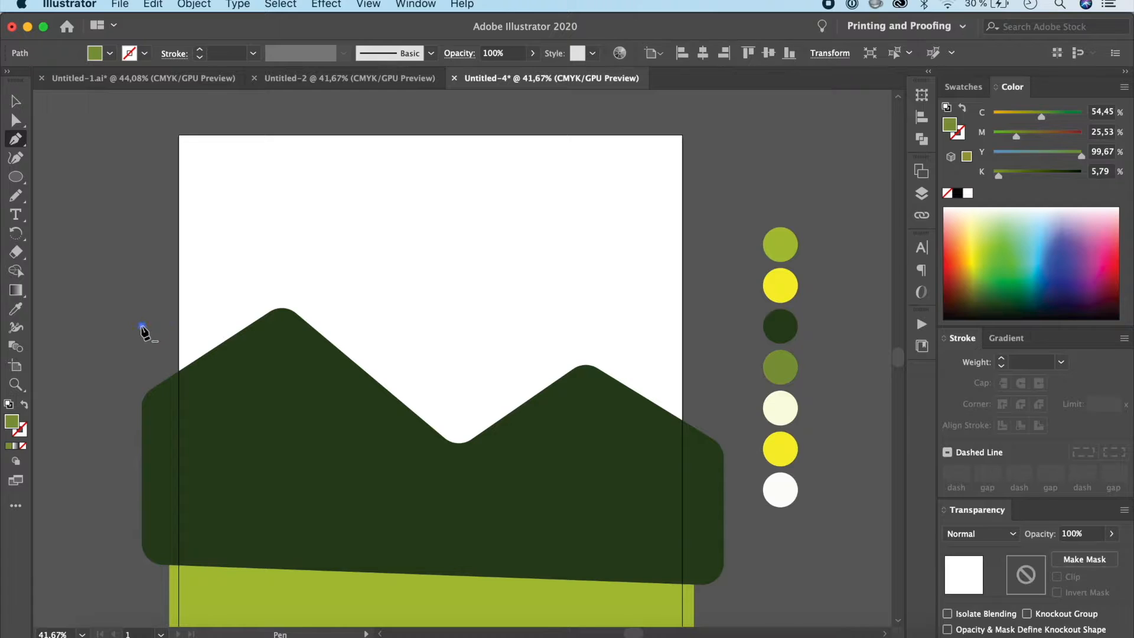
pyautogui.click(234, 261)
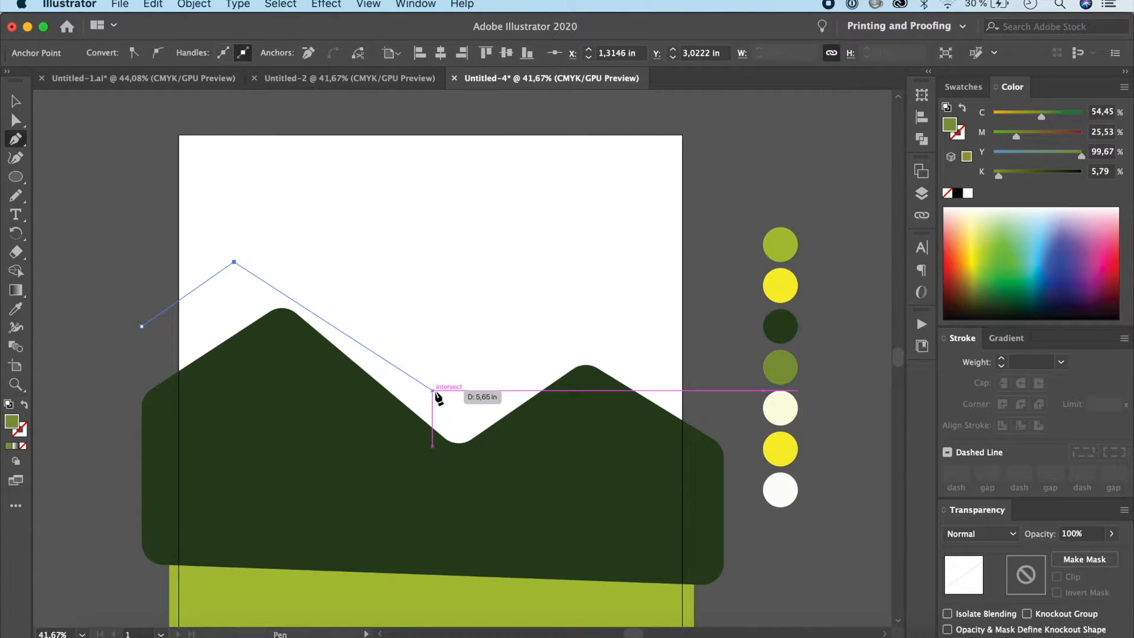
pyautogui.click(433, 391)
pyautogui.click(534, 313)
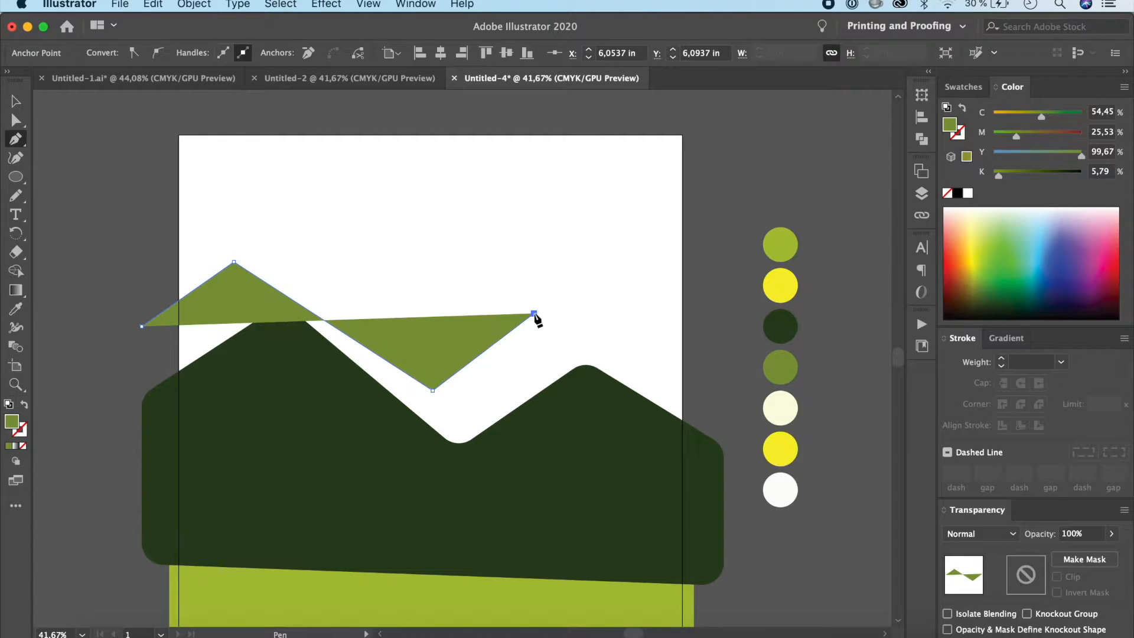
pyautogui.click(636, 367)
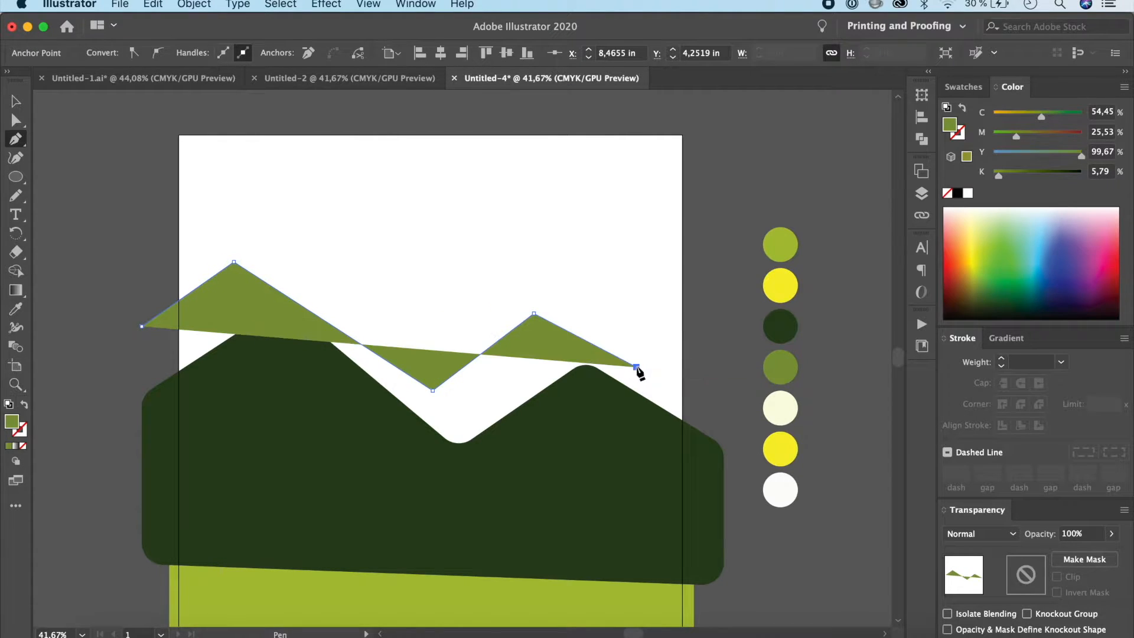
pyautogui.click(718, 268)
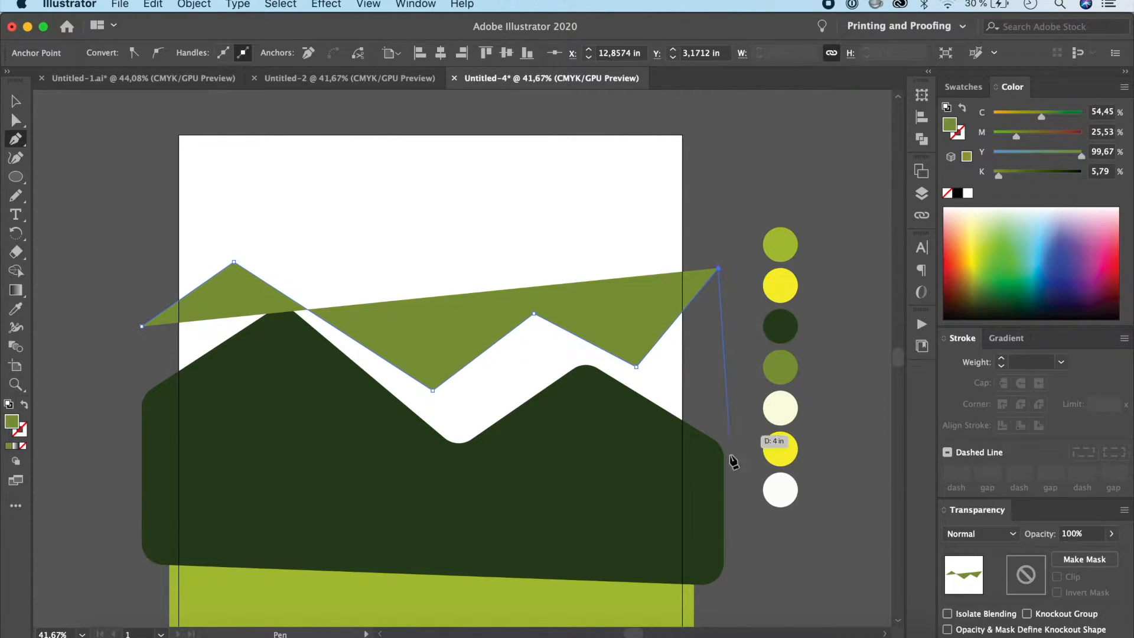
pyautogui.click(724, 589)
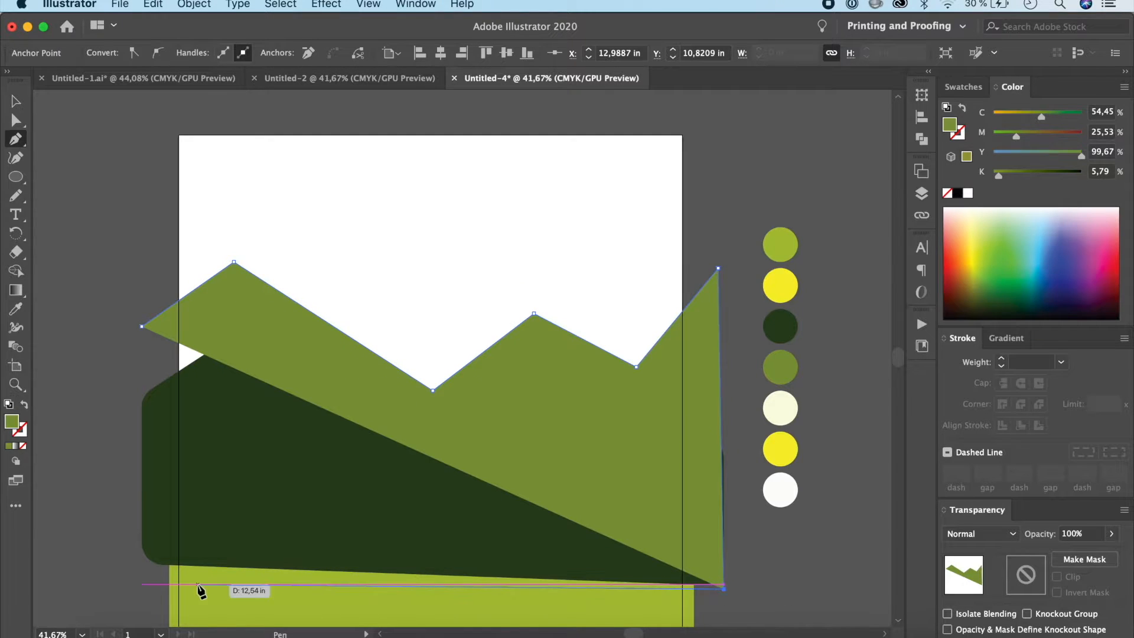
pyautogui.click(116, 579)
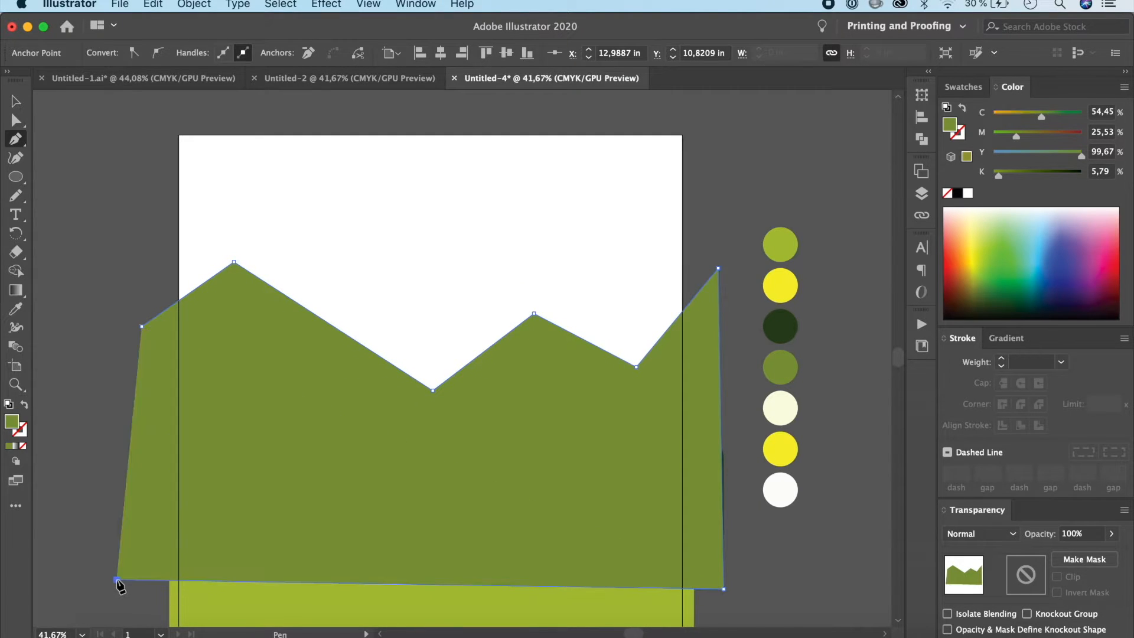
pyautogui.click(142, 326)
# Step: Try rounding all corners of the medium green mountain shape to about 0.7 in, and undo the rounding
pyautogui.click(16, 101)
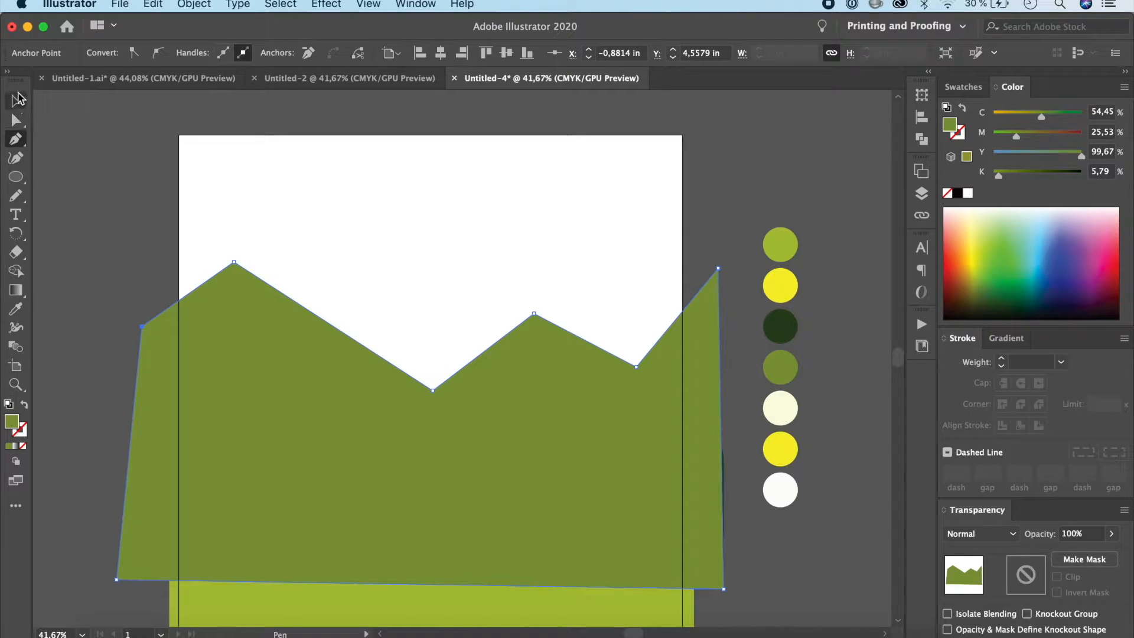
pyautogui.click(378, 451)
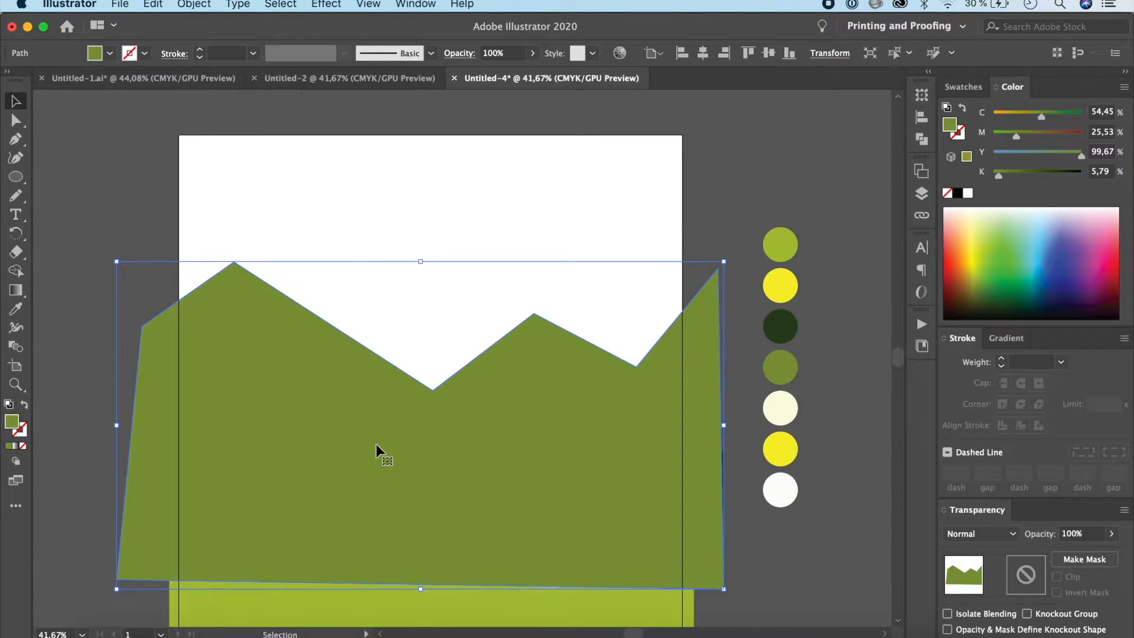
pyautogui.click(16, 120)
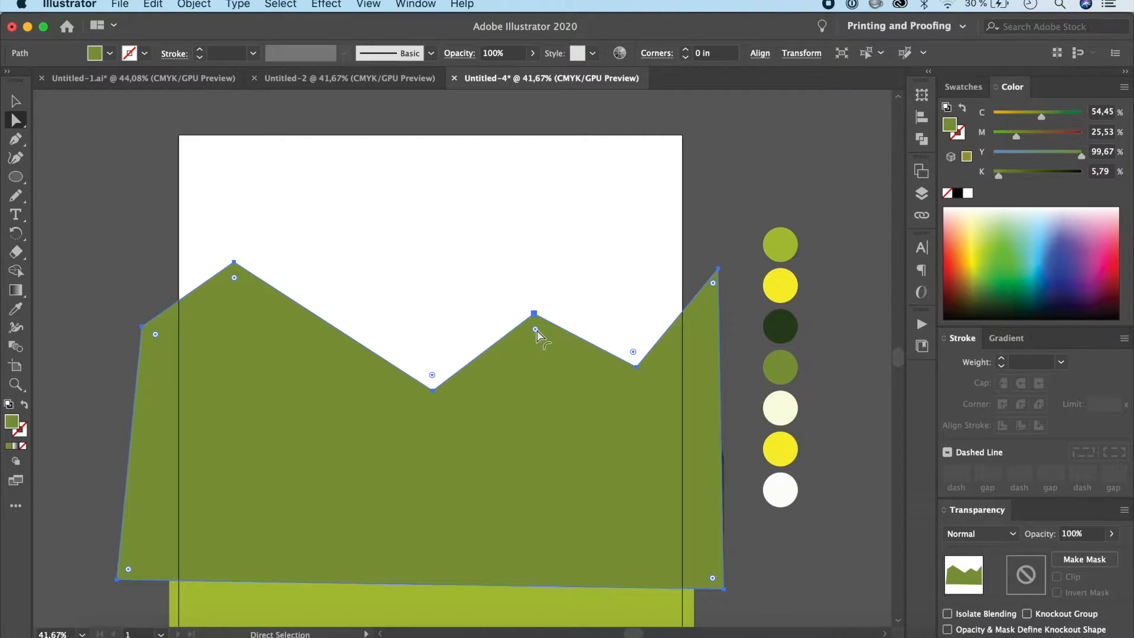
pyautogui.moveTo(536, 333); pyautogui.dragTo(538, 352)
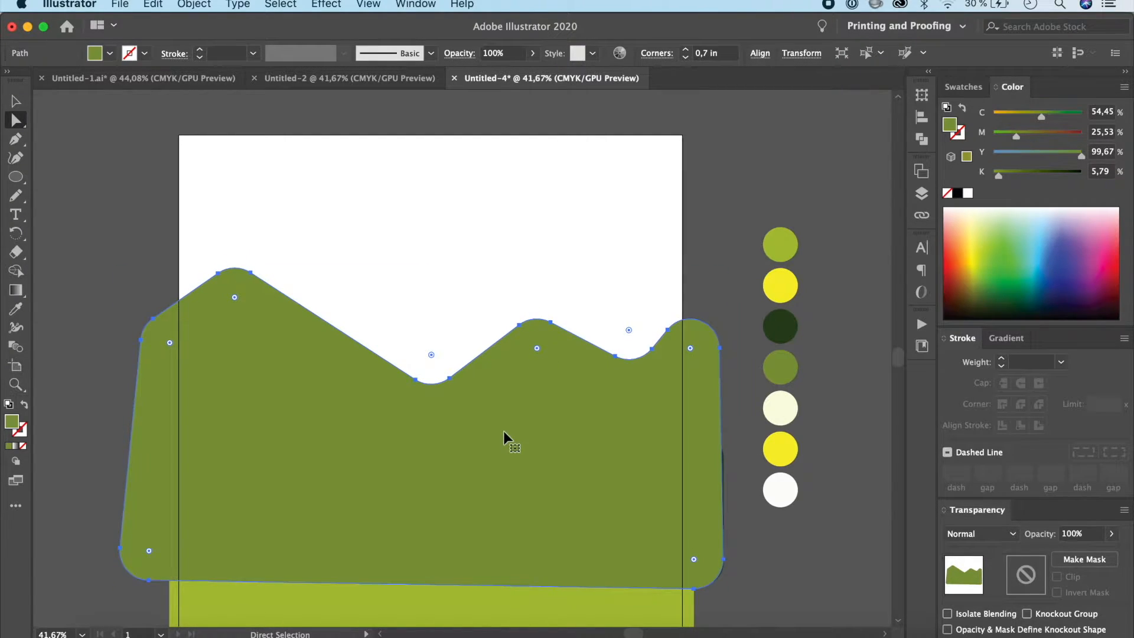
pyautogui.press('super+z')
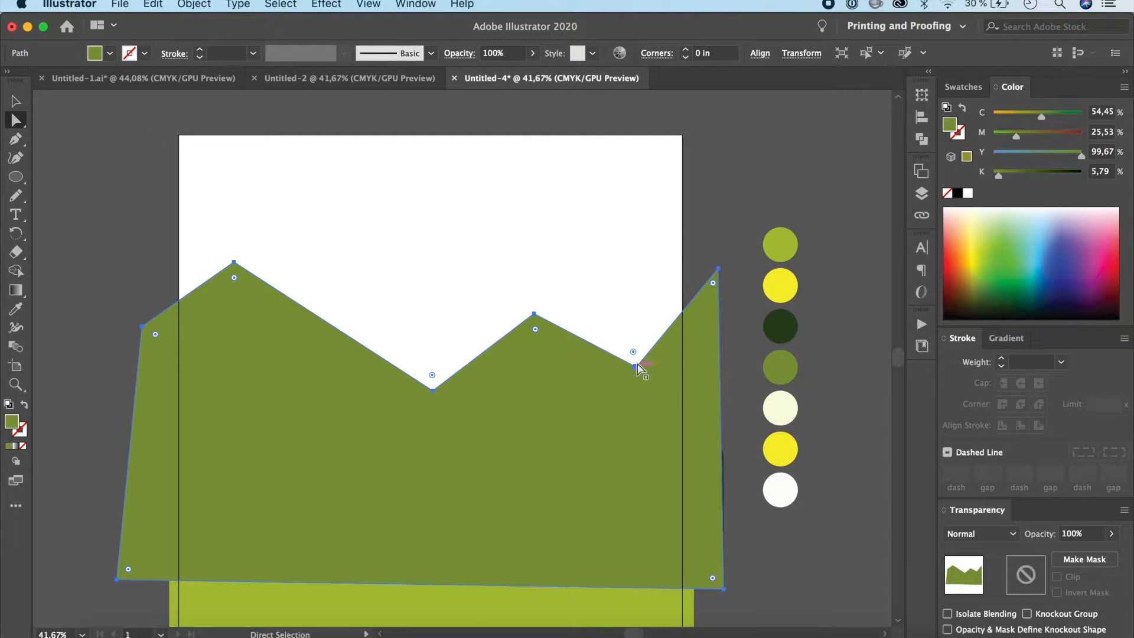
# Step: Lower the medium green mountain's valley point near the artboard's right edge and round all its corners to about 0.45 in
pyautogui.moveTo(637, 367); pyautogui.dragTo(636, 438)
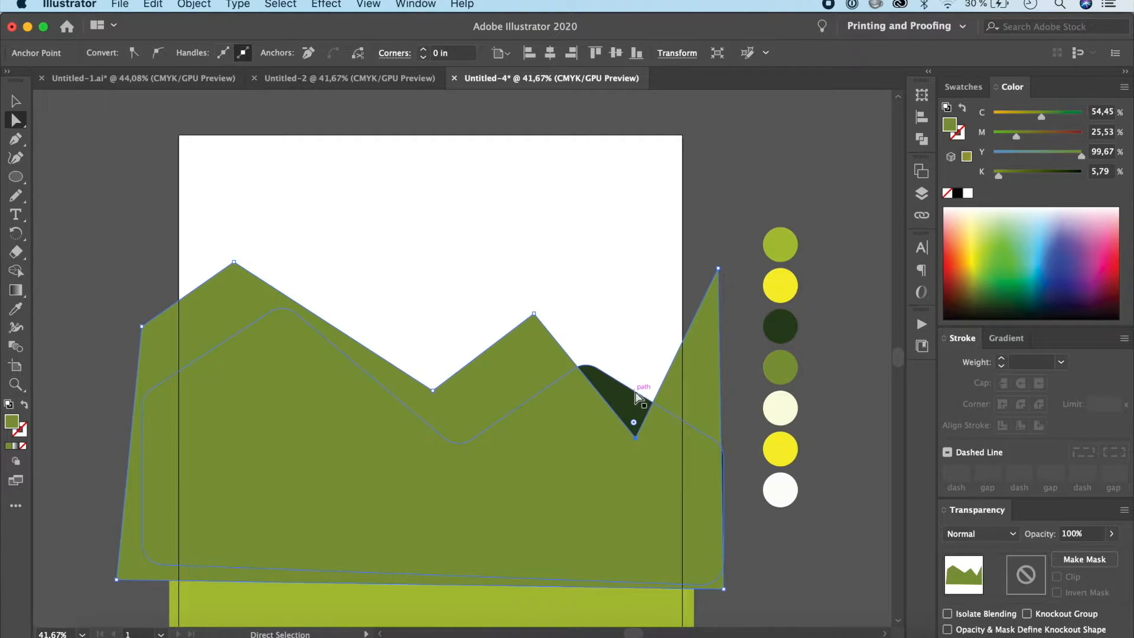
pyautogui.click(15, 101)
pyautogui.click(293, 426)
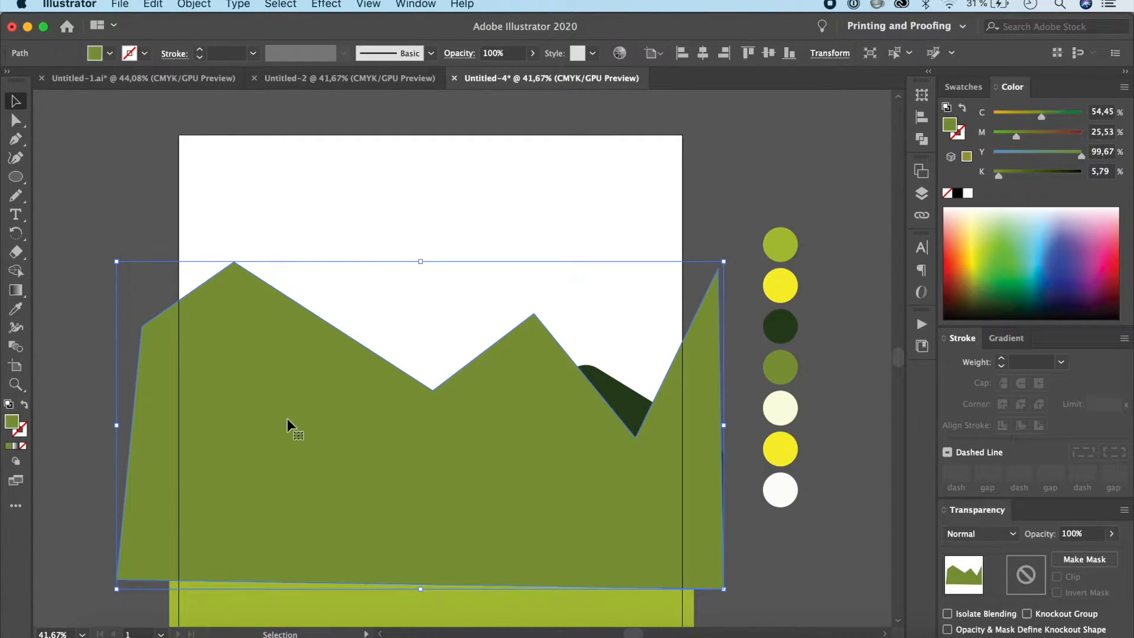
pyautogui.click(16, 121)
pyautogui.moveTo(532, 329); pyautogui.dragTo(531, 341)
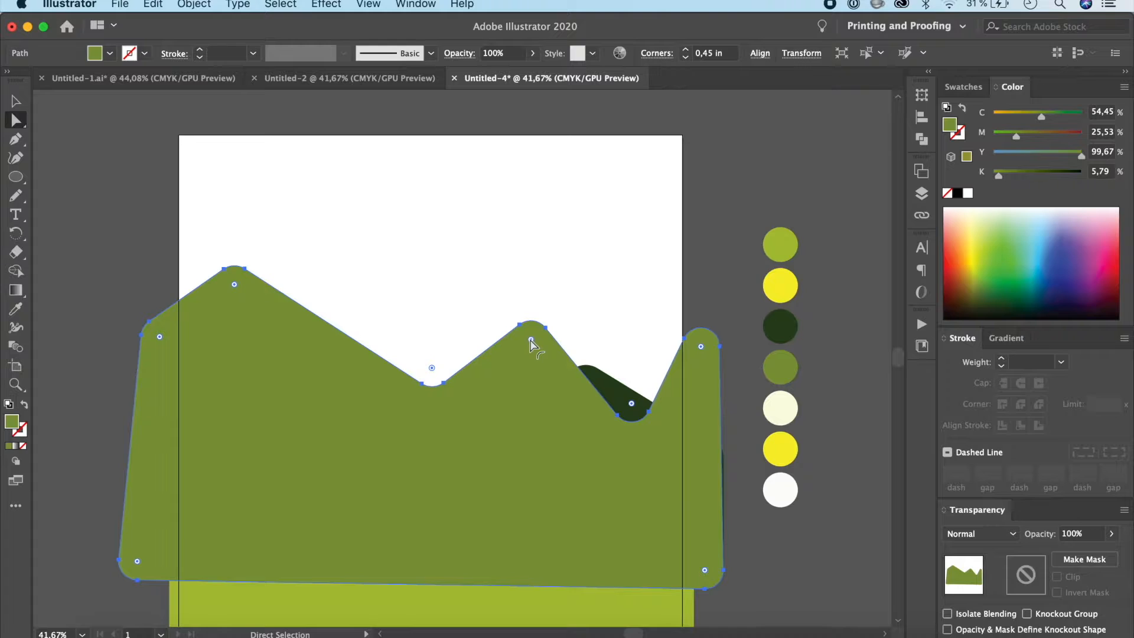
pyautogui.click(16, 101)
pyautogui.click(89, 197)
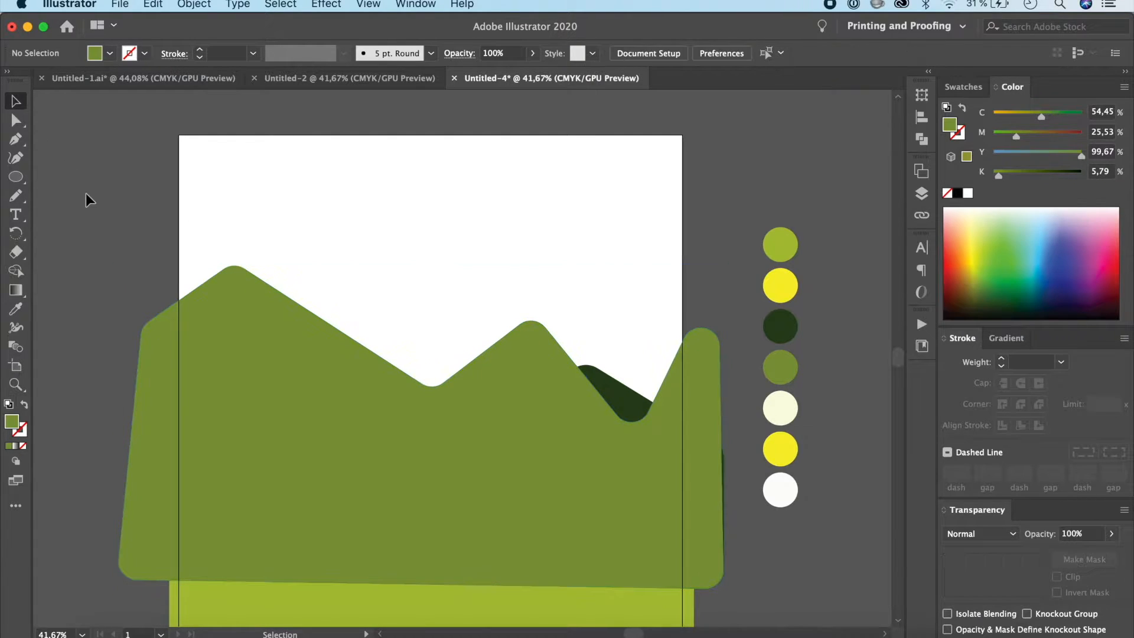
# Step: Send the medium green mountain shape to the back, behind the dark green mountain and the ground
pyautogui.click(580, 451)
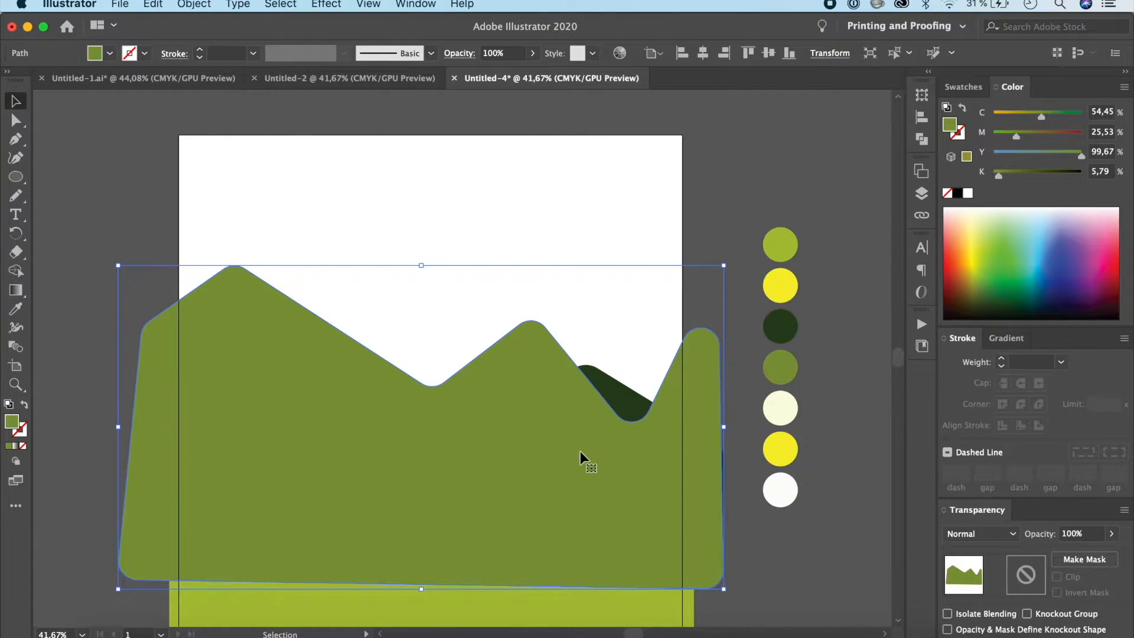
pyautogui.press('super')
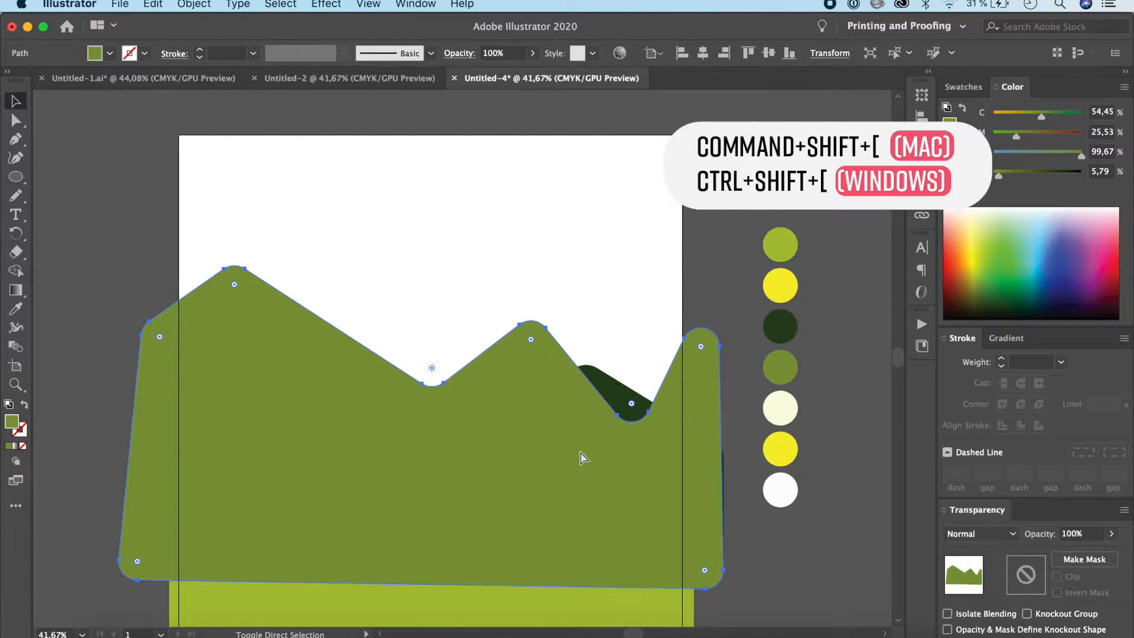
pyautogui.press('super+shift+bracketleft')
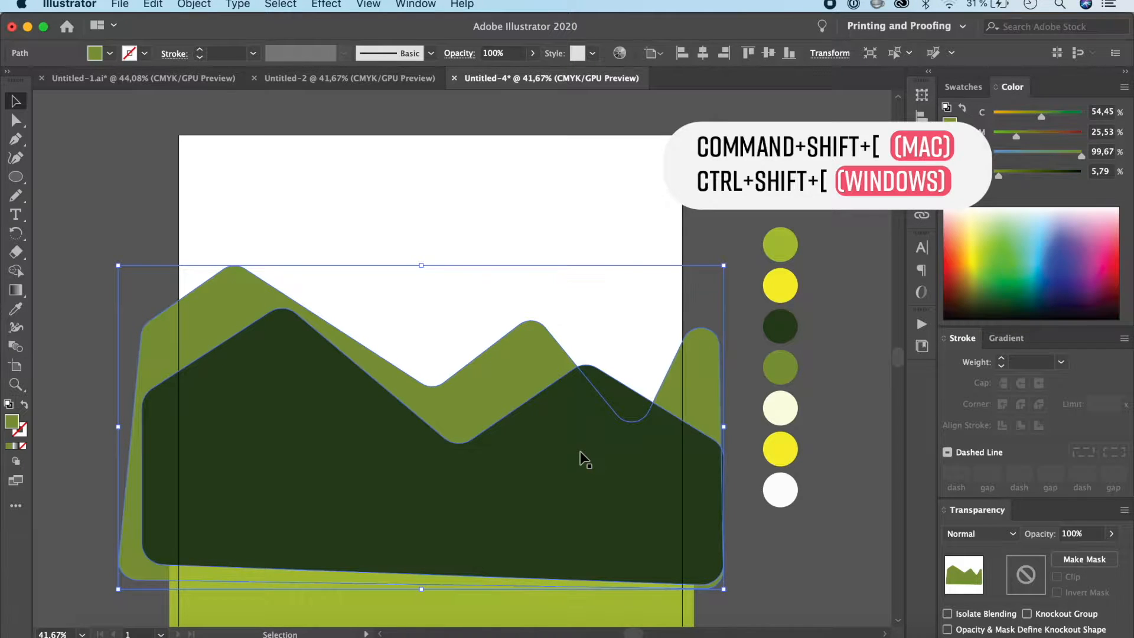
pyautogui.press('super+shift+a')
pyautogui.click(490, 392)
pyautogui.rightClick(490, 393)
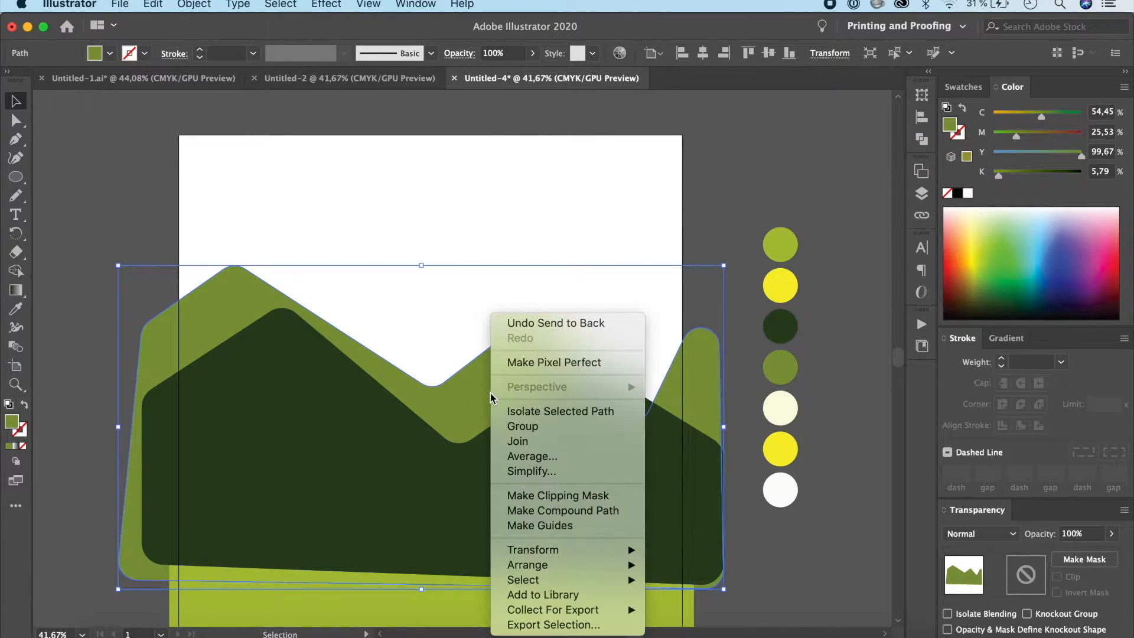
pyautogui.moveTo(576, 509)
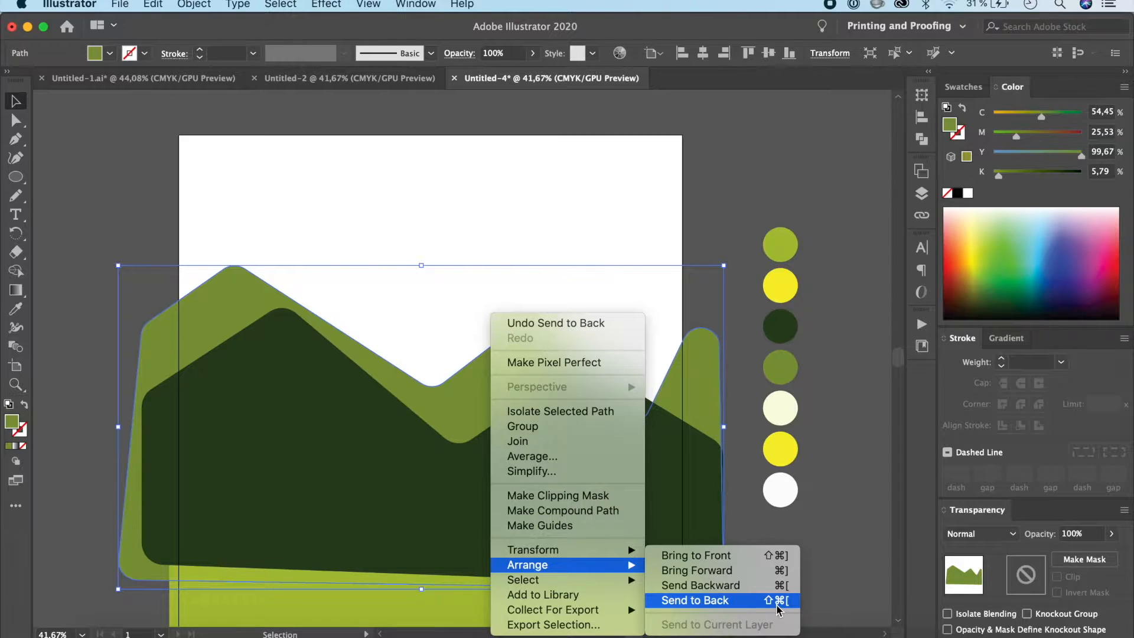
pyautogui.click(695, 600)
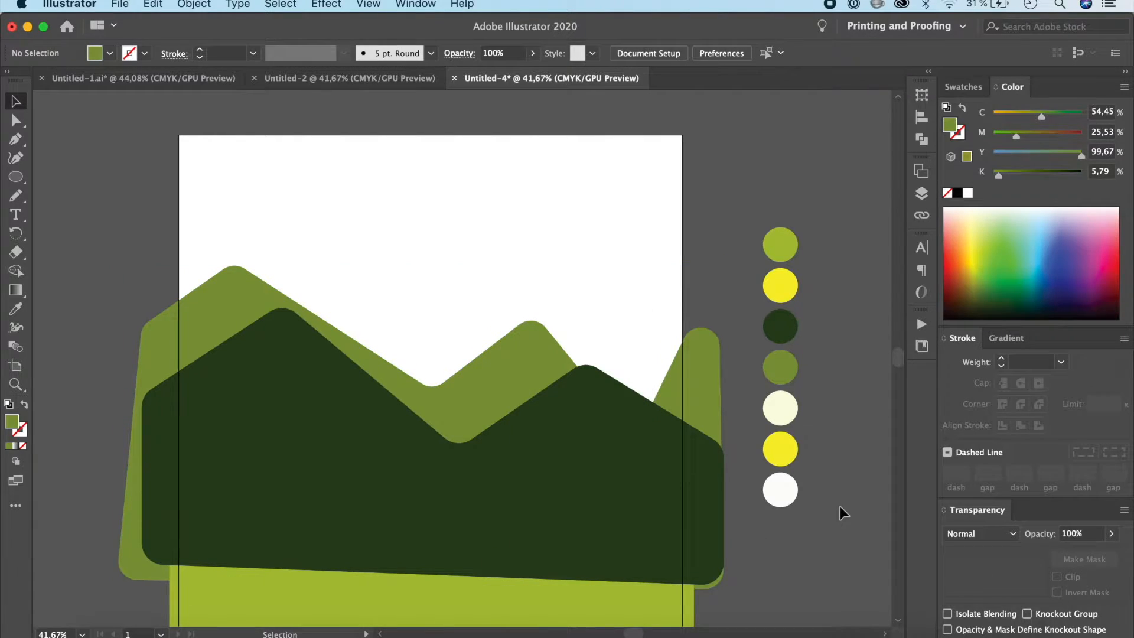
# Step: Undo the medium green mountain's stacking and corner rounding, and move its right valley point slightly up and left
pyautogui.click(683, 391)
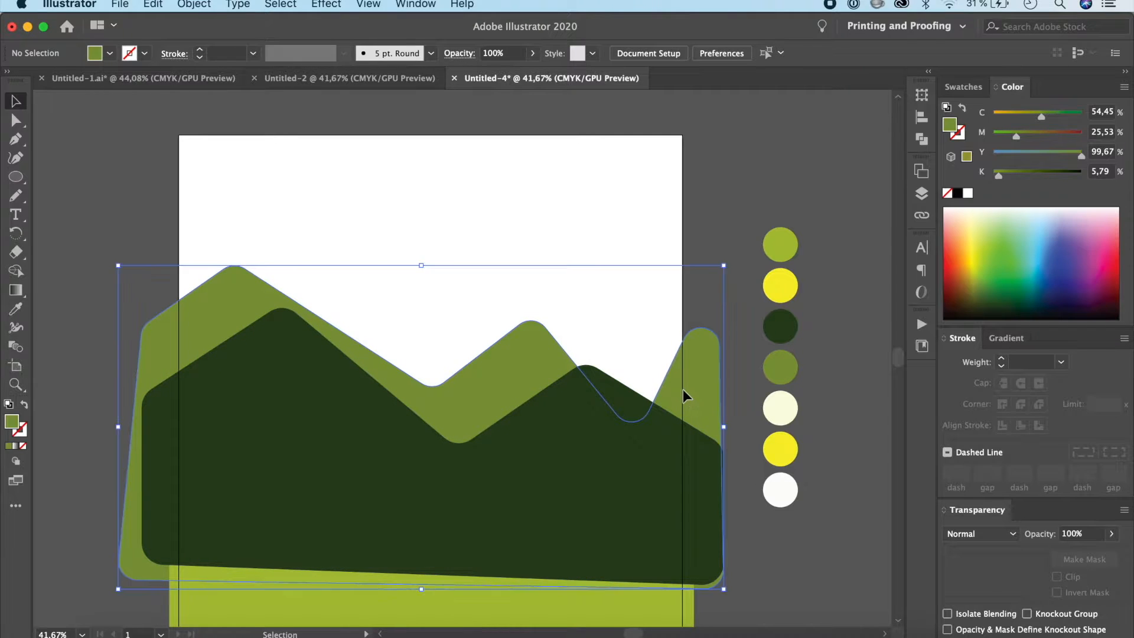
pyautogui.press('shift+super+]')
pyautogui.press('super+z')
pyautogui.press('a')
pyautogui.moveTo(635, 438); pyautogui.dragTo(611, 407)
# Step: Round all corners of the medium green mountain, send it behind the other shapes and deselect it
pyautogui.click(248, 308)
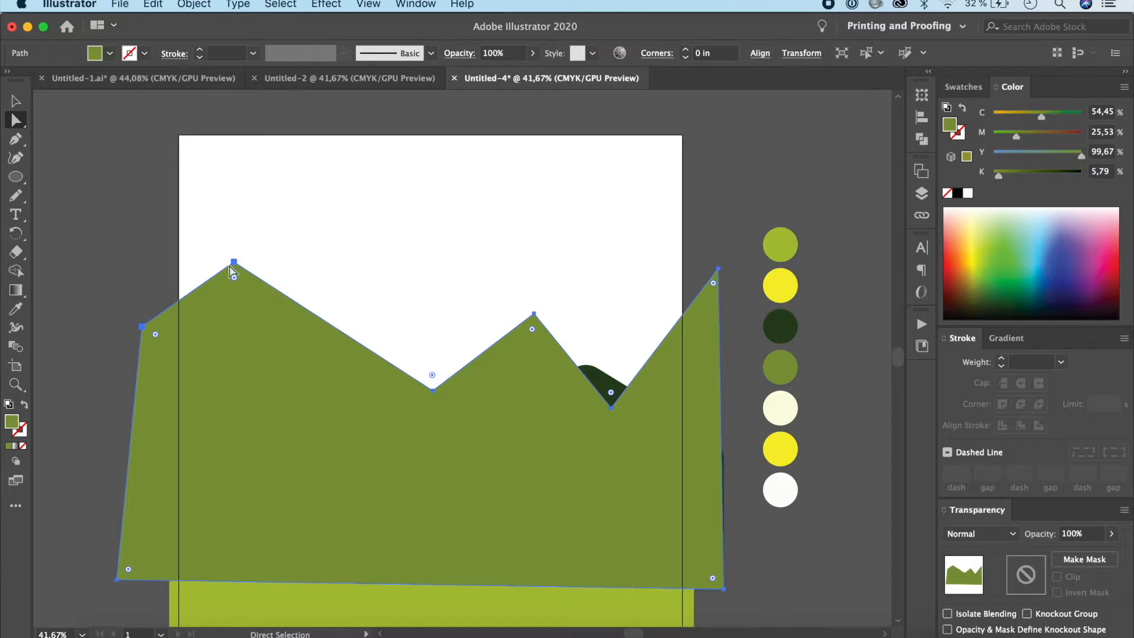
pyautogui.moveTo(236, 278); pyautogui.dragTo(238, 303)
pyautogui.press('v')
pyautogui.press('shift+super+[')
pyautogui.click(118, 213)
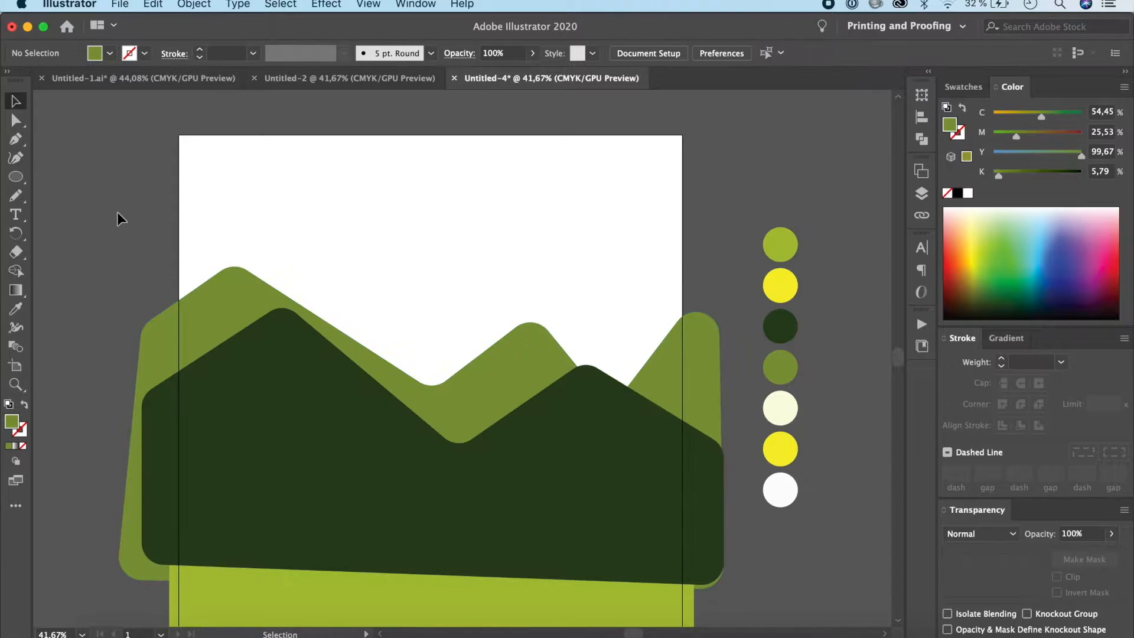
# Step: Check the reference artwork in Untitled-1.ai and draw a closed three-peak background mountain wider than the artboard with the Pen tool in Untitled-4
pyautogui.click(179, 80)
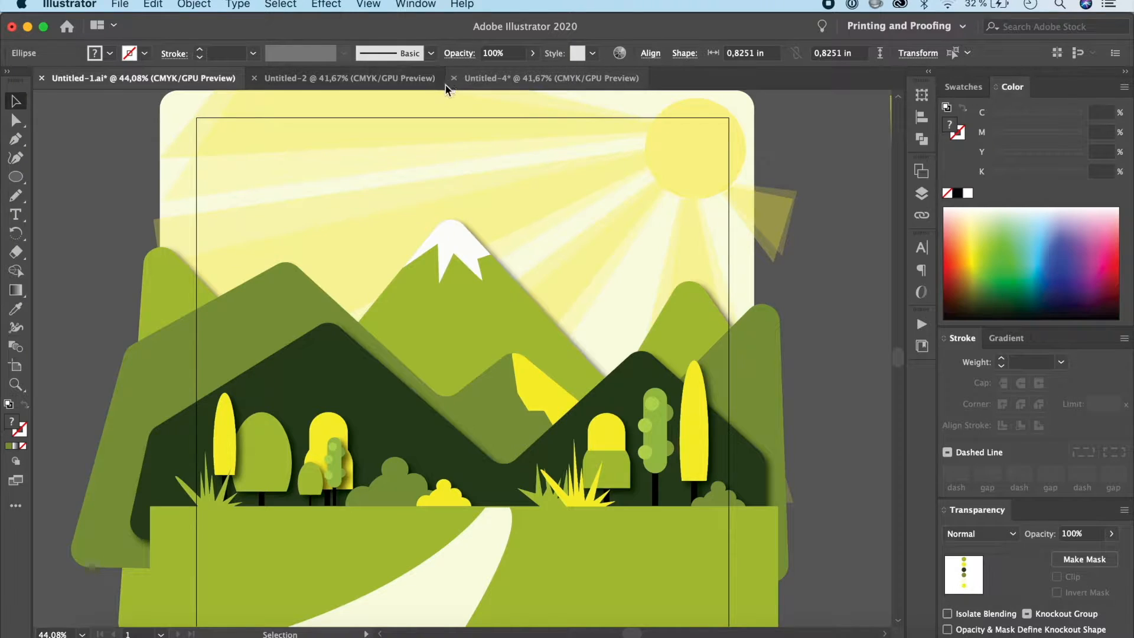
pyautogui.click(483, 74)
pyautogui.click(16, 139)
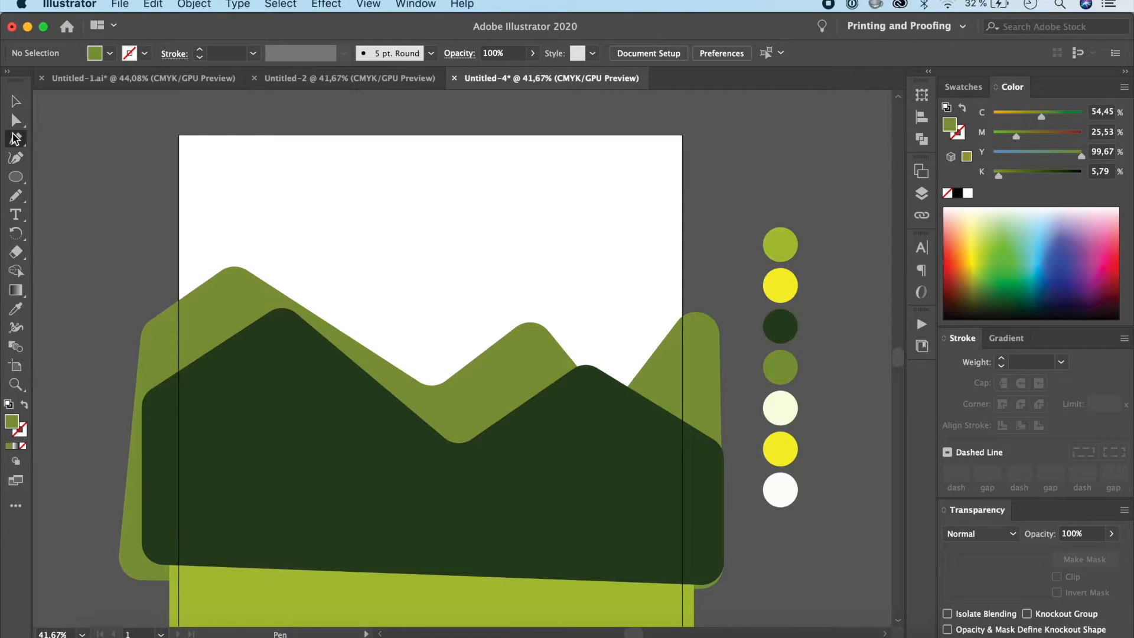
pyautogui.click(152, 237)
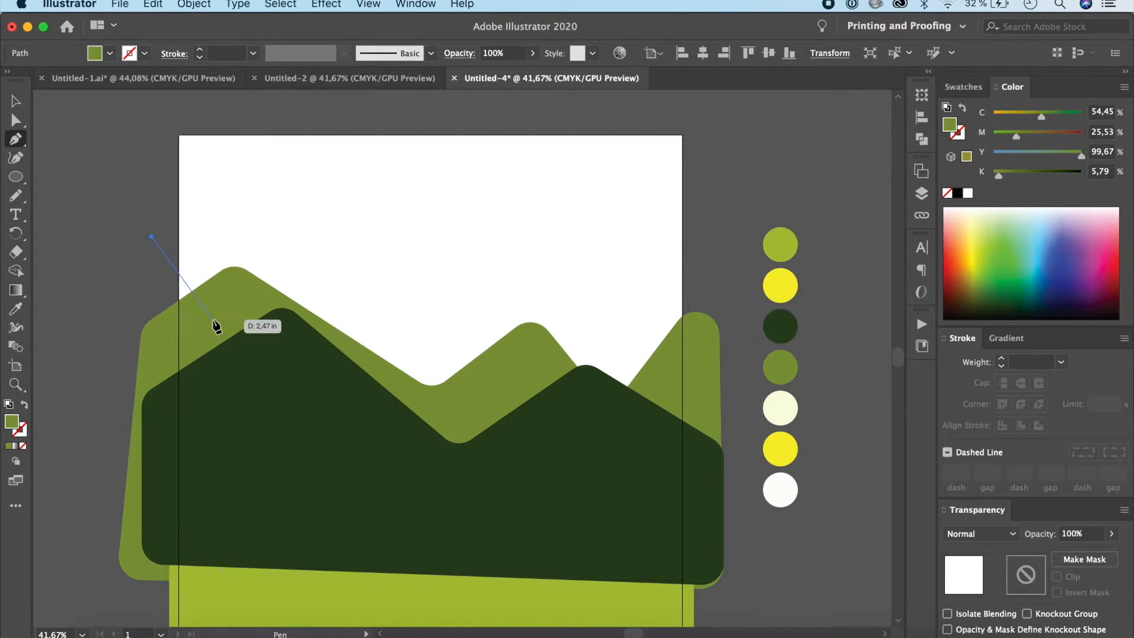
pyautogui.click(213, 319)
pyautogui.click(380, 244)
pyautogui.click(526, 373)
pyautogui.click(621, 278)
pyautogui.click(689, 361)
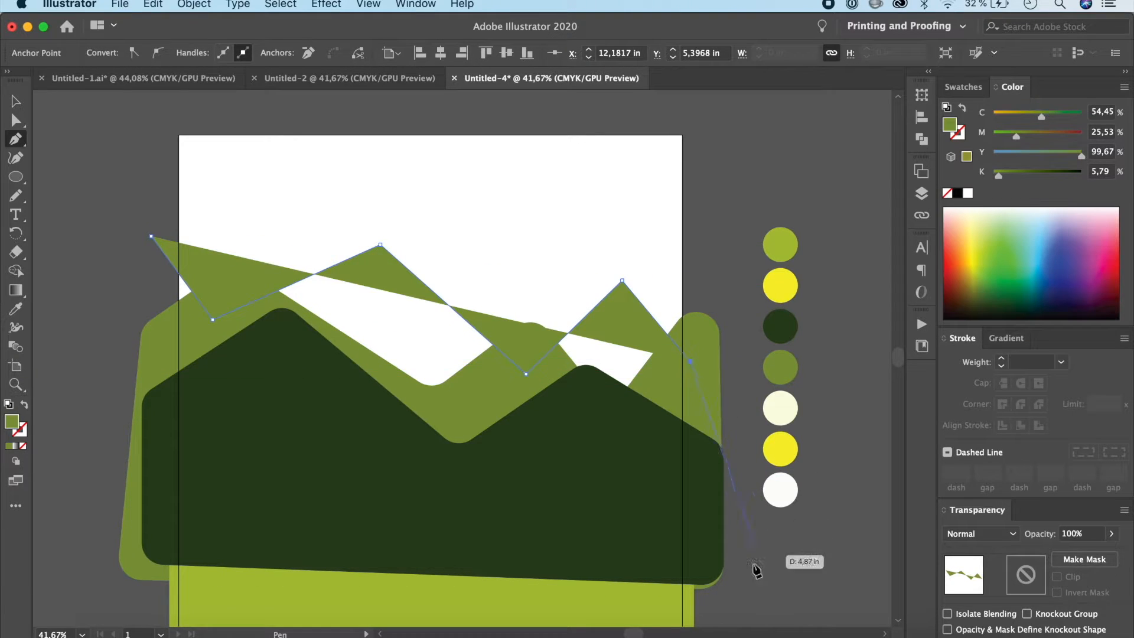
pyautogui.click(746, 571)
pyautogui.click(217, 547)
pyautogui.click(80, 520)
pyautogui.click(151, 236)
# Step: Fill the new background mountain with the palette's light green and send it behind all other shapes
pyautogui.press('i')
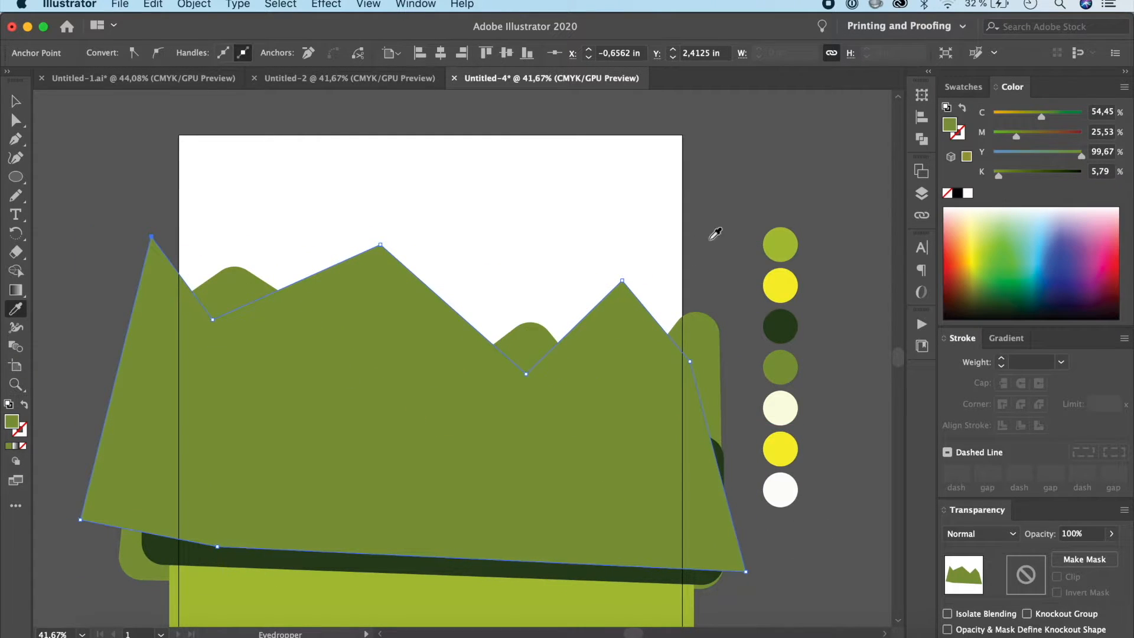
pyautogui.click(795, 242)
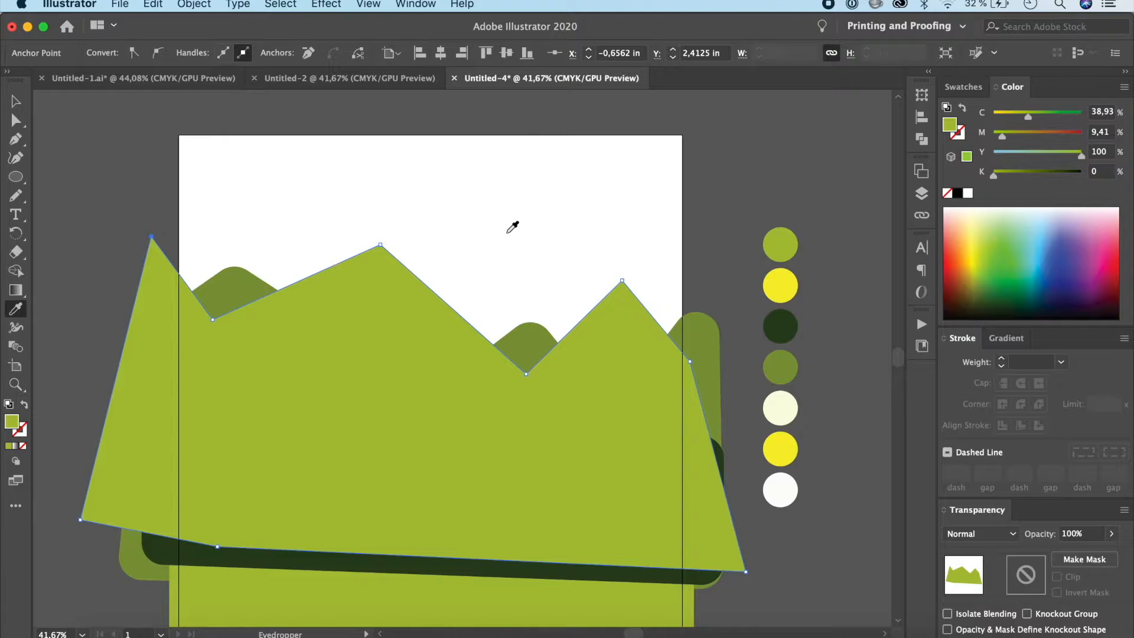
pyautogui.press('super+shift+bracketleft')
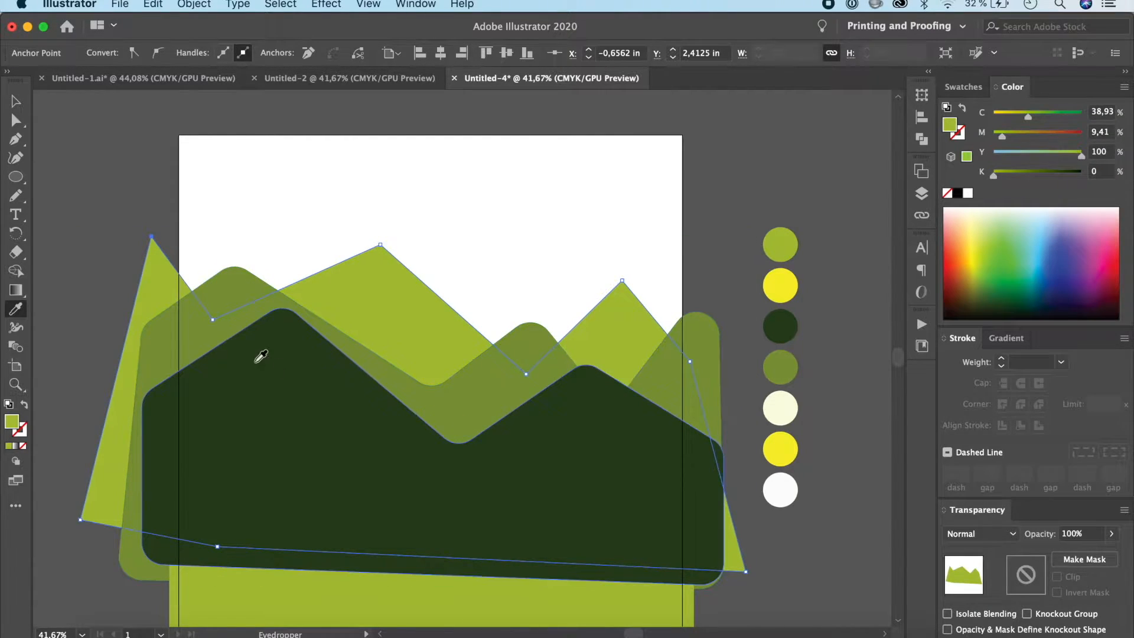
# Step: Round all corners of the light green background mountain by about 0.45 in and deselect it
pyautogui.click(16, 121)
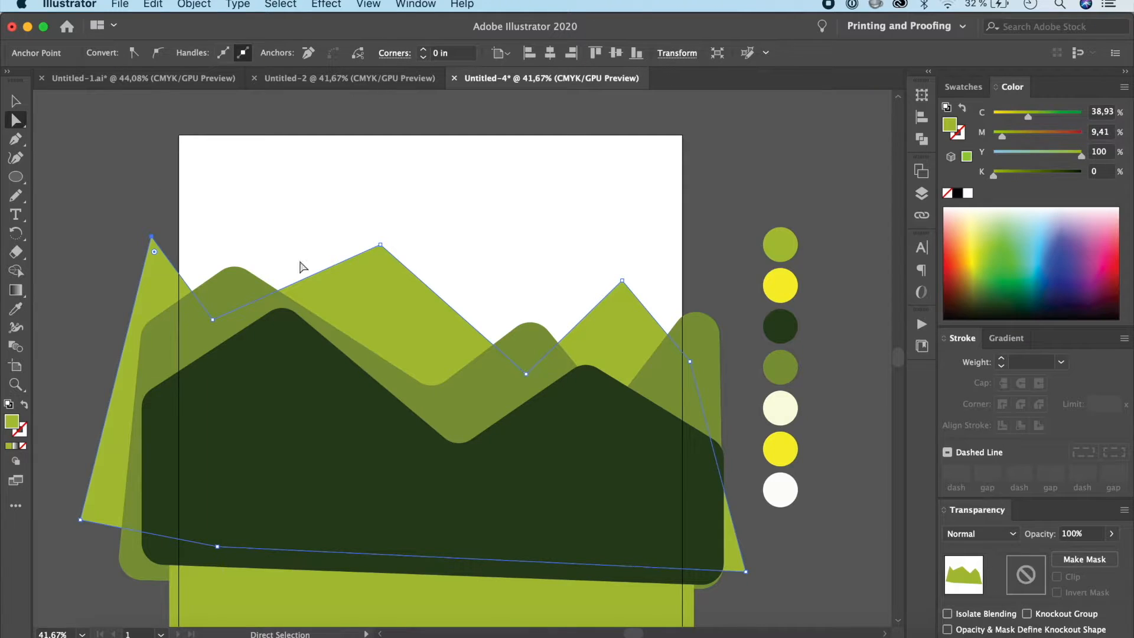
pyautogui.click(401, 291)
pyautogui.moveTo(381, 264); pyautogui.dragTo(381, 271)
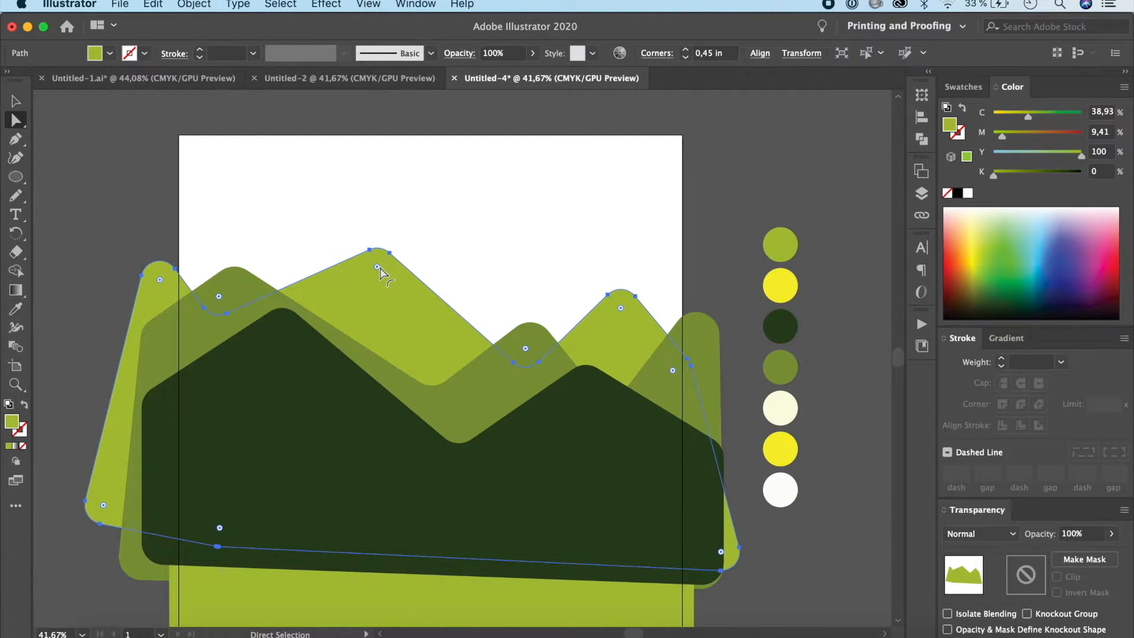
pyautogui.click(16, 101)
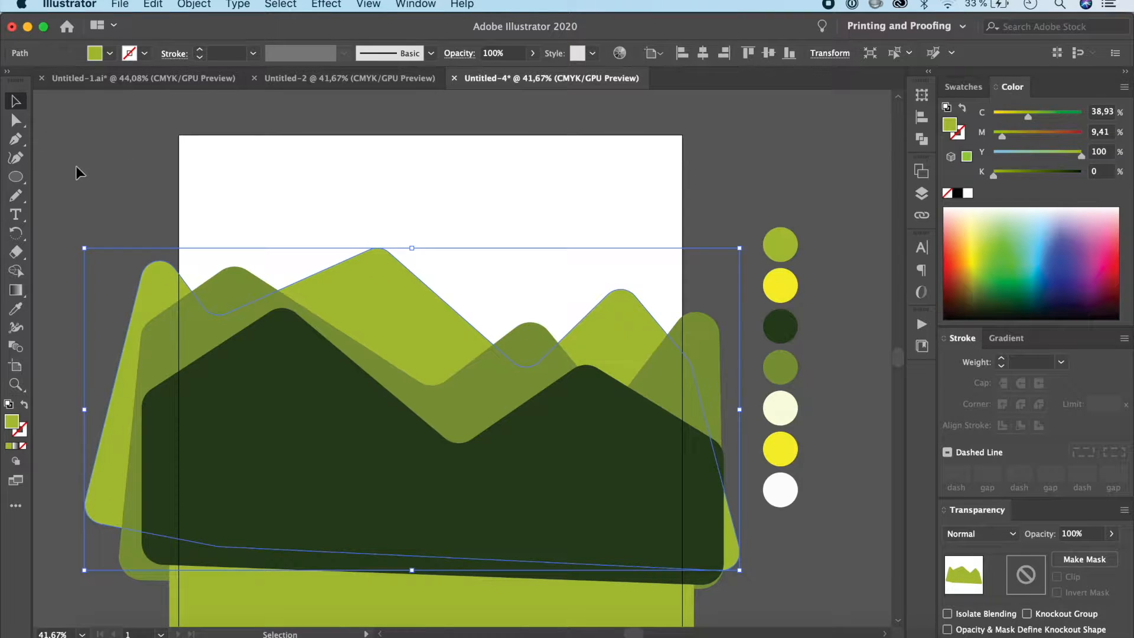
pyautogui.click(78, 172)
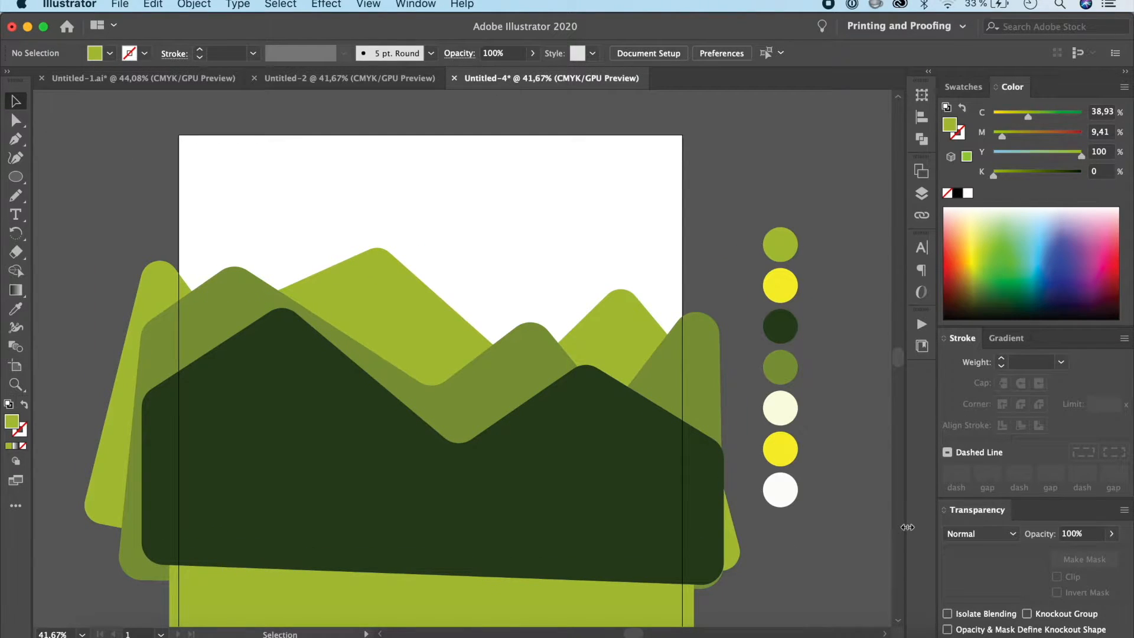
# Step: Bring the light green ground rectangle in front of all mountains and deselect it
pyautogui.scroll(-5, 629, 491)
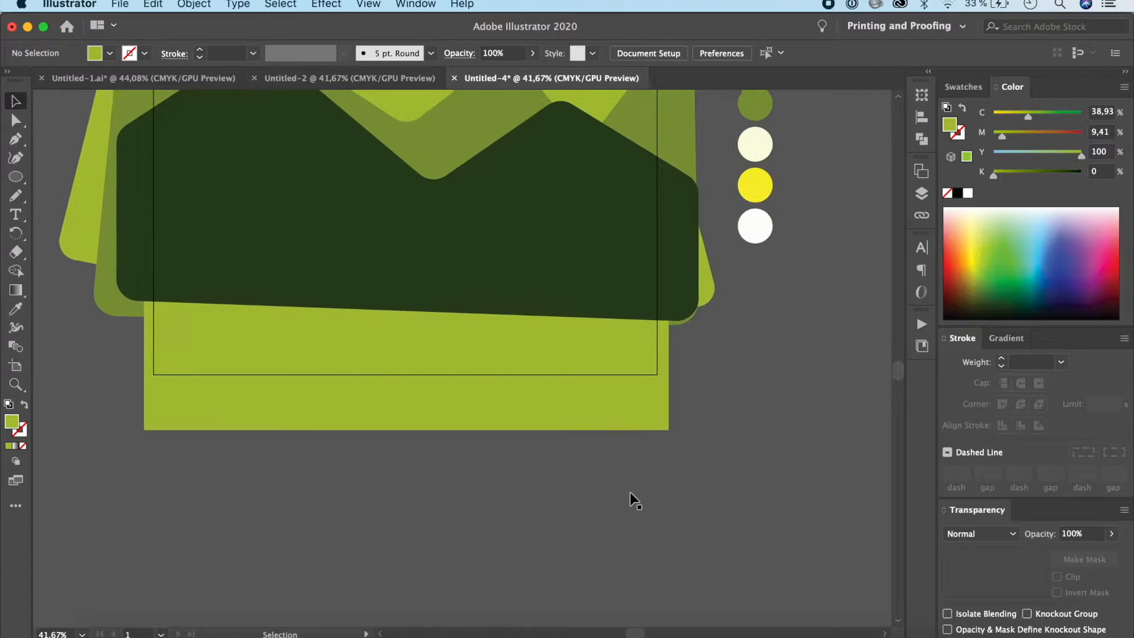
pyautogui.click(554, 454)
pyautogui.press('a')
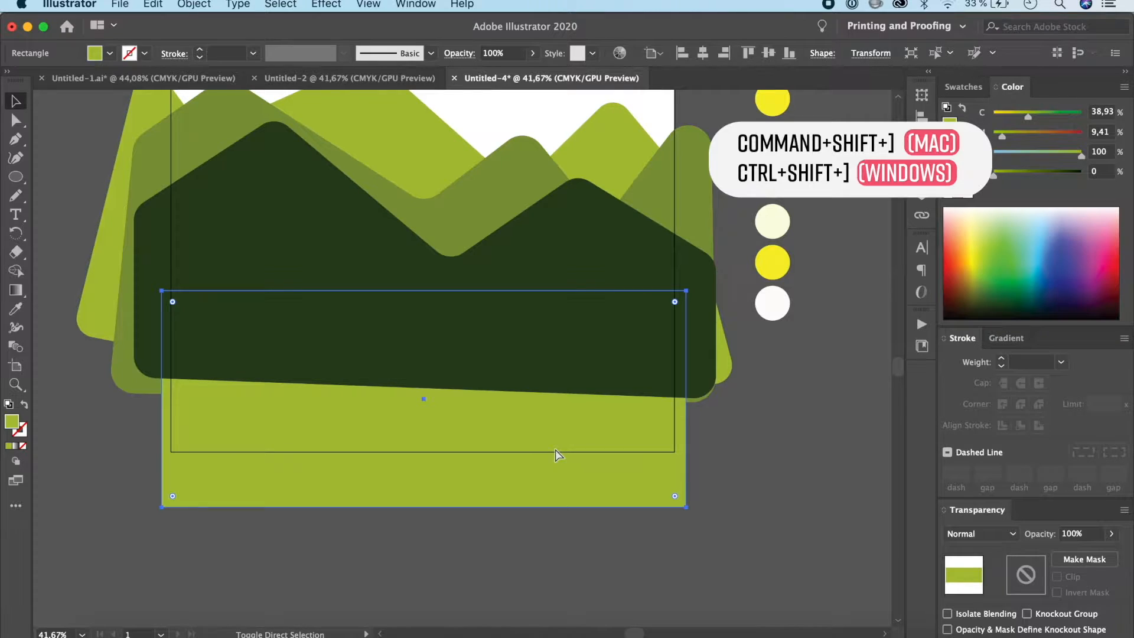
pyautogui.press('super+shift+bracketright')
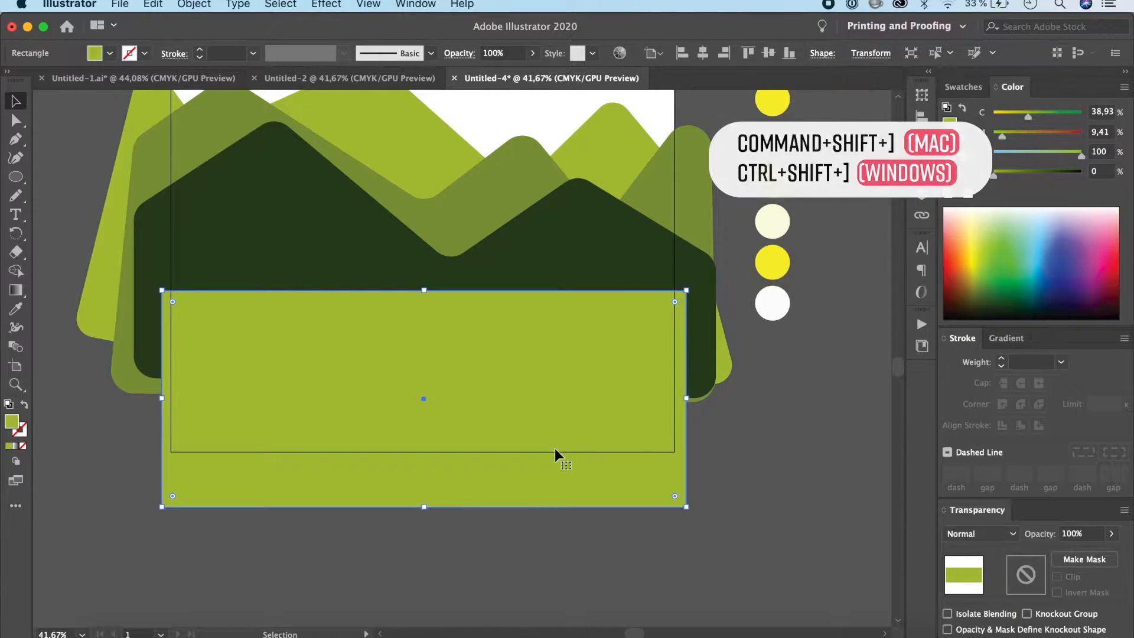
pyautogui.rightClick(555, 449)
pyautogui.moveTo(658, 566)
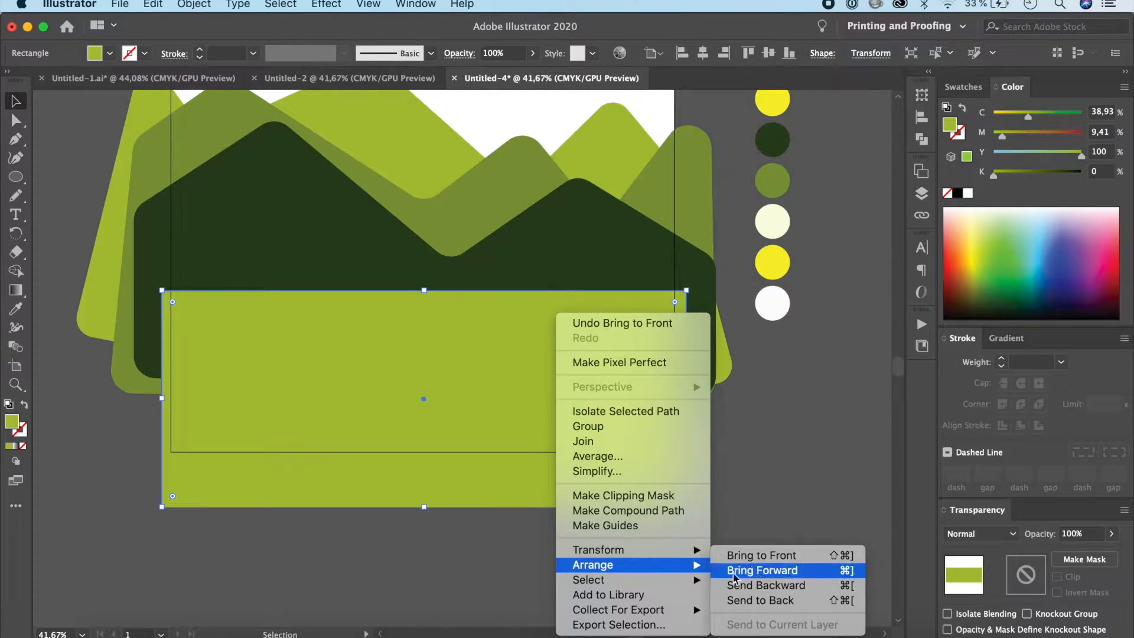
pyautogui.click(826, 442)
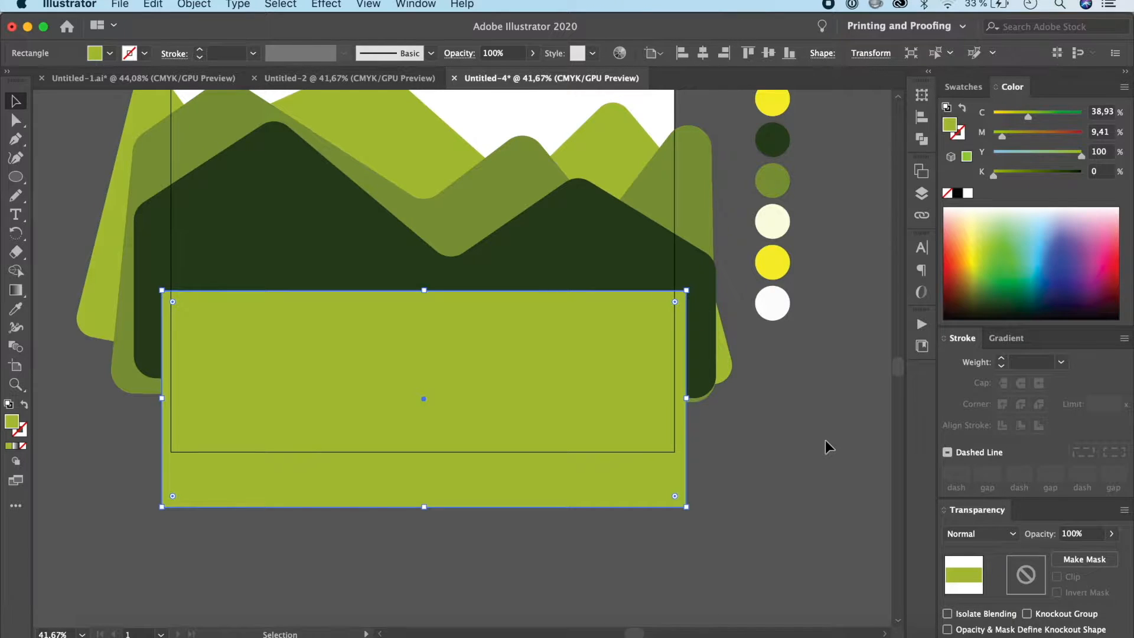
pyautogui.scroll(4, 826, 442)
pyautogui.click(824, 440)
pyautogui.hscroll(2, 768, 425)
pyautogui.scroll(-1, 768, 425)
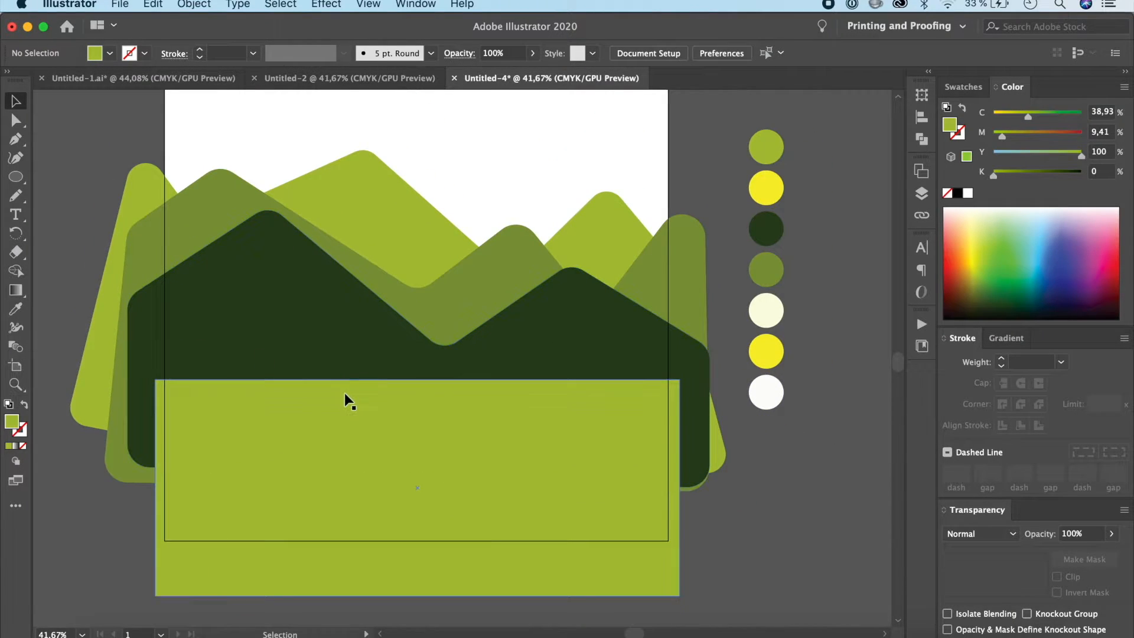
# Step: Nudge the light green ground rectangle slightly down over the dark green mountain
pyautogui.click(15, 139)
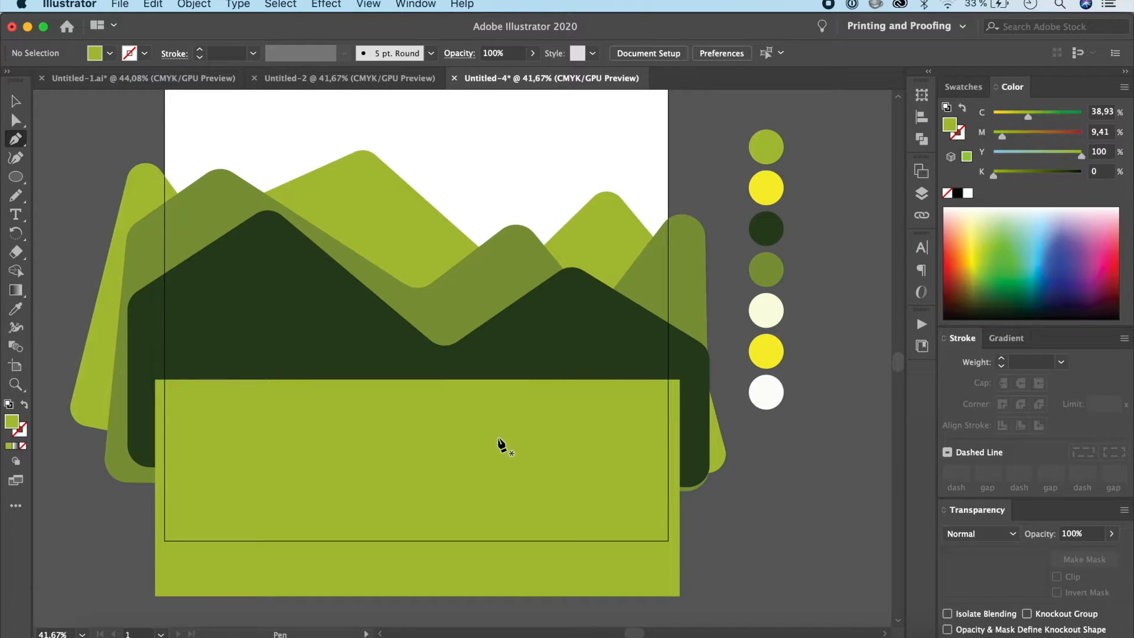
pyautogui.press('v')
pyautogui.click(418, 427)
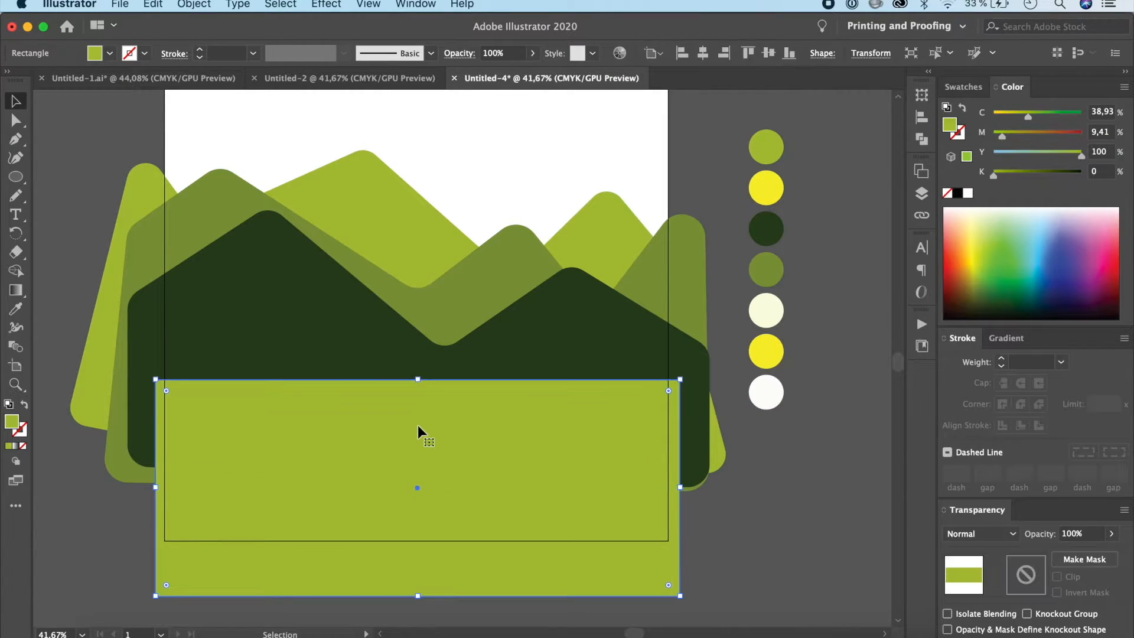
pyautogui.press('Down')
pyautogui.press('Down')
pyautogui.press('Down')
pyautogui.press('Down')
pyautogui.press('Down')
pyautogui.press('Down')
pyautogui.press('Down')
pyautogui.press('Down')
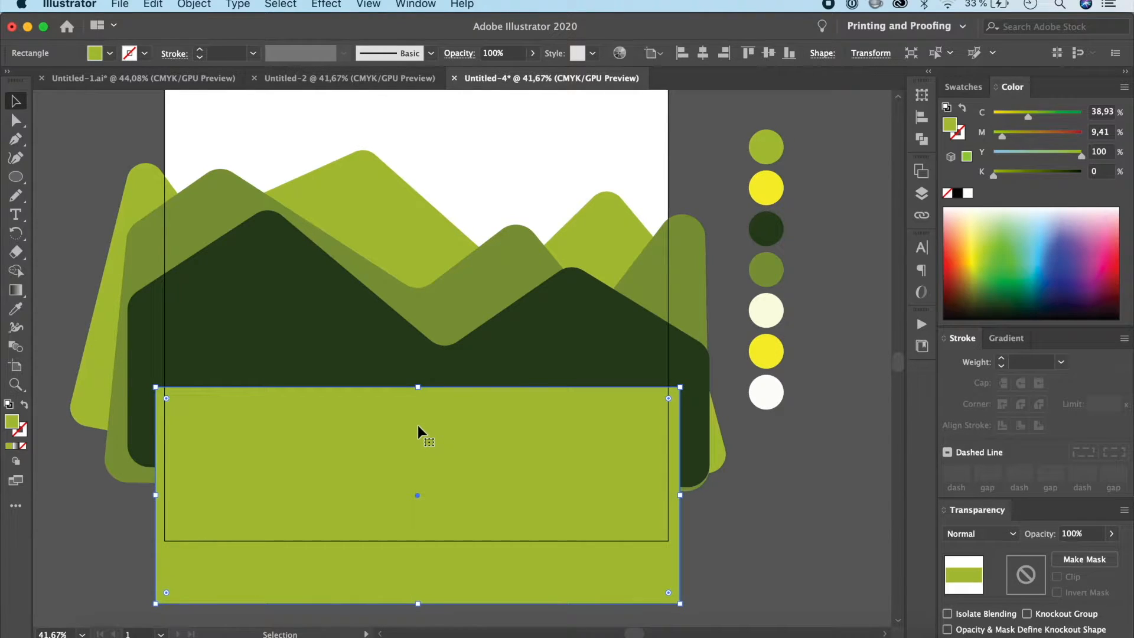
# Step: Draw a closed curved road with the Pen tool, narrow at the ground rectangle's upper edge and widening past the artboard's lower-left corner
pyautogui.click(15, 139)
pyautogui.press('super+shift+a')
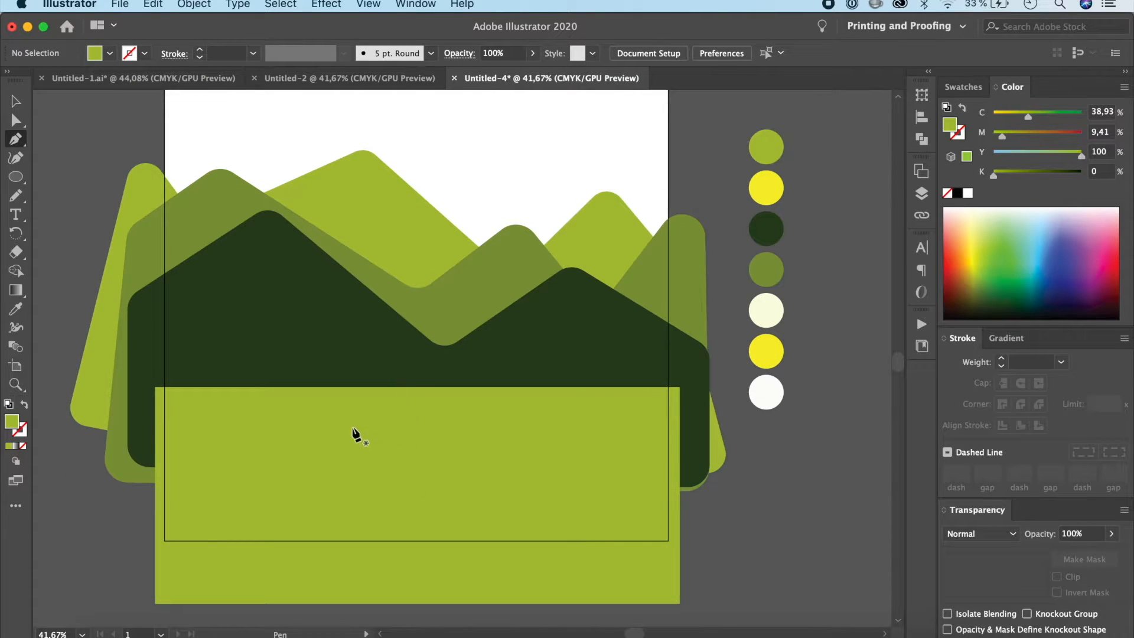
pyautogui.click(414, 386)
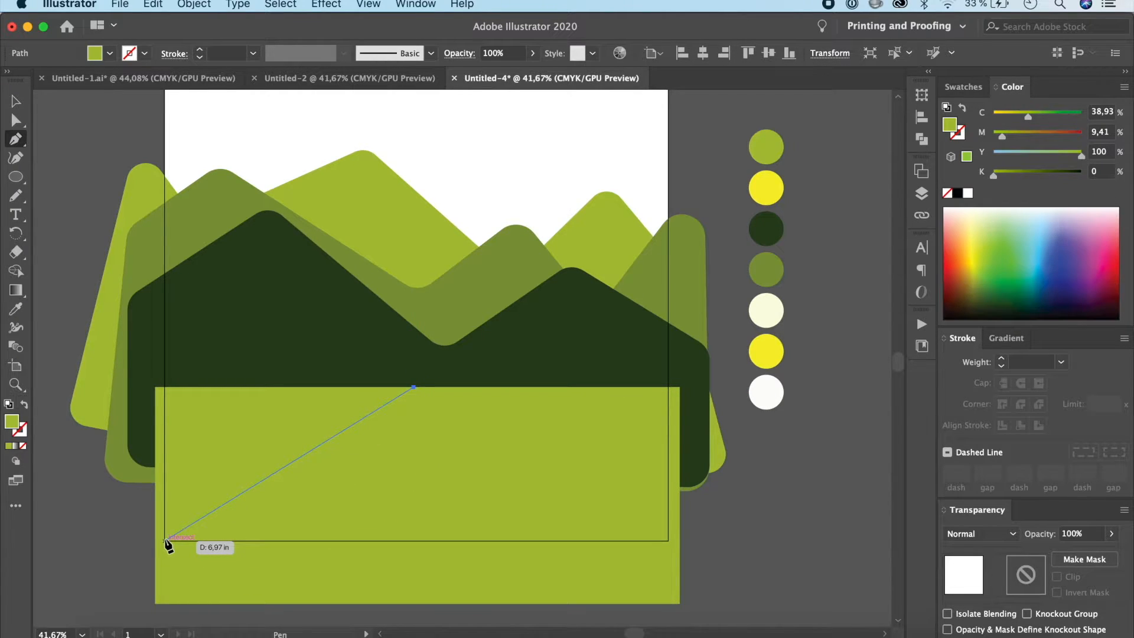
pyautogui.moveTo(165, 540); pyautogui.dragTo(202, 569)
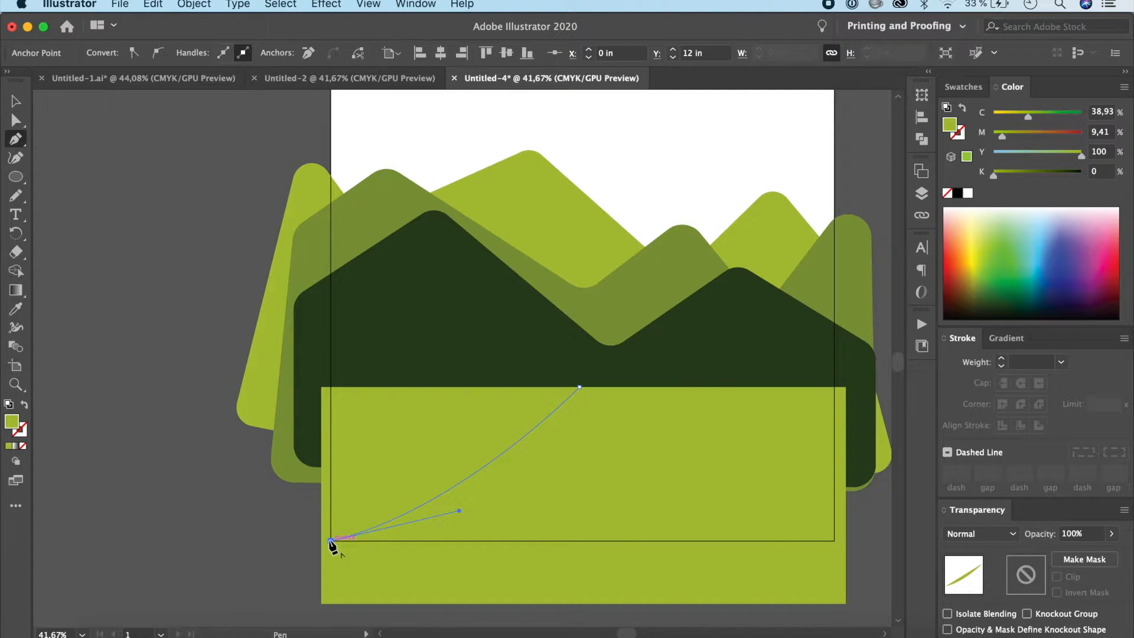
pyautogui.scroll(-5, 330, 543)
pyautogui.hscroll(3, 331, 543)
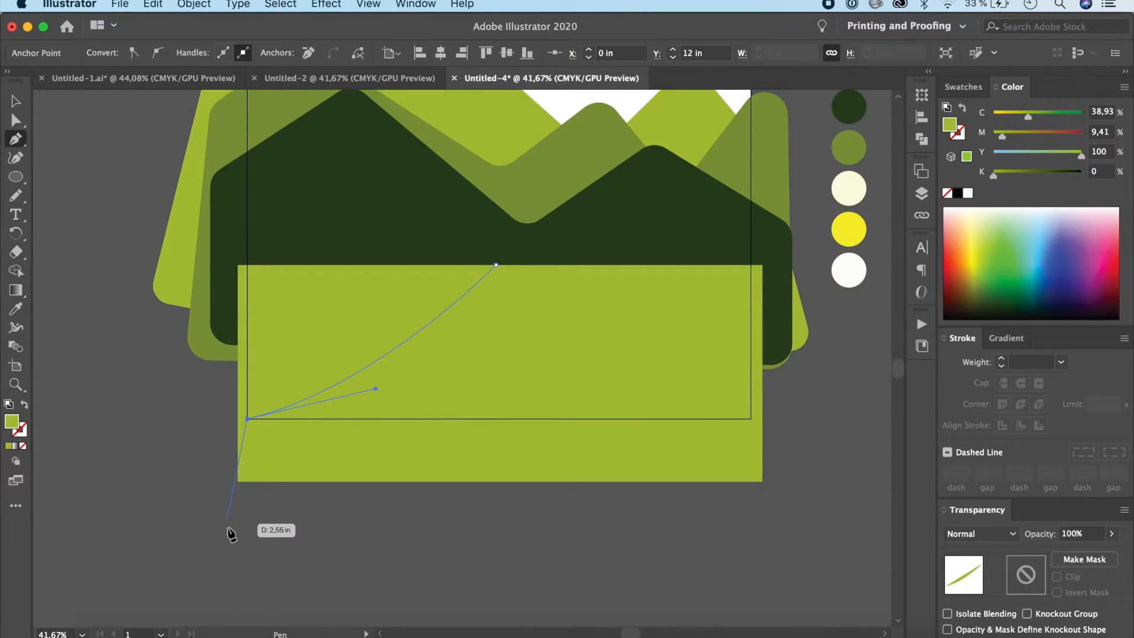
pyautogui.click(157, 520)
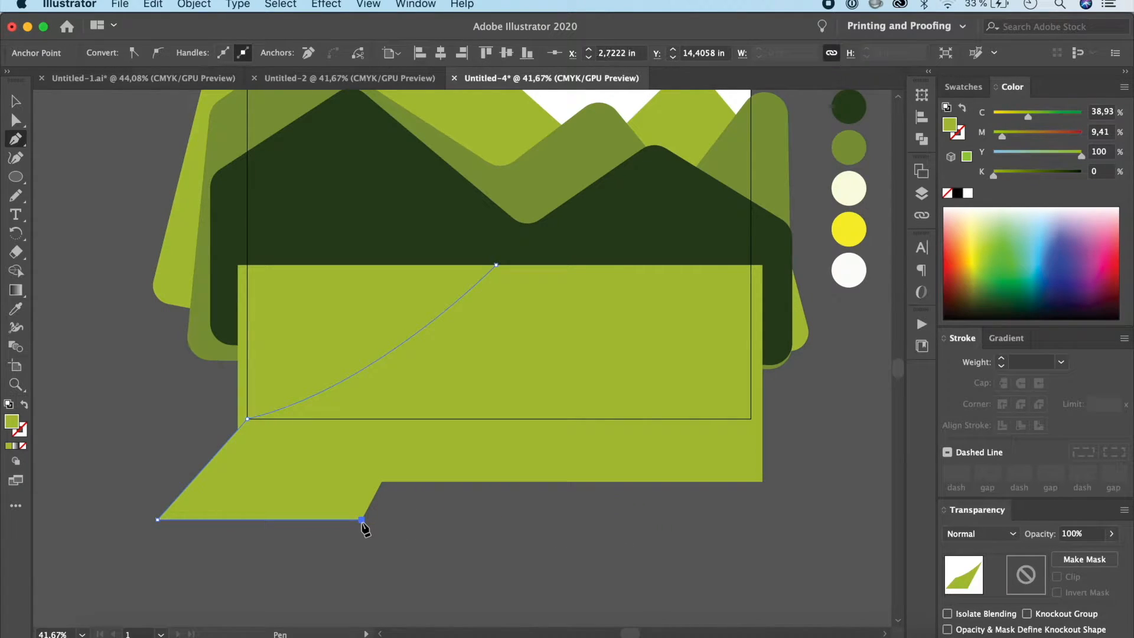
pyautogui.click(456, 520)
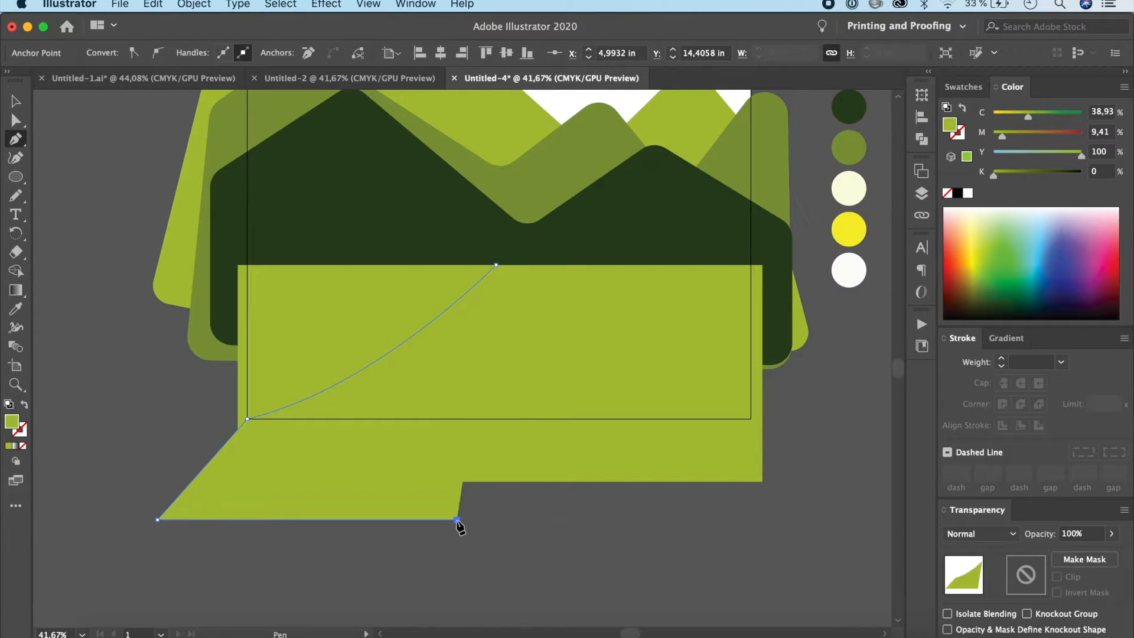
pyautogui.click(470, 418)
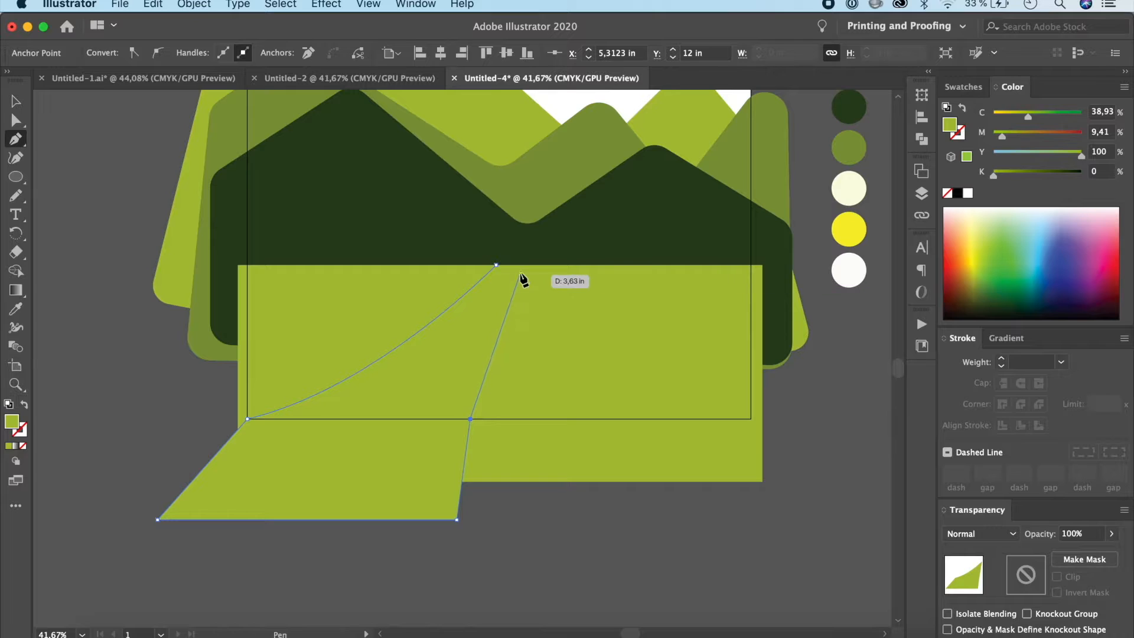
pyautogui.moveTo(518, 266); pyautogui.dragTo(509, 227)
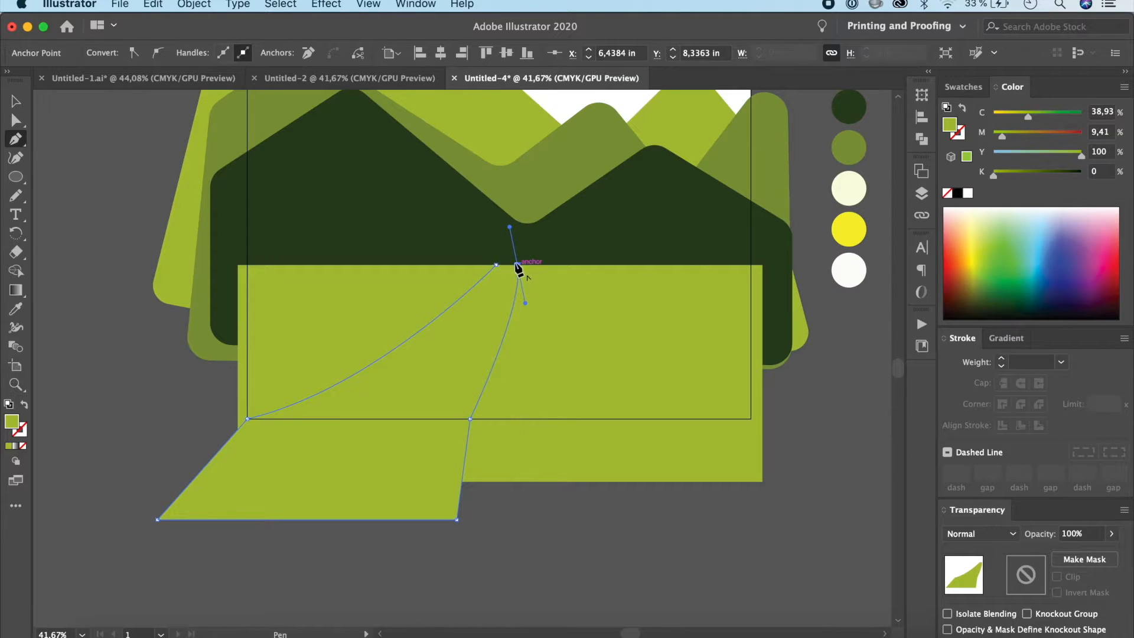
pyautogui.click(496, 266)
# Step: Fill the curved road with the palette's cream colour and deselect it
pyautogui.press('i')
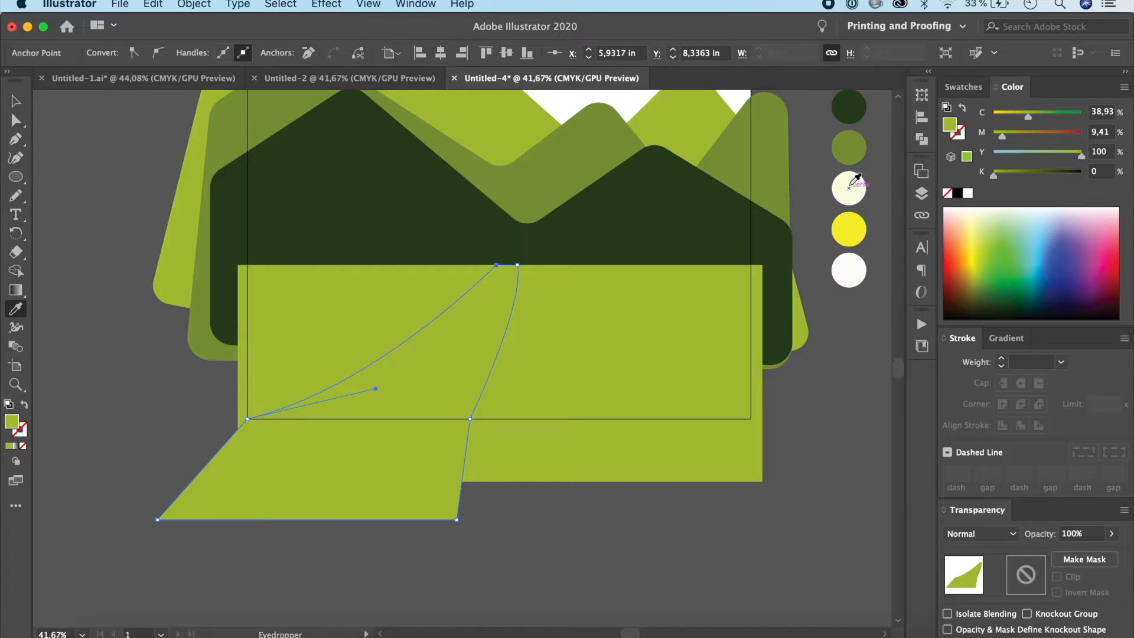
pyautogui.click(855, 184)
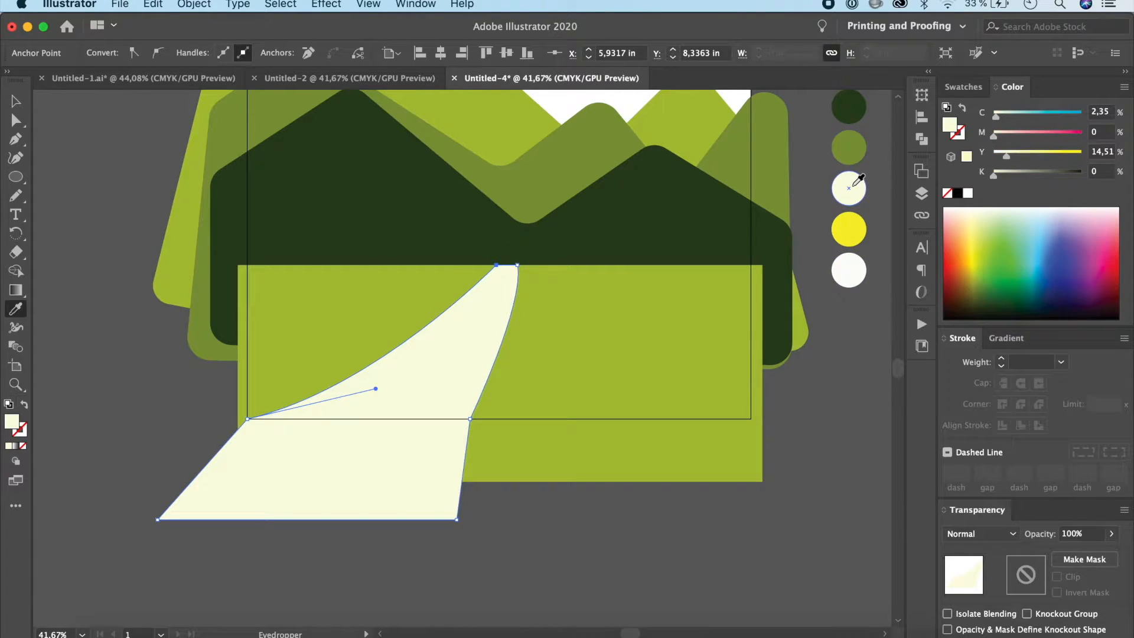
pyautogui.click(15, 103)
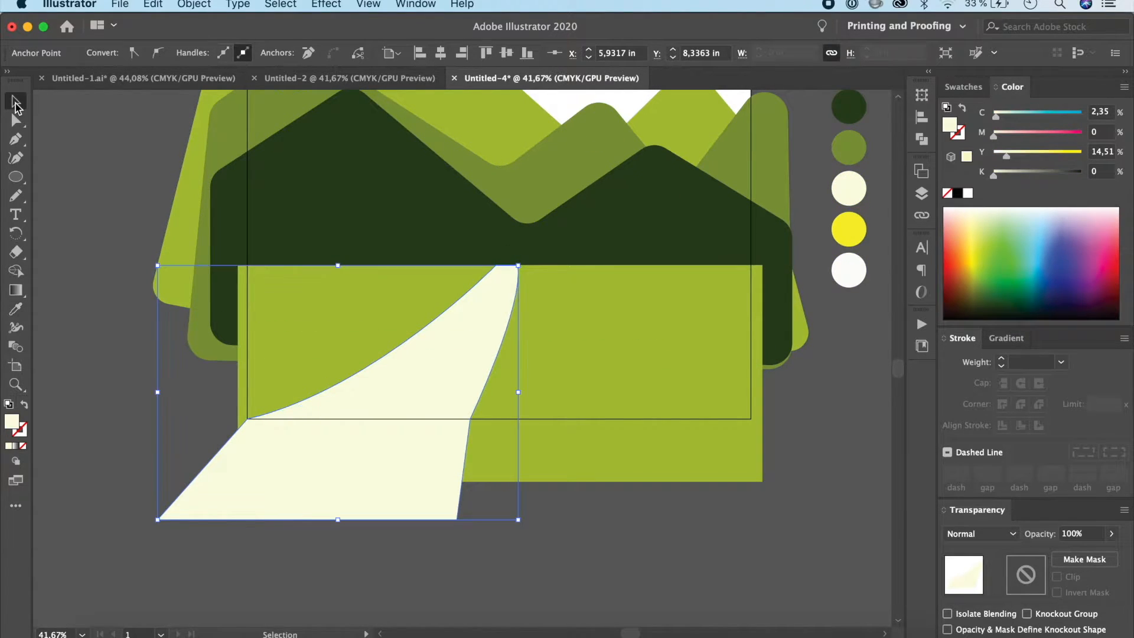
pyautogui.click(824, 402)
pyautogui.scroll(5, 825, 402)
pyautogui.hscroll(2, 824, 402)
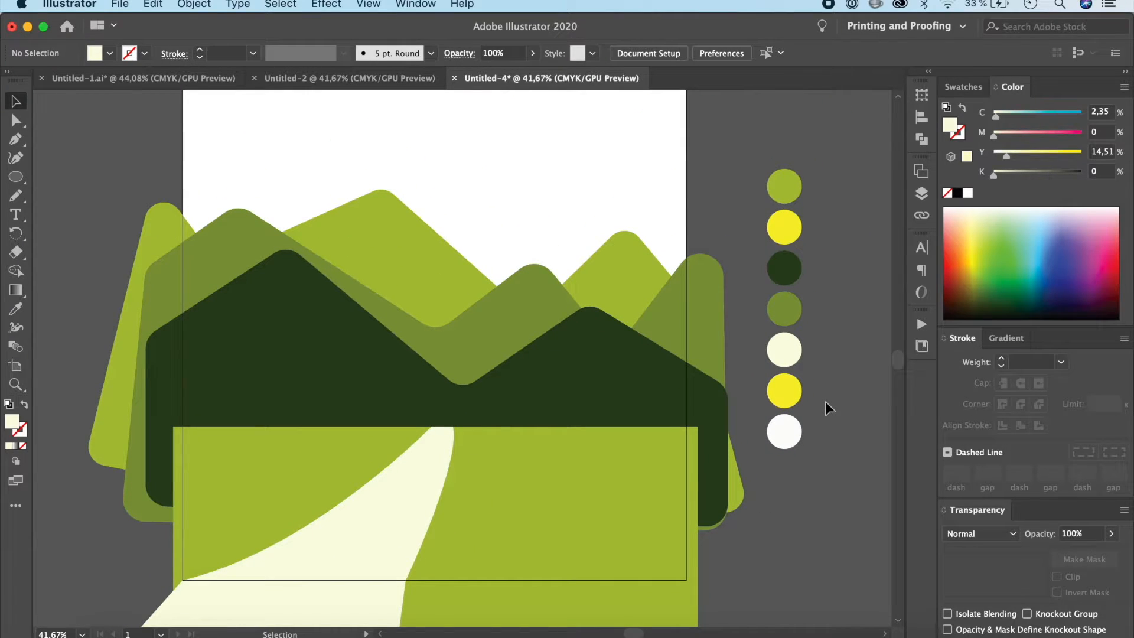
# Step: Draw a circle with the Ellipse tool for the sun and place it overlapping the artboard's upper-right corner
pyautogui.scroll(5, 824, 401)
pyautogui.hscroll(-2, 825, 401)
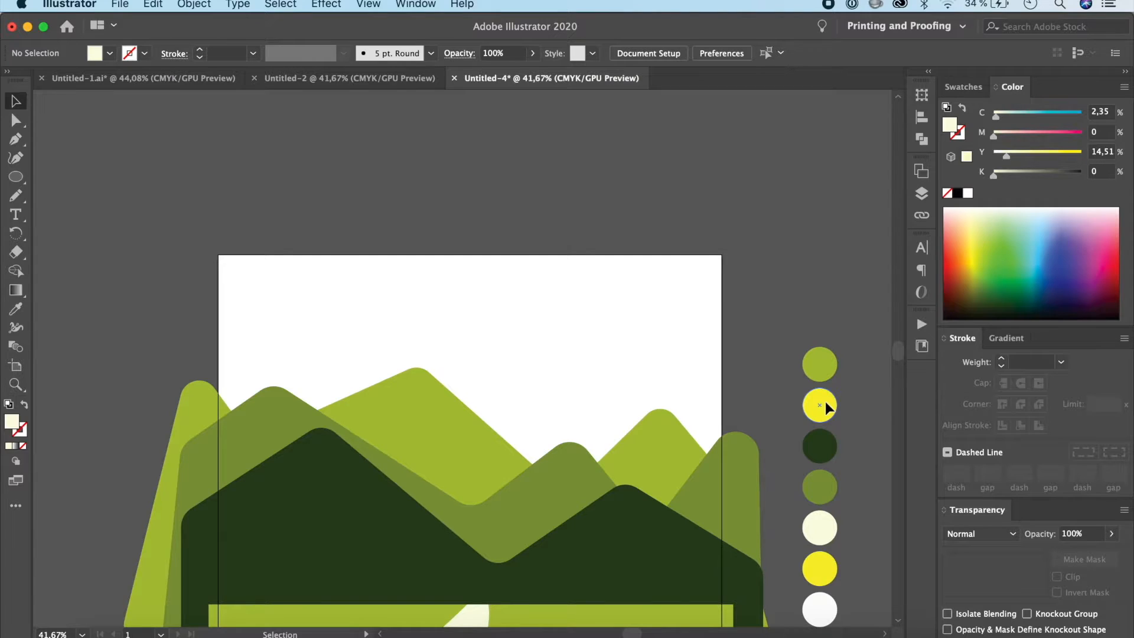
pyautogui.scroll(-3, 824, 401)
pyautogui.hscroll(2, 825, 401)
pyautogui.click(16, 177)
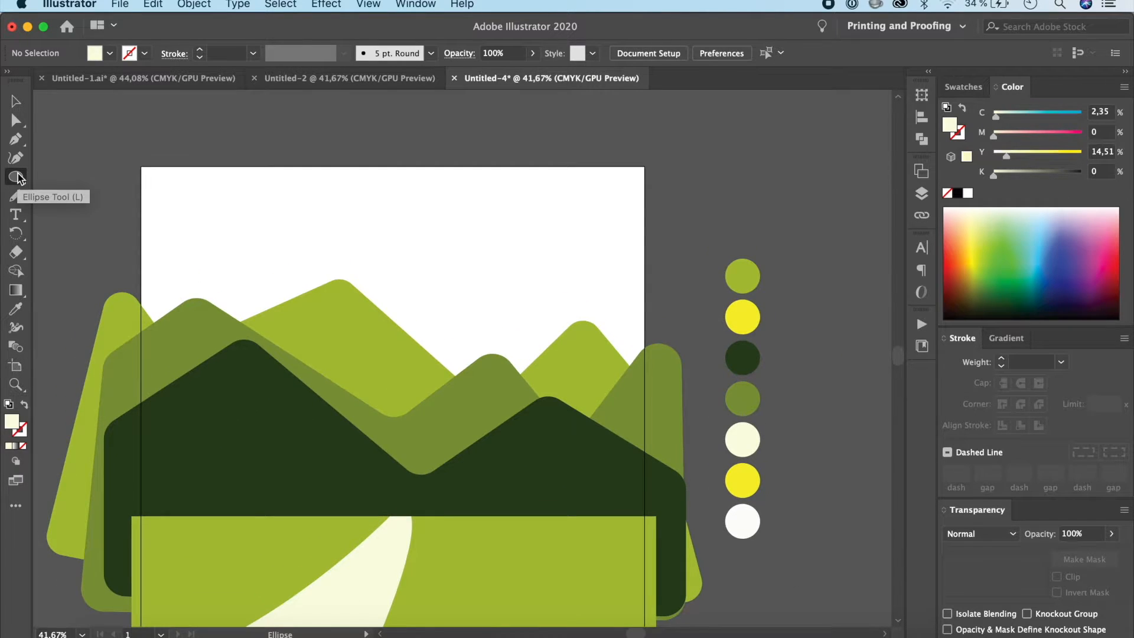
pyautogui.click(18, 177)
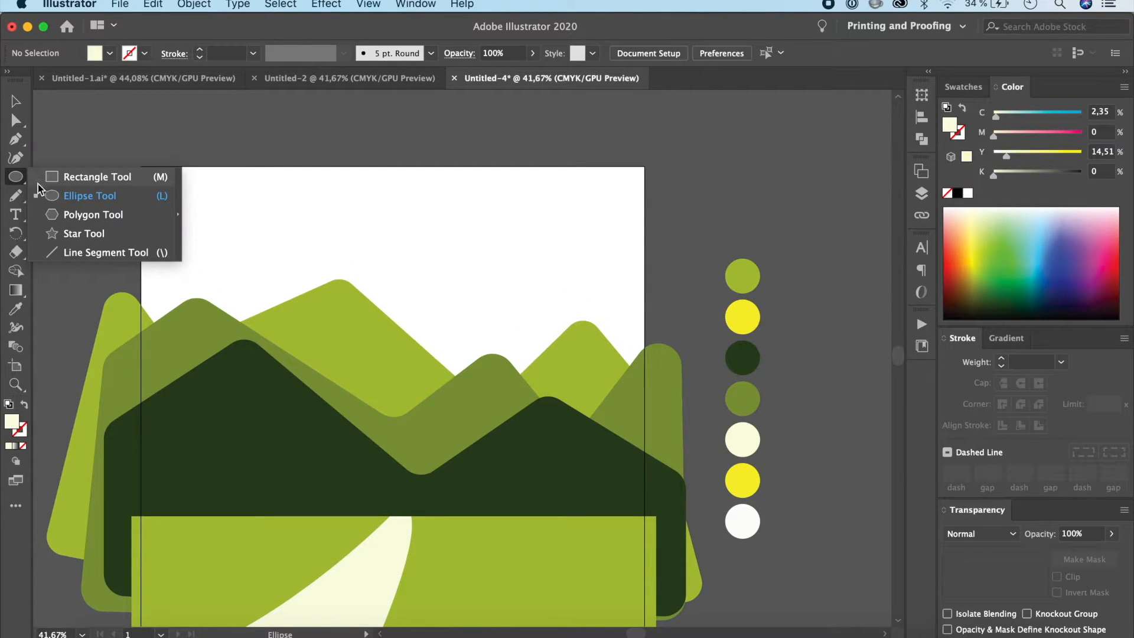
pyautogui.click(52, 195)
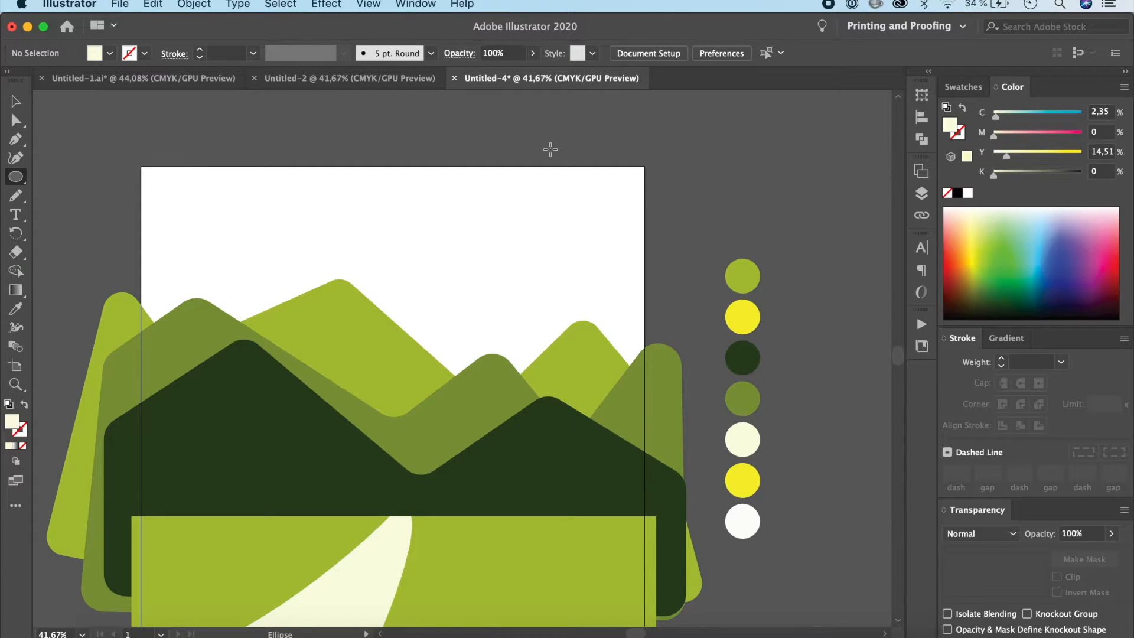
pyautogui.moveTo(550, 150); pyautogui.dragTo(639, 247)
pyautogui.moveTo(601, 198); pyautogui.dragTo(627, 182)
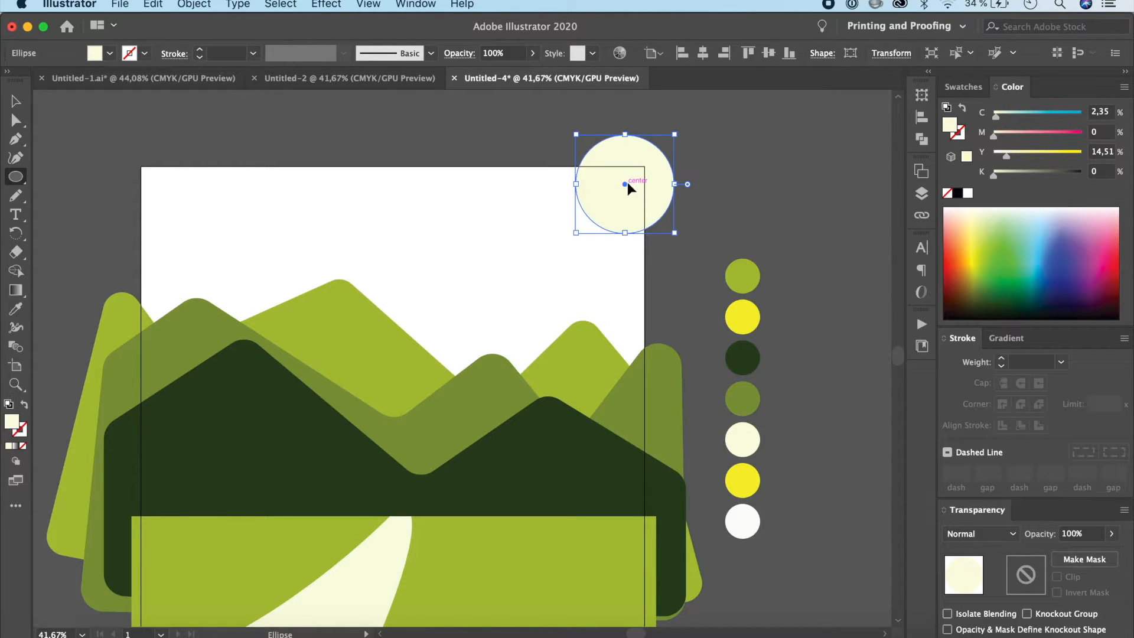
# Step: Fill the sun circle with the palette's lower yellow and deselect it
pyautogui.press('i')
pyautogui.click(746, 480)
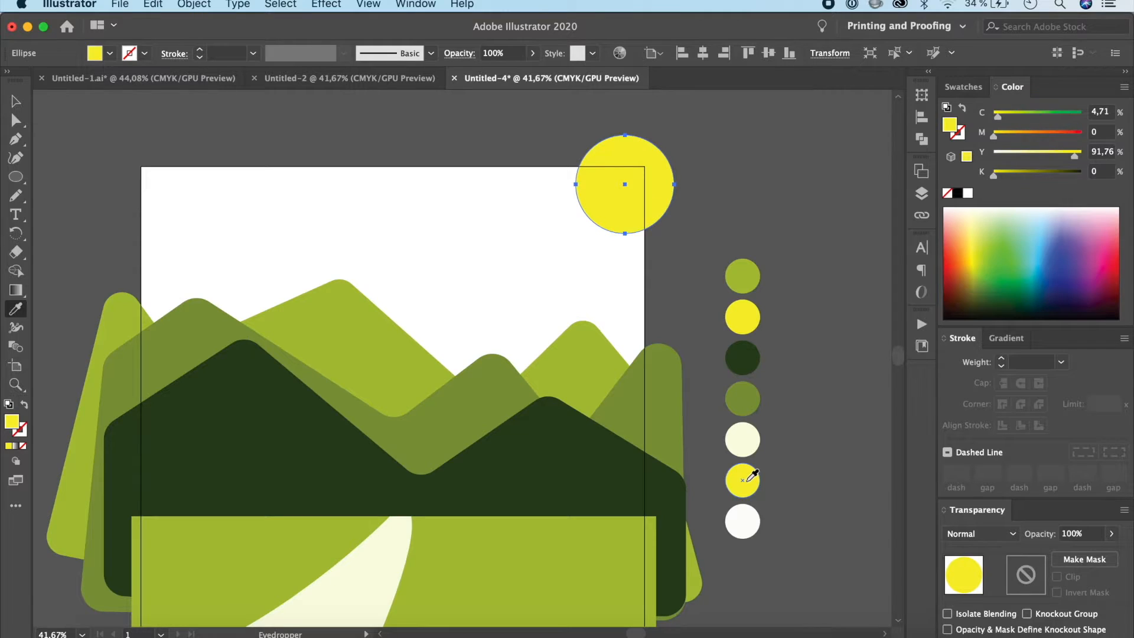
pyautogui.click(15, 101)
pyautogui.click(376, 220)
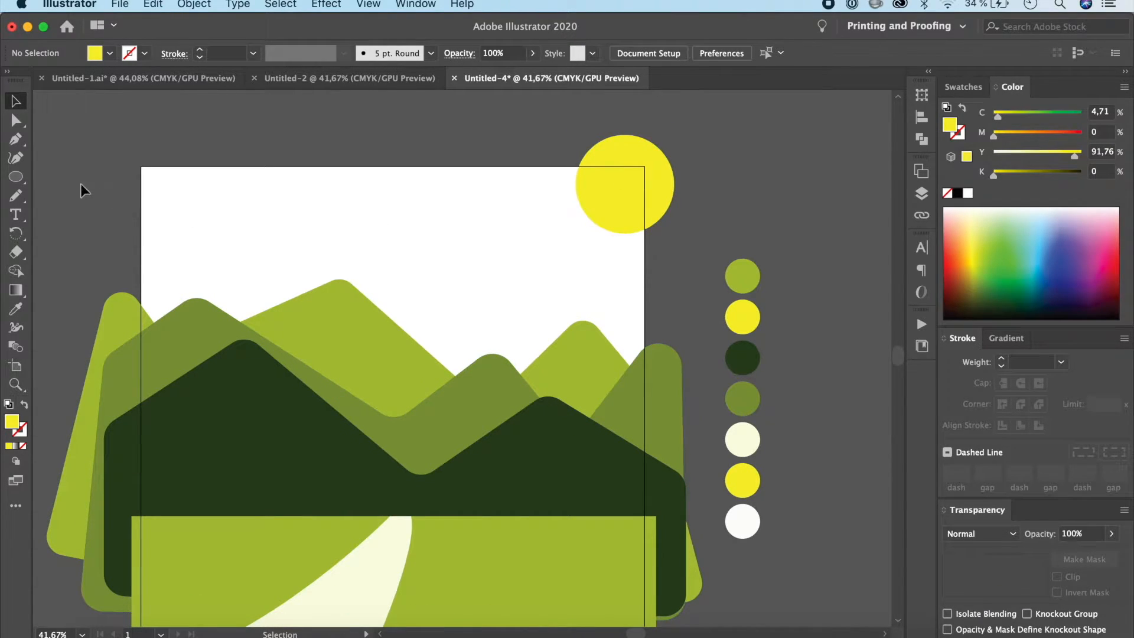
# Step: Examine how the rays fan out from the sun in the reference artwork in Untitled-1.ai, with the Pen tool ready, and return to Untitled-4
pyautogui.click(15, 139)
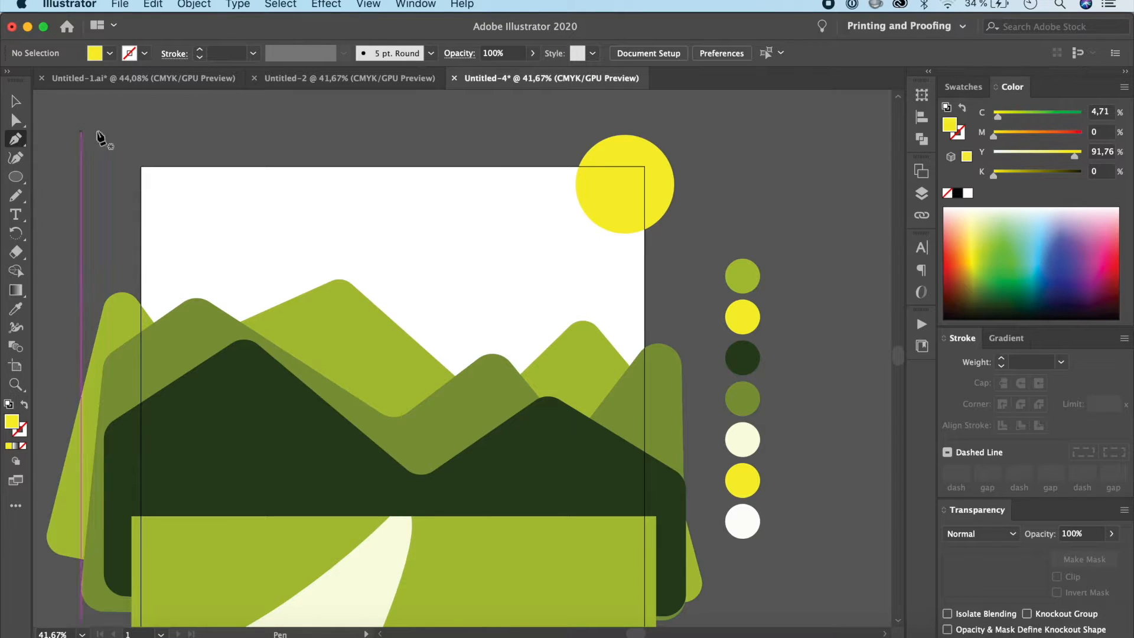
pyautogui.click(132, 76)
pyautogui.scroll(10, 612, 303)
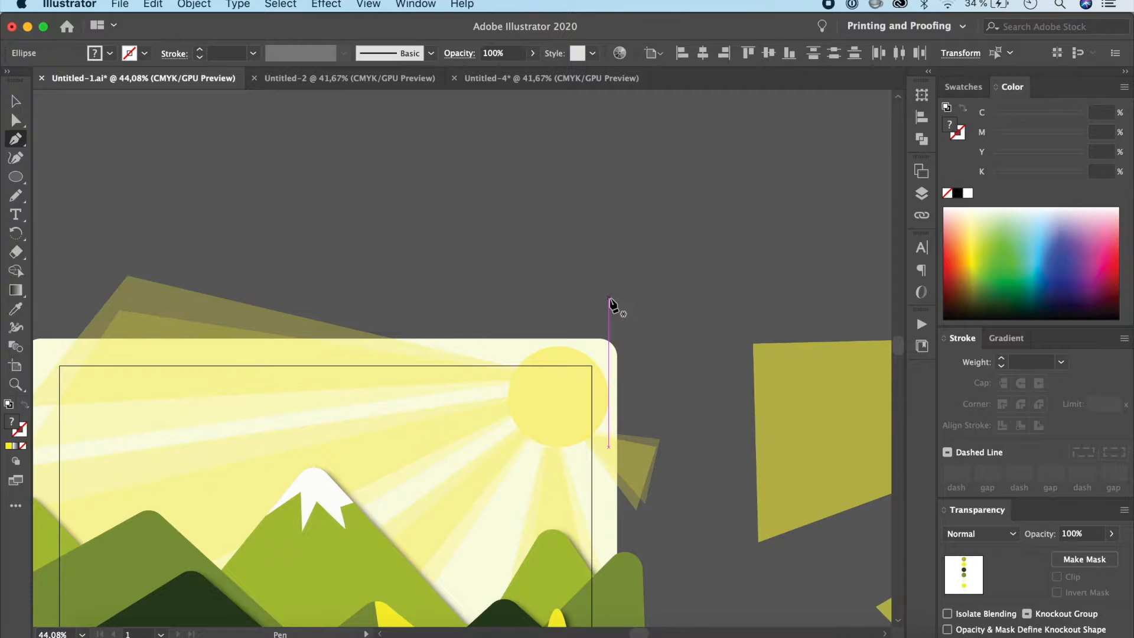
pyautogui.hscroll(-1, 610, 299)
pyautogui.scroll(1, 632, 271)
pyautogui.scroll(-3, 631, 271)
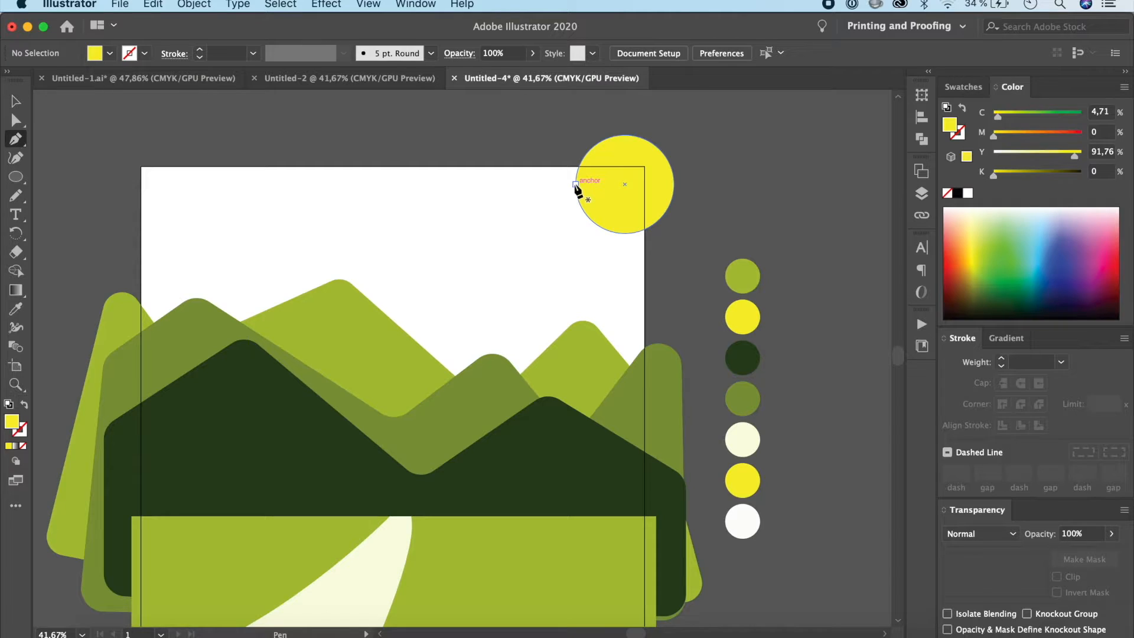
# Step: Draw a closed yellow wedge ray with the Pen tool from the sun's left edge to beyond the artboard's left side, above the mountains
pyautogui.click(576, 185)
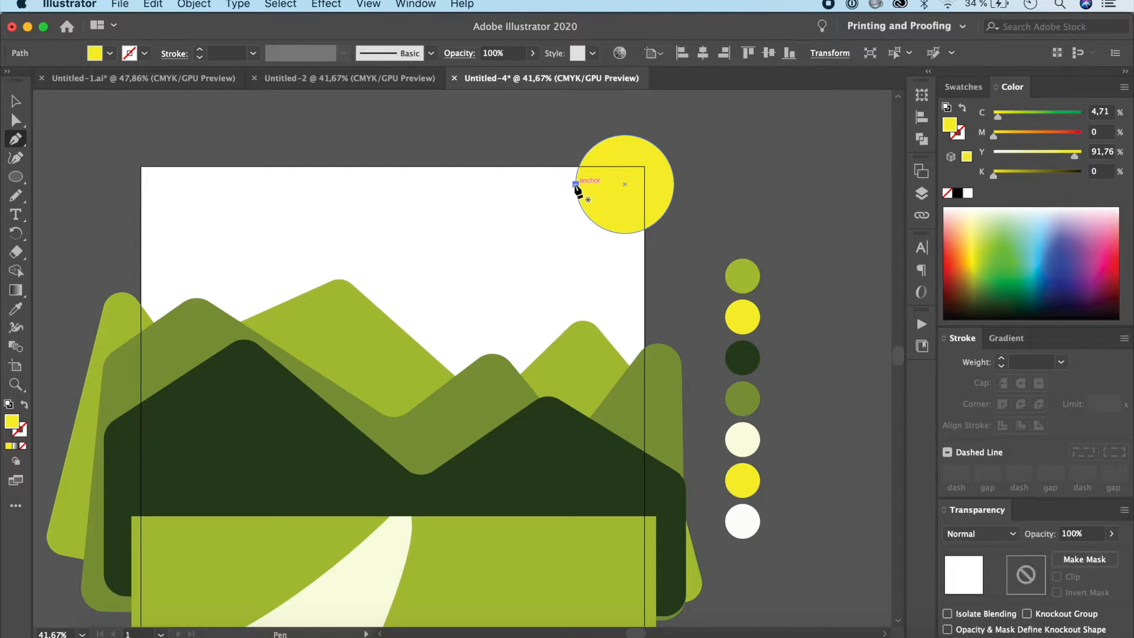
pyautogui.click(90, 213)
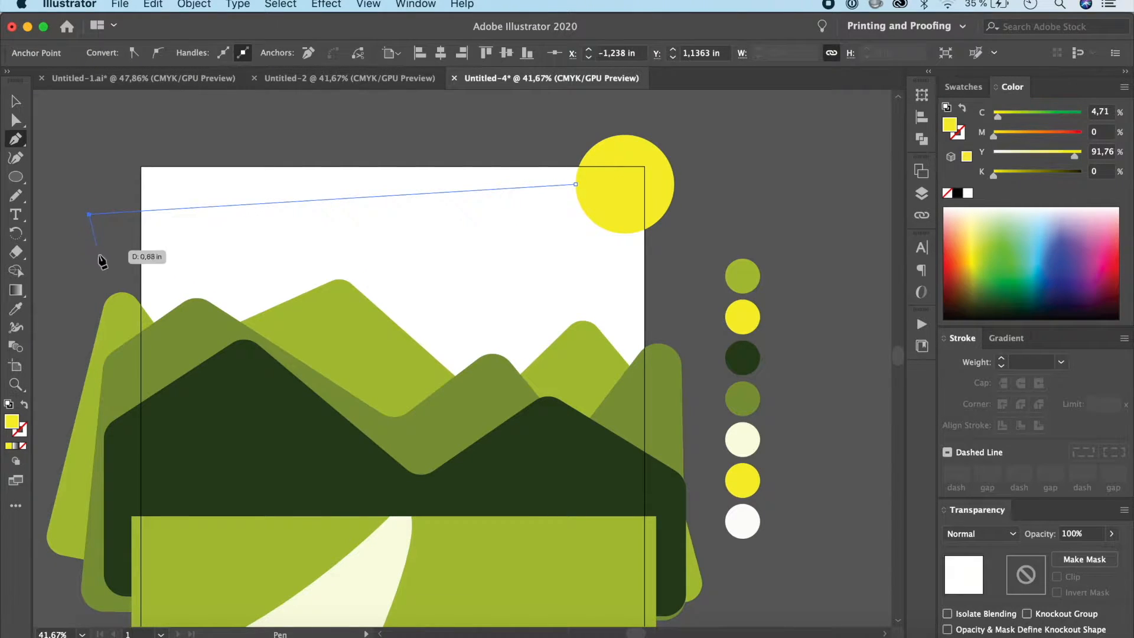
pyautogui.click(104, 307)
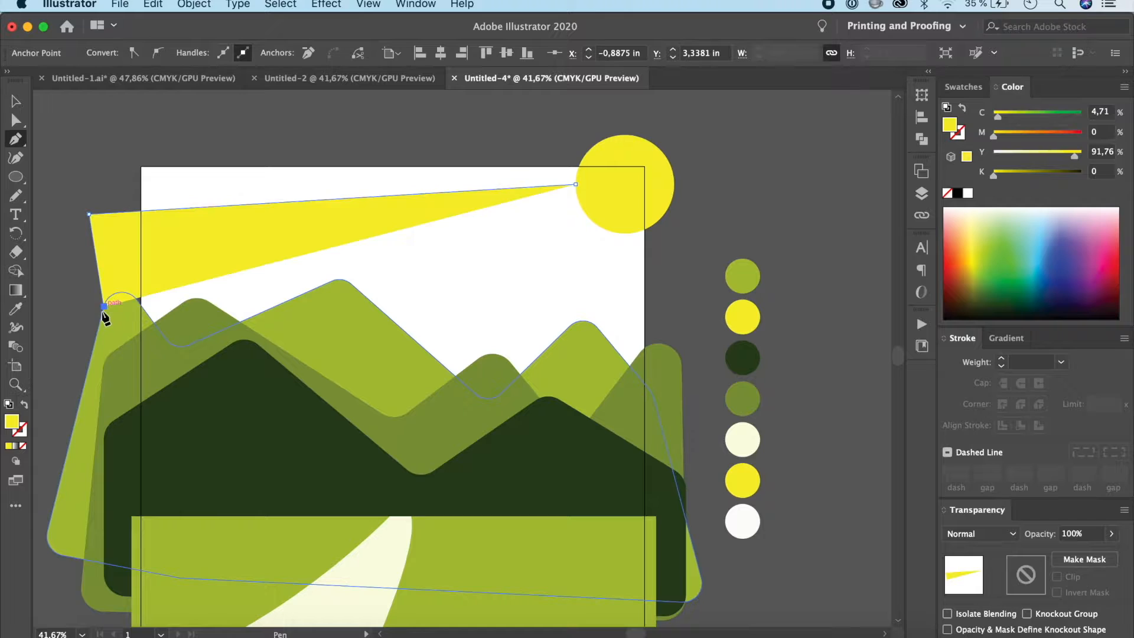
pyautogui.click(578, 197)
pyautogui.moveTo(577, 189); pyautogui.dragTo(578, 190)
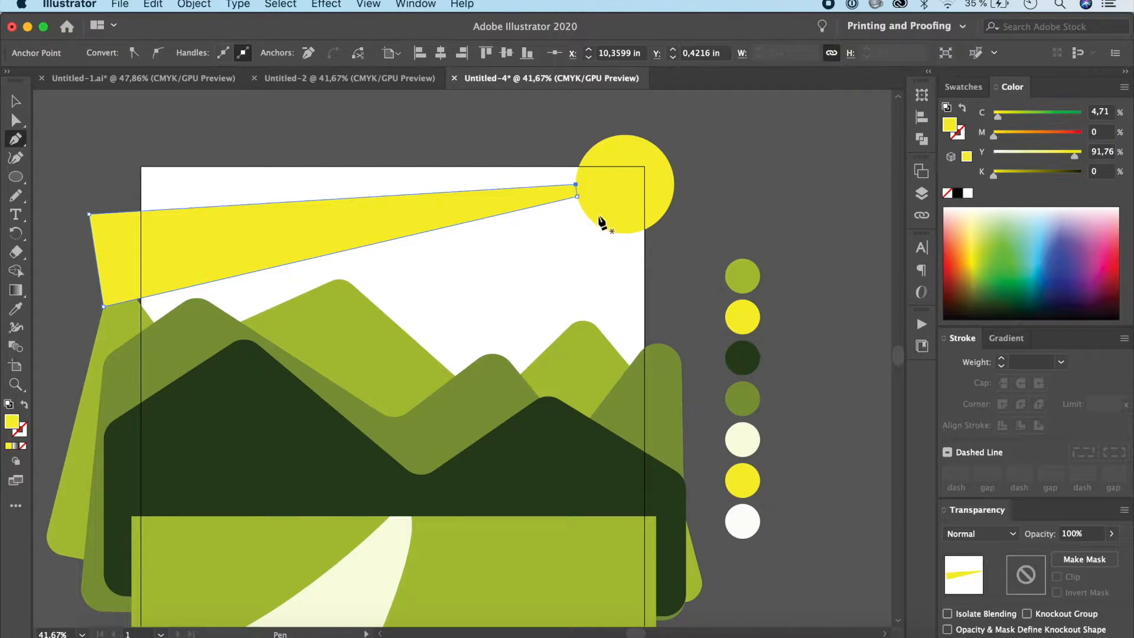
# Step: Draw two more closed wedge rays from the sun's lower-left edge, one widening over the left dark mountain and one towards the right dark mountain
pyautogui.click(581, 207)
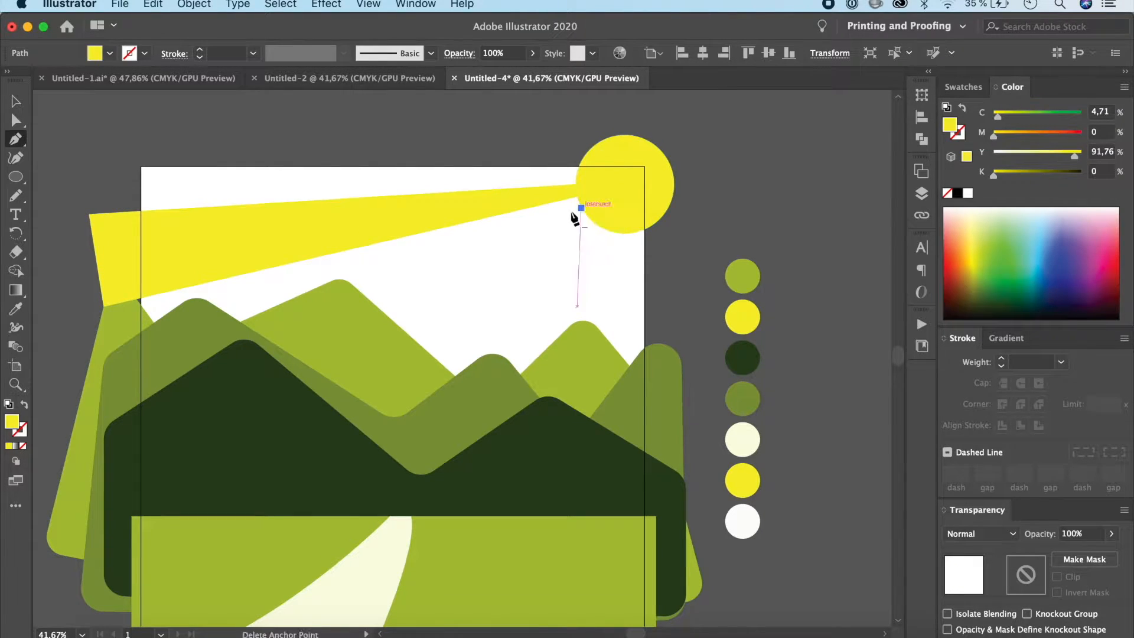
pyautogui.click(172, 375)
pyautogui.click(254, 456)
pyautogui.click(581, 208)
pyautogui.click(592, 222)
pyautogui.click(434, 471)
pyautogui.click(541, 509)
pyautogui.click(592, 221)
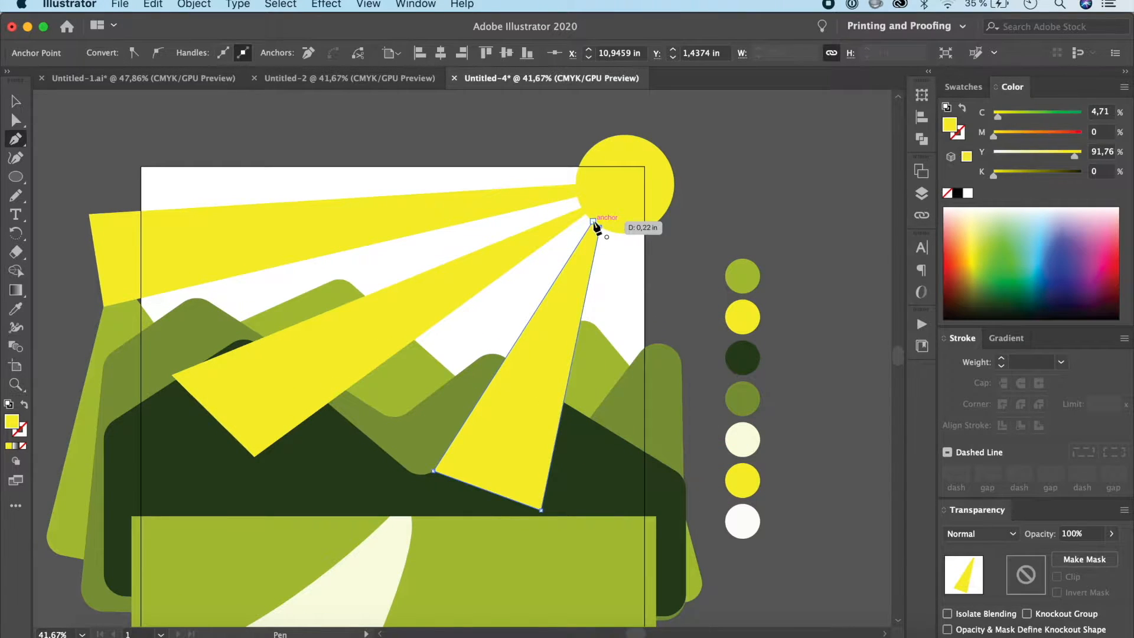
# Step: Draw a steep wedge ray from the sun's bottom across the artboard's right edge and a short one from its lower-right side outside the artboard
pyautogui.click(618, 232)
pyautogui.click(707, 477)
pyautogui.click(624, 503)
pyautogui.click(625, 233)
pyautogui.click(619, 233)
pyautogui.click(636, 232)
pyautogui.click(673, 279)
pyautogui.click(694, 245)
pyautogui.click(648, 228)
pyautogui.click(636, 232)
# Step: Draw a closed wedge ray from the sun's left edge along the artboard's top edge, widening to beyond its upper-left corner
pyautogui.click(577, 172)
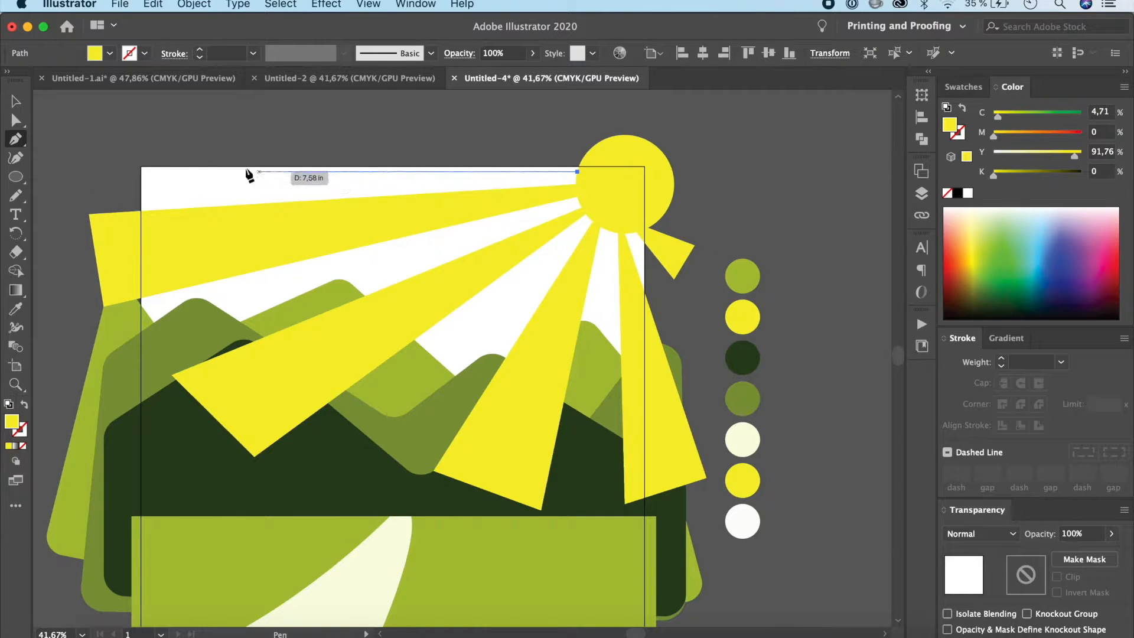
pyautogui.click(125, 171)
pyautogui.click(125, 120)
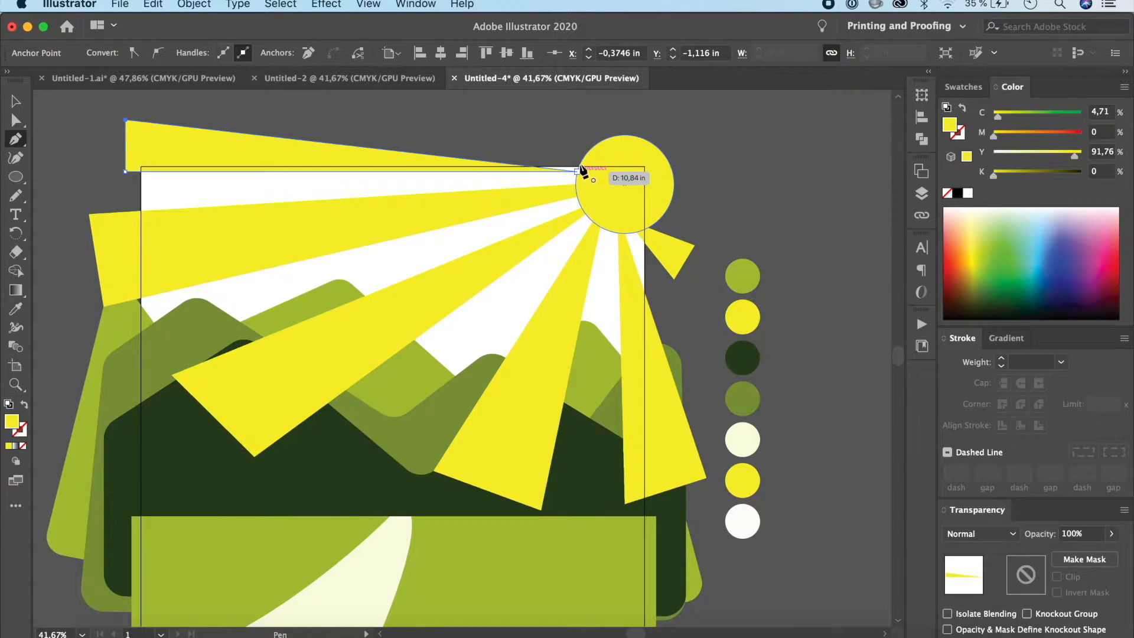
pyautogui.click(577, 171)
pyautogui.press('v')
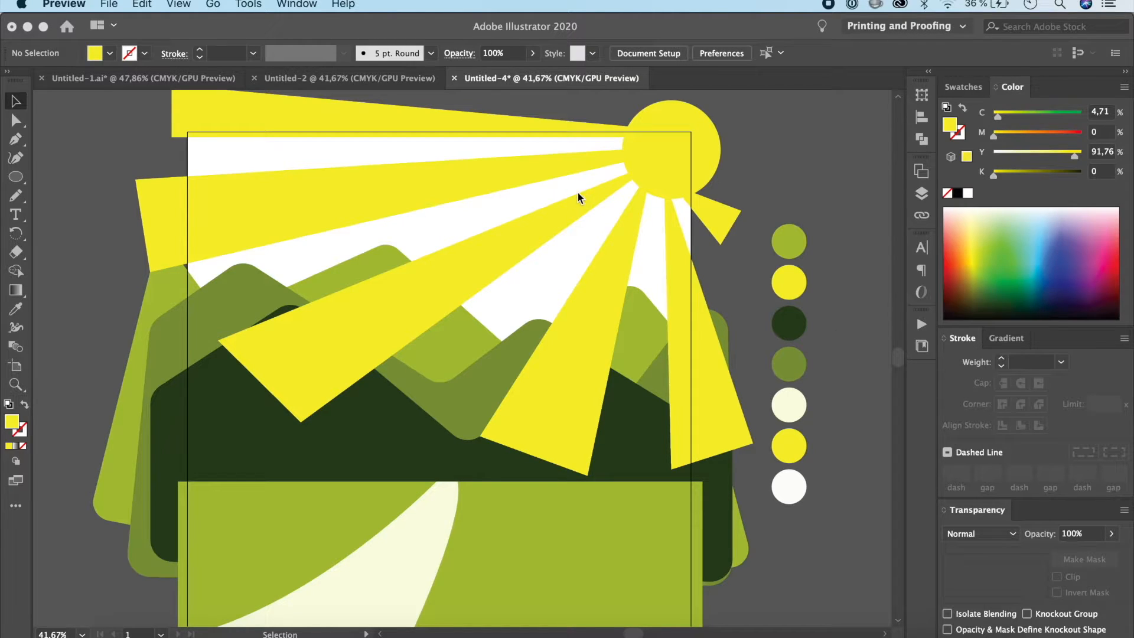
# Step: Select the five long sun rays together with the short one and group them
pyautogui.click(519, 126)
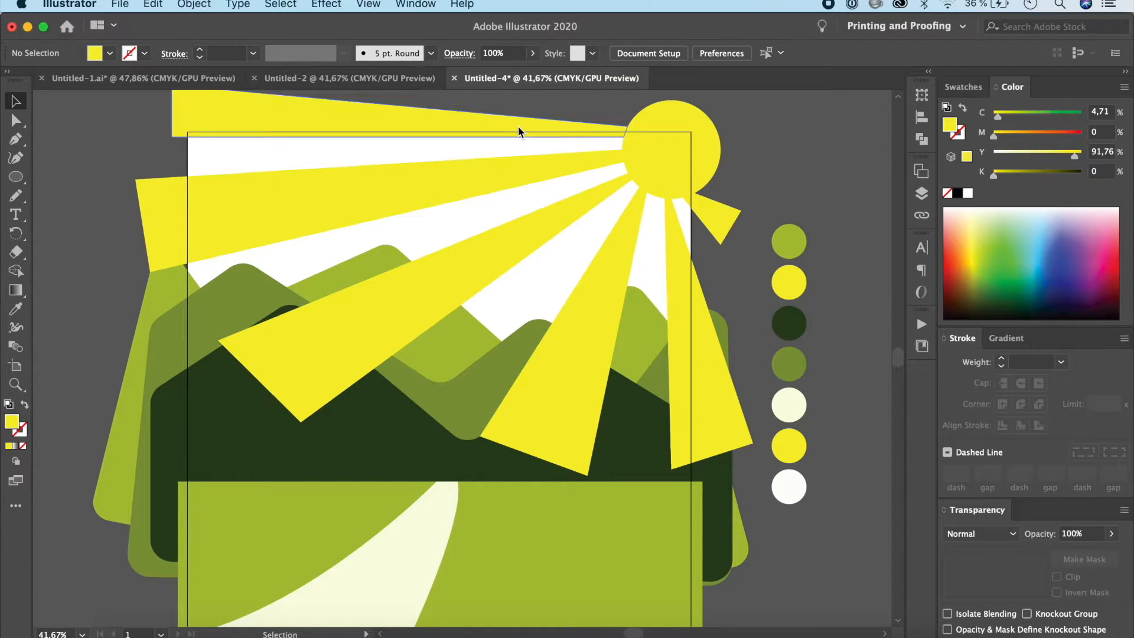
pyautogui.click(506, 168)
pyautogui.keyDown('shift'); pyautogui.click(525, 233); pyautogui.keyUp('shift')
pyautogui.keyDown('shift'); pyautogui.click(572, 303); pyautogui.keyUp('shift')
pyautogui.keyDown('shift'); pyautogui.click(683, 316); pyautogui.keyUp('shift')
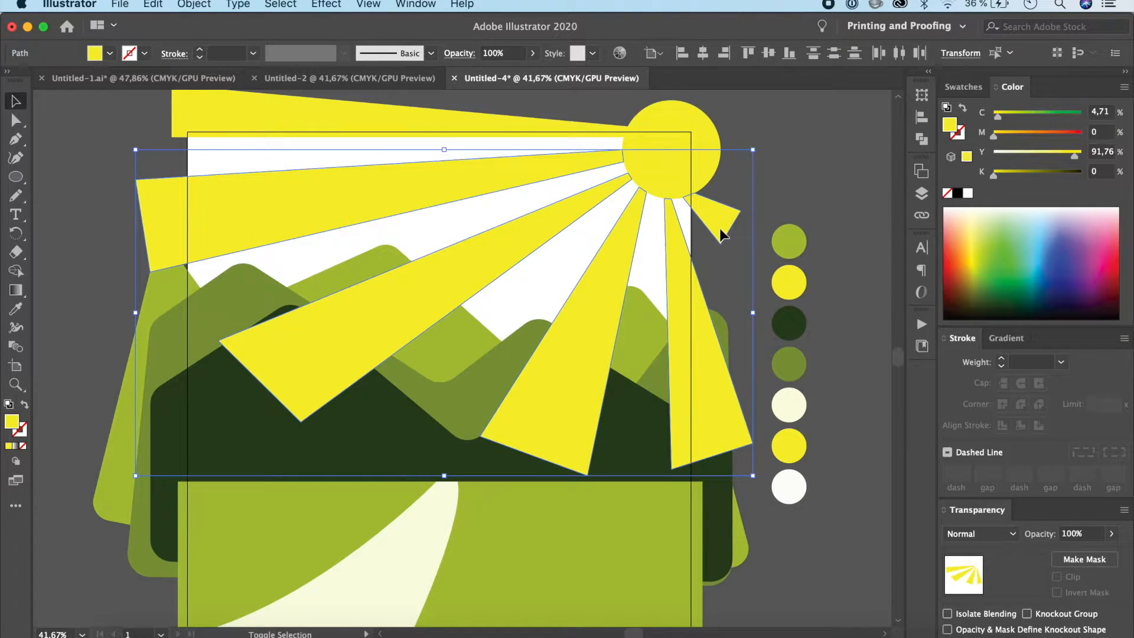
pyautogui.keyDown('shift'); pyautogui.click(413, 116); pyautogui.keyUp('shift')
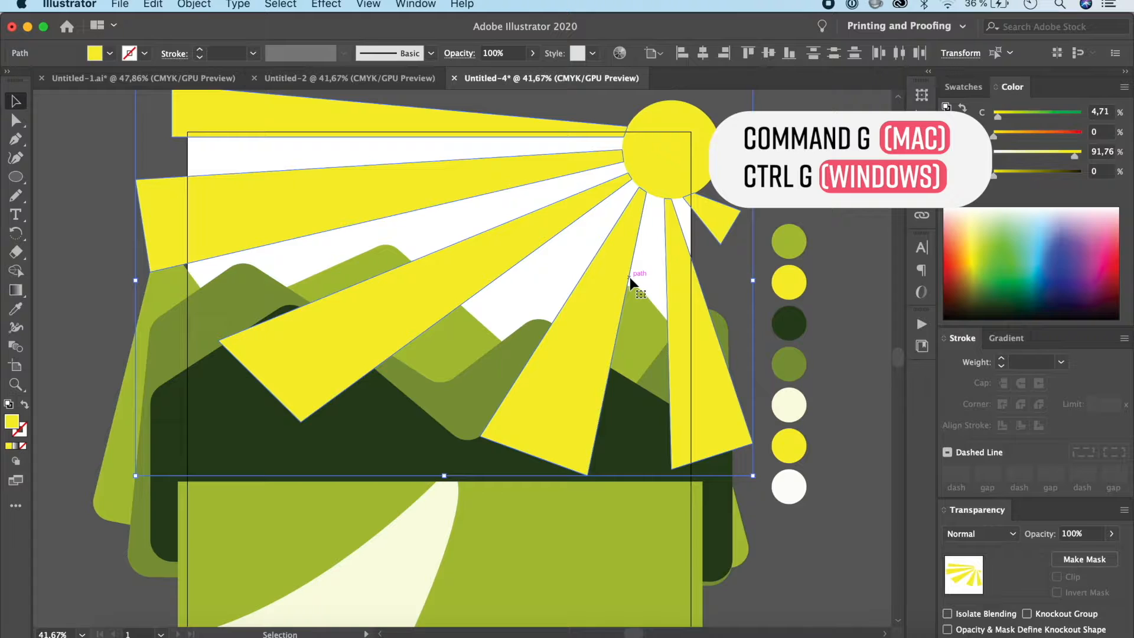
pyautogui.press('super+g')
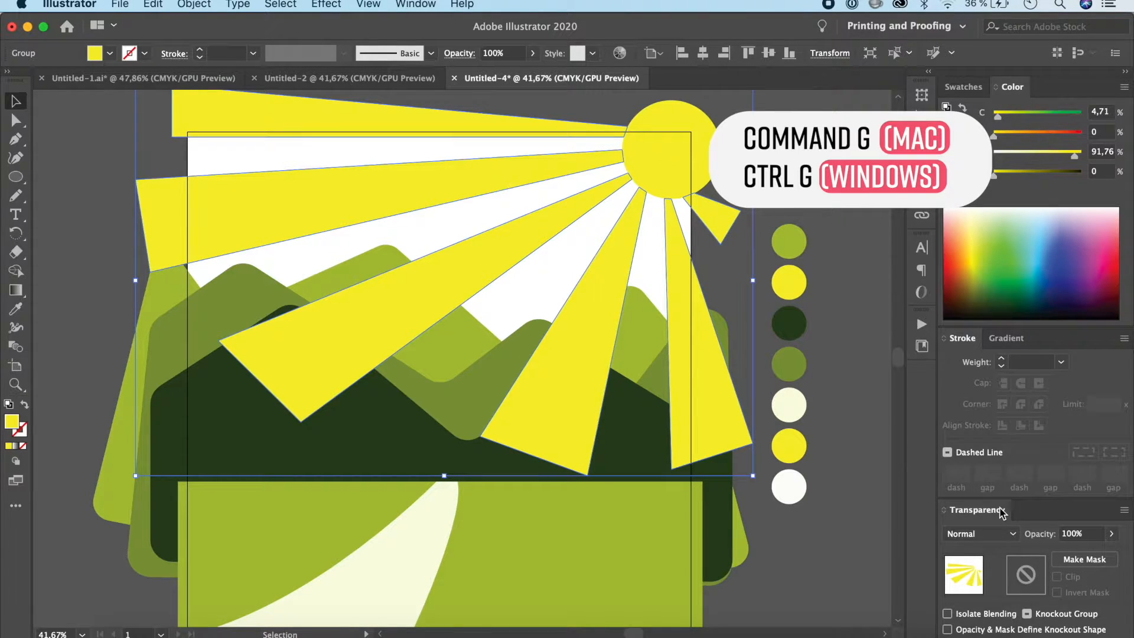
# Step: Lower the ray group's opacity to 56% and deselect it
pyautogui.click(433, 3)
pyautogui.scroll(-3, 488, 493)
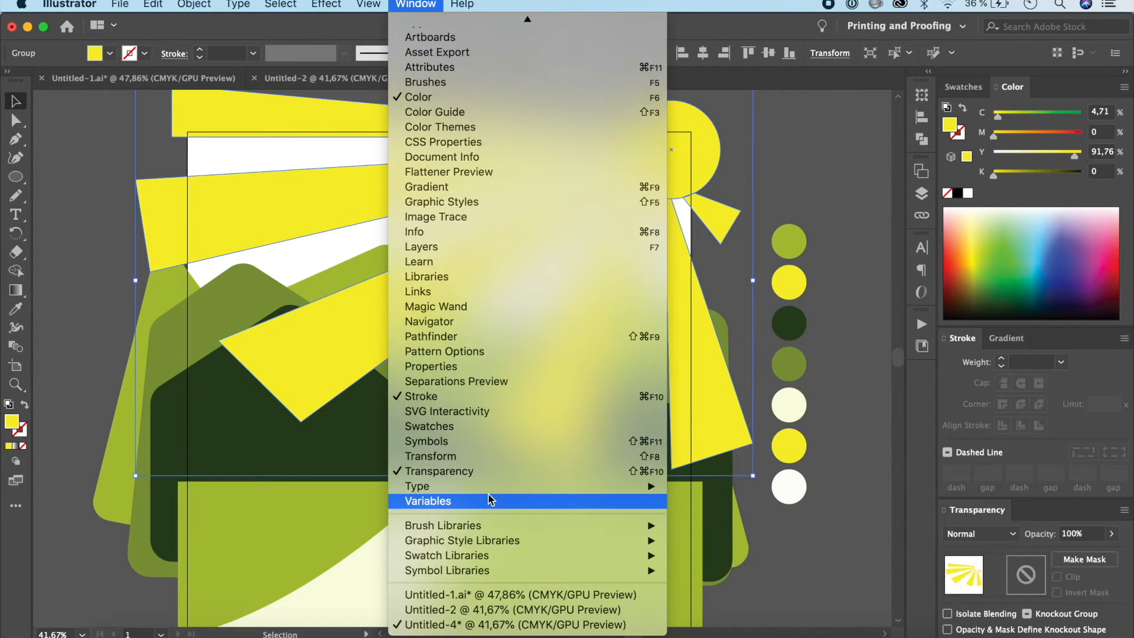
pyautogui.click(456, 472)
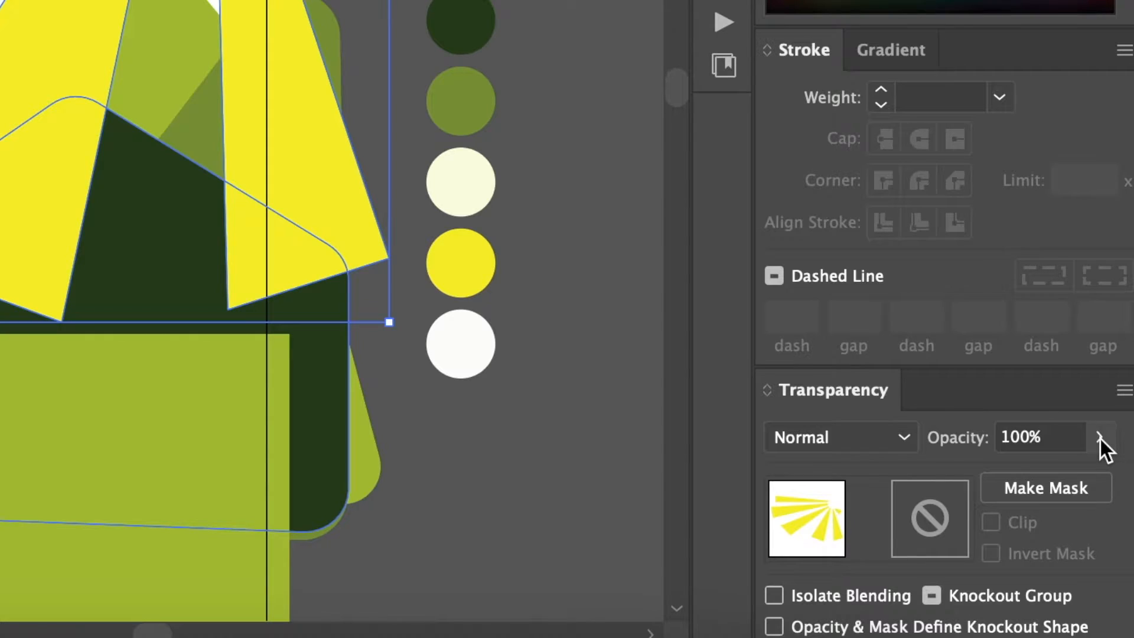
pyautogui.click(1112, 534)
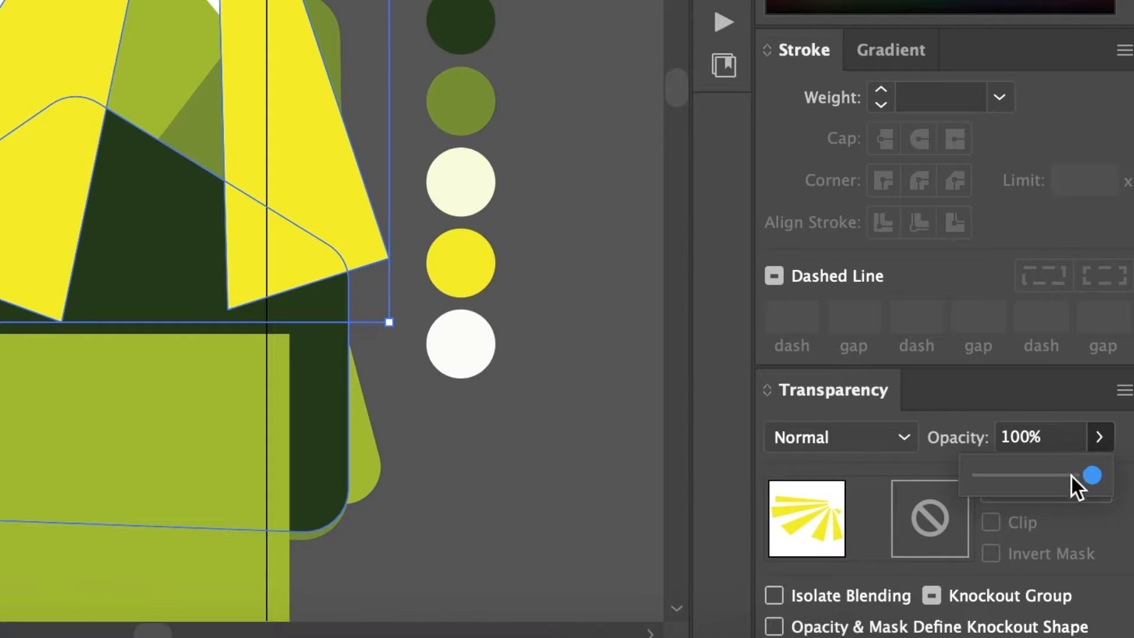
pyautogui.moveTo(1089, 479); pyautogui.dragTo(1039, 480)
pyautogui.click(590, 312)
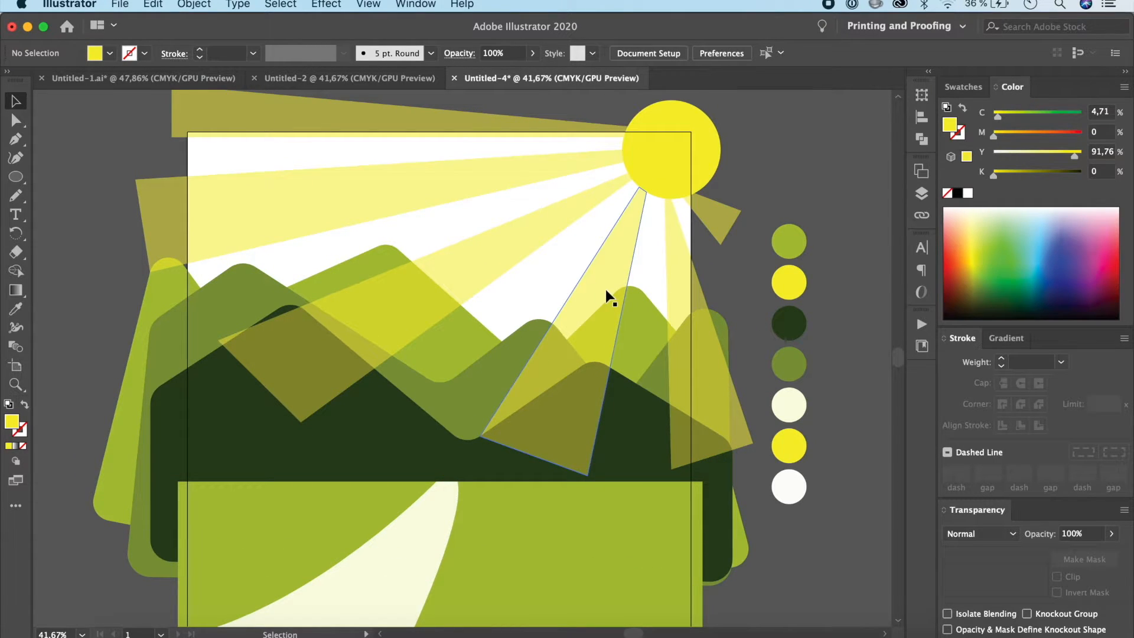
# Step: Lower the sun circle's opacity to 59% and deselect it
pyautogui.click(679, 162)
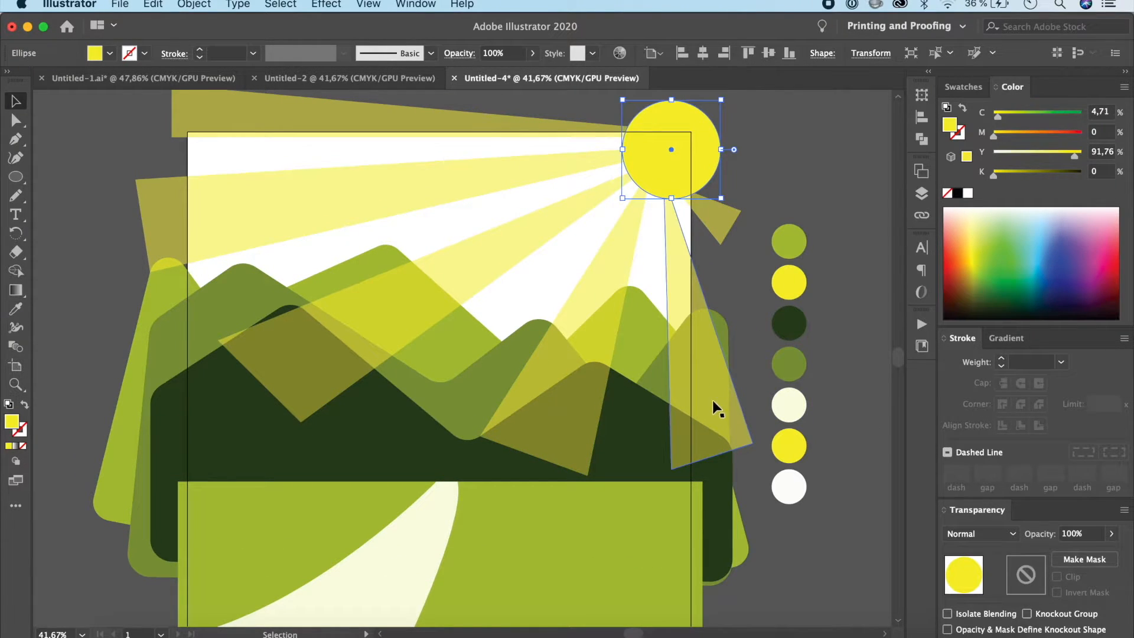
pyautogui.click(708, 402)
pyautogui.click(672, 154)
pyautogui.click(1111, 533)
pyautogui.moveTo(1111, 553); pyautogui.dragTo(1089, 558)
pyautogui.click(875, 517)
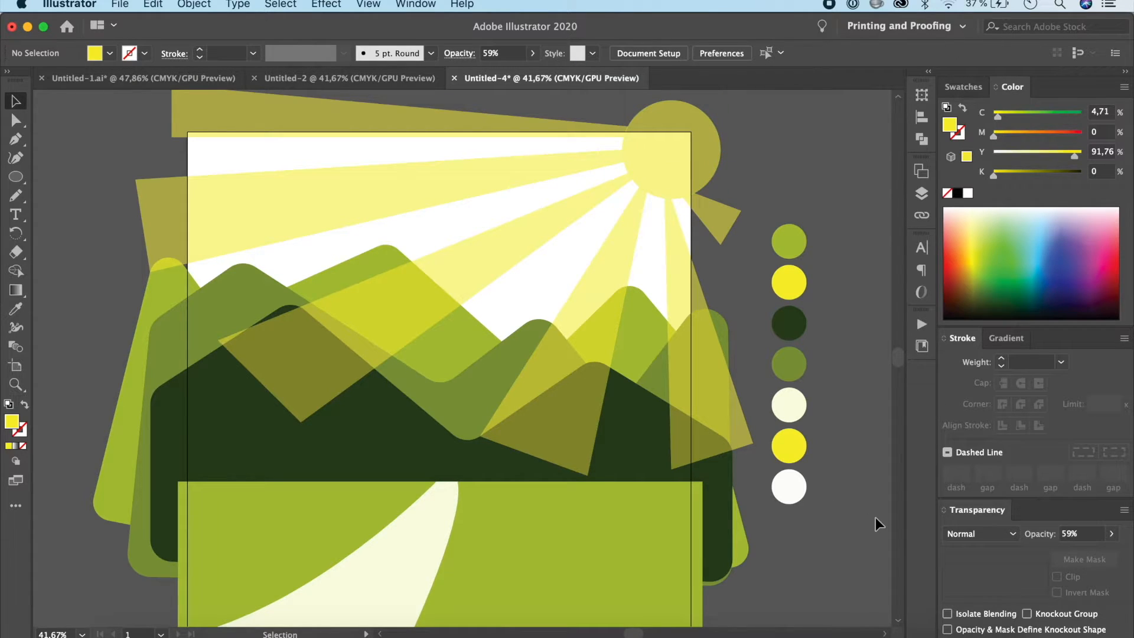
# Step: Send the ray group to the back, behind the mountains, and deselect it
pyautogui.click(614, 261)
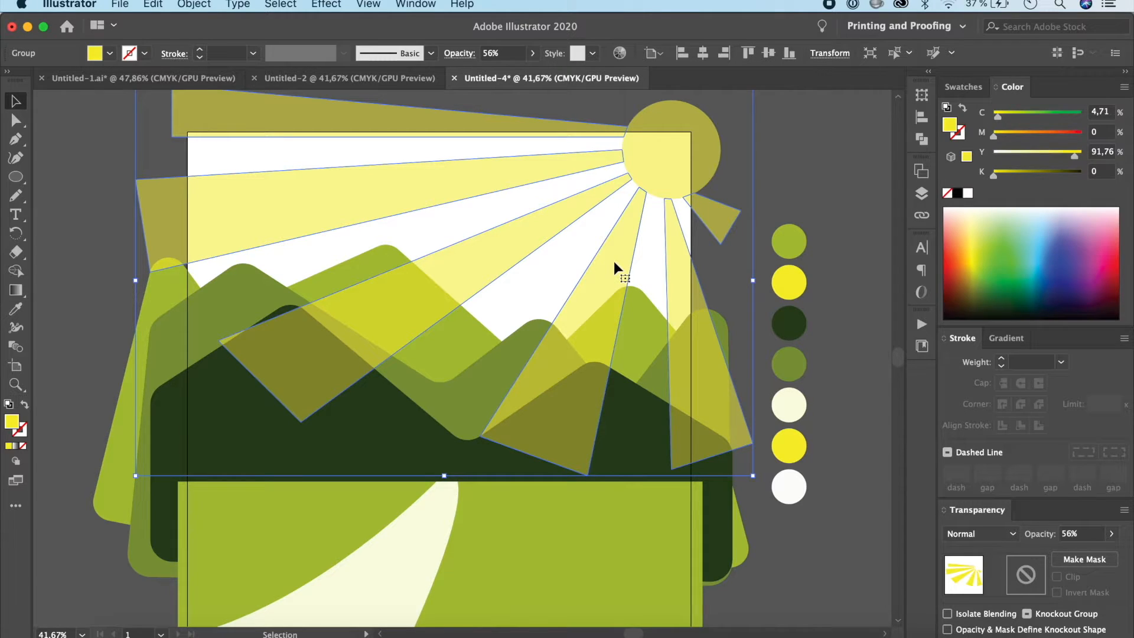
pyautogui.press('super')
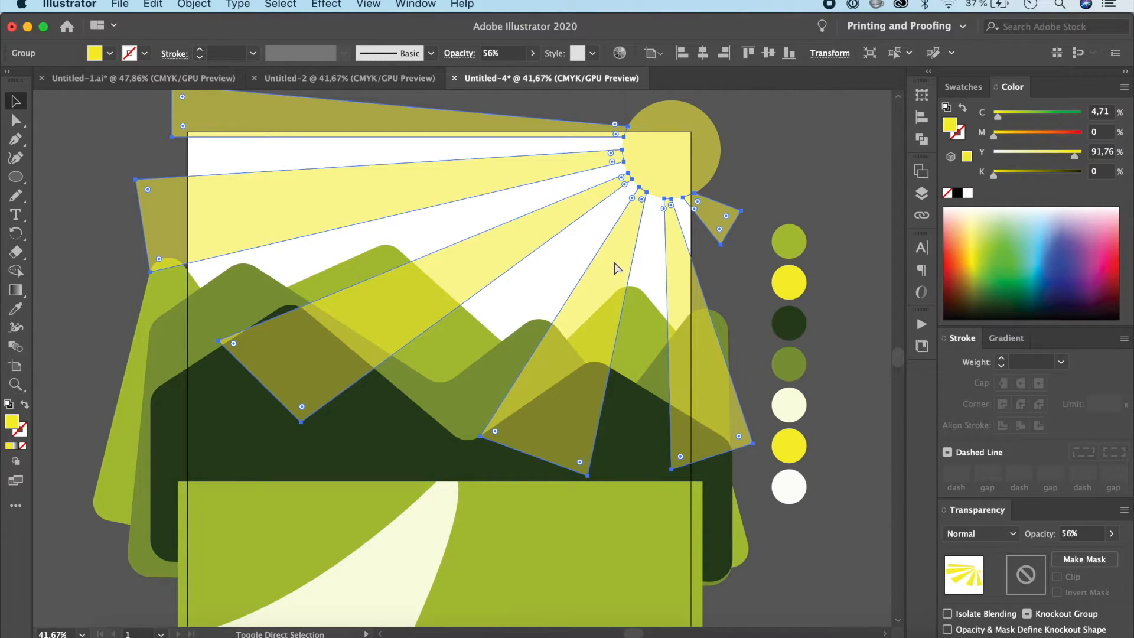
pyautogui.press('super+shift+[')
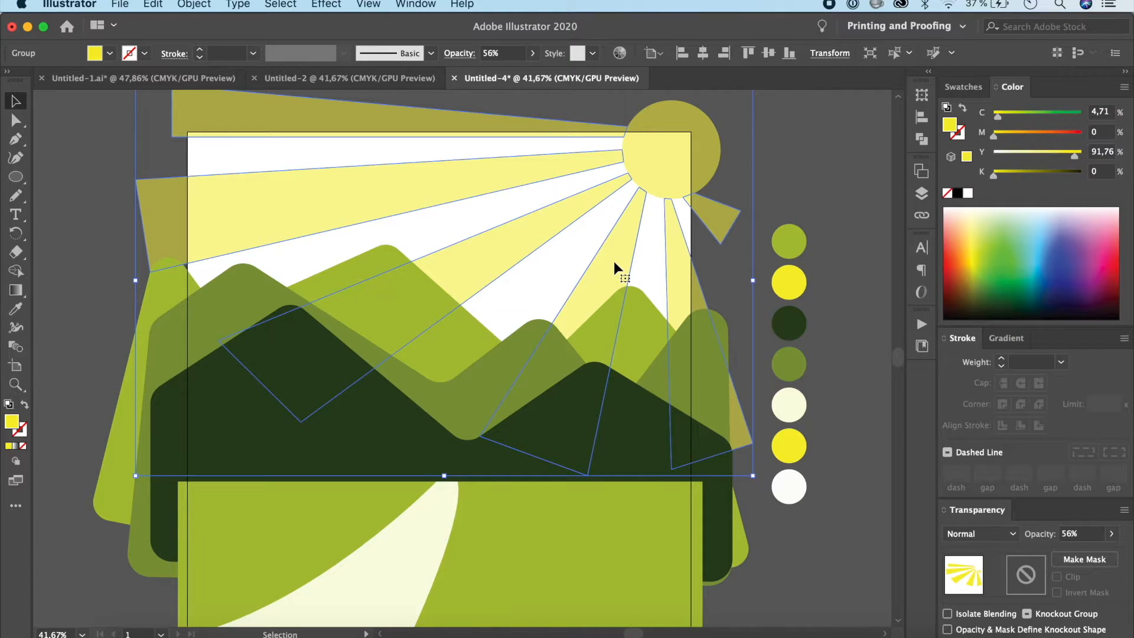
pyautogui.click(818, 541)
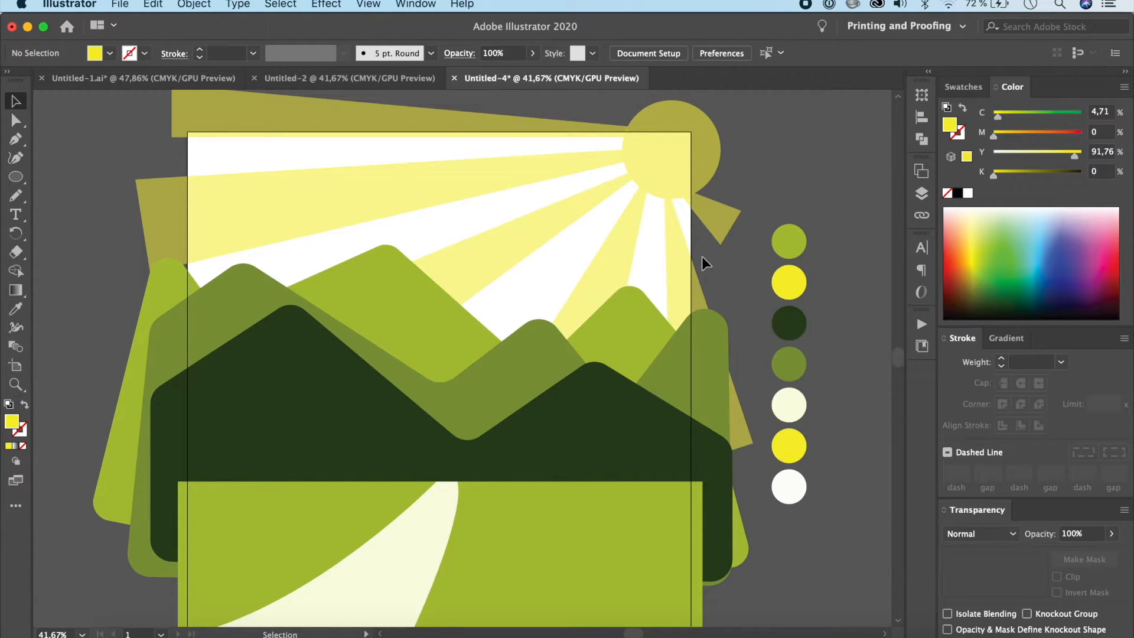
# Step: Bring the ray group in front of the mountains and paste a copy of it in place directly in front
pyautogui.click(686, 275)
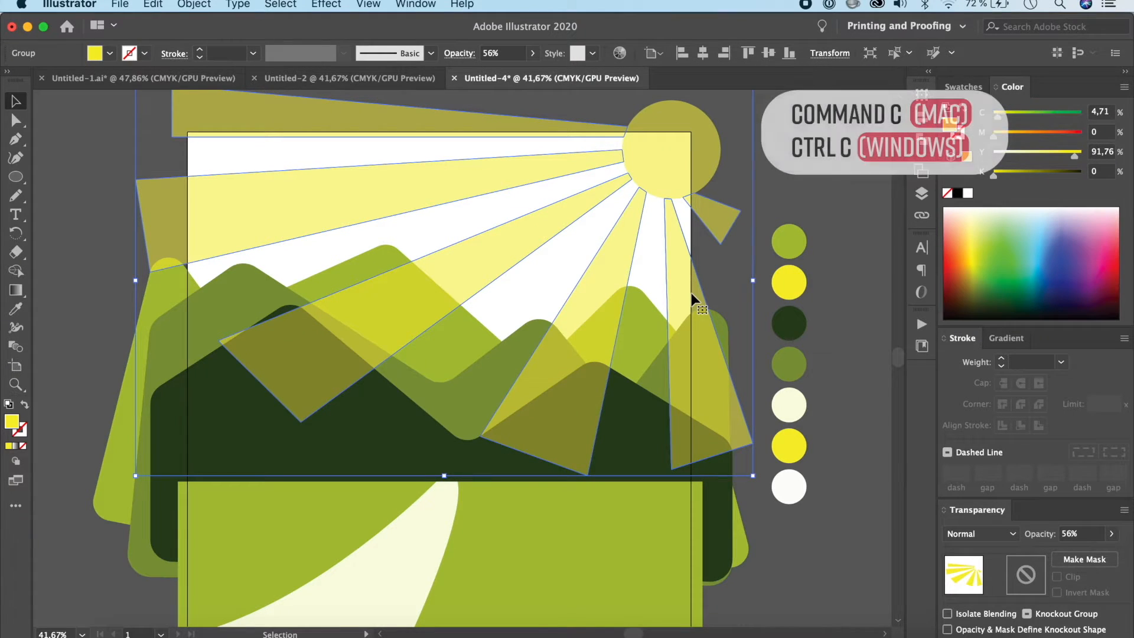
pyautogui.press('super+c')
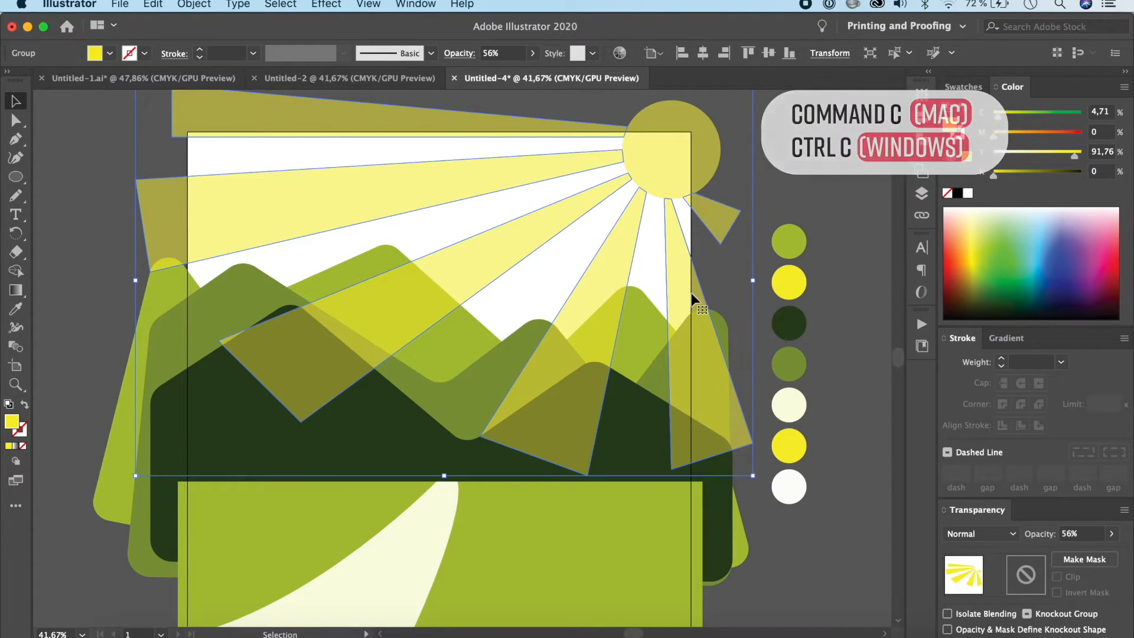
pyautogui.press('super+f')
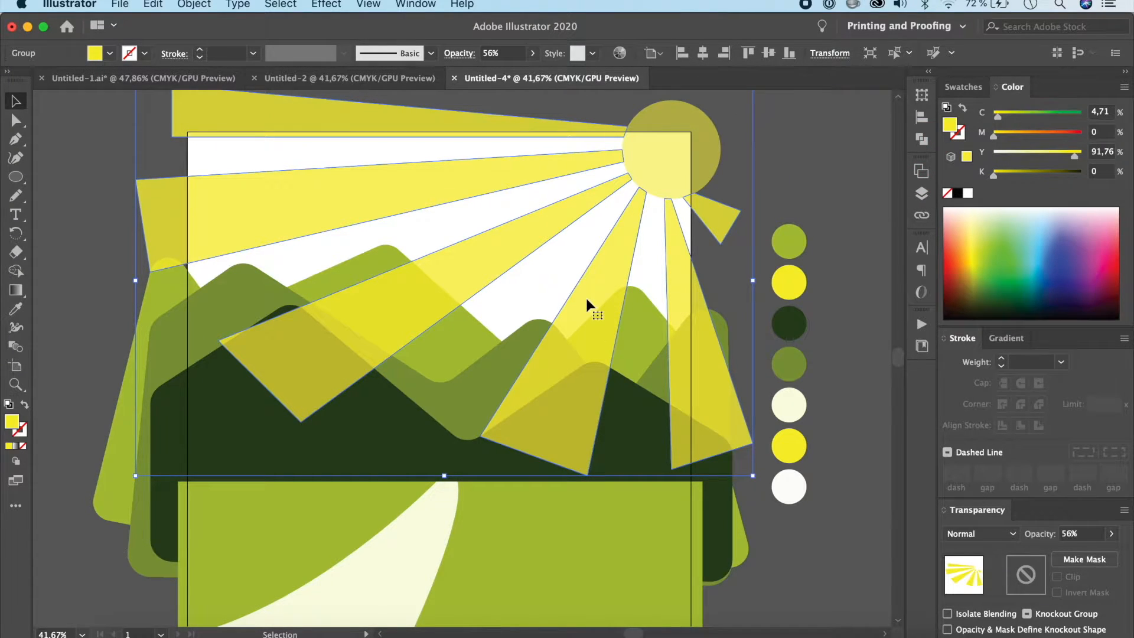
# Step: Rotate the copied ray group slightly counterclockwise around the sun's centre so it is offset from the original rays, and deselect it
pyautogui.click(18, 237)
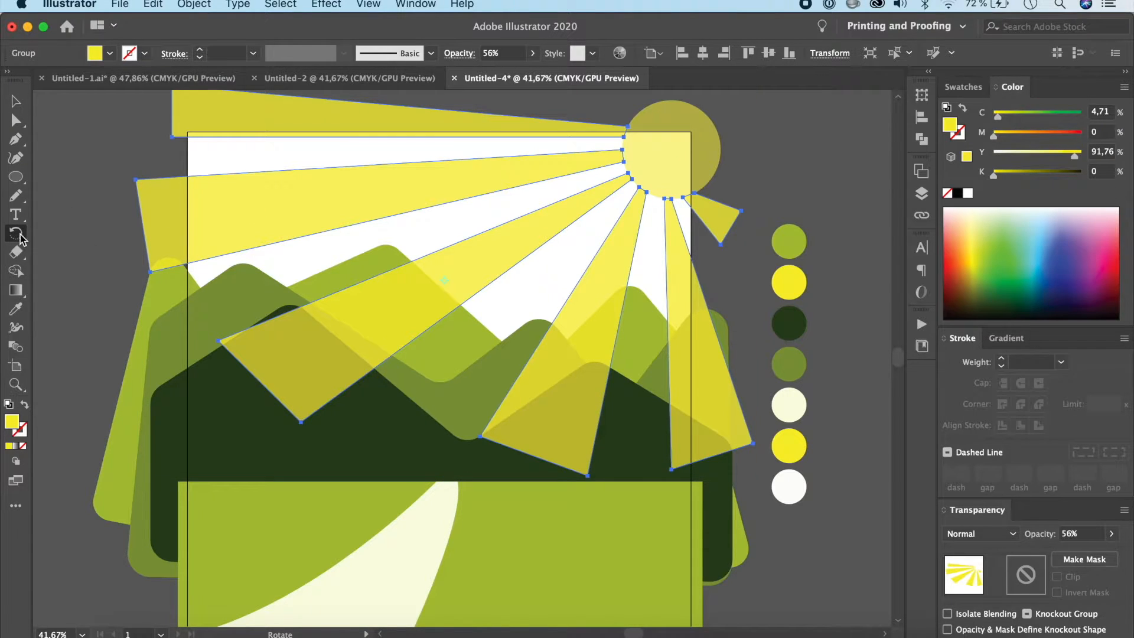
pyautogui.click(671, 149)
pyautogui.moveTo(742, 213); pyautogui.dragTo(746, 207)
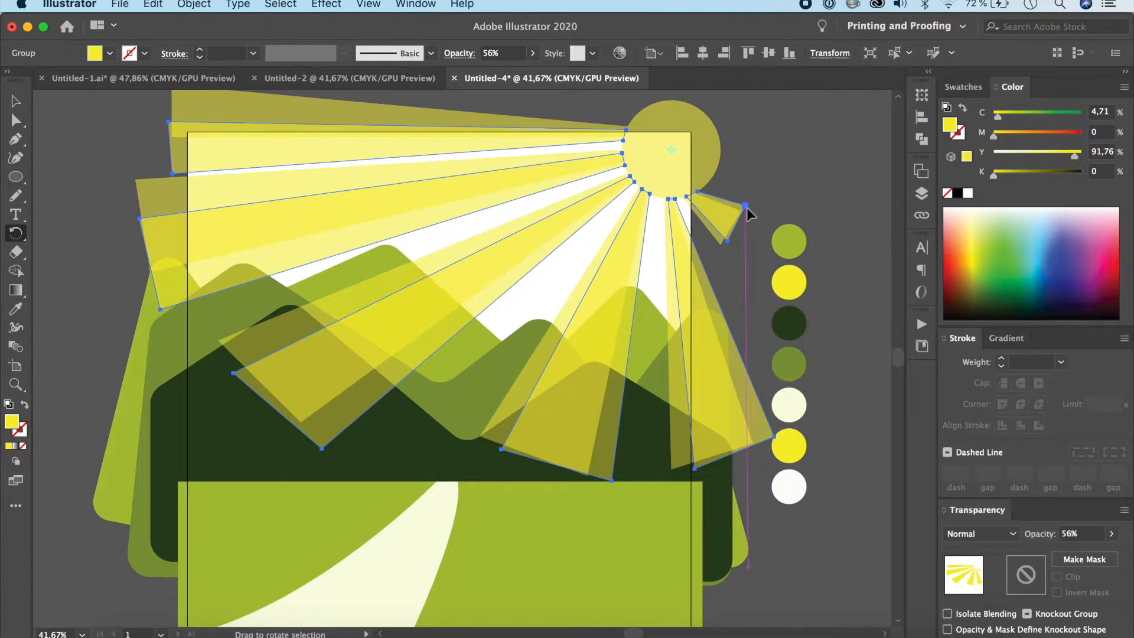
pyautogui.press('v')
pyautogui.click(860, 543)
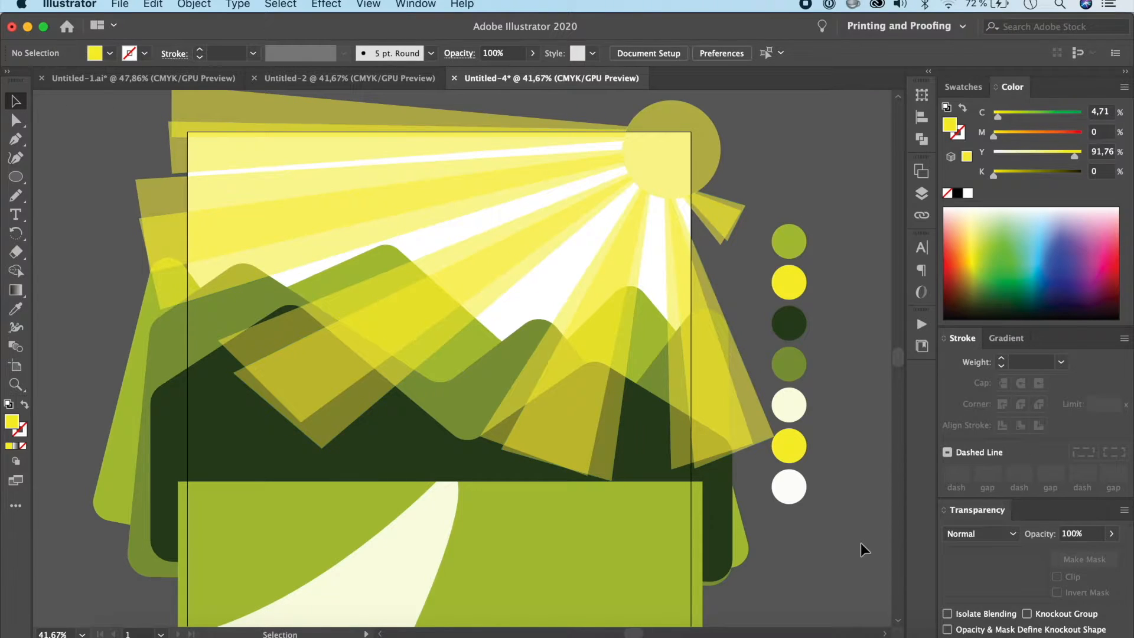
# Step: Select both ray groups, send them behind the mountains, and deselect them
pyautogui.click(742, 386)
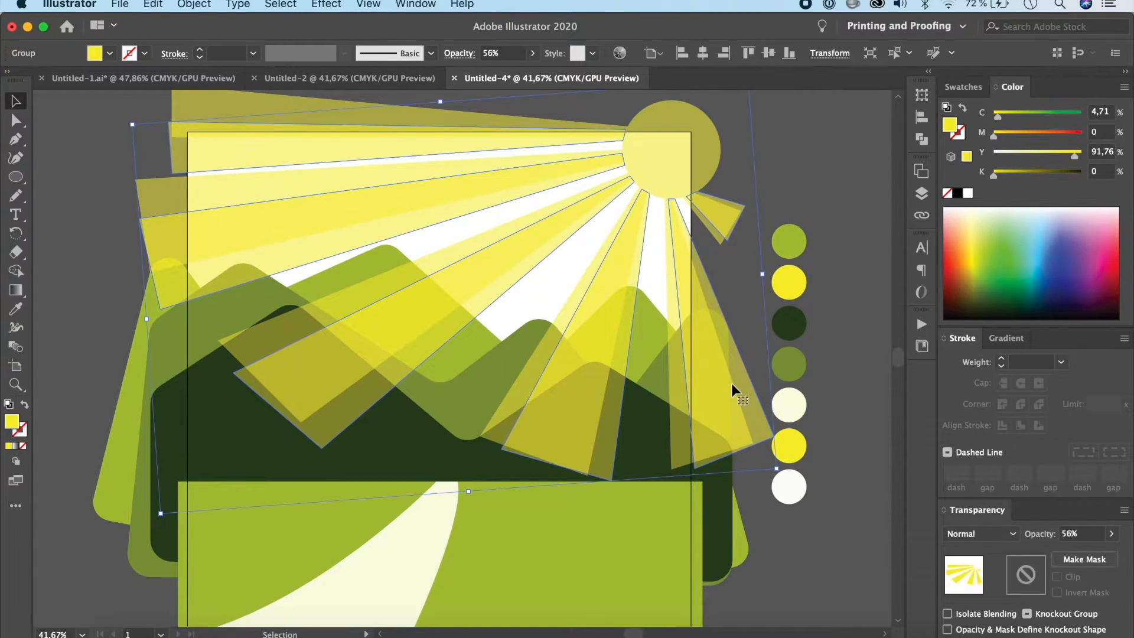
pyautogui.keyDown('shift'); pyautogui.click(681, 397); pyautogui.keyUp('shift')
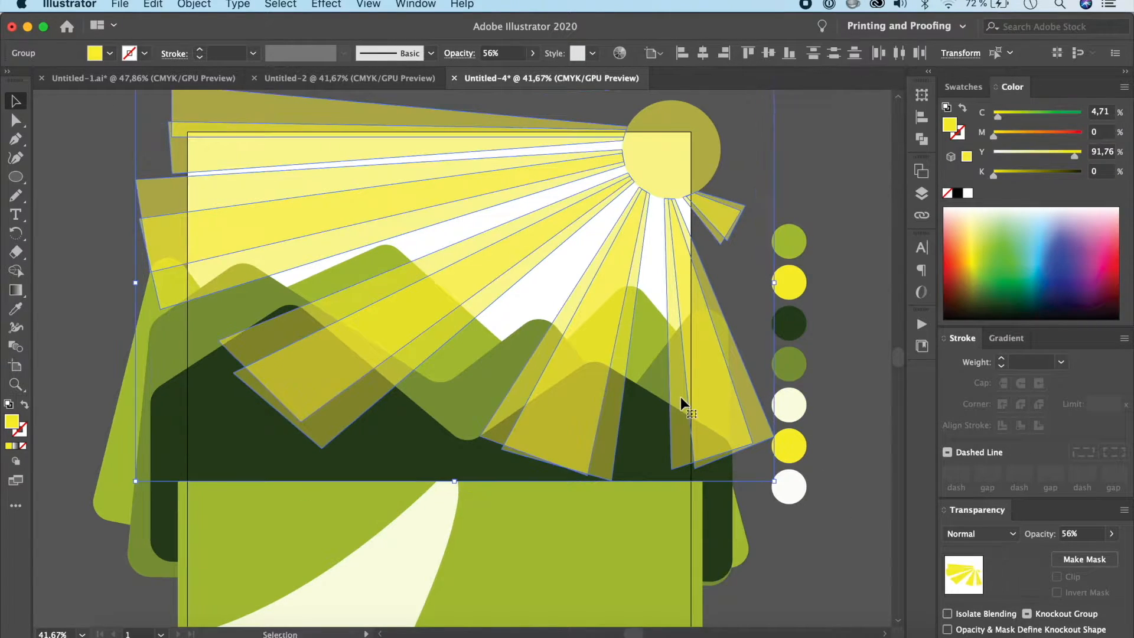
pyautogui.press('super')
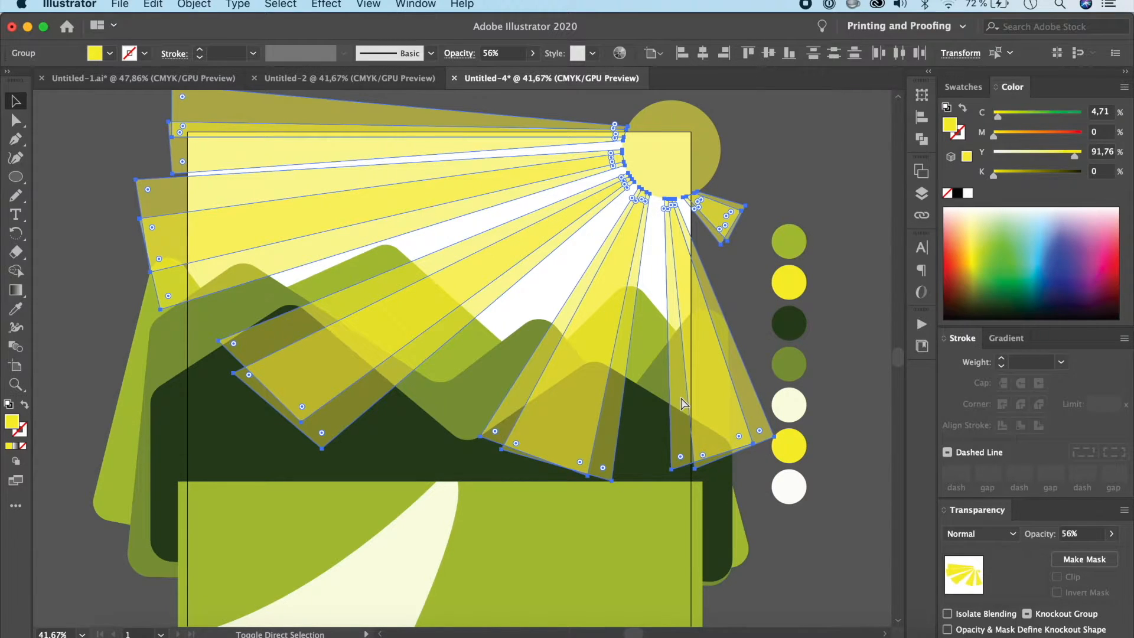
pyautogui.press('super+bracketleft')
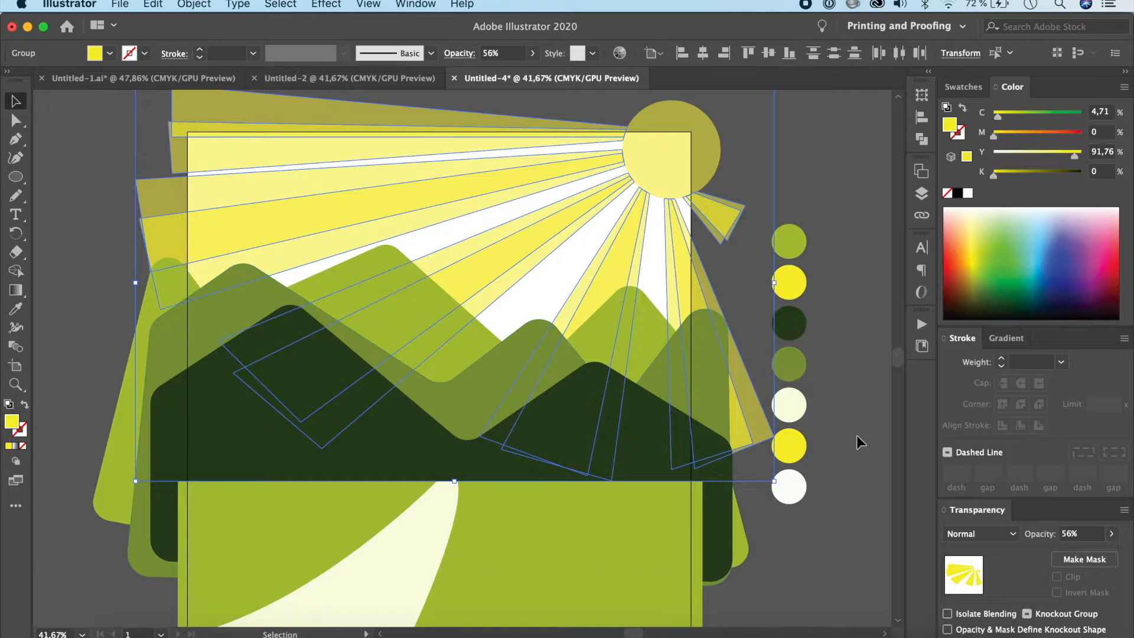
pyautogui.click(864, 512)
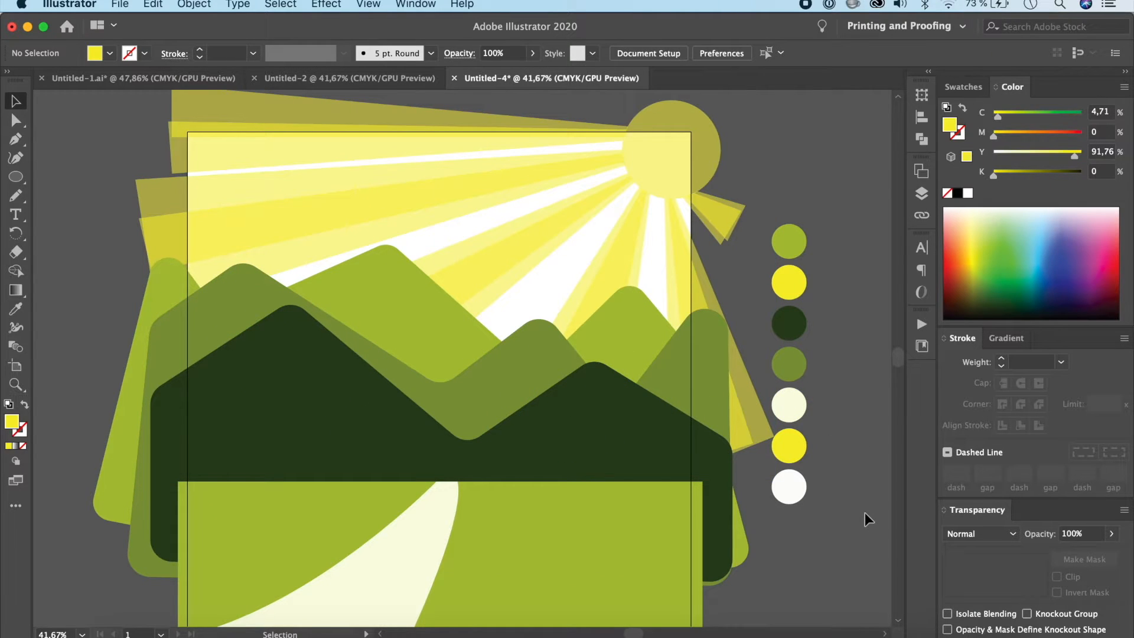
# Step: Rotate the copied ray group slightly clockwise around the sun's centre to narrow its offset from the original rays, and deselect it
pyautogui.click(425, 222)
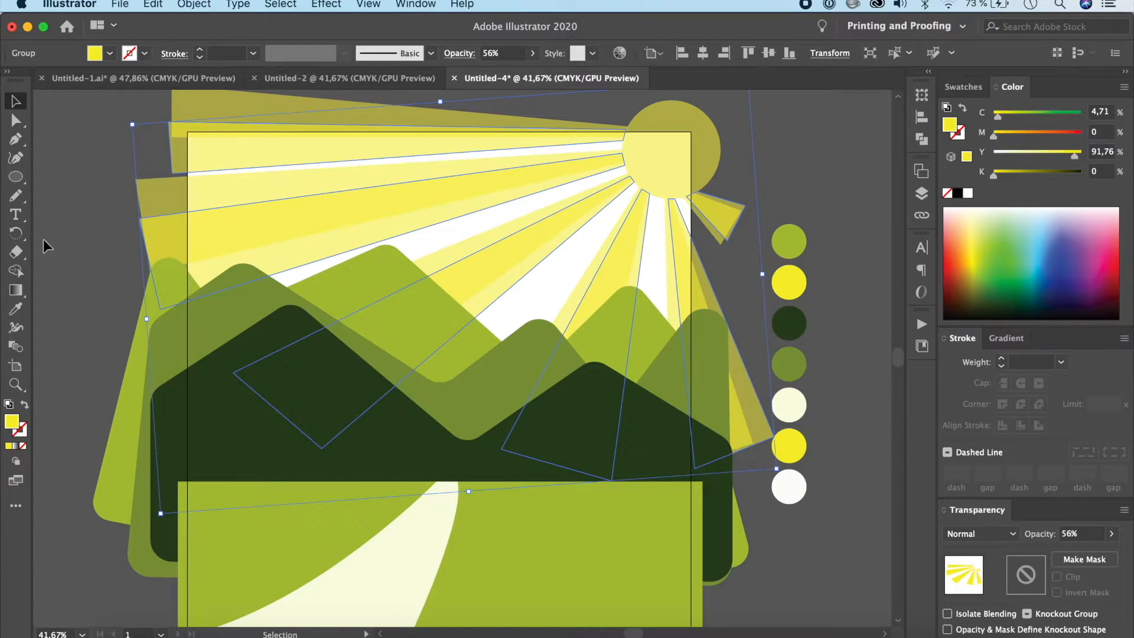
pyautogui.click(16, 234)
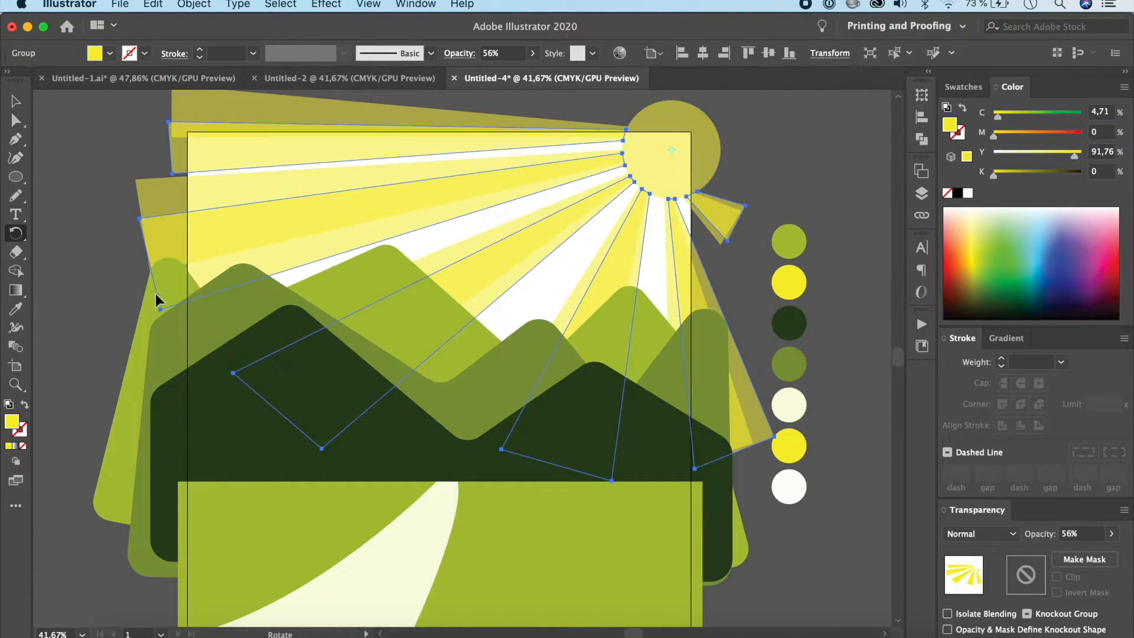
pyautogui.moveTo(160, 309); pyautogui.dragTo(152, 297)
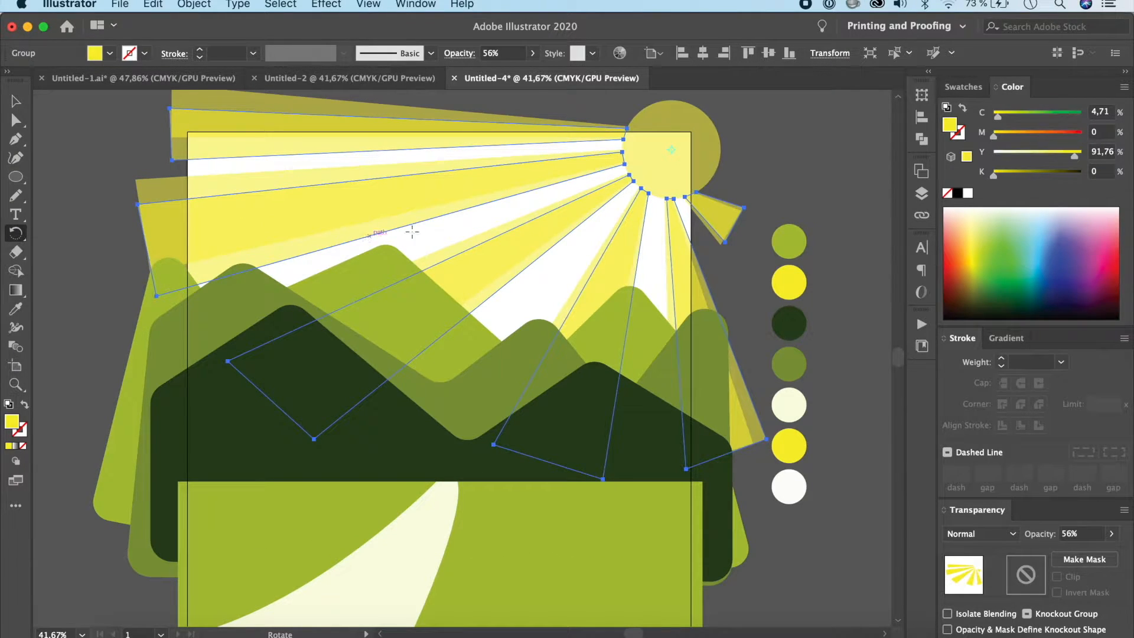
pyautogui.click(20, 102)
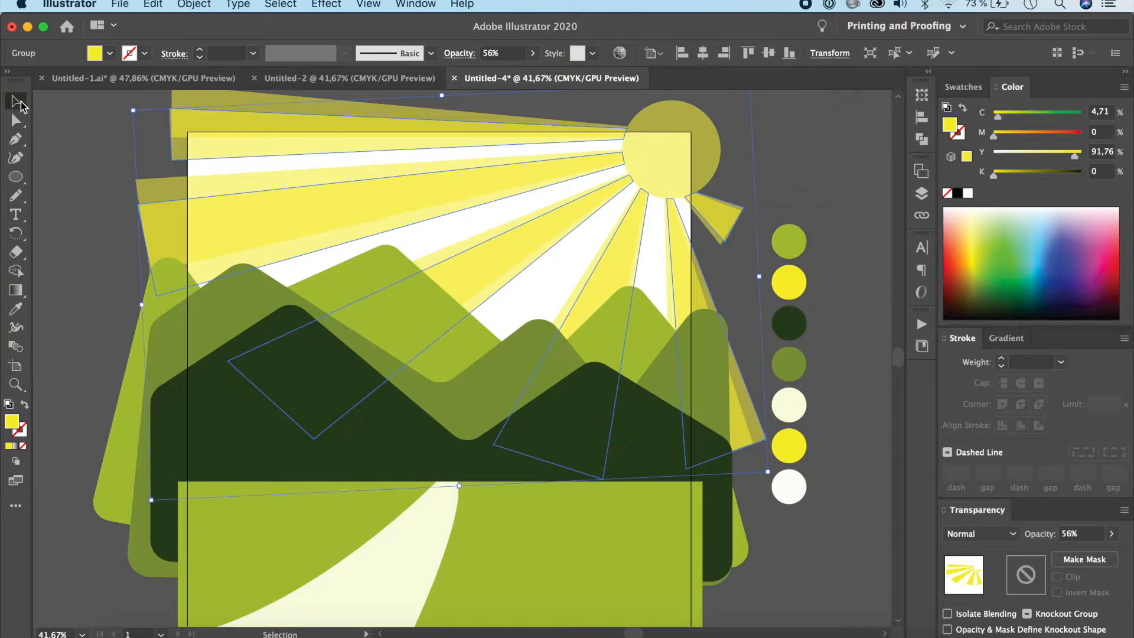
pyautogui.click(51, 150)
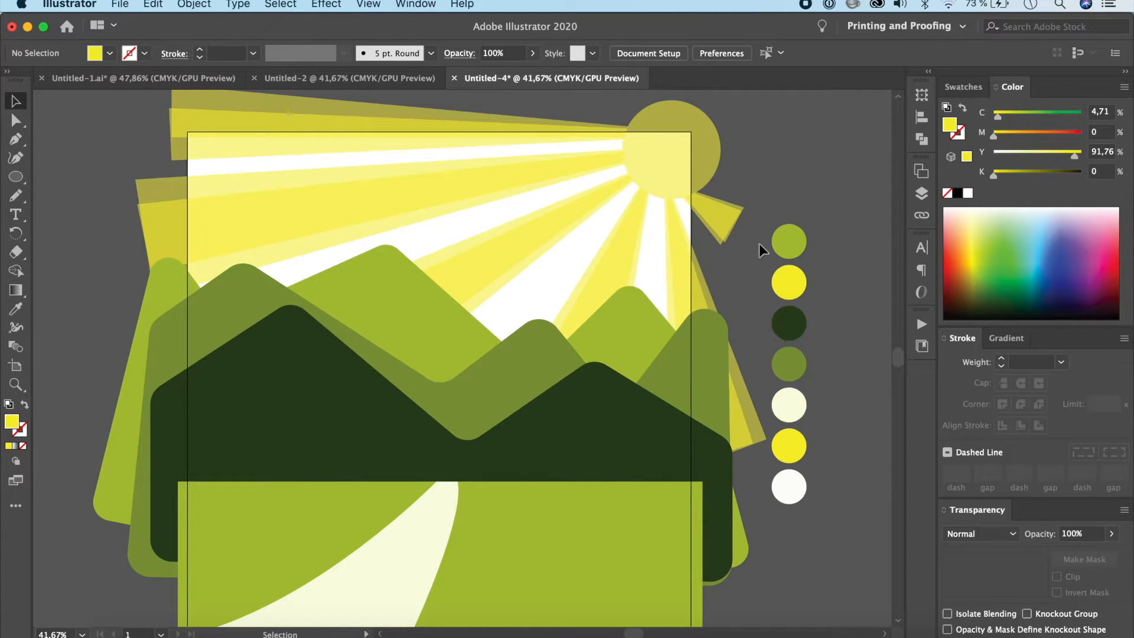
# Step: Set the sun circle's opacity to 69% and deselect it
pyautogui.click(707, 161)
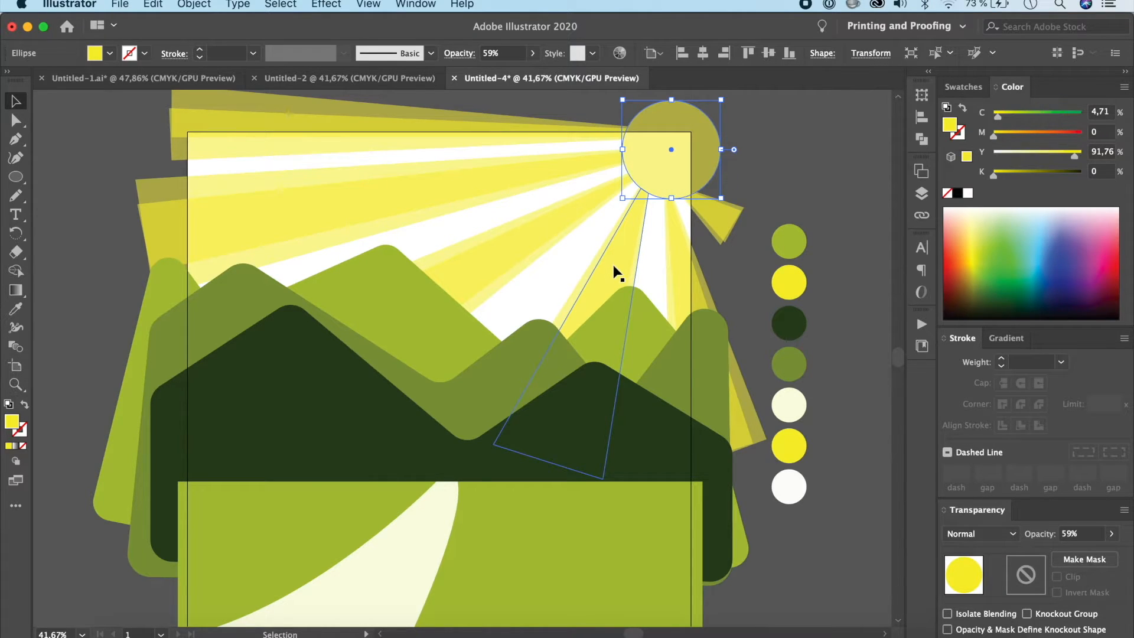
pyautogui.click(1112, 533)
pyautogui.moveTo(1084, 553); pyautogui.dragTo(1095, 555)
pyautogui.click(861, 480)
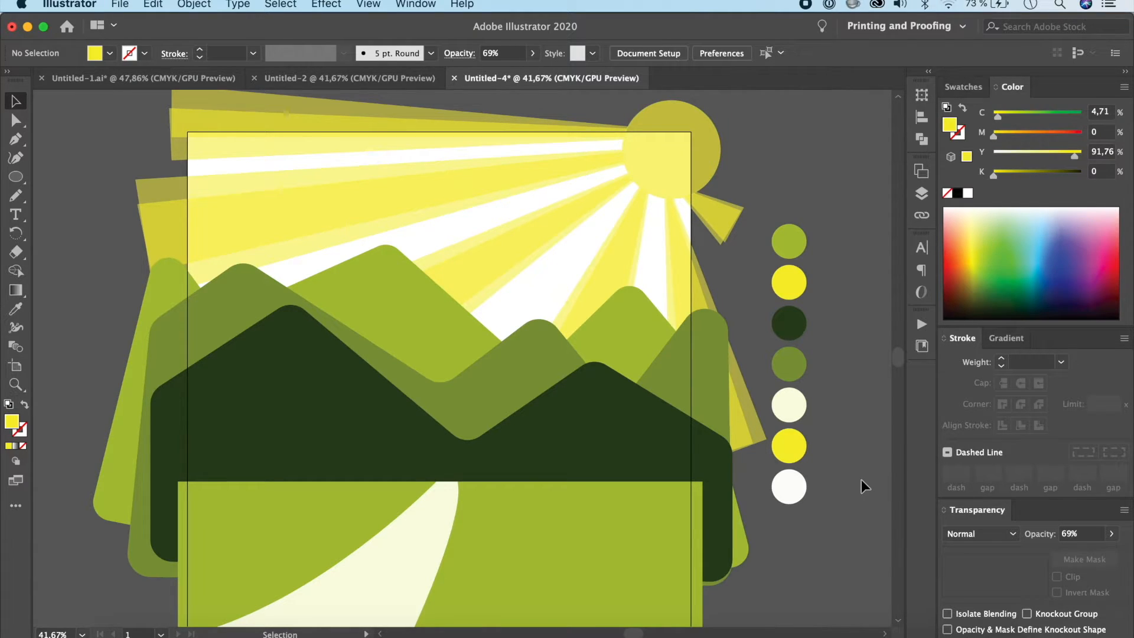
# Step: Switch the light green back mountain range to Draw Inside mode and sample the off-white palette circle as the fill colour
pyautogui.click(476, 339)
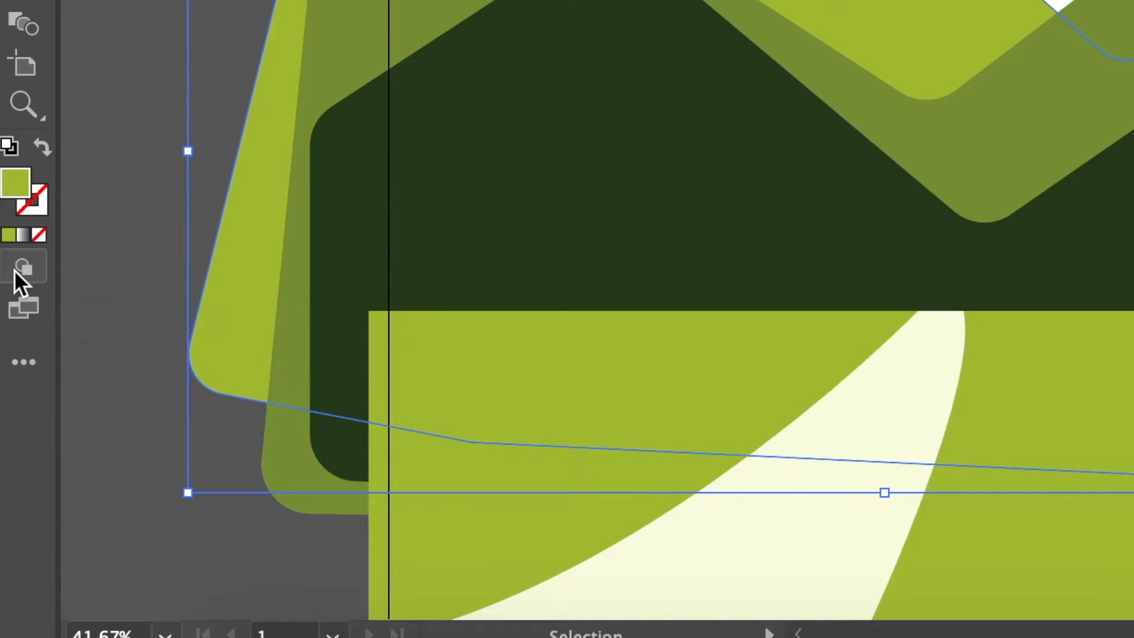
pyautogui.click(14, 270)
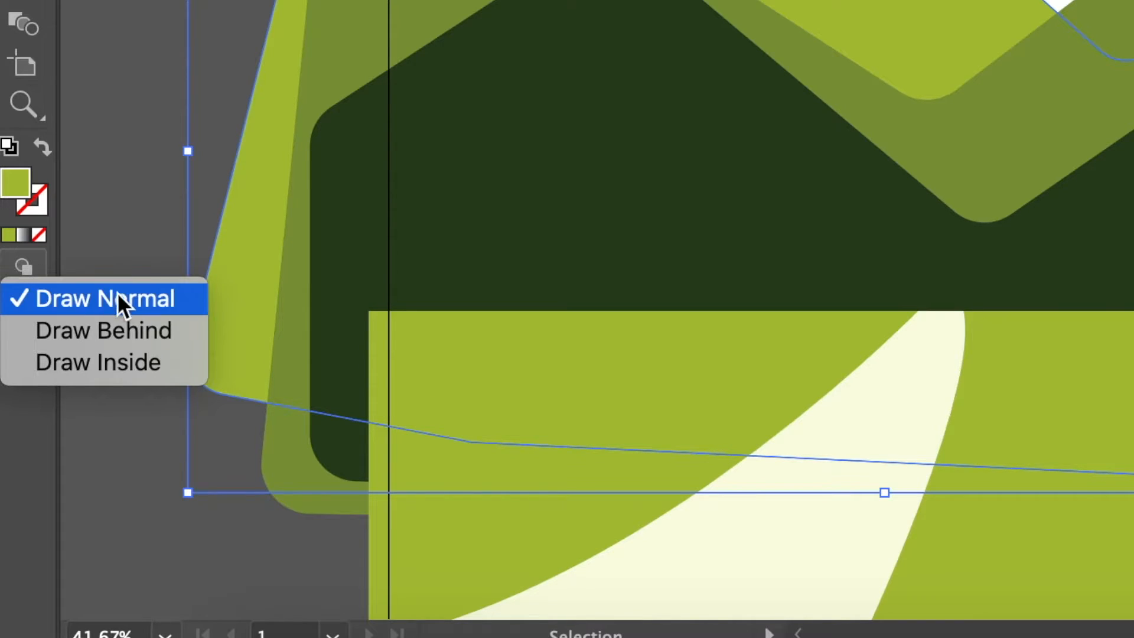
pyautogui.click(150, 370)
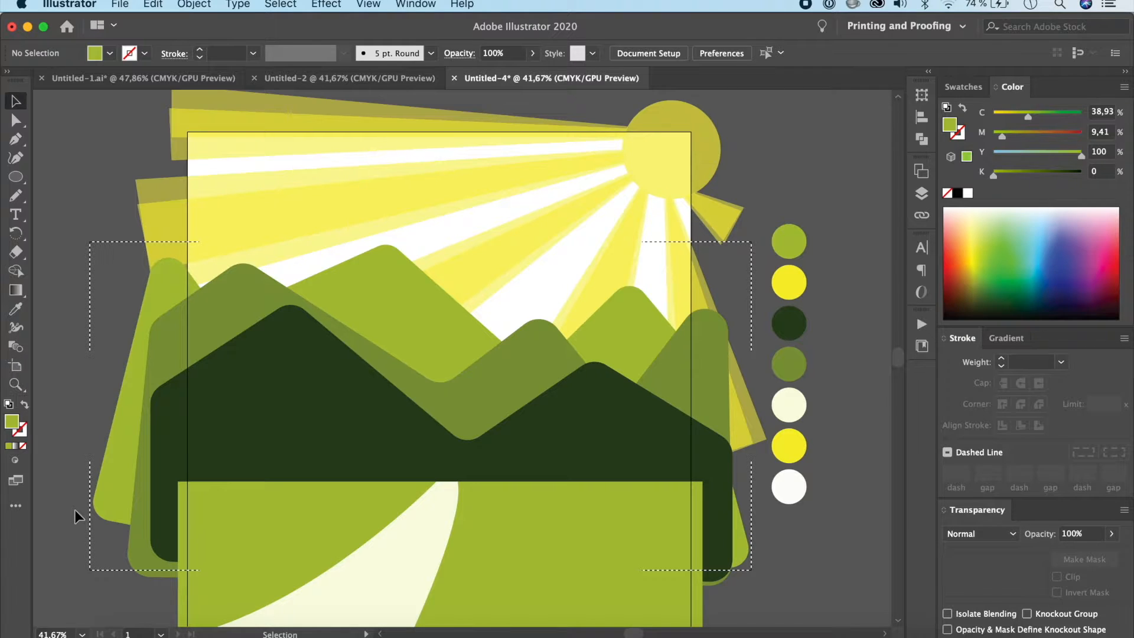
pyautogui.click(15, 139)
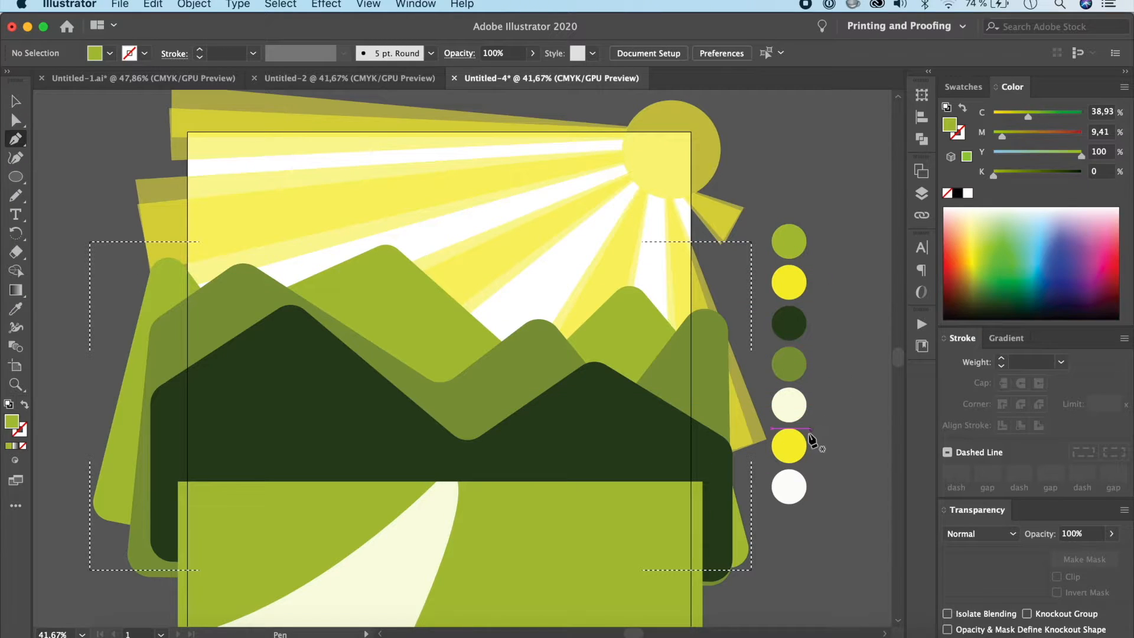
pyautogui.press('i')
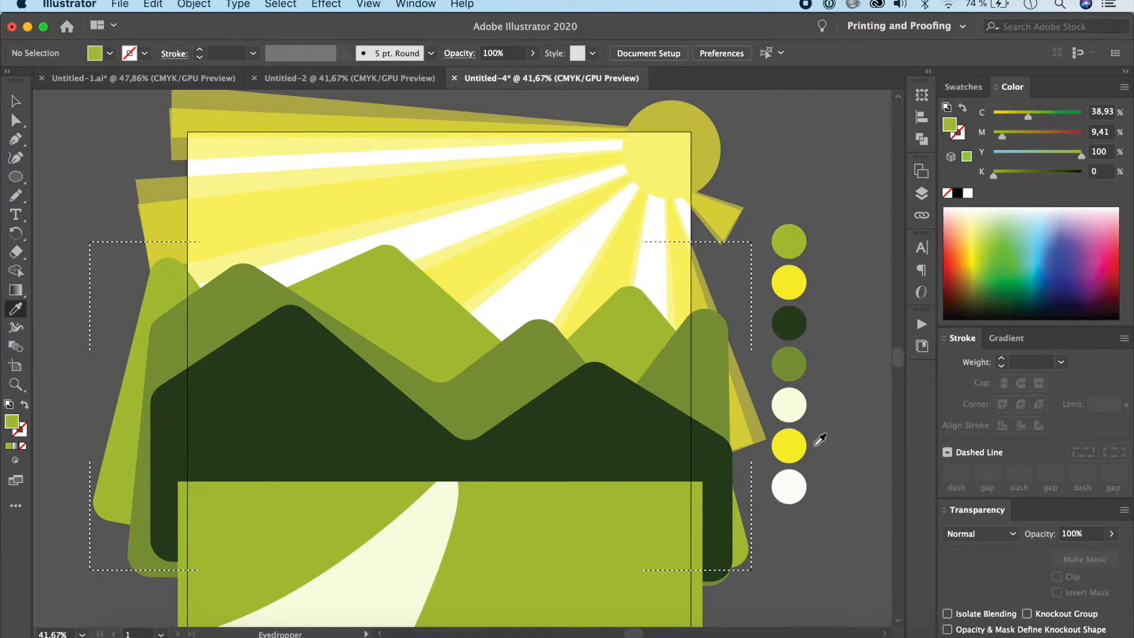
pyautogui.click(787, 481)
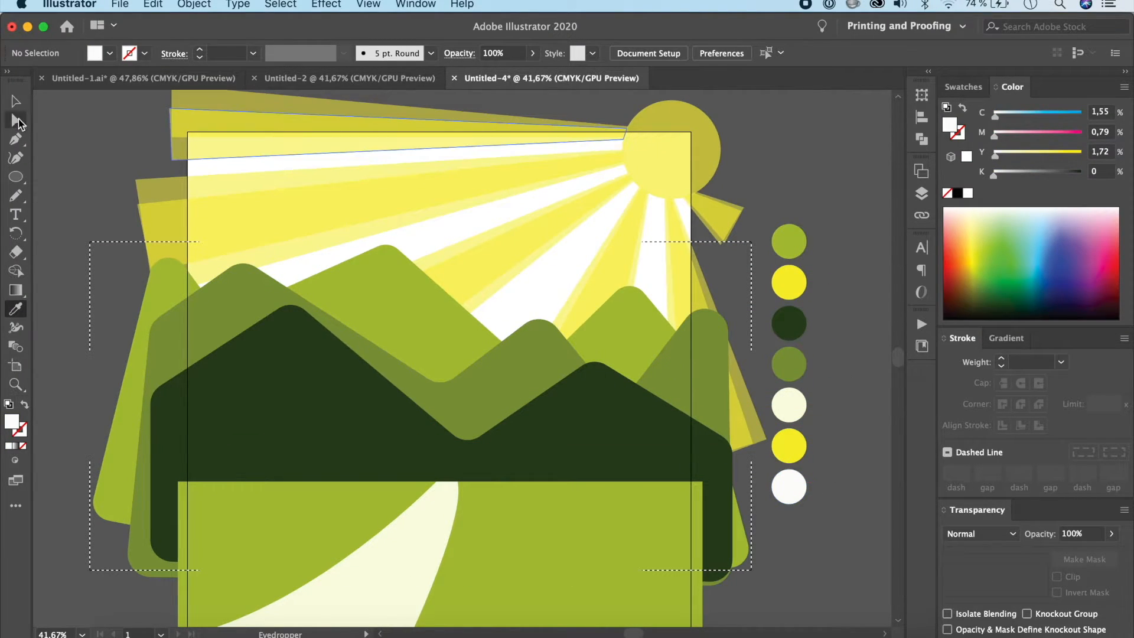
# Step: Draw a closed off-white snow cap with a jagged lower edge over the tall light green peak with the Pen tool
pyautogui.click(16, 139)
pyautogui.click(316, 274)
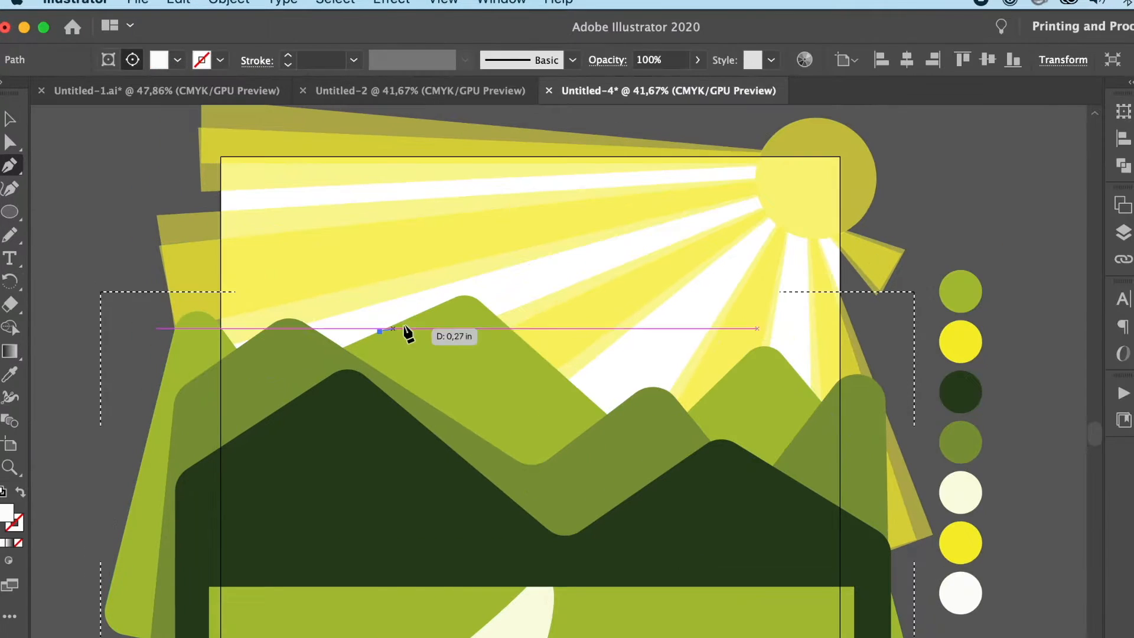
pyautogui.click(437, 312)
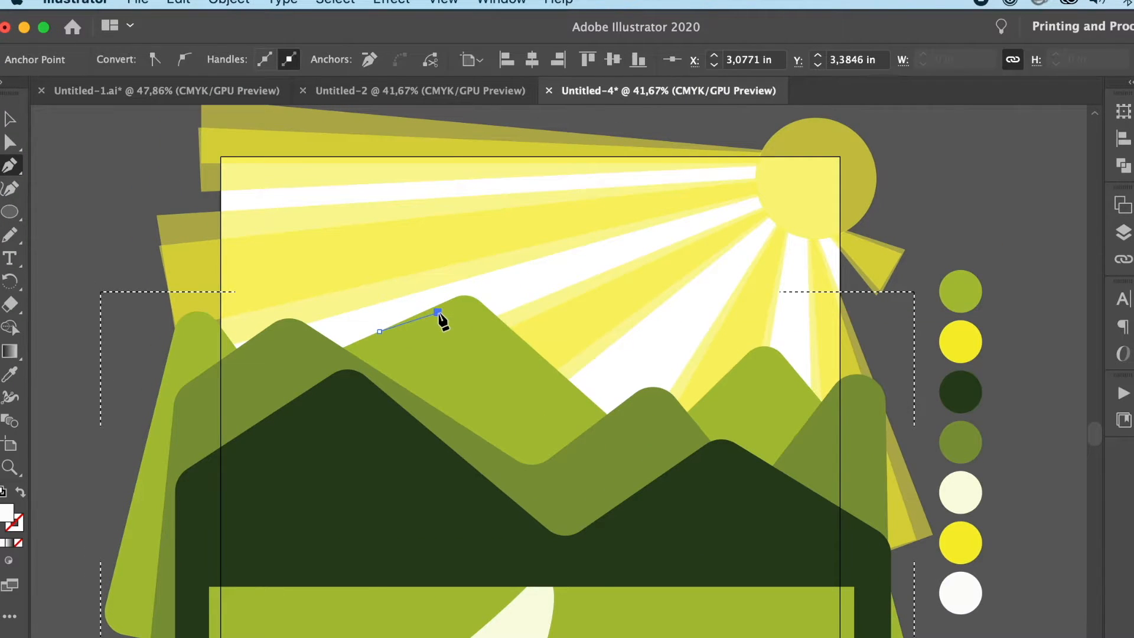
pyautogui.click(434, 358)
pyautogui.click(457, 319)
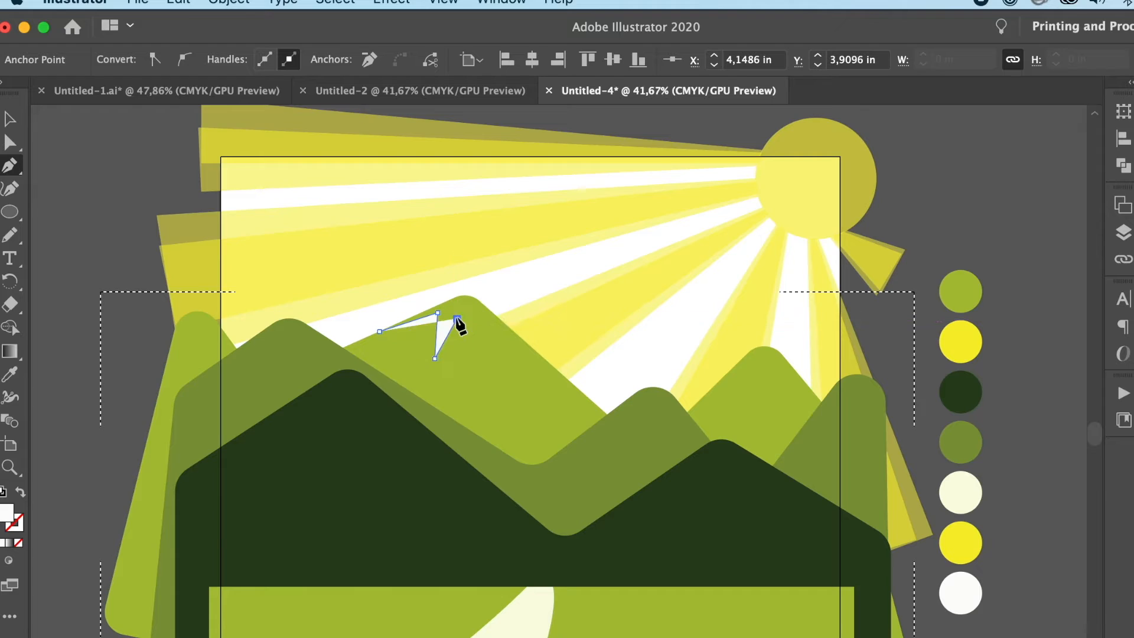
pyautogui.click(489, 371)
pyautogui.click(479, 329)
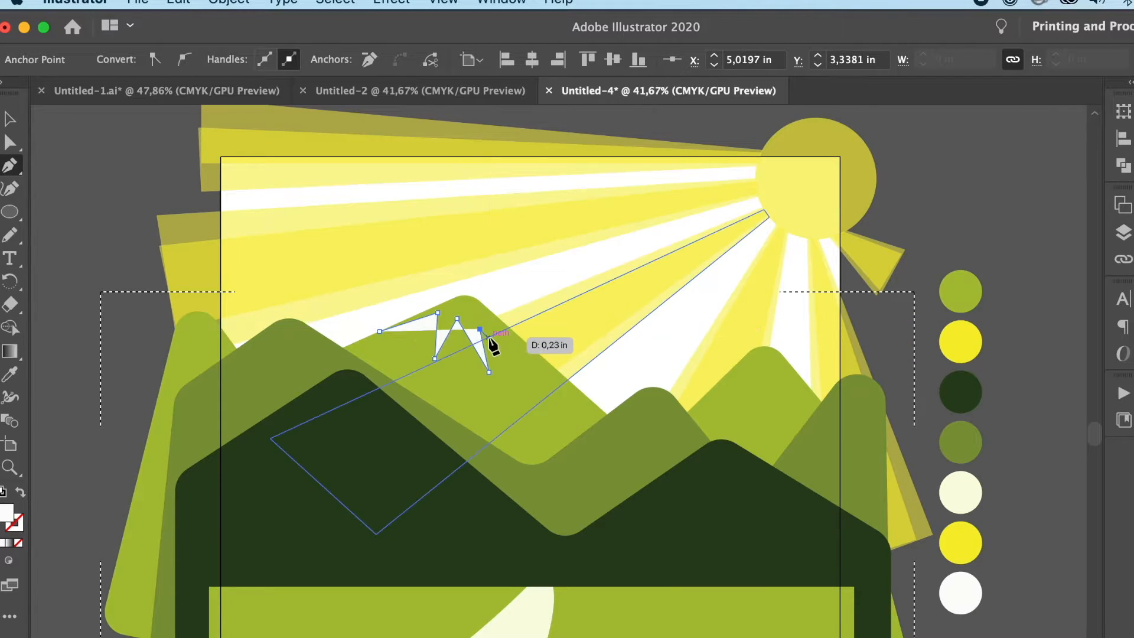
pyautogui.click(486, 319)
pyautogui.click(536, 352)
pyautogui.click(519, 300)
pyautogui.click(451, 264)
pyautogui.click(379, 329)
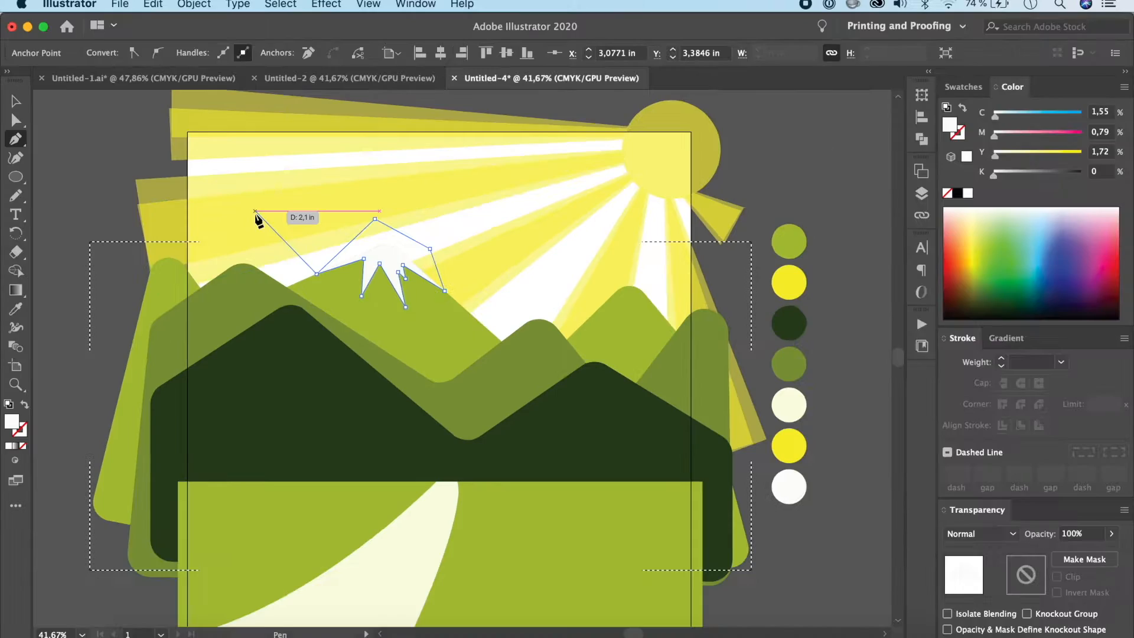
pyautogui.keyDown('super'); pyautogui.click(278, 188); pyautogui.keyUp('super')
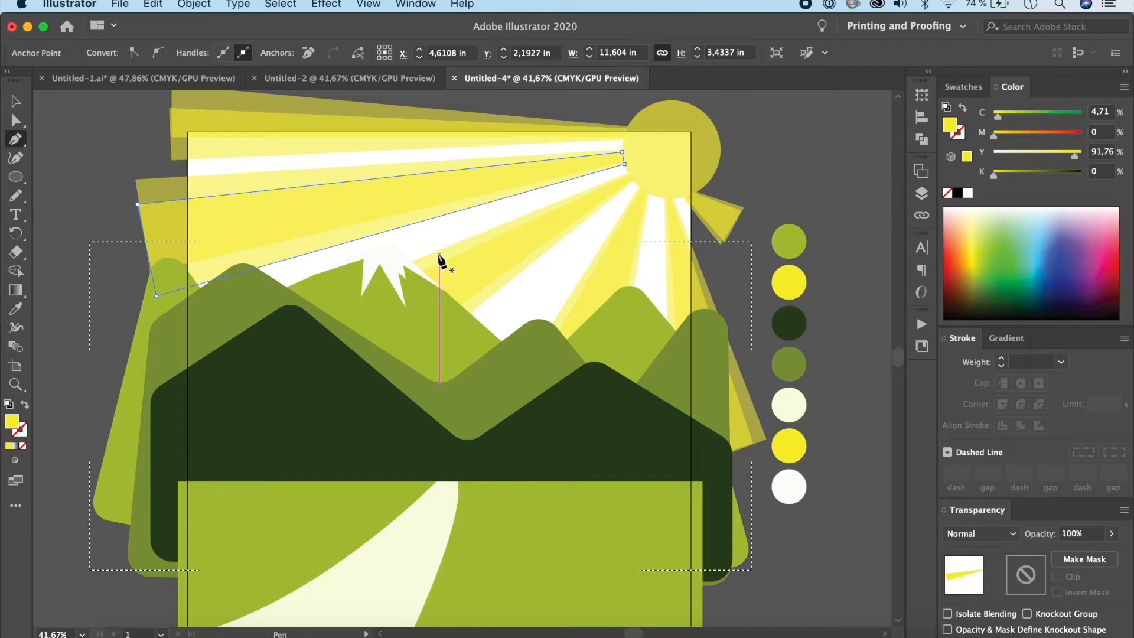
# Step: Draw a second jagged snow cap over the light green peak below the sun and fill it with the off-white palette colour
pyautogui.click(592, 315)
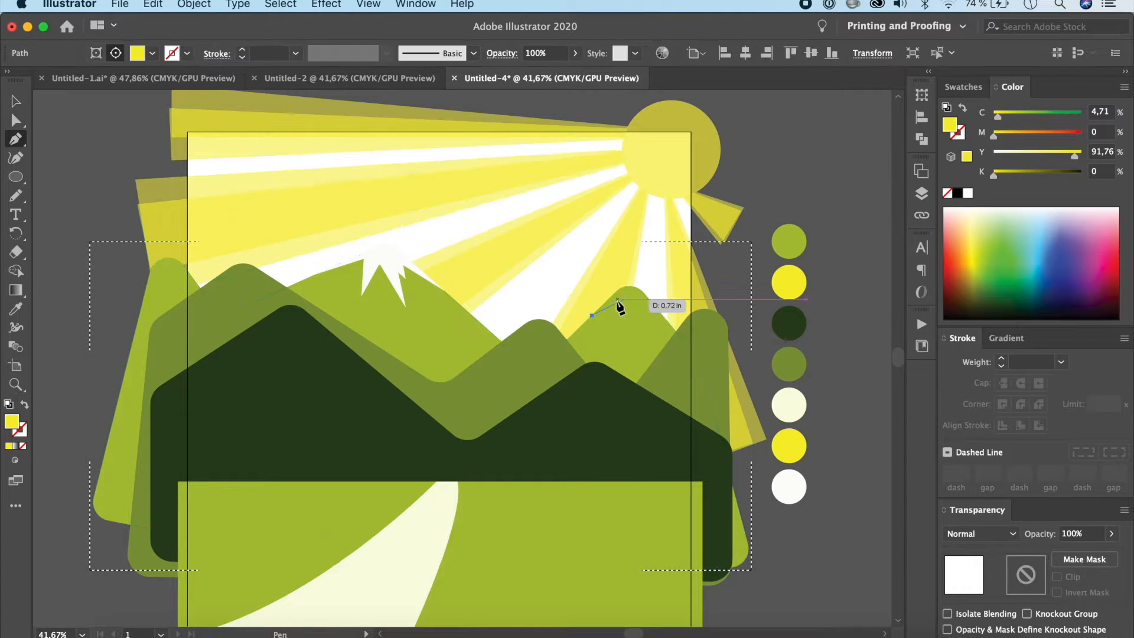
pyautogui.click(616, 300)
pyautogui.click(606, 323)
pyautogui.click(627, 300)
pyautogui.click(638, 323)
pyautogui.click(637, 305)
pyautogui.click(656, 327)
pyautogui.click(654, 305)
pyautogui.click(671, 333)
pyautogui.click(591, 316)
pyautogui.press('i')
pyautogui.click(801, 487)
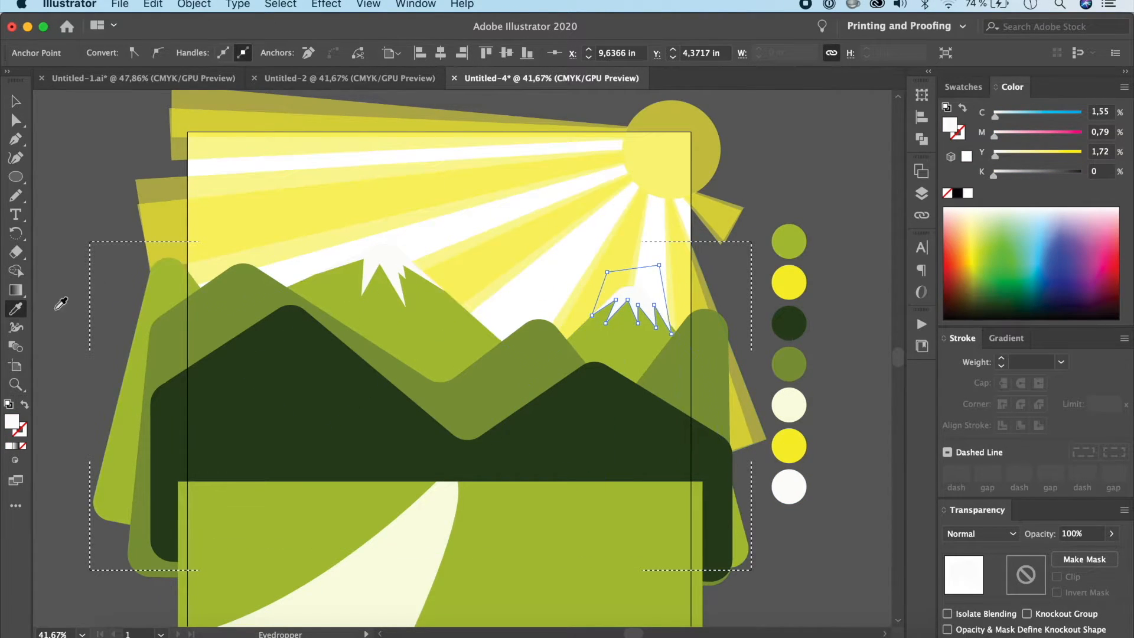
# Step: Return to Draw Normal mode and deselect the snow cap
pyautogui.click(15, 465)
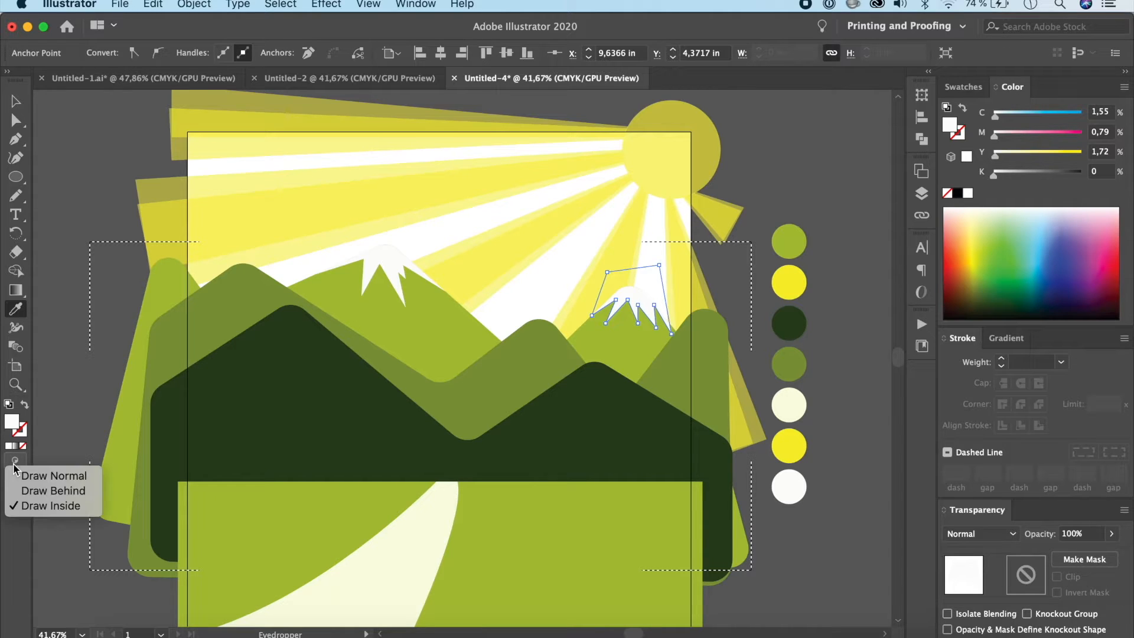
pyautogui.click(52, 467)
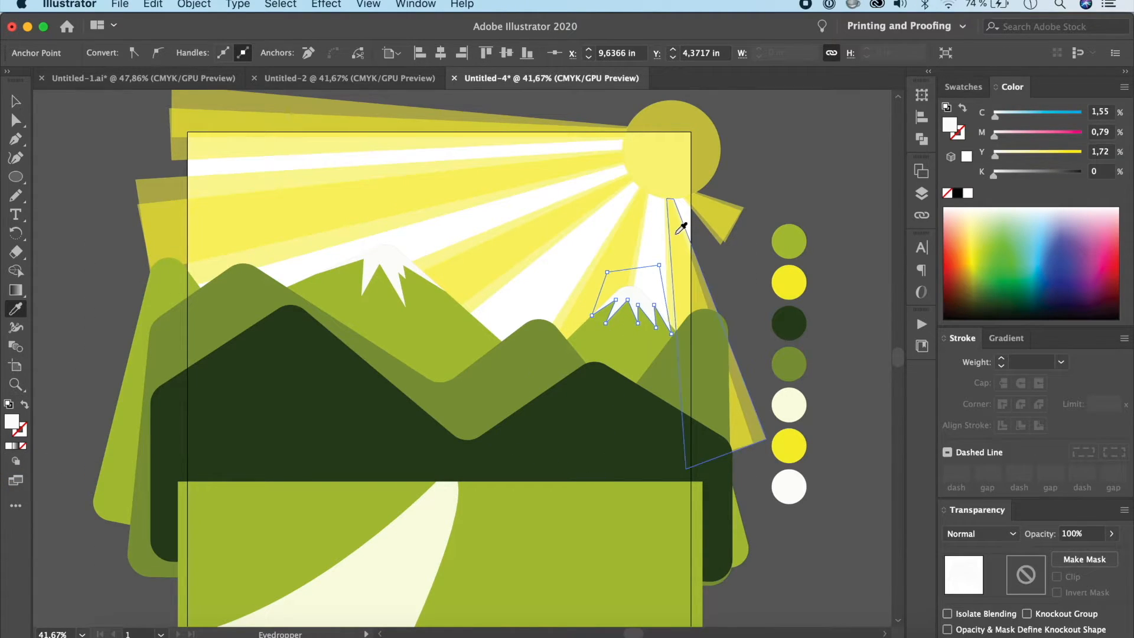
pyautogui.press('v')
pyautogui.click(799, 539)
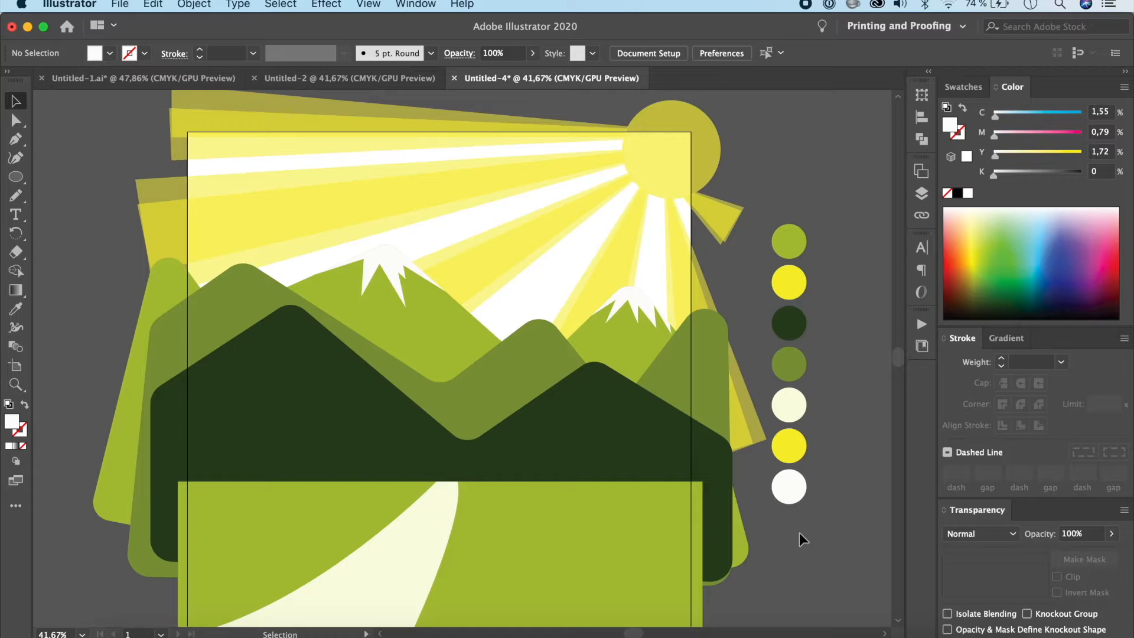
# Step: Select the medium green mountain range and switch it to Draw Inside mode
pyautogui.click(551, 347)
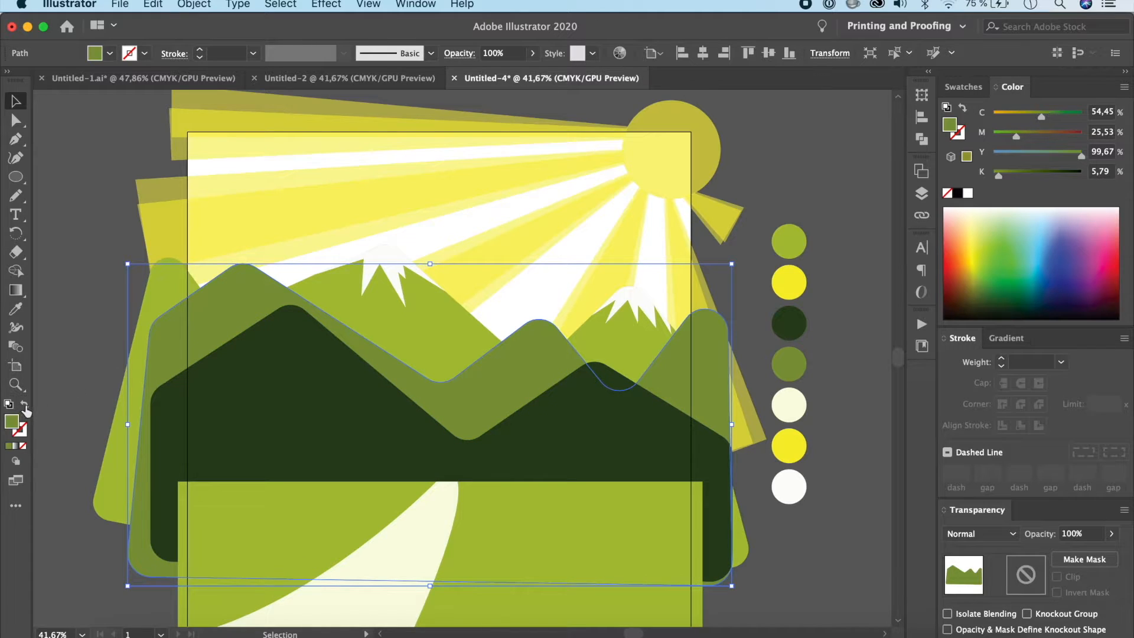
pyautogui.click(16, 463)
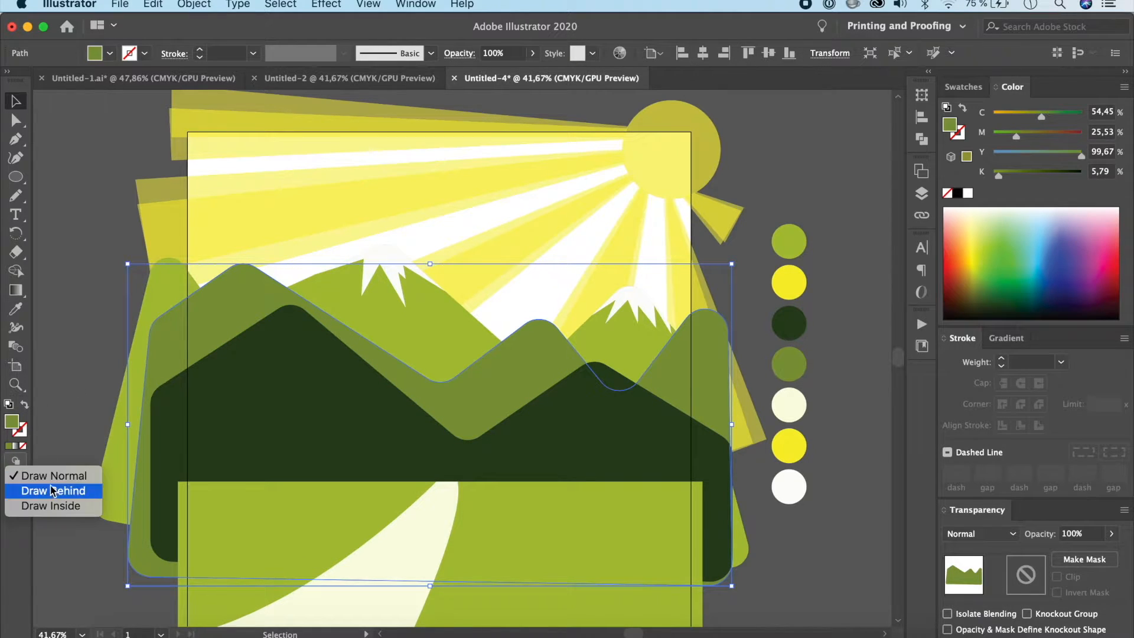
pyautogui.click(54, 506)
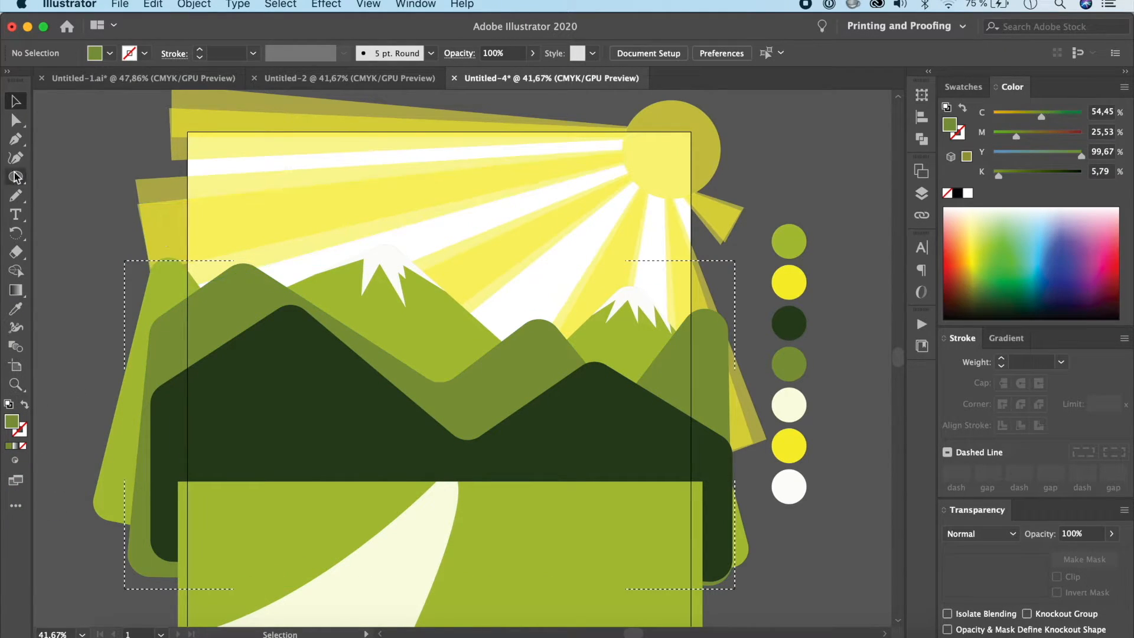
# Step: Draw a closed shading shape with the Pen tool from the leftmost medium green peak along its sun-facing slope into the valley
pyautogui.click(16, 139)
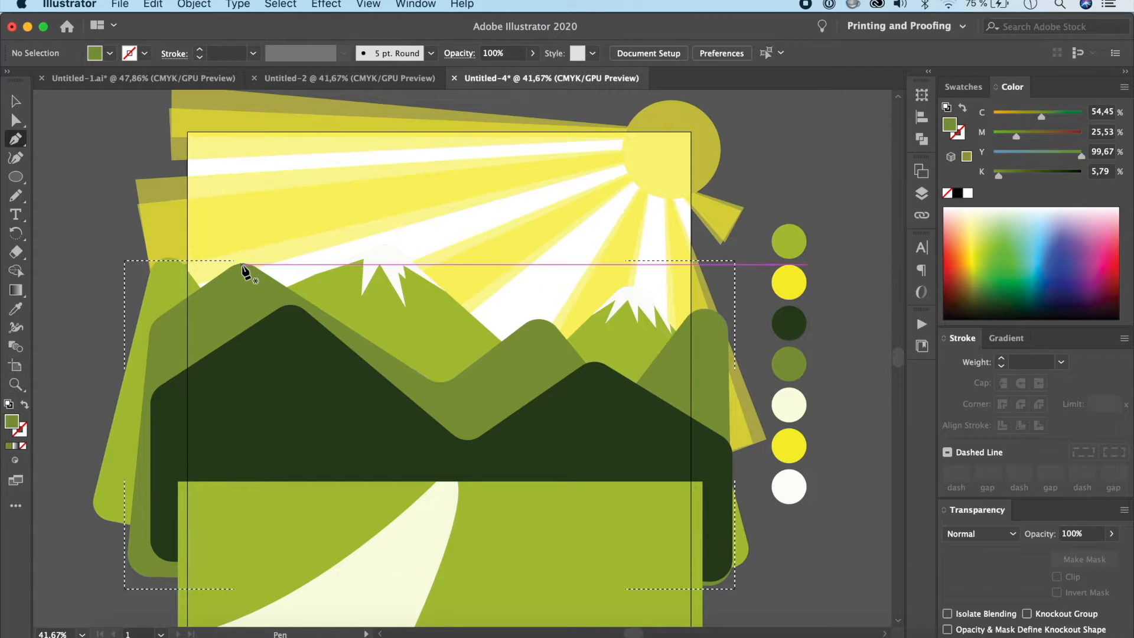
pyautogui.click(240, 265)
pyautogui.click(246, 297)
pyautogui.click(256, 296)
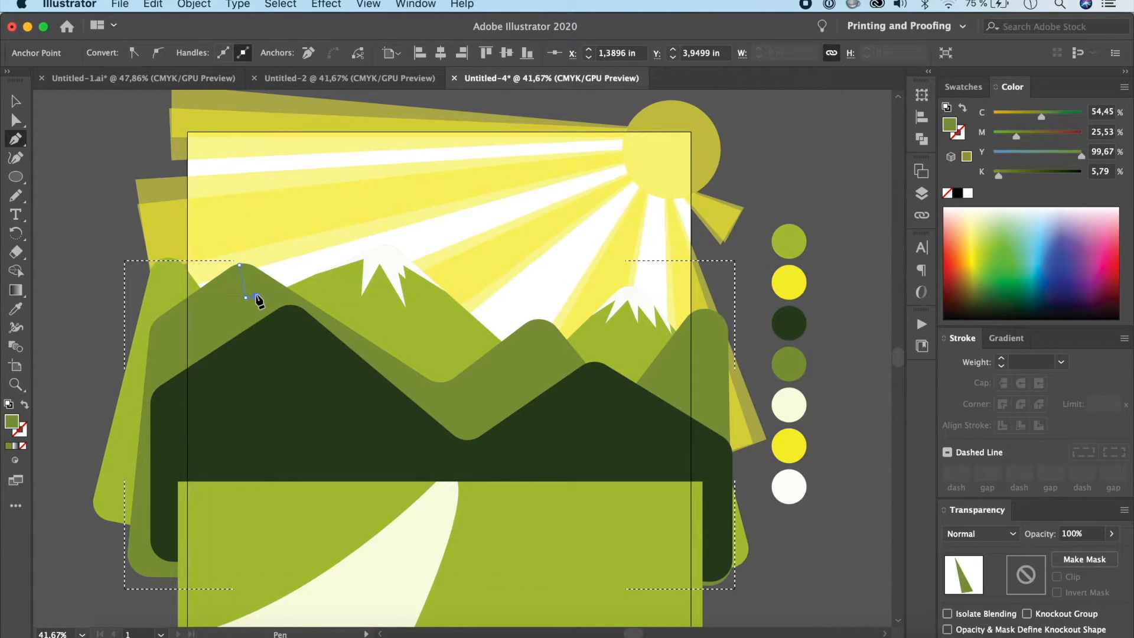
pyautogui.click(270, 330)
pyautogui.click(278, 323)
pyautogui.click(358, 432)
pyautogui.click(480, 475)
pyautogui.click(486, 462)
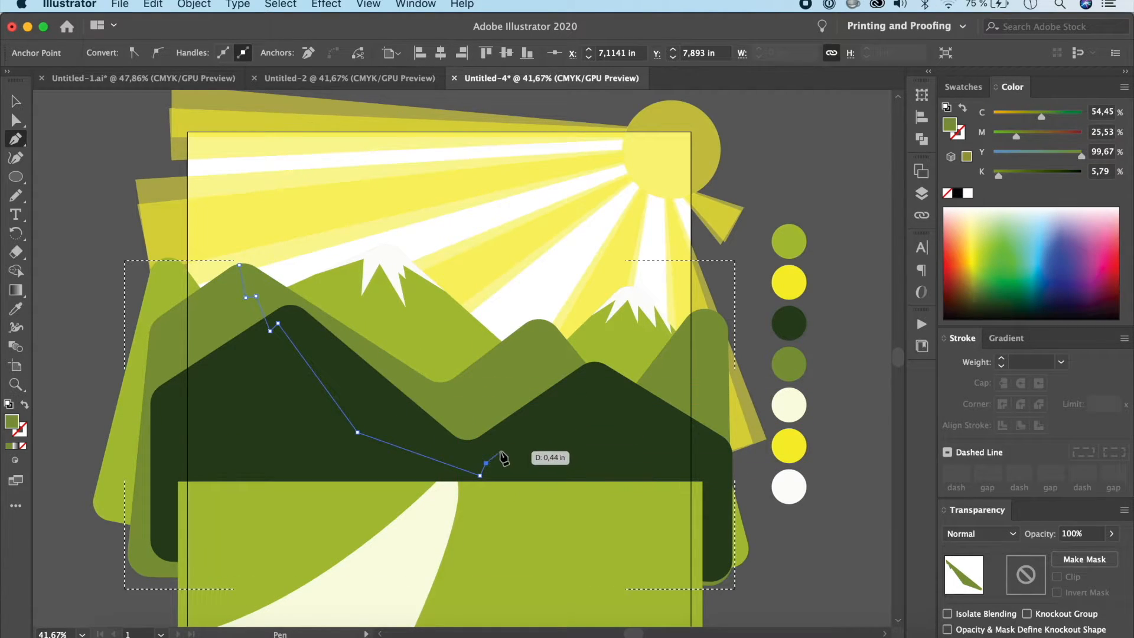
pyautogui.click(494, 453)
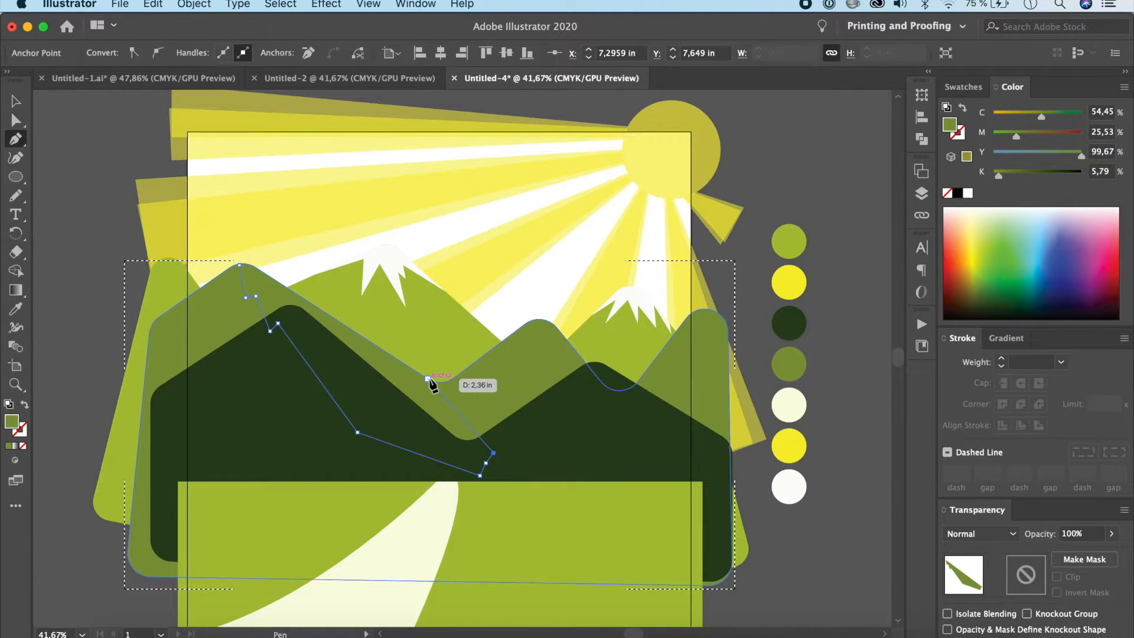
pyautogui.click(427, 378)
pyautogui.click(335, 291)
pyautogui.click(246, 255)
pyautogui.click(239, 265)
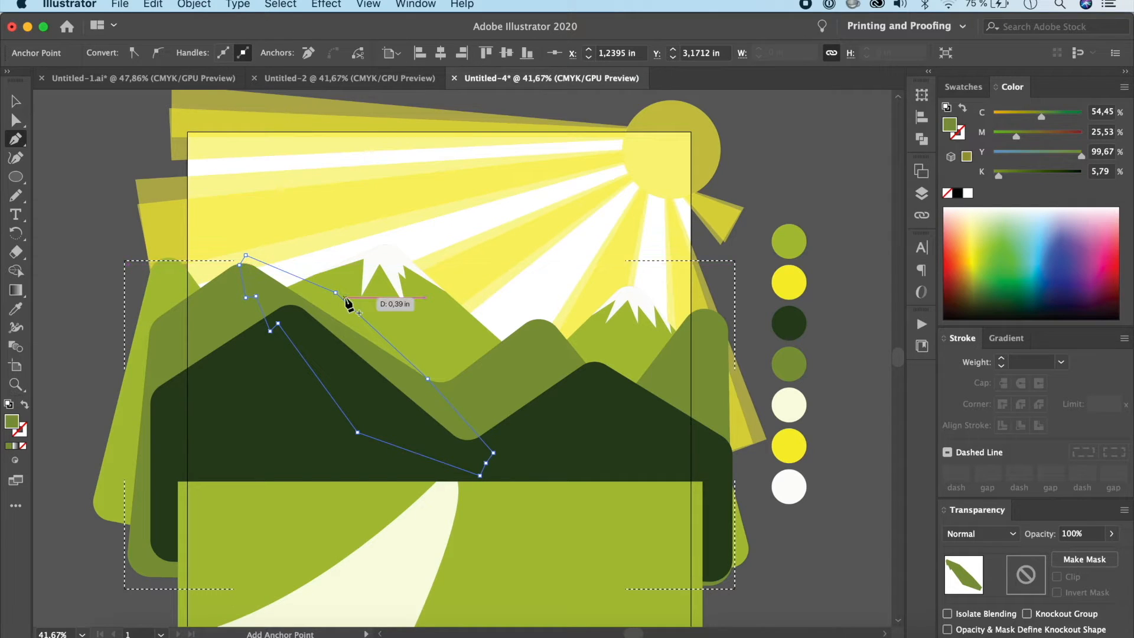
# Step: Try the yellow palette colour as the shading shape's fill, and set it back to the medium green palette colour
pyautogui.press('i')
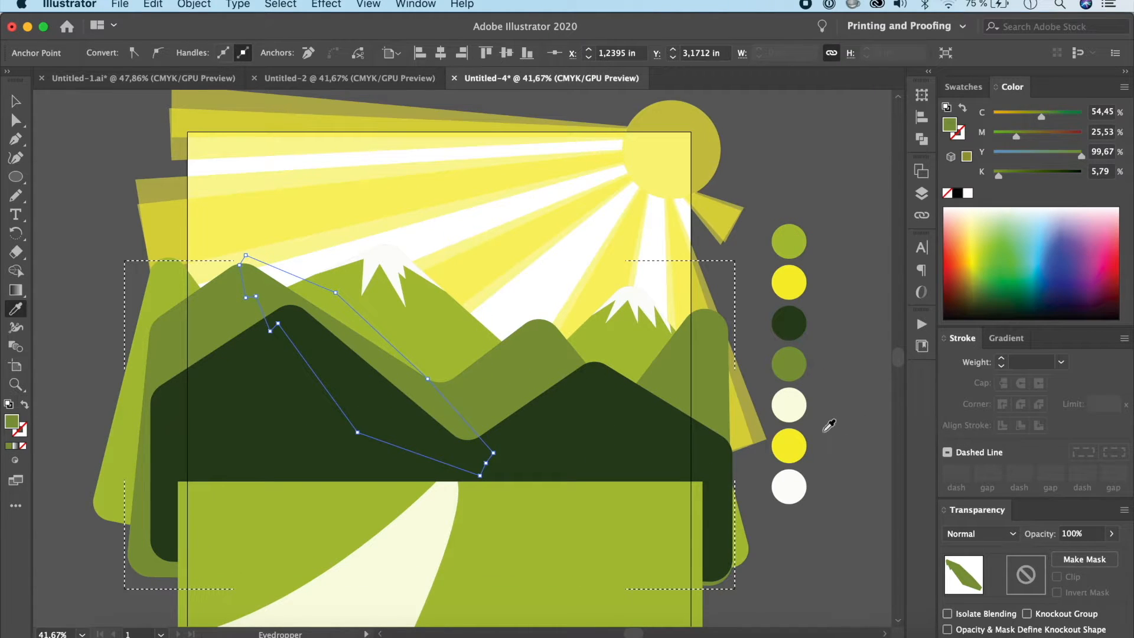
pyautogui.click(784, 444)
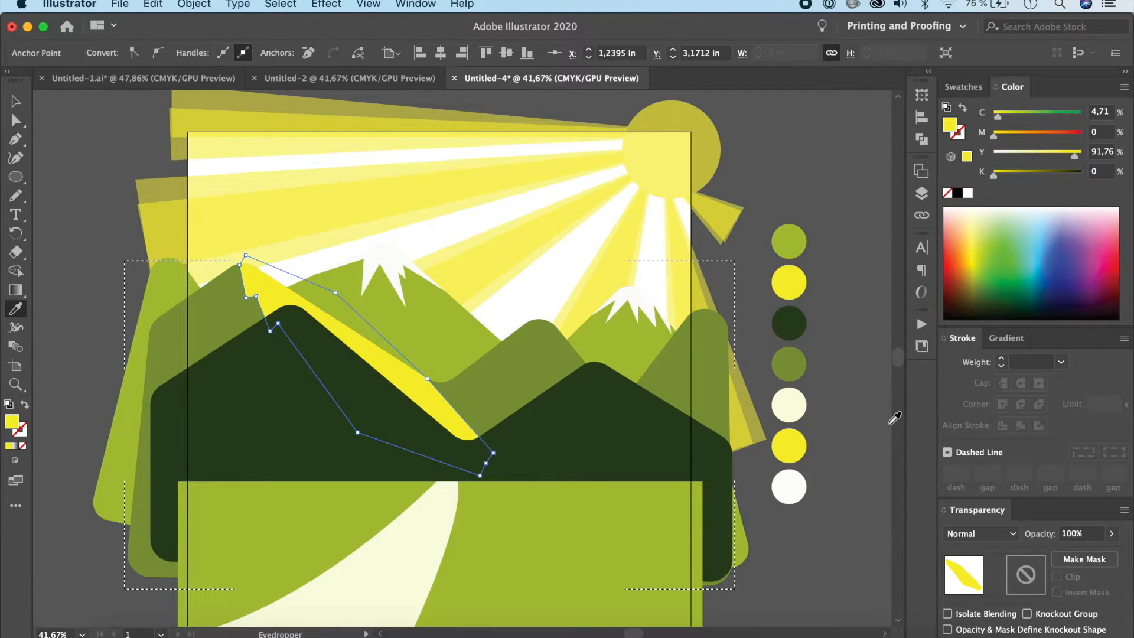
pyautogui.click(793, 363)
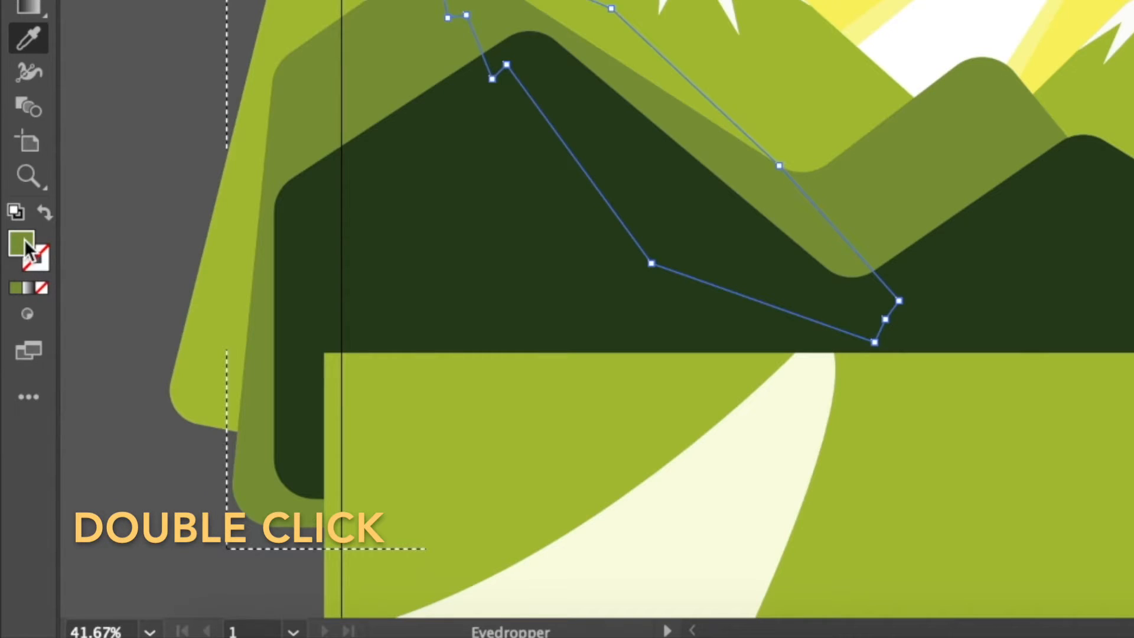
# Step: Lighten the fill of the shading shape on the leftmost medium green peak to 96AA43
pyautogui.doubleClick(15, 424)
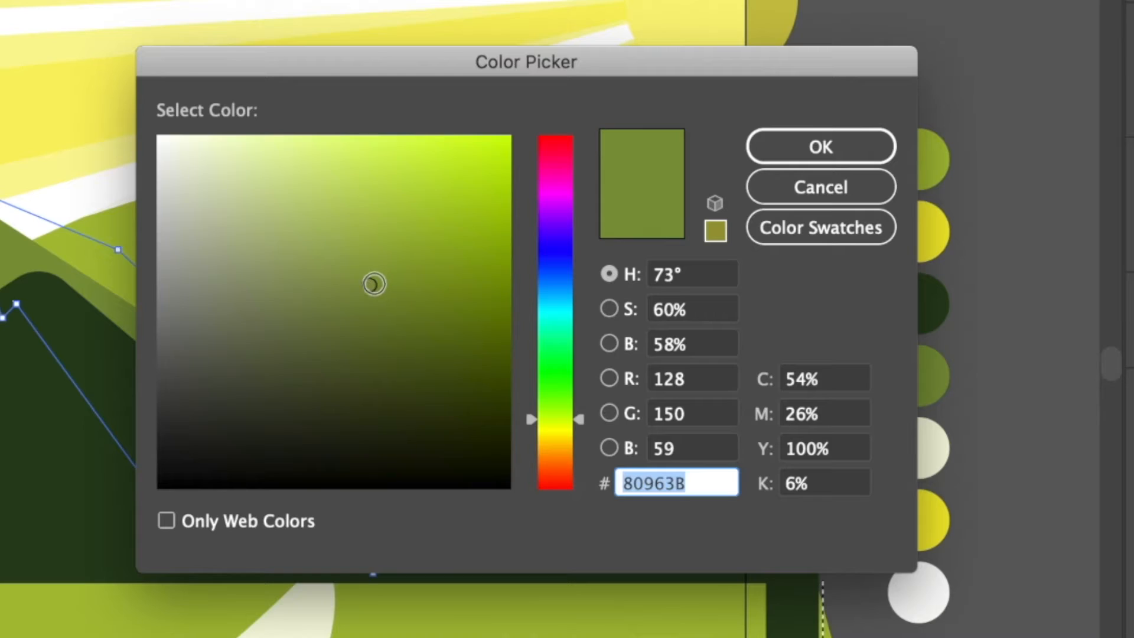
pyautogui.click(374, 284)
pyautogui.moveTo(374, 285); pyautogui.dragTo(377, 251)
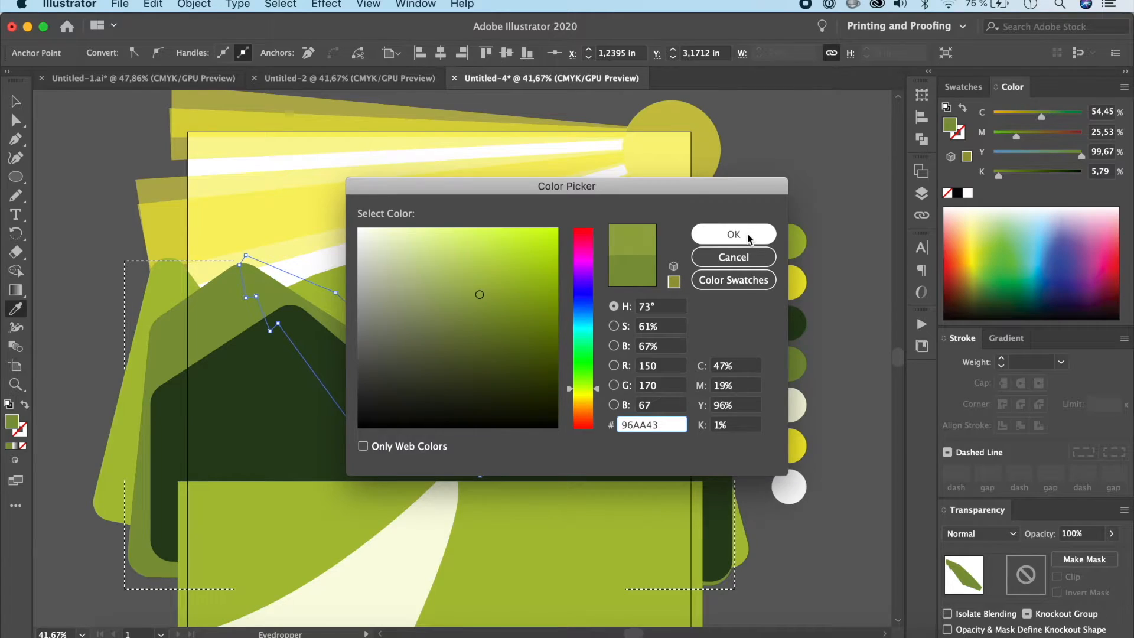
pyautogui.click(733, 234)
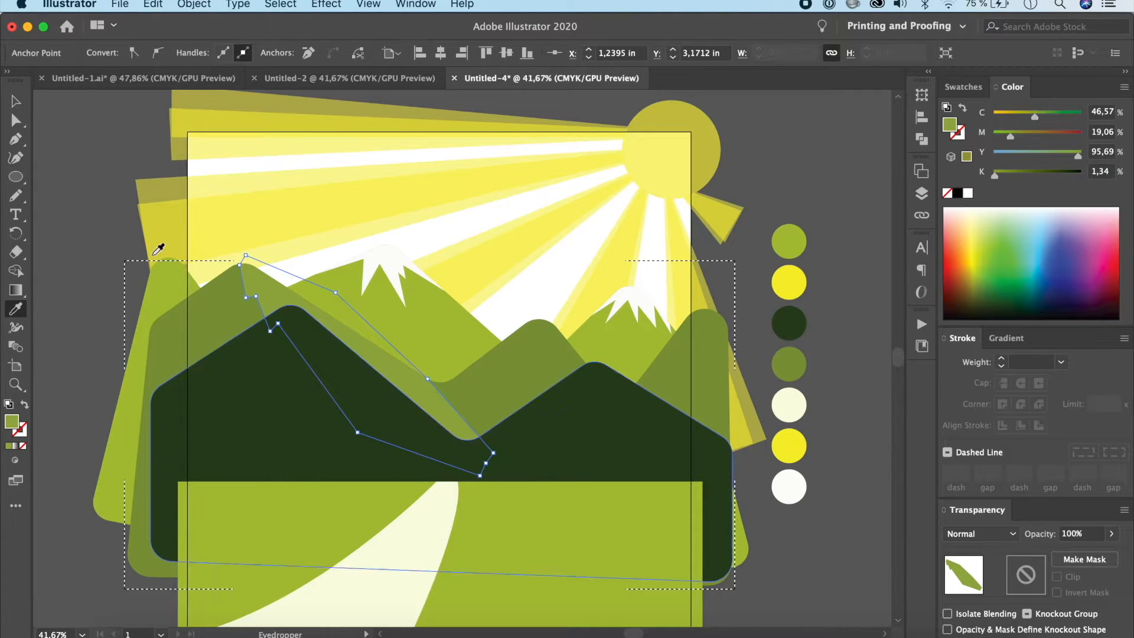
# Step: Draw a closed, jagged shading shape with the Pen tool over the sun-facing side of the middle medium green peak
pyautogui.click(15, 139)
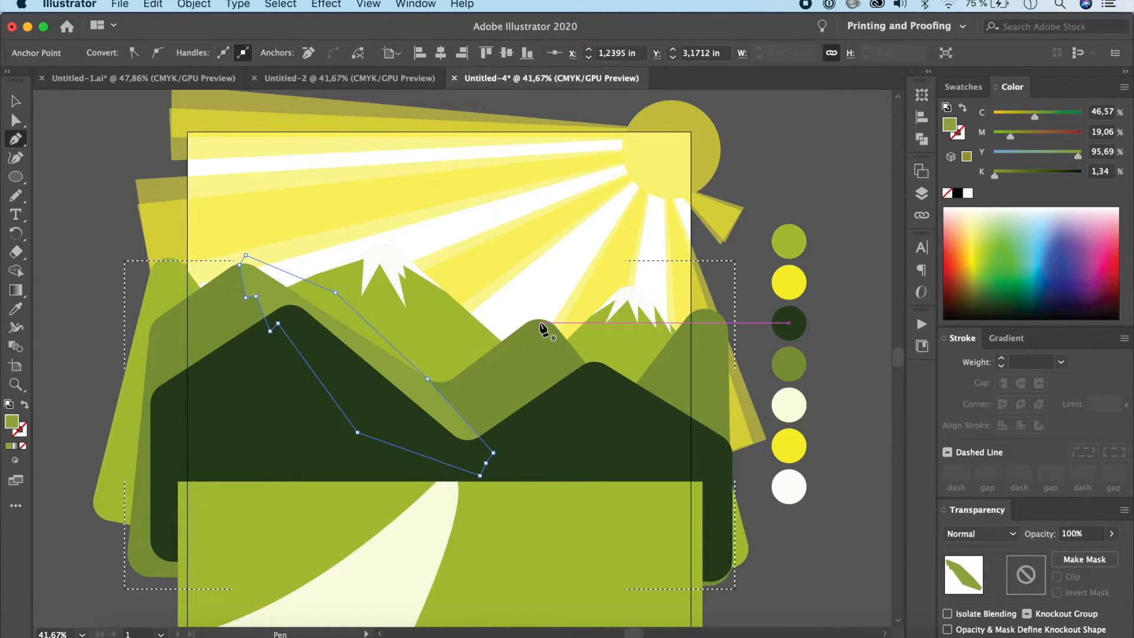
pyautogui.click(535, 319)
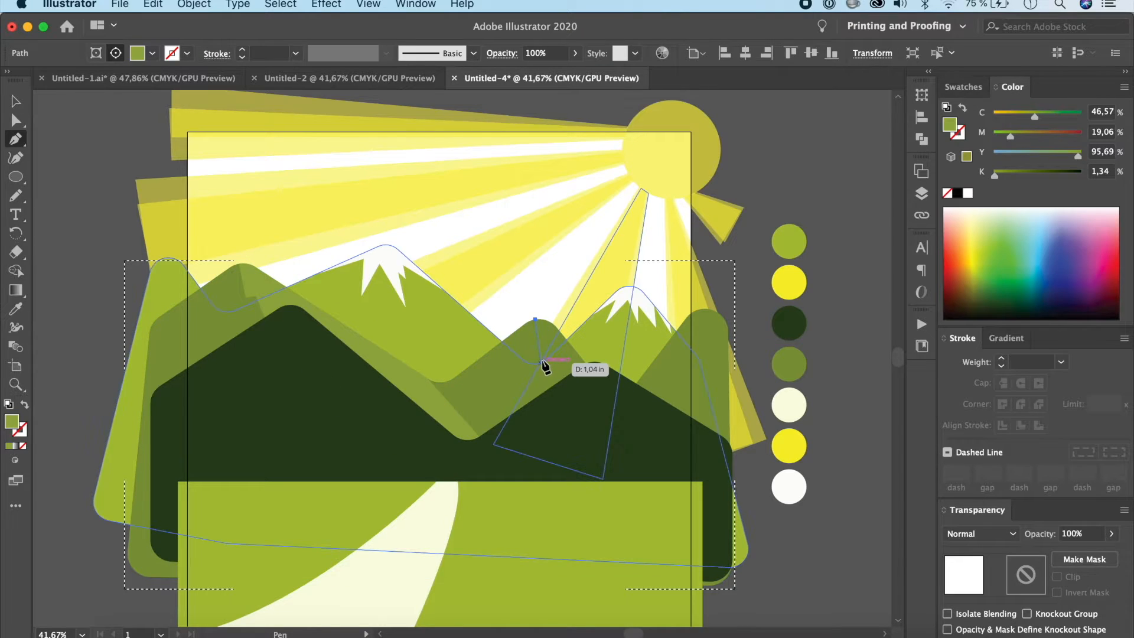
pyautogui.click(540, 363)
pyautogui.click(557, 364)
pyautogui.click(555, 377)
pyautogui.click(611, 428)
pyautogui.click(624, 347)
pyautogui.click(539, 290)
pyautogui.click(535, 320)
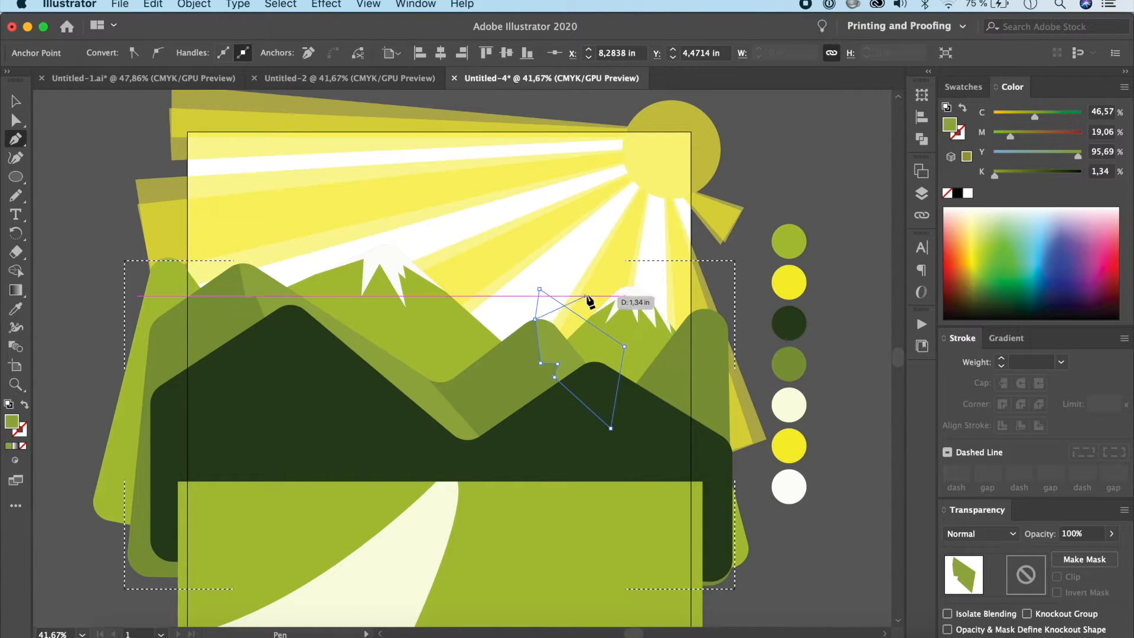
pyautogui.keyDown('super'); pyautogui.click(749, 334); pyautogui.keyUp('super')
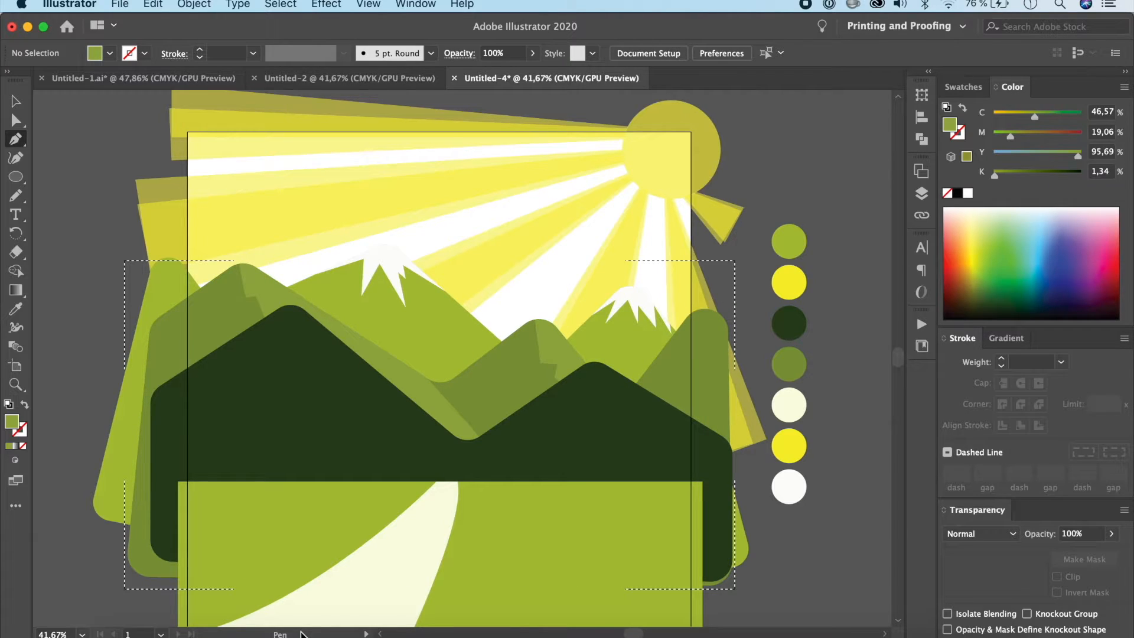
# Step: Leave Draw Inside mode on the medium green mountain range and return to Draw Normal
pyautogui.press('v')
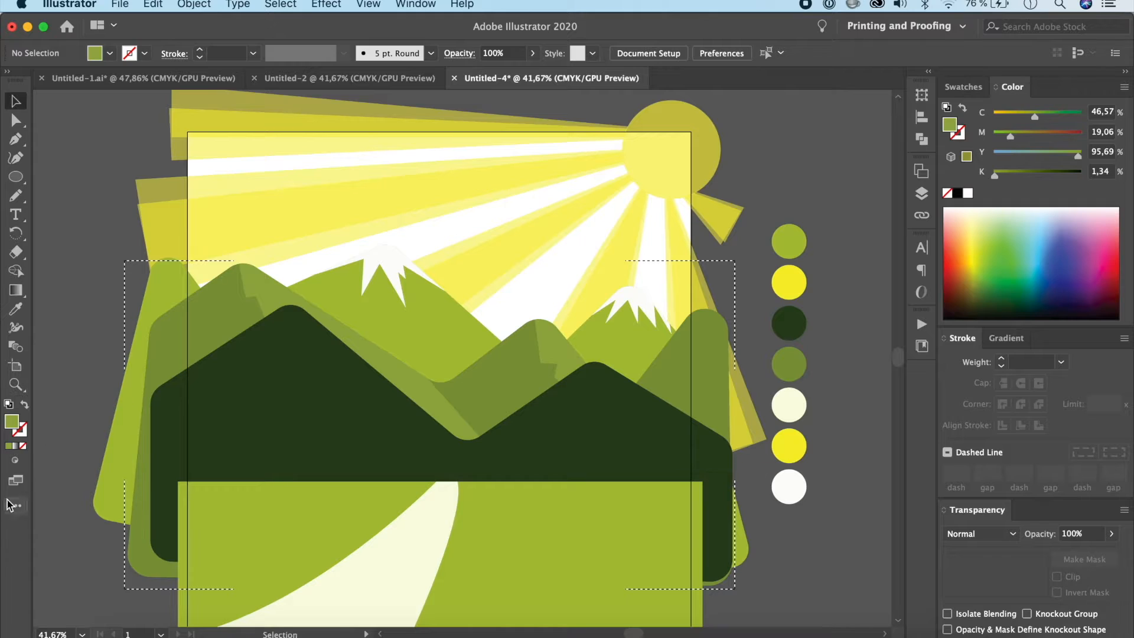
pyautogui.click(16, 463)
pyautogui.click(41, 468)
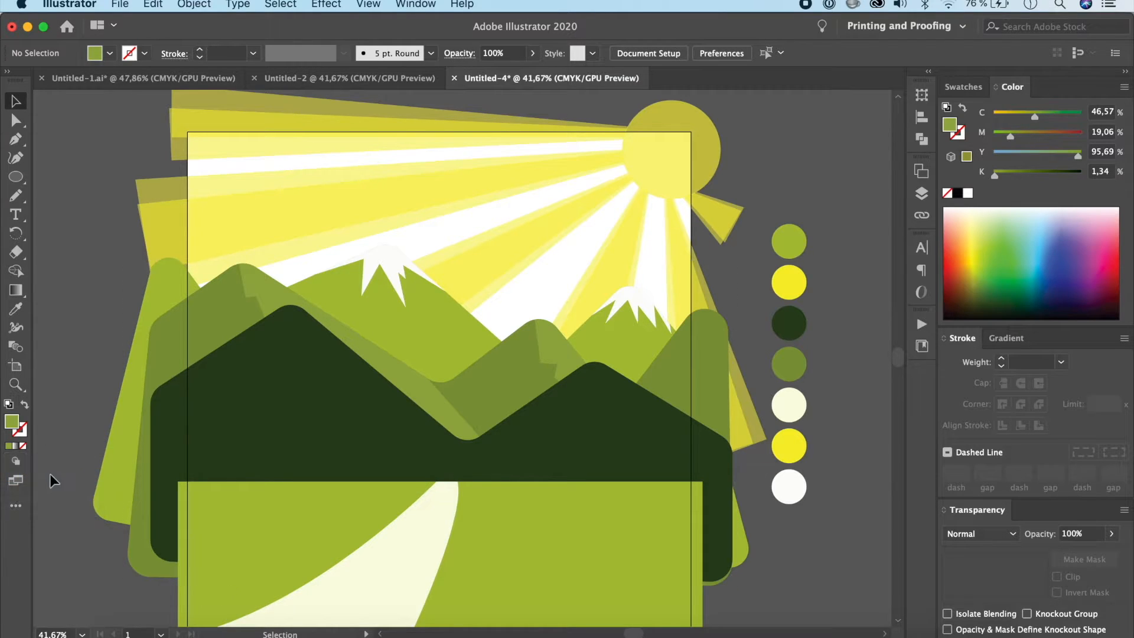
# Step: Examine the mountains, trees and bushes in the finished Untitled-1.ai landscape, and return to the Untitled-4 document
pyautogui.scroll(-1, 835, 561)
pyautogui.scroll(-1, 836, 561)
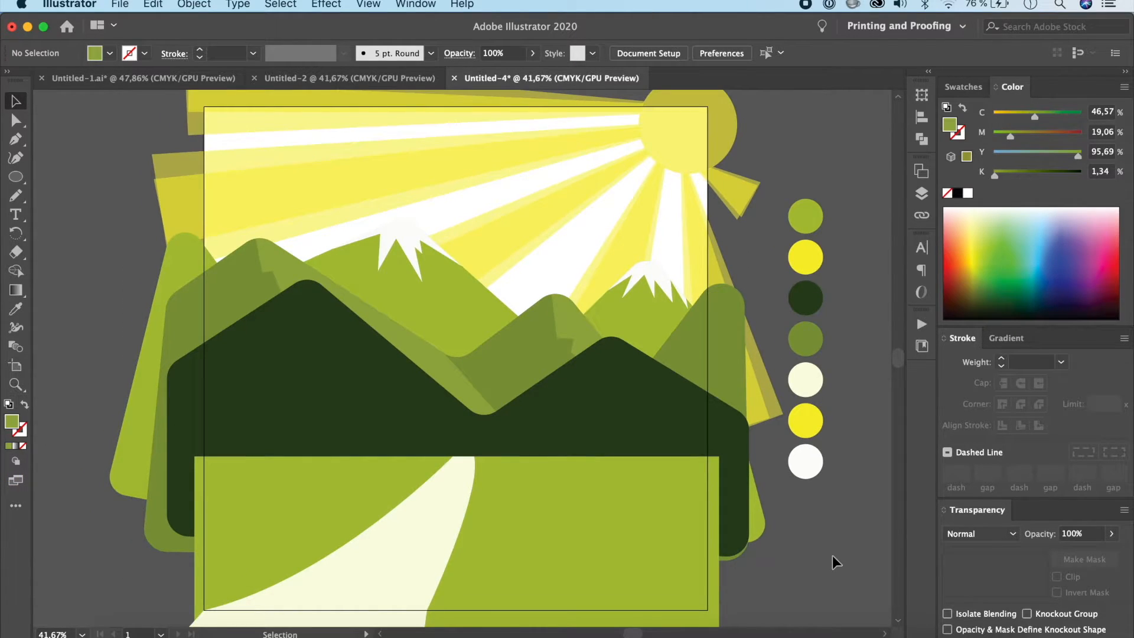
pyautogui.hscroll(-5, 834, 561)
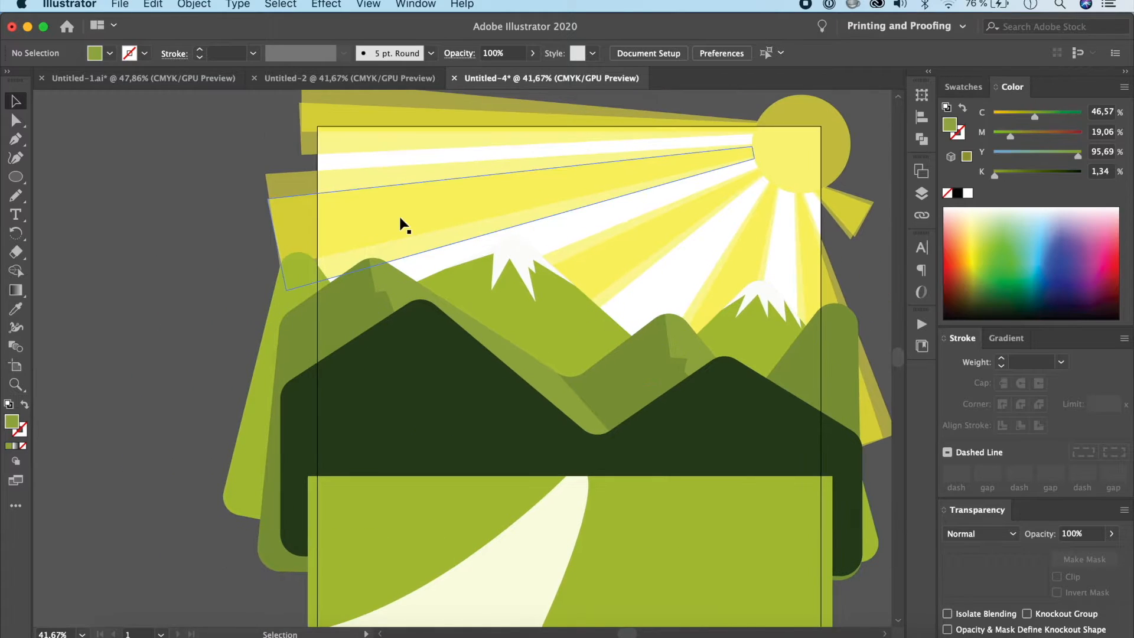
pyautogui.click(205, 79)
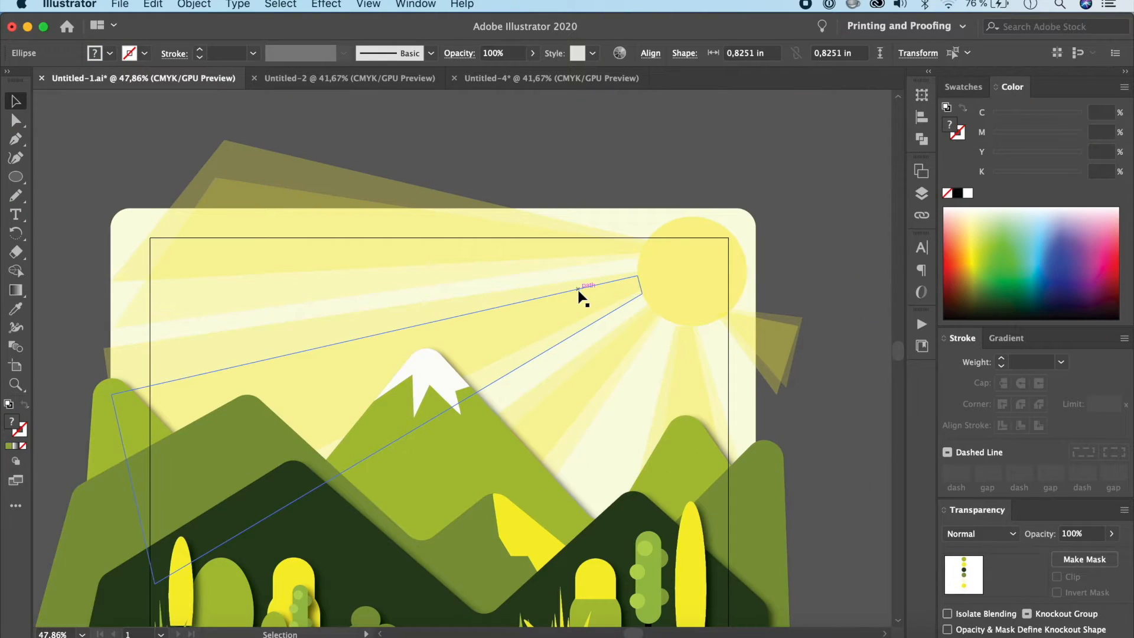
pyautogui.scroll(-5, 578, 295)
pyautogui.scroll(4, 577, 289)
pyautogui.hscroll(-4, 578, 289)
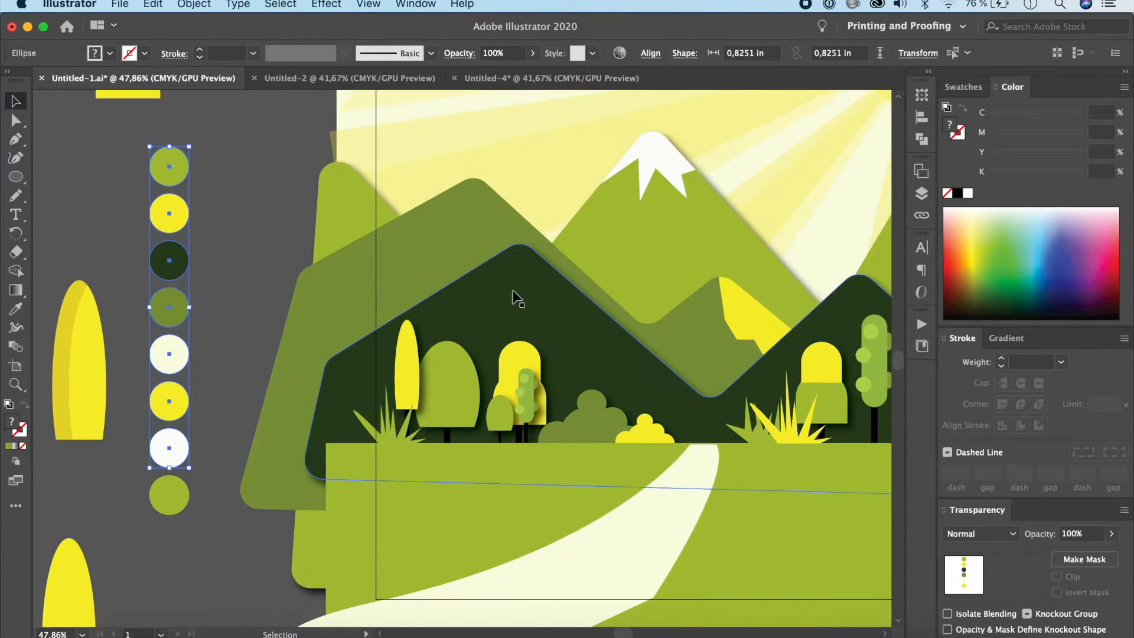
pyautogui.scroll(-1, 451, 384)
pyautogui.hscroll(2, 451, 384)
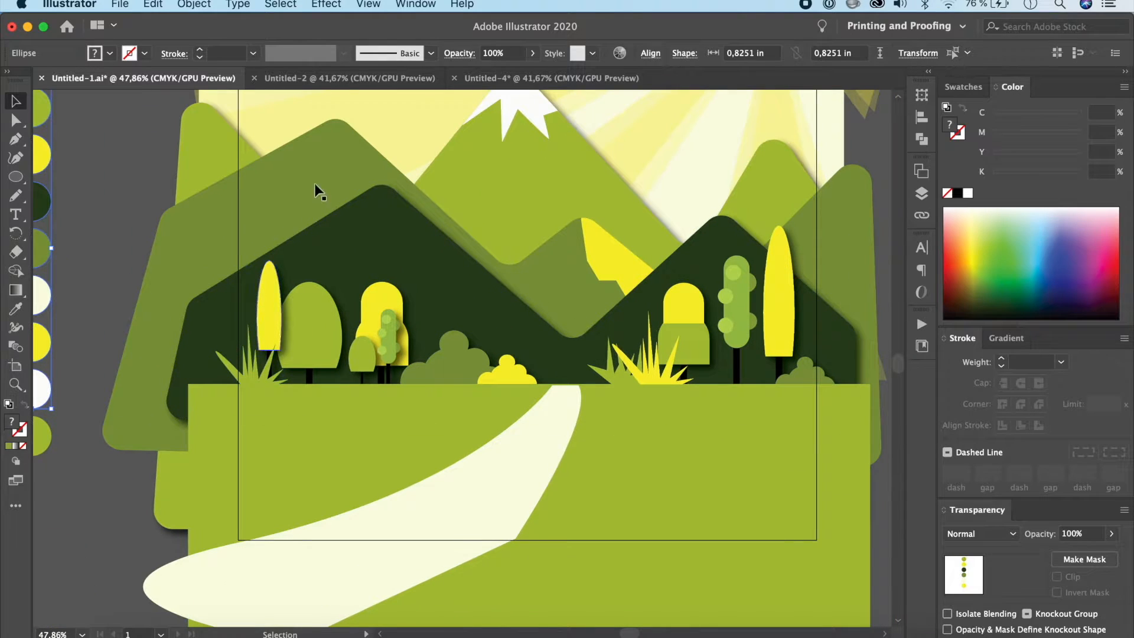
pyautogui.click(545, 83)
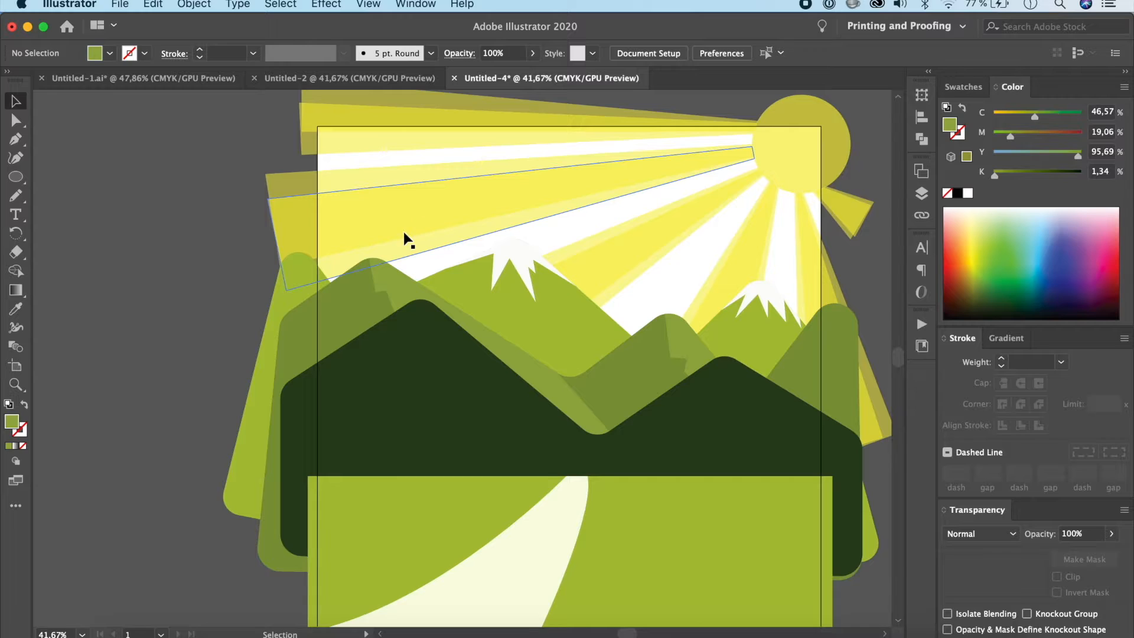
# Step: Create a second, portrait-shaped artboard in the empty area beside the landscape for the tree drawings
pyautogui.hscroll(-10, 405, 234)
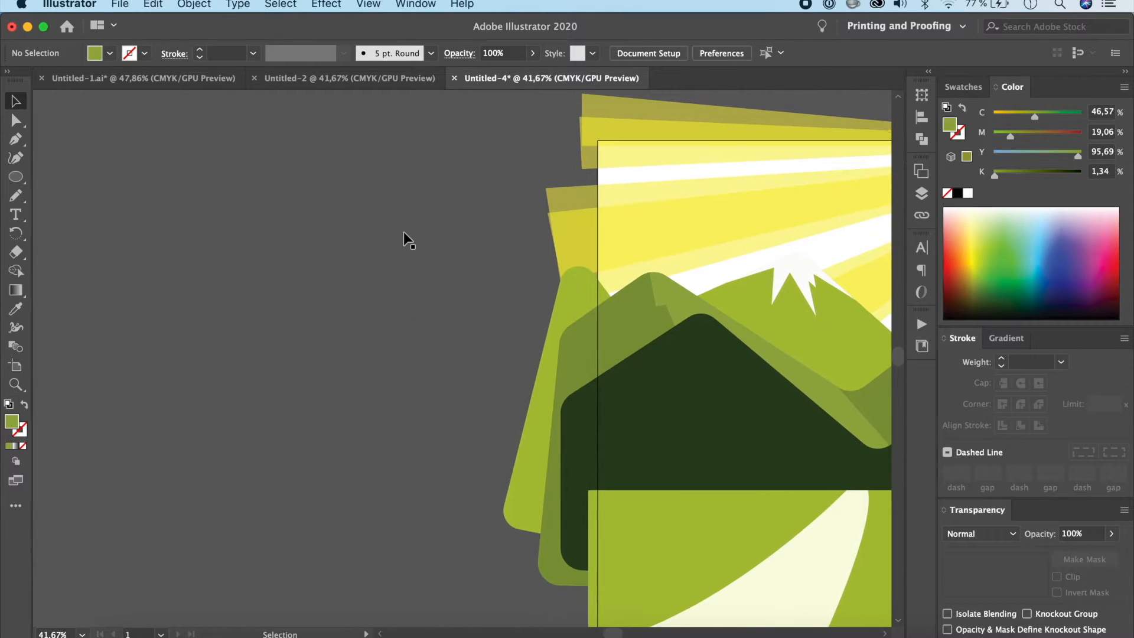
pyautogui.click(16, 365)
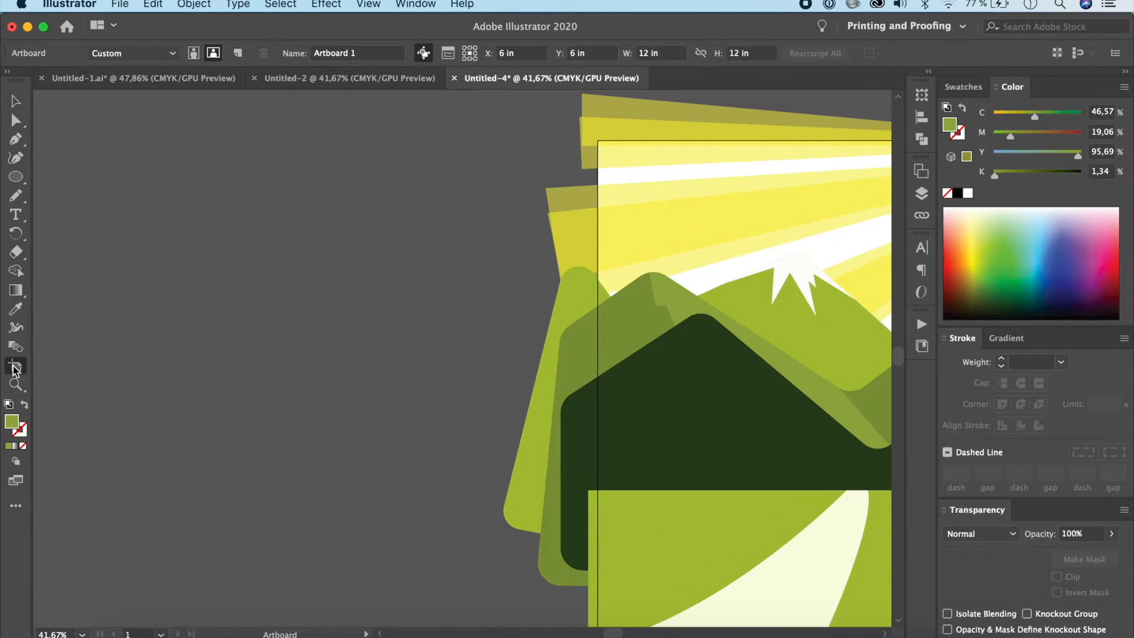
pyautogui.moveTo(103, 176); pyautogui.dragTo(447, 584)
# Step: Draw an upright green ellipse on the new artboard and a wider rectangle overlapping its lower part
pyautogui.click(15, 177)
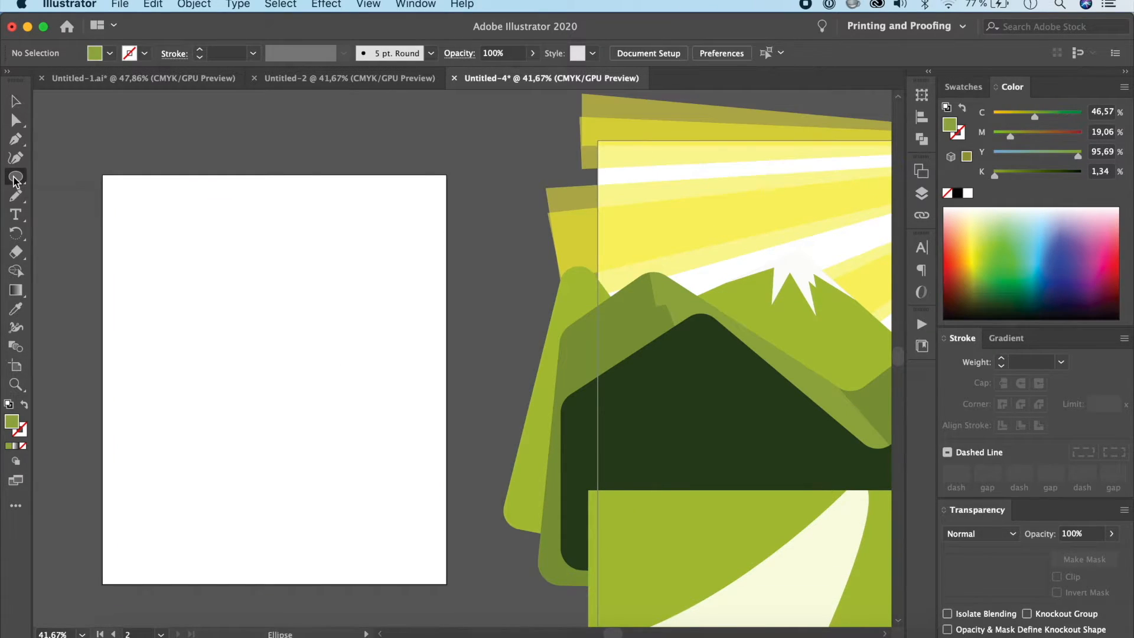
pyautogui.moveTo(147, 210); pyautogui.dragTo(219, 329)
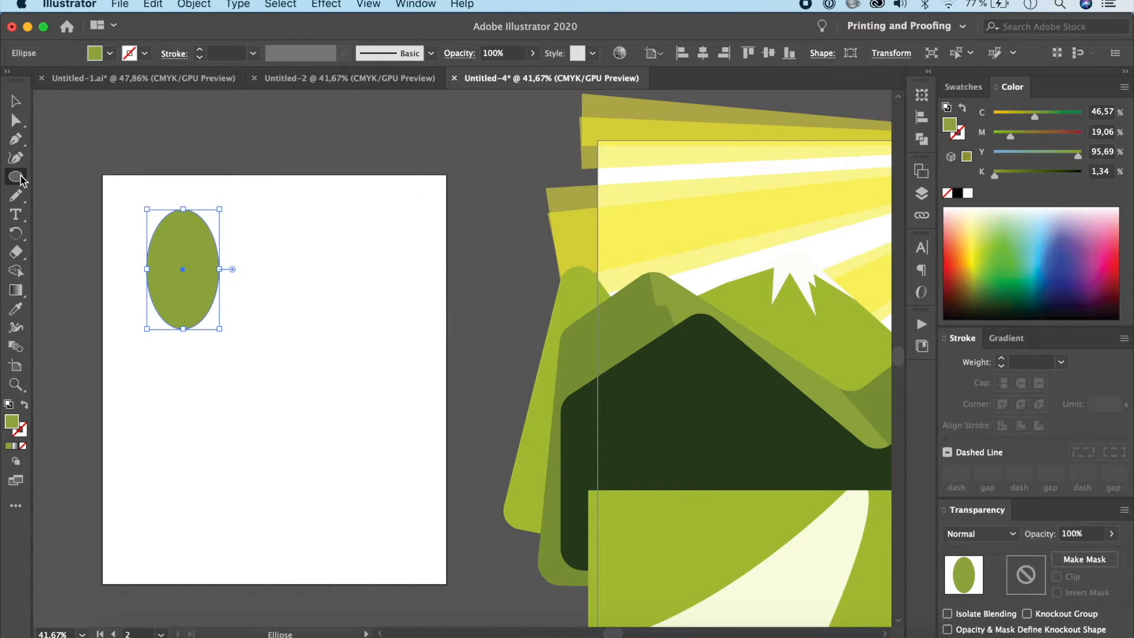
pyautogui.moveTo(21, 178); pyautogui.dragTo(94, 176)
pyautogui.moveTo(128, 291); pyautogui.dragTo(240, 365)
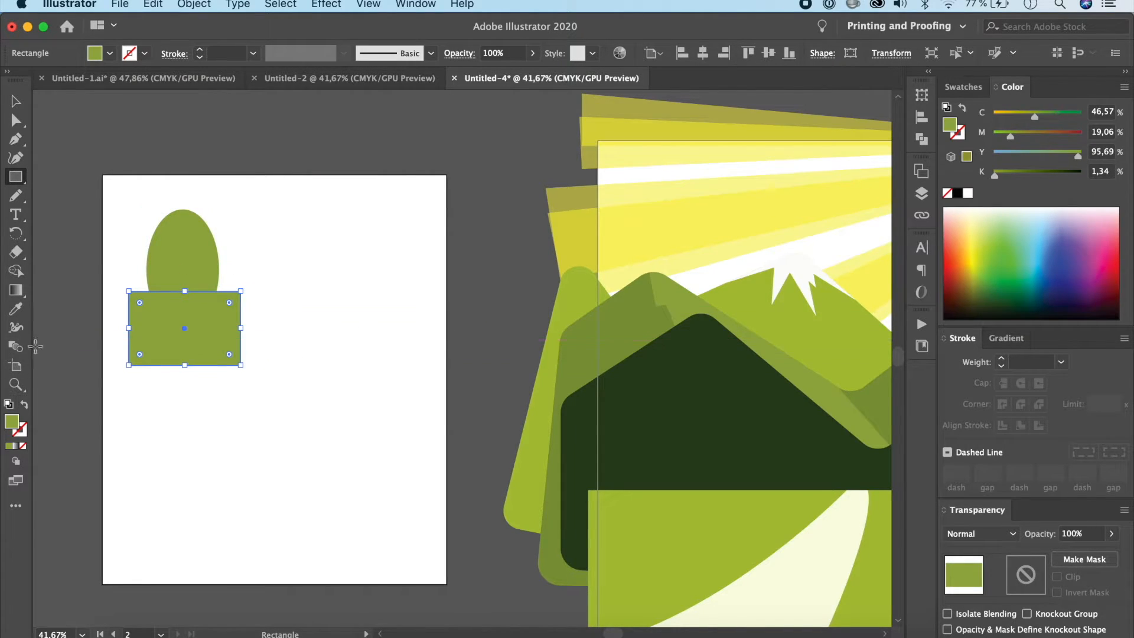
# Step: Remove the rectangle and the ellipse's overlapped lower part with Shape Builder, leaving a flat-bottomed tree crown
pyautogui.click(16, 101)
pyautogui.moveTo(127, 195); pyautogui.dragTo(264, 423)
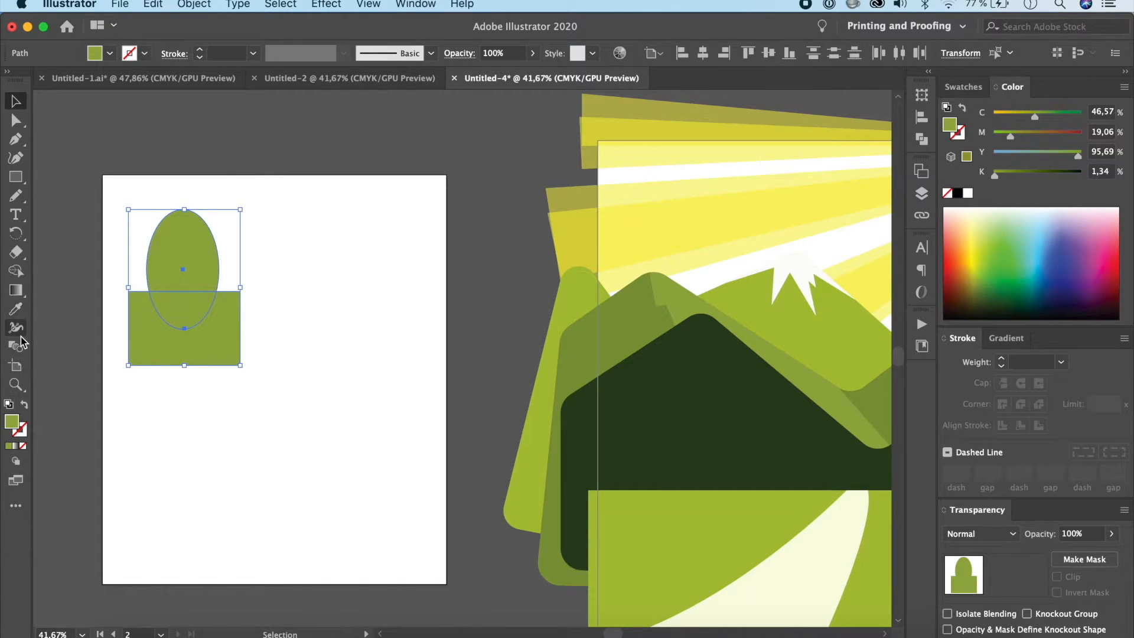
pyautogui.click(16, 271)
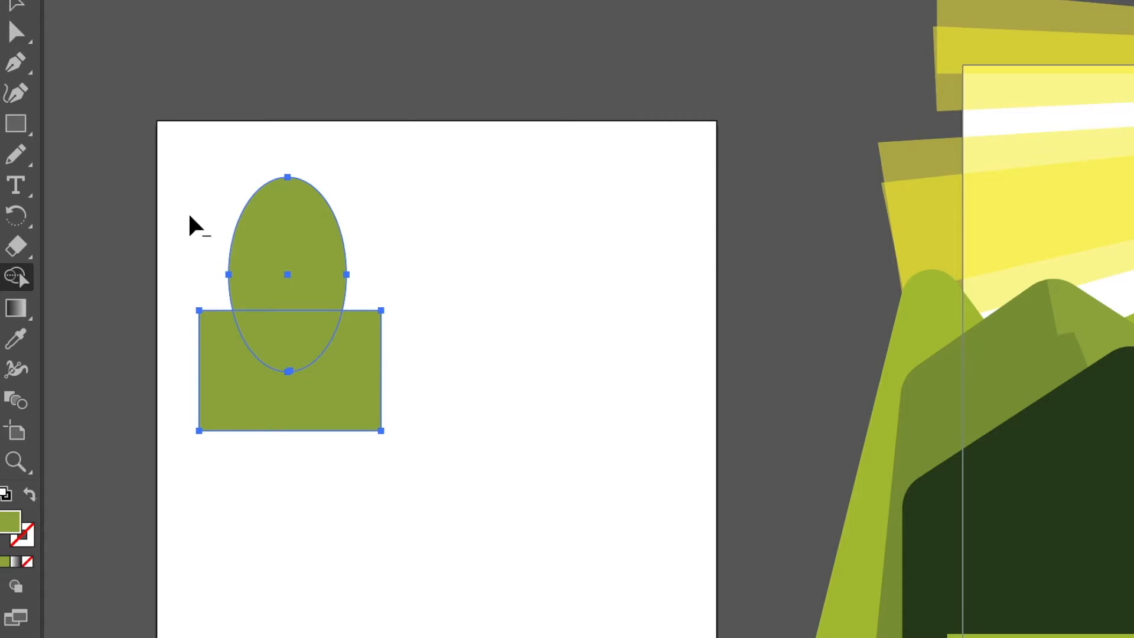
pyautogui.keyDown('alt'); pyautogui.click(243, 389); pyautogui.keyUp('alt')
pyautogui.keyDown('alt'); pyautogui.click(310, 338); pyautogui.keyUp('alt')
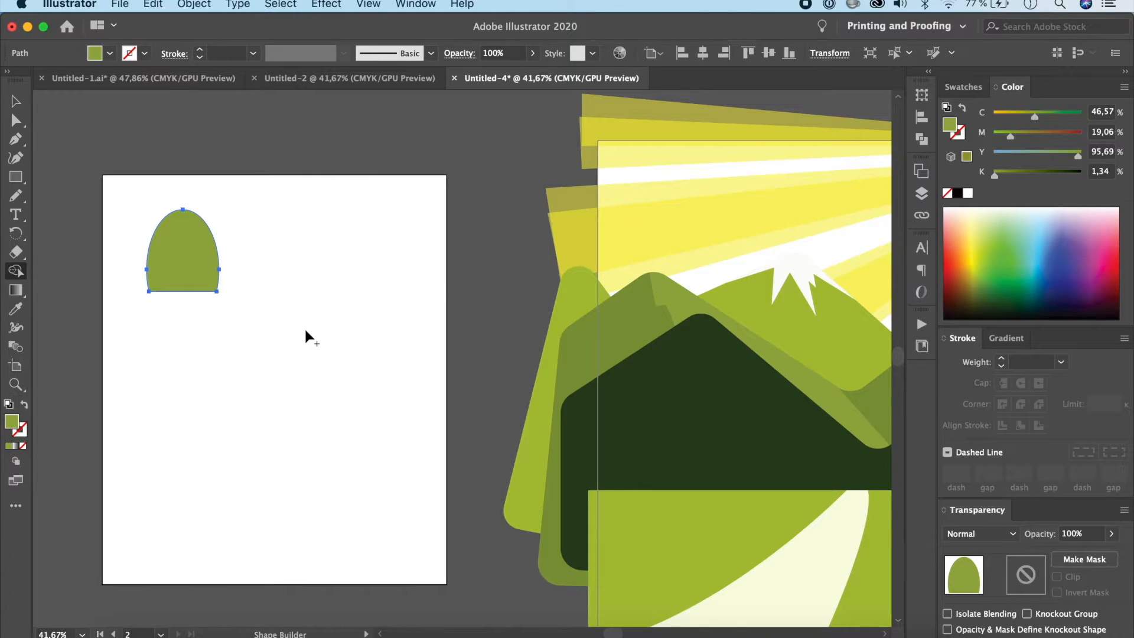
pyautogui.click(19, 103)
pyautogui.click(256, 284)
# Step: Draw a narrow rectangular trunk under the green crown and fill it with black
pyautogui.click(19, 179)
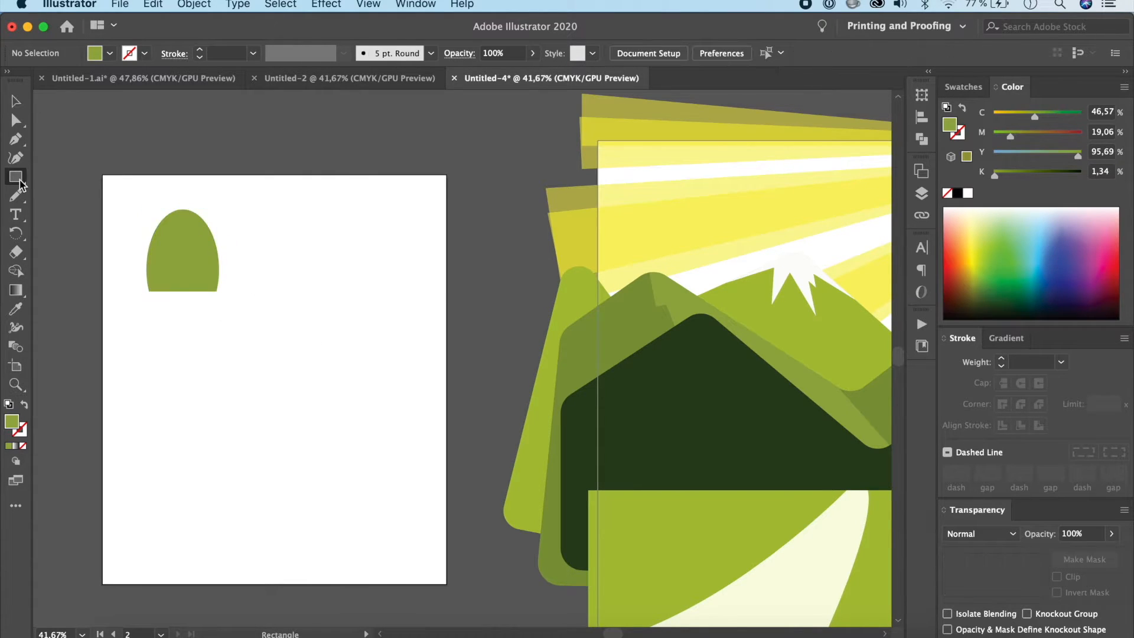
pyautogui.moveTo(177, 282); pyautogui.dragTo(187, 329)
pyautogui.press('i')
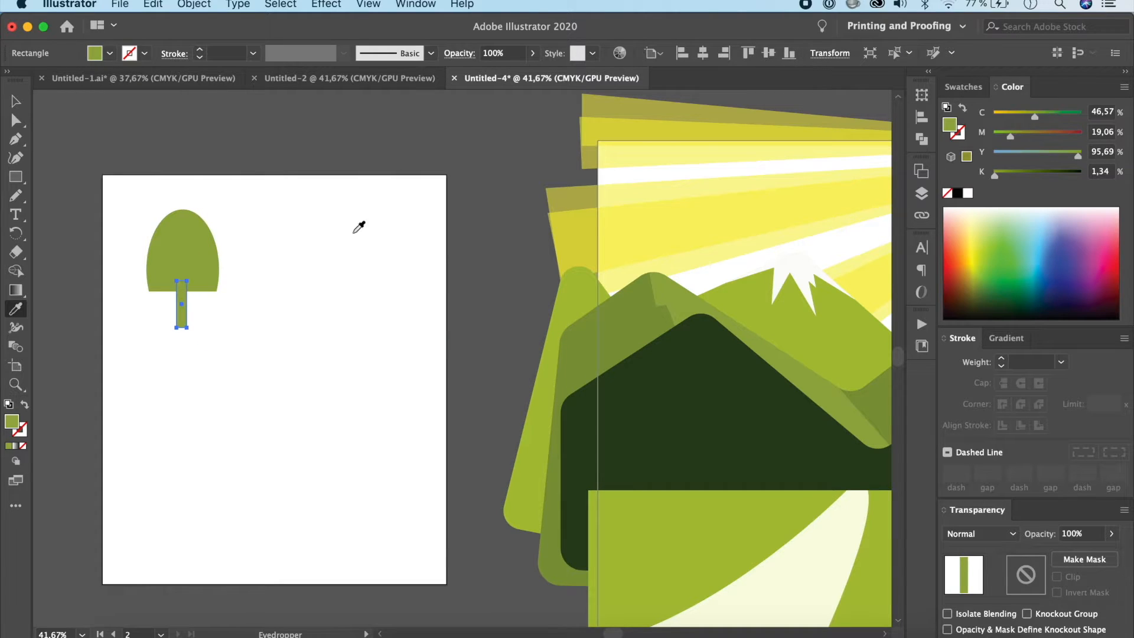
pyautogui.click(958, 194)
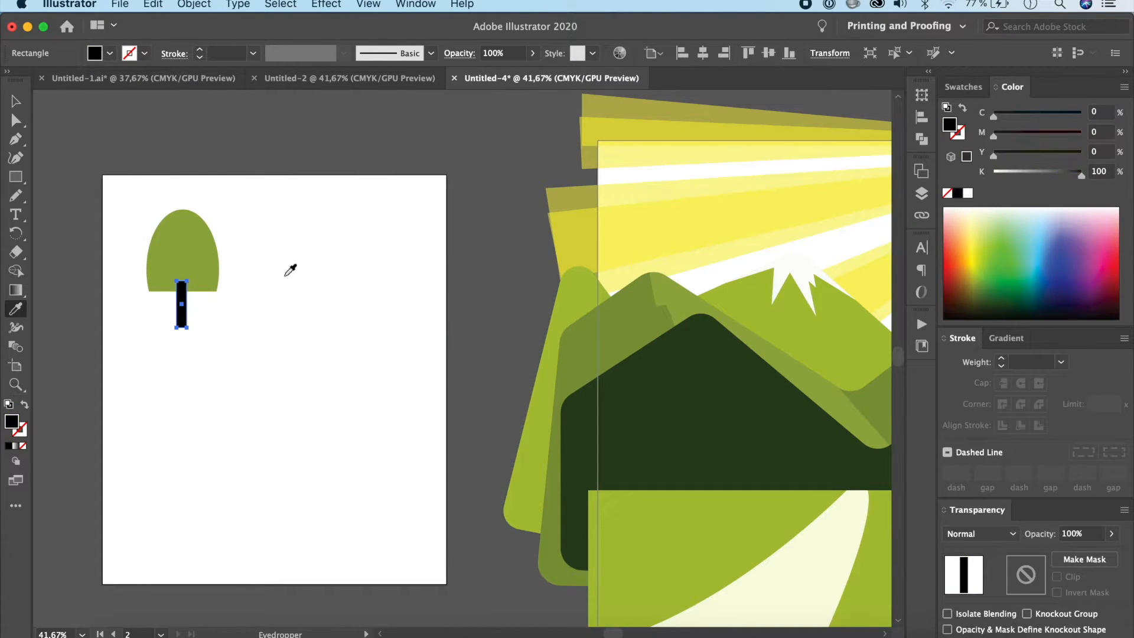
# Step: Group the green crown with its black trunk and deselect the tree
pyautogui.press('v')
pyautogui.moveTo(246, 204); pyautogui.dragTo(150, 339)
pyautogui.press('super+g')
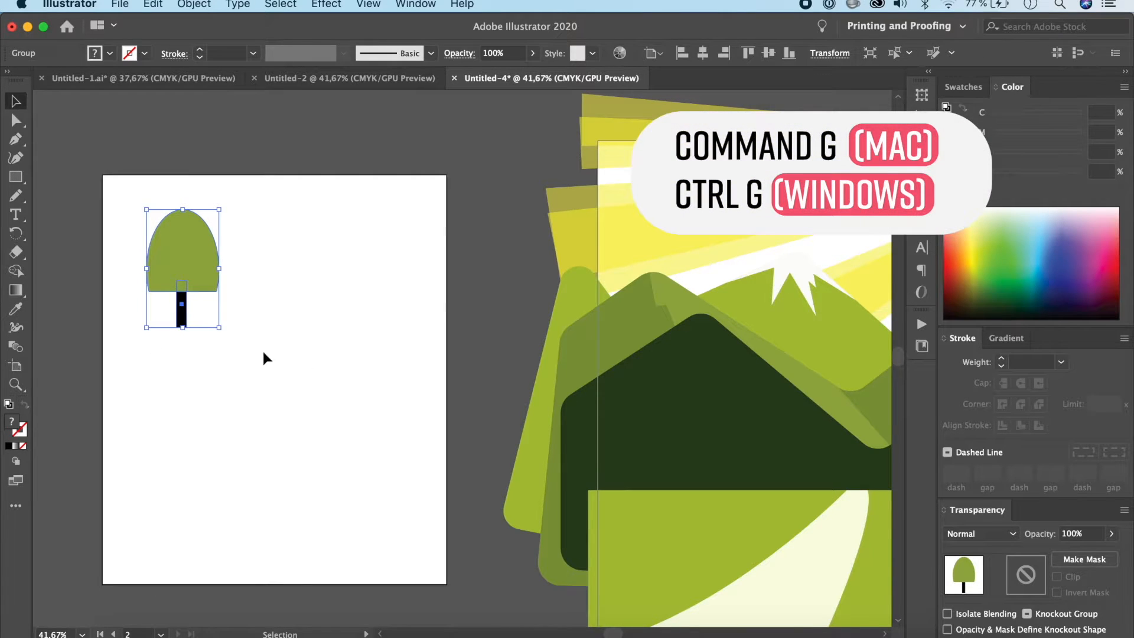
pyautogui.click(410, 413)
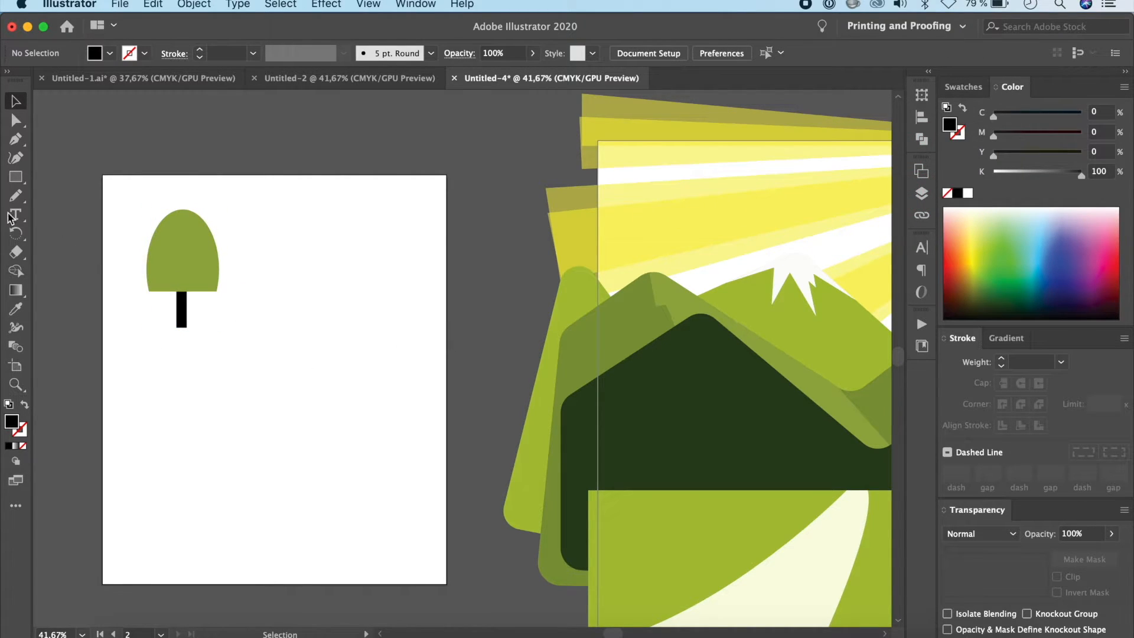
# Step: Draw a tall, narrow ellipse beside the green tree and a rectangle overlapping its lower end
pyautogui.moveTo(16, 177); pyautogui.dragTo(74, 192)
pyautogui.moveTo(255, 208); pyautogui.dragTo(302, 322)
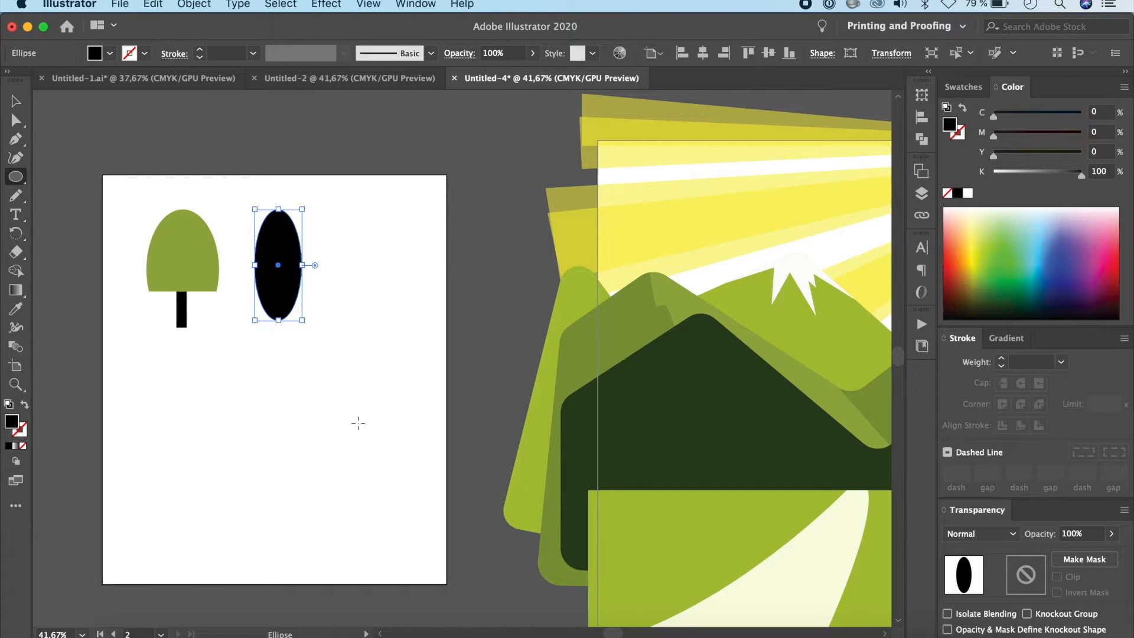
pyautogui.hscroll(5, 358, 423)
pyautogui.scroll(-5, 356, 424)
pyautogui.hscroll(2, 356, 423)
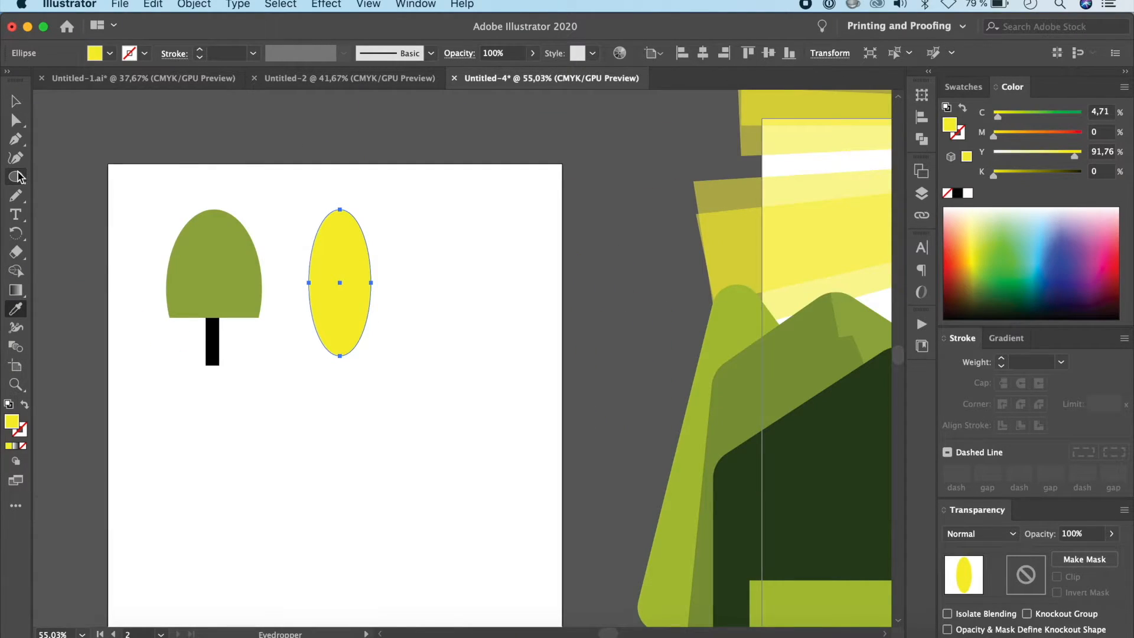
pyautogui.moveTo(18, 175); pyautogui.dragTo(89, 174)
pyautogui.moveTo(298, 334); pyautogui.dragTo(384, 424)
# Step: Cut off the narrow ellipse's lower end and the rectangle with Shape Builder to form a flat-bottomed yellow crown
pyautogui.press('v')
pyautogui.click(15, 272)
pyautogui.keyDown('alt'); pyautogui.click(332, 376); pyautogui.keyUp('alt')
pyautogui.keyDown('alt'); pyautogui.click(339, 344); pyautogui.keyUp('alt')
# Step: Draw a thin rectangular trunk under the yellow crown and give it the black of the green tree's trunk
pyautogui.press('super+shift+a')
pyautogui.press('m')
pyautogui.moveTo(339, 324); pyautogui.dragTo(345, 366)
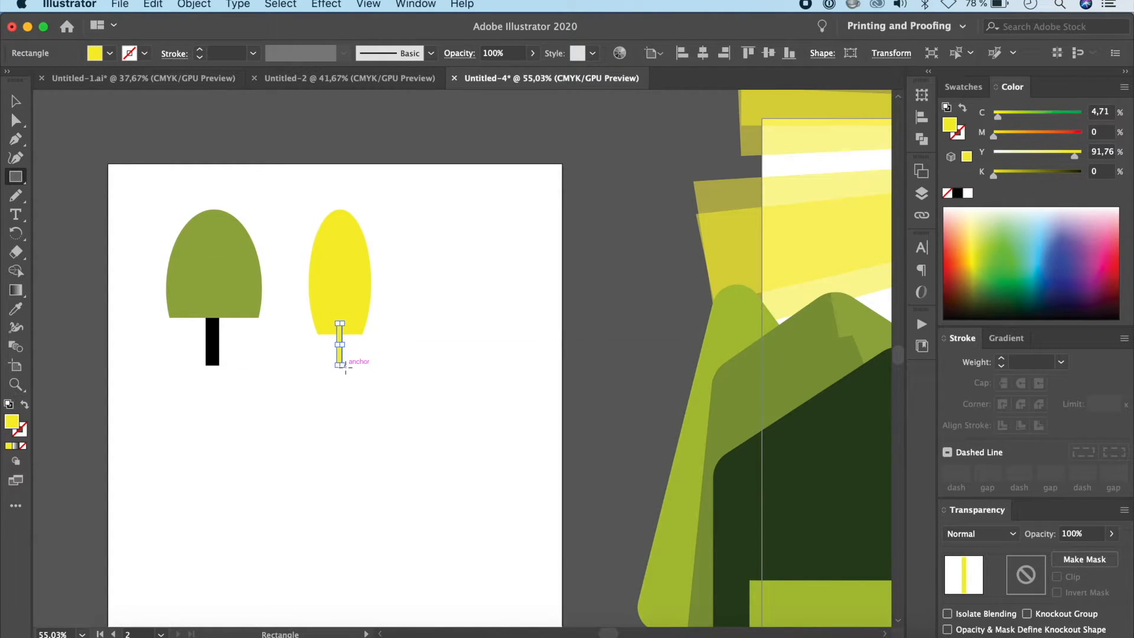
pyautogui.press('i')
pyautogui.click(212, 343)
pyautogui.click(16, 101)
pyautogui.click(295, 358)
# Step: Narrow the green tree's trunk inside its group, centre it under the crown, and leave the group
pyautogui.click(213, 344)
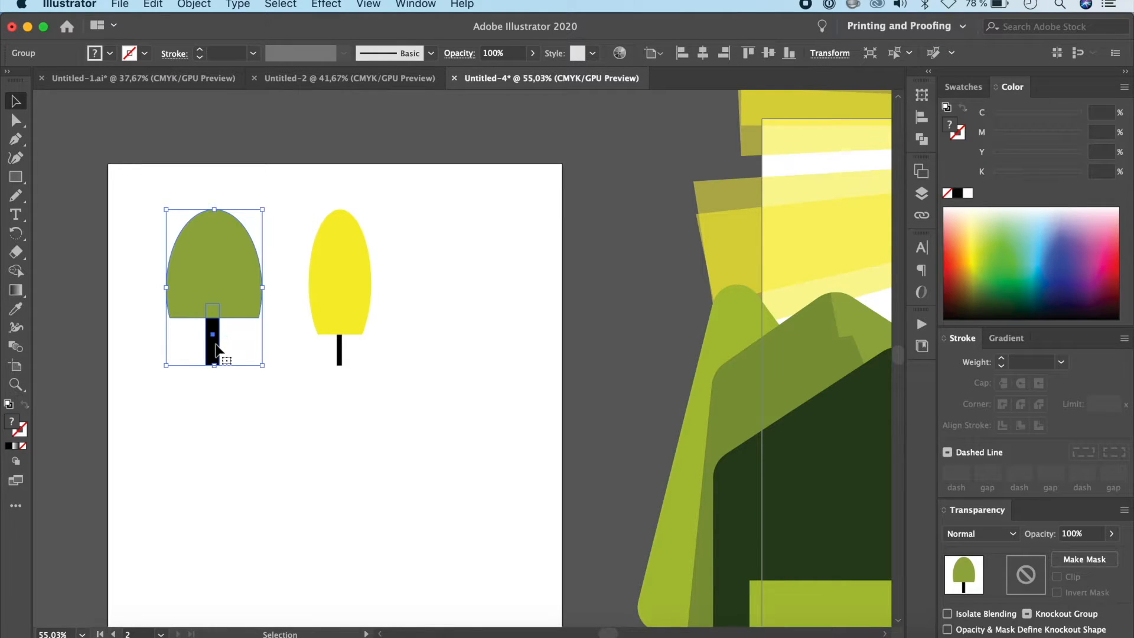
pyautogui.doubleClick(215, 345)
pyautogui.click(214, 341)
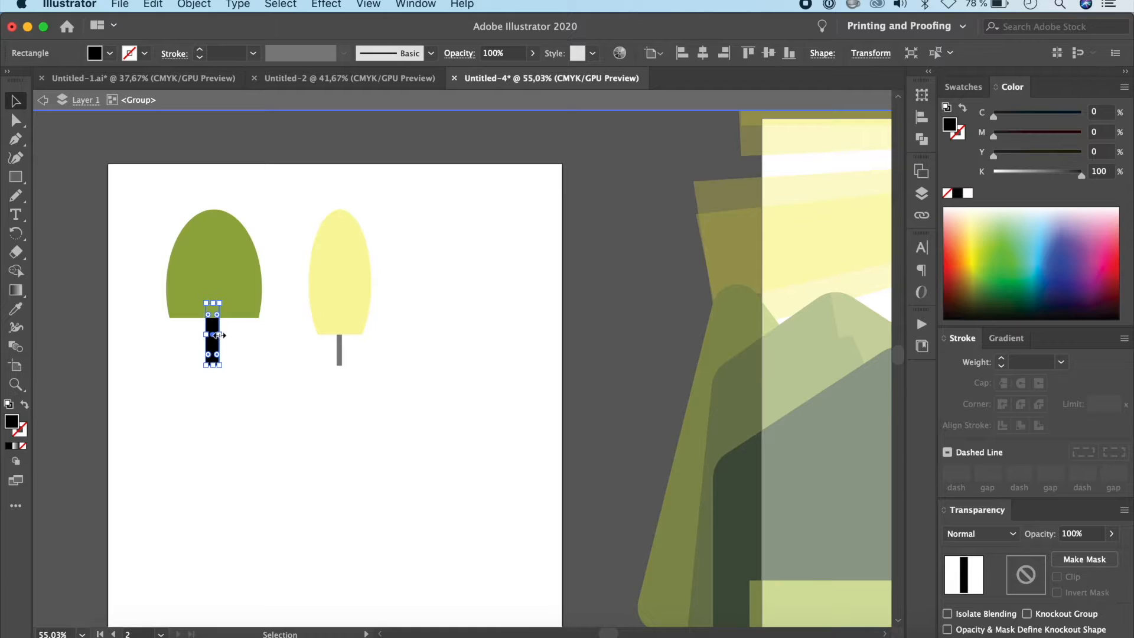
pyautogui.moveTo(218, 335); pyautogui.dragTo(215, 353)
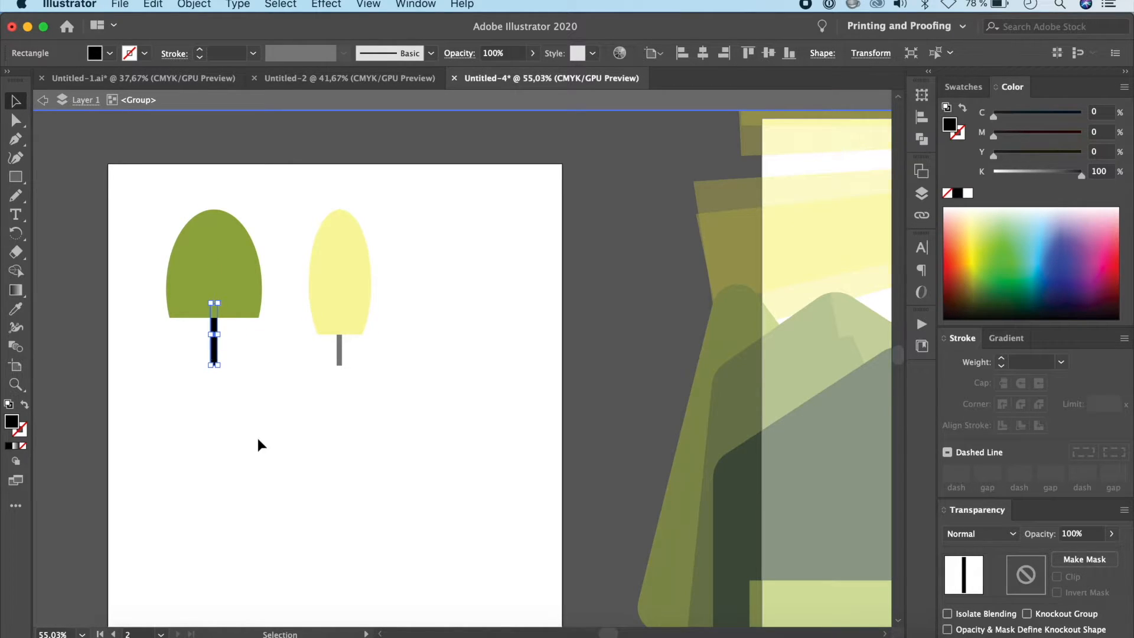
pyautogui.doubleClick(258, 445)
# Step: Check the tree shapes in Untitled-1.ai, and draw a tall black rectangle with fully rounded corners beside the yellow tree in Untitled-4
pyautogui.click(212, 76)
pyautogui.scroll(5, 540, 282)
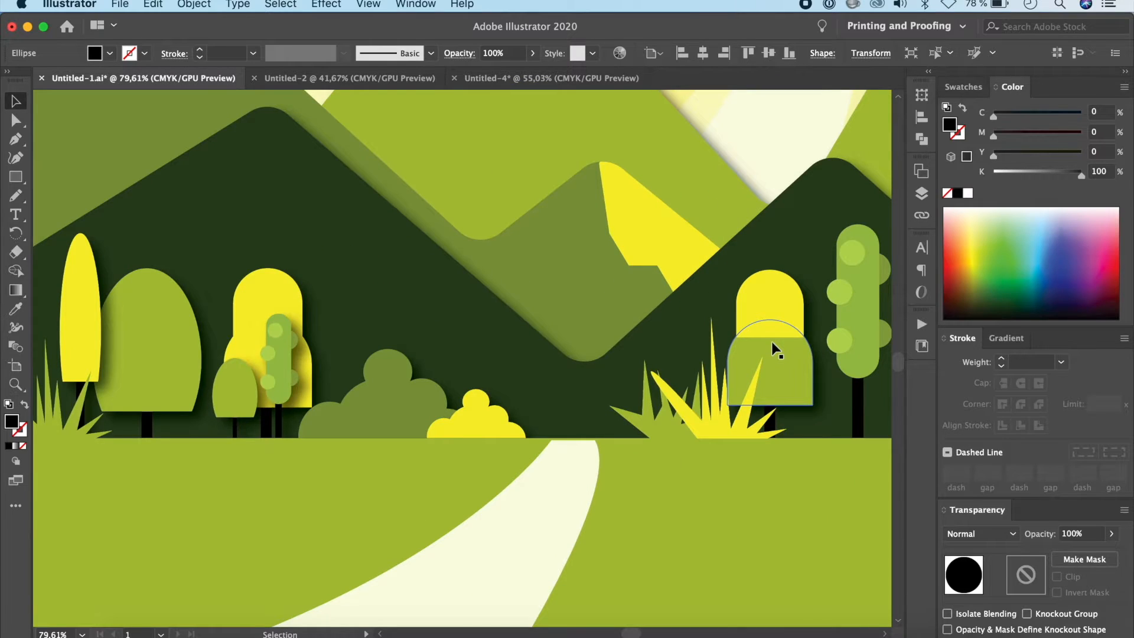
pyautogui.click(565, 77)
pyautogui.moveTo(16, 176); pyautogui.dragTo(56, 183)
pyautogui.moveTo(428, 216); pyautogui.dragTo(515, 378)
pyautogui.moveTo(440, 228); pyautogui.dragTo(471, 331)
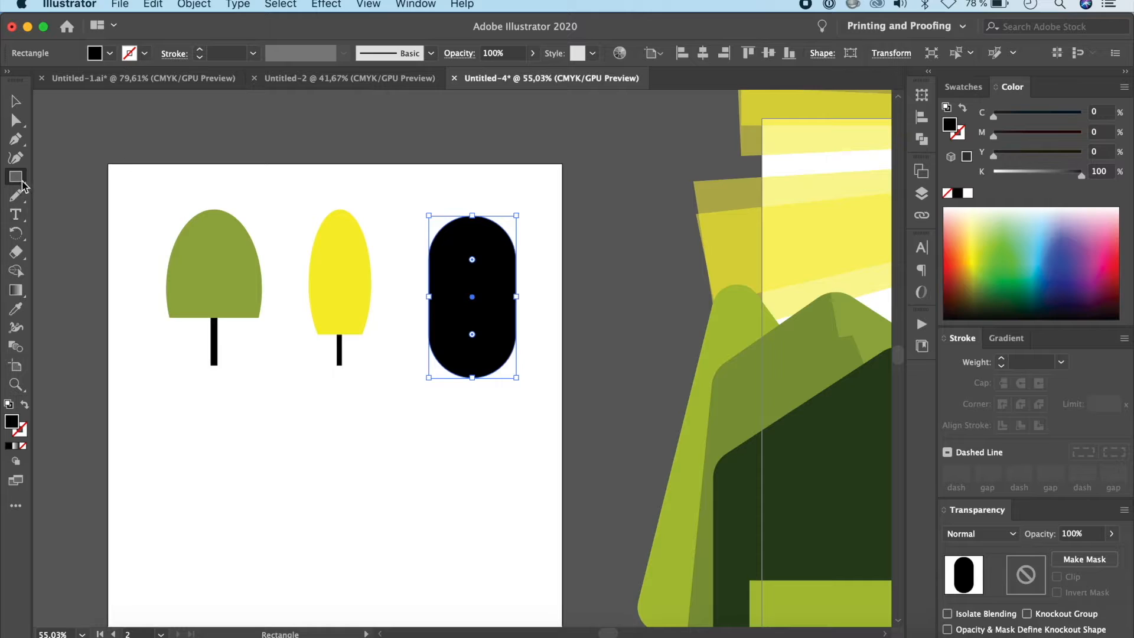
# Step: Draw a rectangle over the lower half of the black rounded shape and remove both overlapping areas with Shape Builder, leaving a dome
pyautogui.moveTo(399, 297); pyautogui.dragTo(547, 449)
pyautogui.press('v')
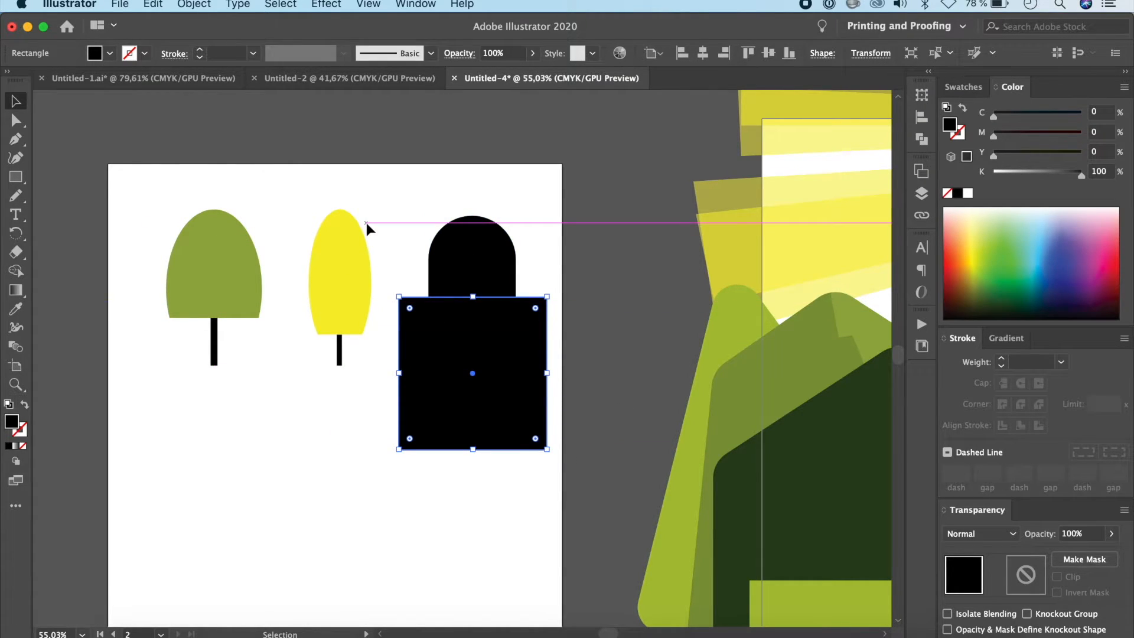
pyautogui.keyDown('shift'); pyautogui.click(503, 263); pyautogui.keyUp('shift')
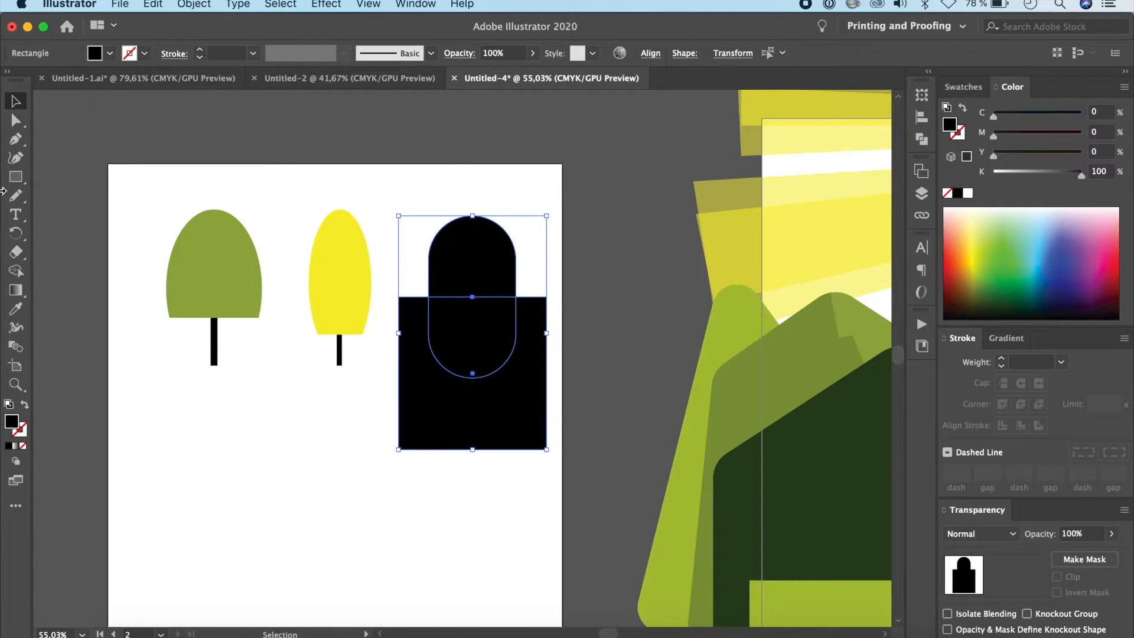
pyautogui.click(18, 272)
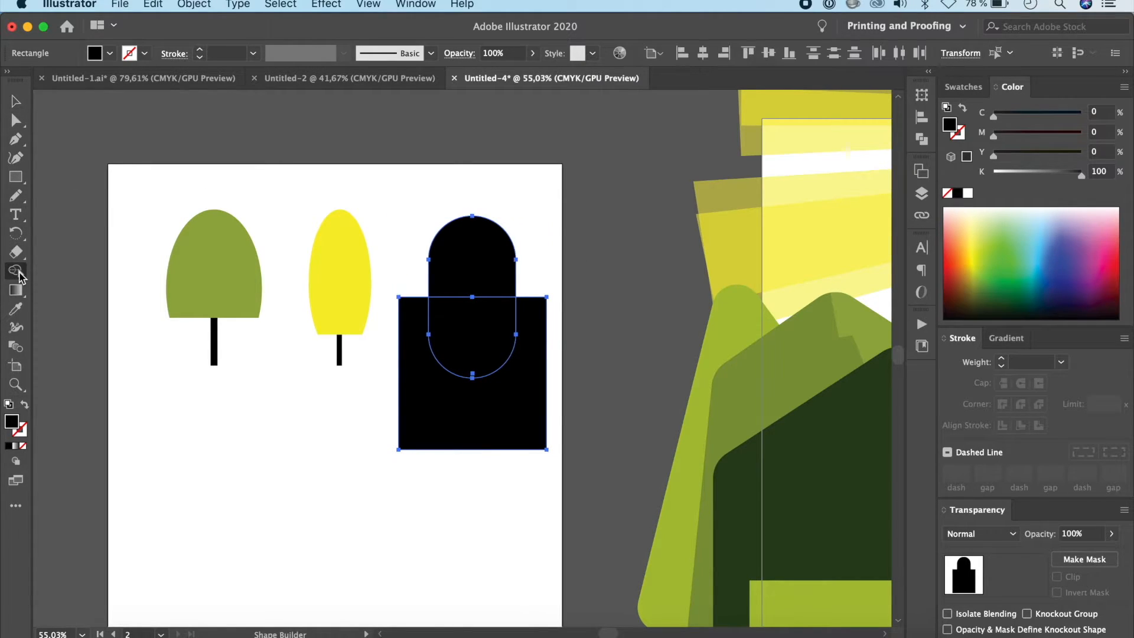
pyautogui.keyDown('alt'); pyautogui.click(436, 400); pyautogui.keyUp('alt')
pyautogui.keyDown('alt'); pyautogui.click(487, 338); pyautogui.keyUp('alt')
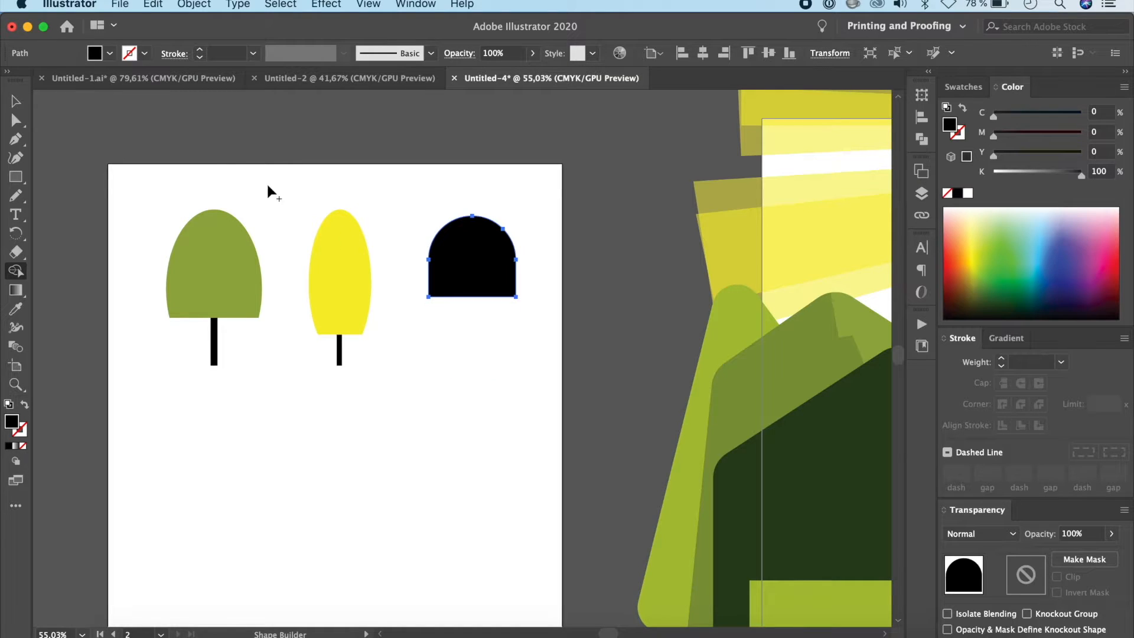
# Step: Duplicate the black dome, enlarge the copy slightly, and centre it lower down so it overlaps the original
pyautogui.click(15, 101)
pyautogui.click(481, 288)
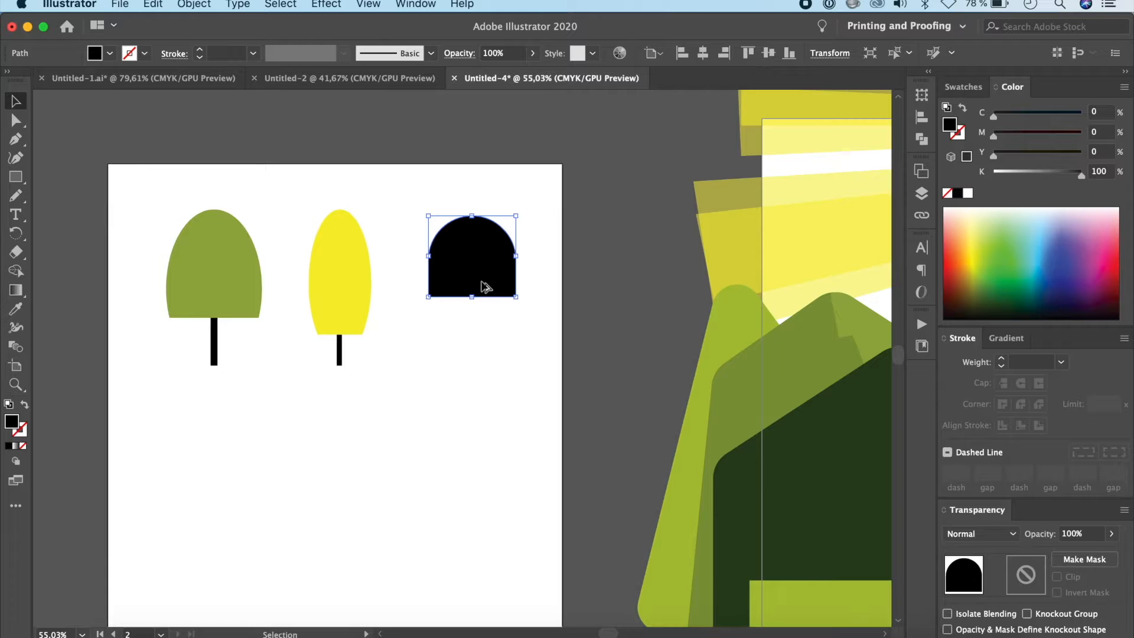
pyautogui.moveTo(482, 288); pyautogui.dragTo(526, 365)
pyautogui.moveTo(506, 312); pyautogui.dragTo(509, 335)
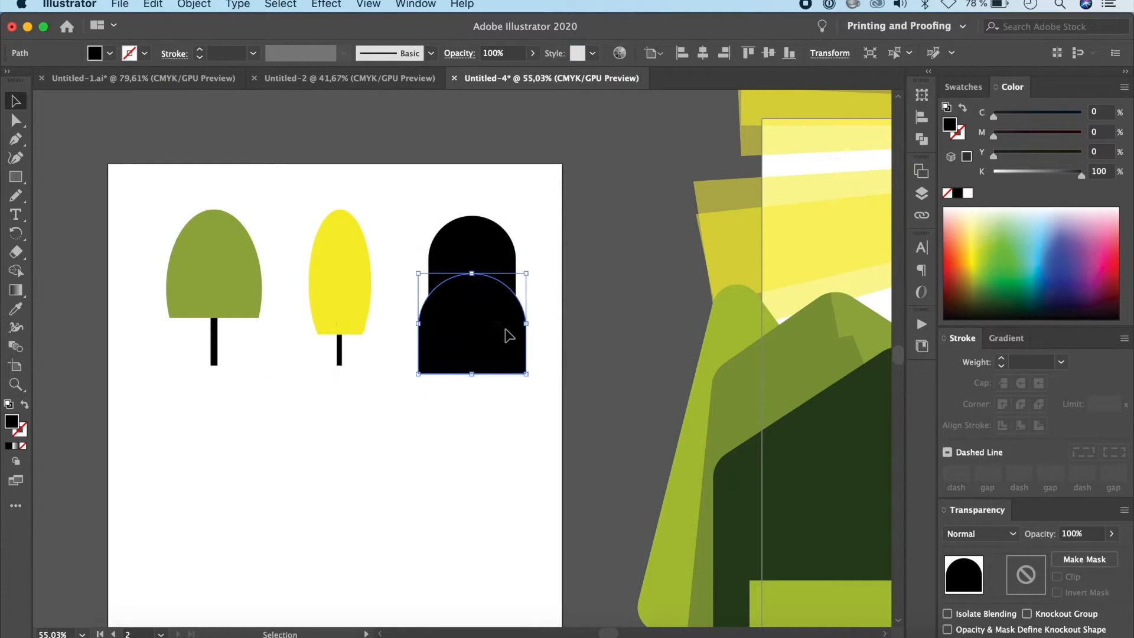
pyautogui.click(506, 424)
# Step: Give the lower dome the green tree's crown colour and the upper dome the yellow tree's crown colour with the Eyedropper
pyautogui.click(455, 341)
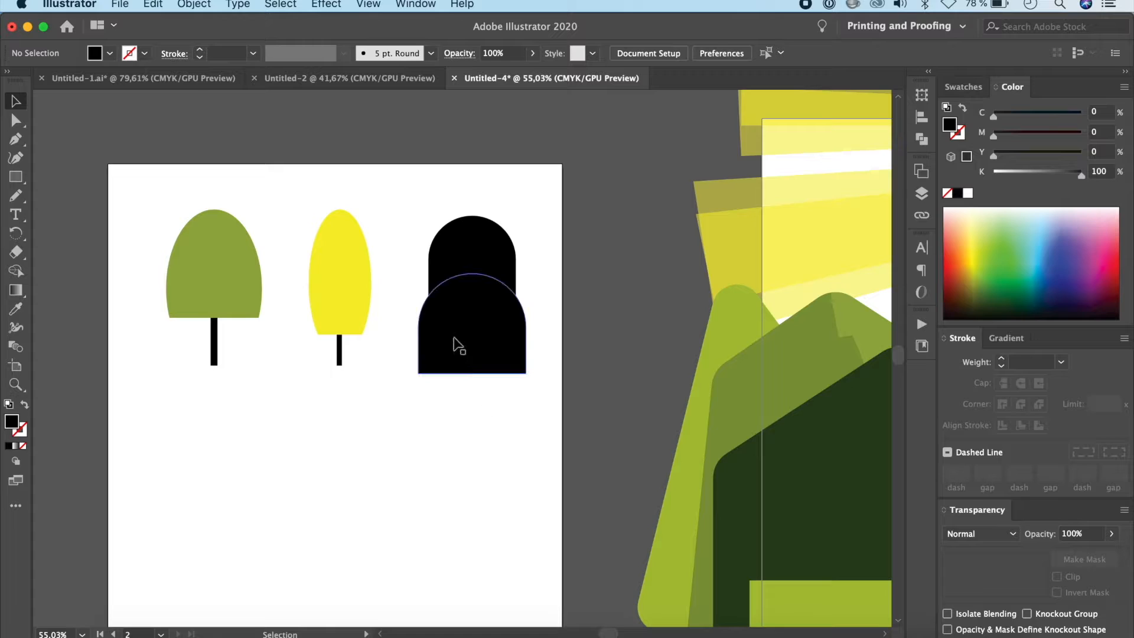
pyautogui.press('i')
pyautogui.click(228, 261)
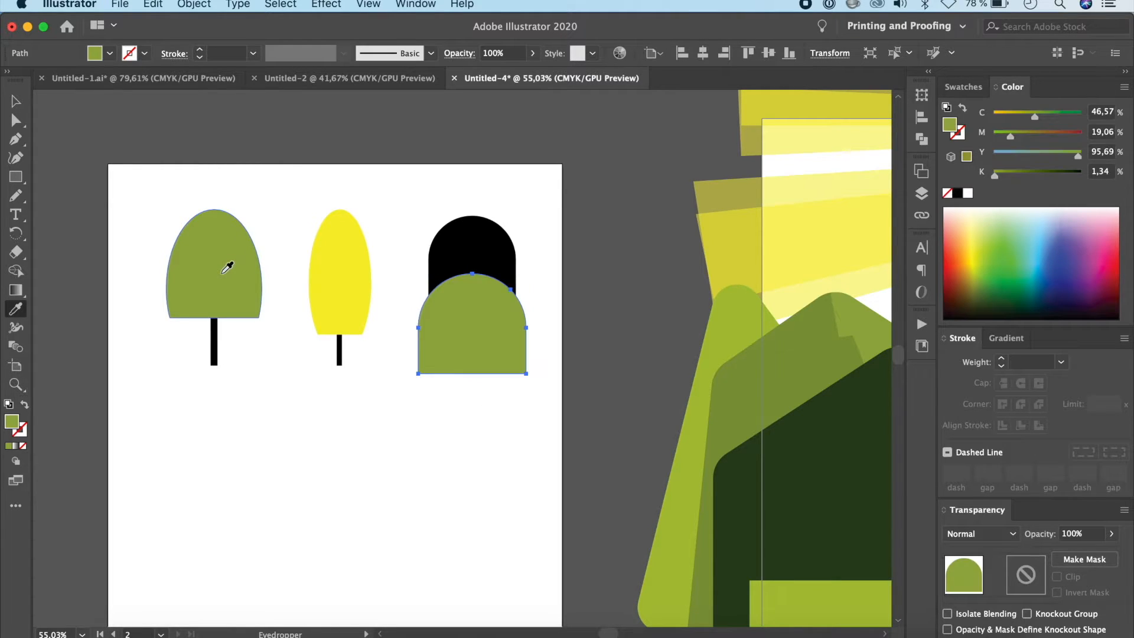
pyautogui.press('v')
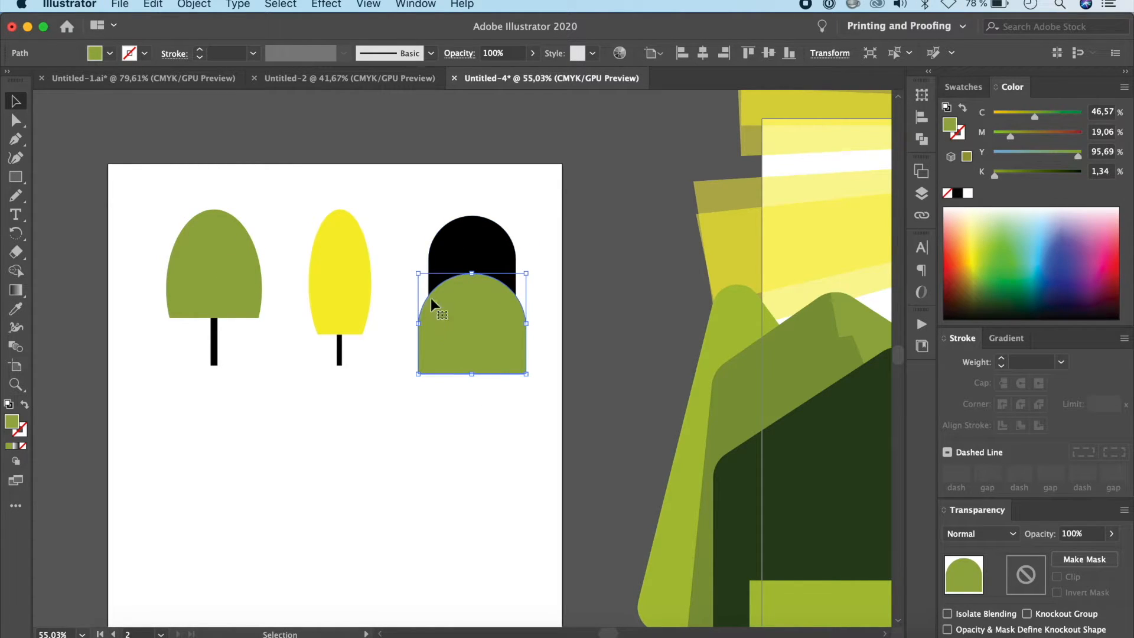
pyautogui.click(476, 236)
pyautogui.press('i')
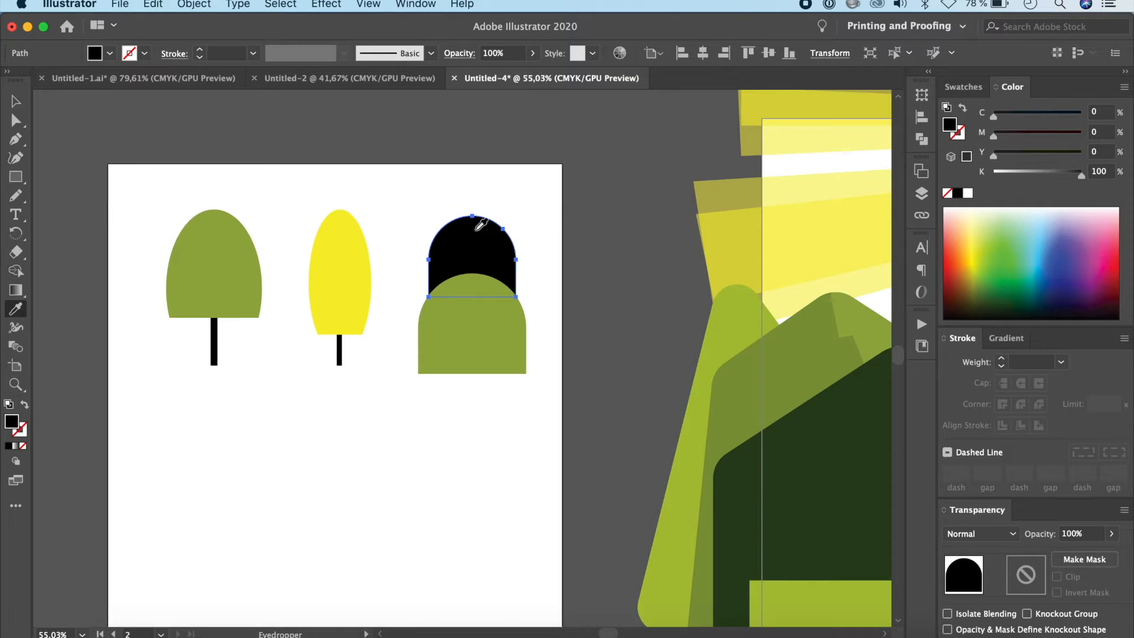
pyautogui.click(337, 255)
pyautogui.click(20, 106)
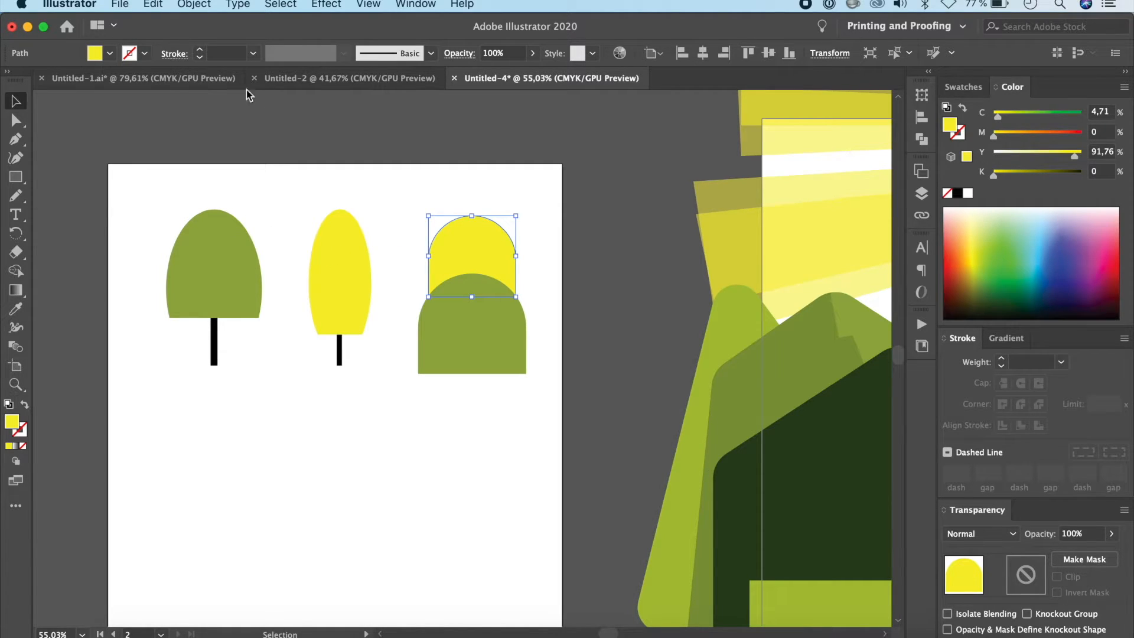
# Step: Check the two-tier tree in Untitled-1.ai, and bring the yellow dome in Untitled-4 to the front
pyautogui.click(177, 80)
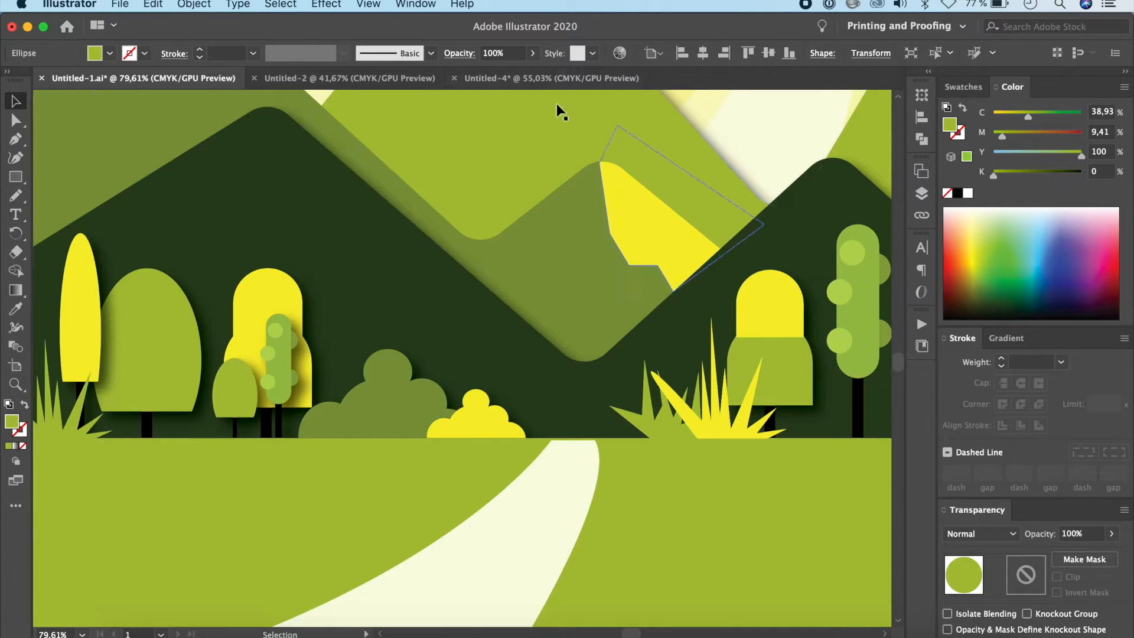
pyautogui.click(558, 78)
pyautogui.press('a')
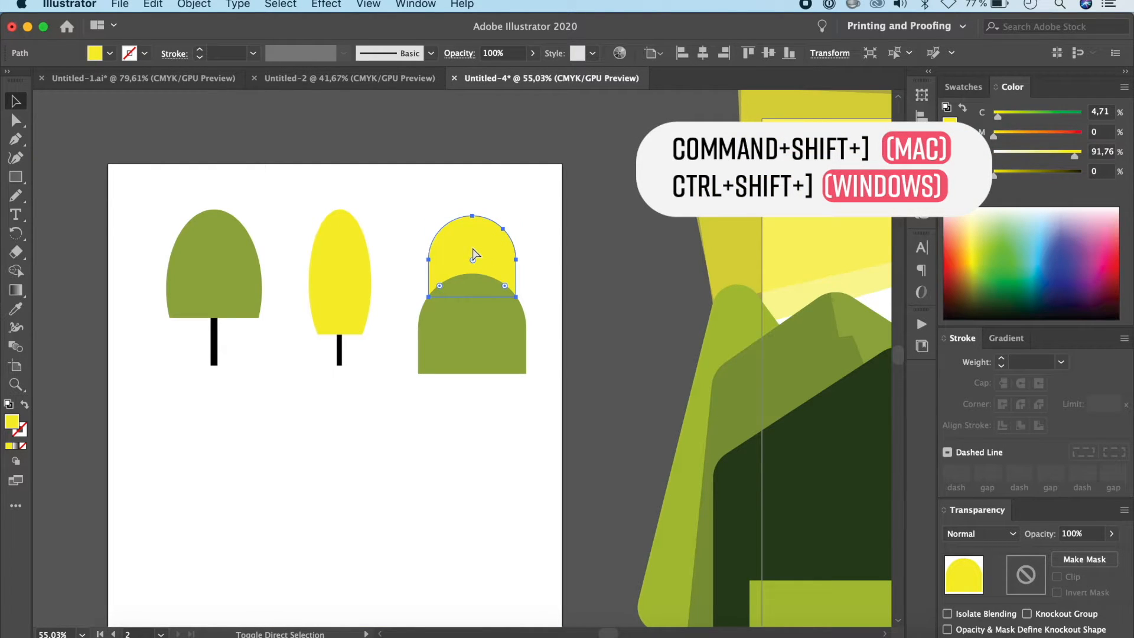
pyautogui.press('super+shift+bracketright')
pyautogui.click(496, 384)
# Step: Copy the yellow tree's trunk under the two-tier crown, centred and slightly wider
pyautogui.click(339, 354)
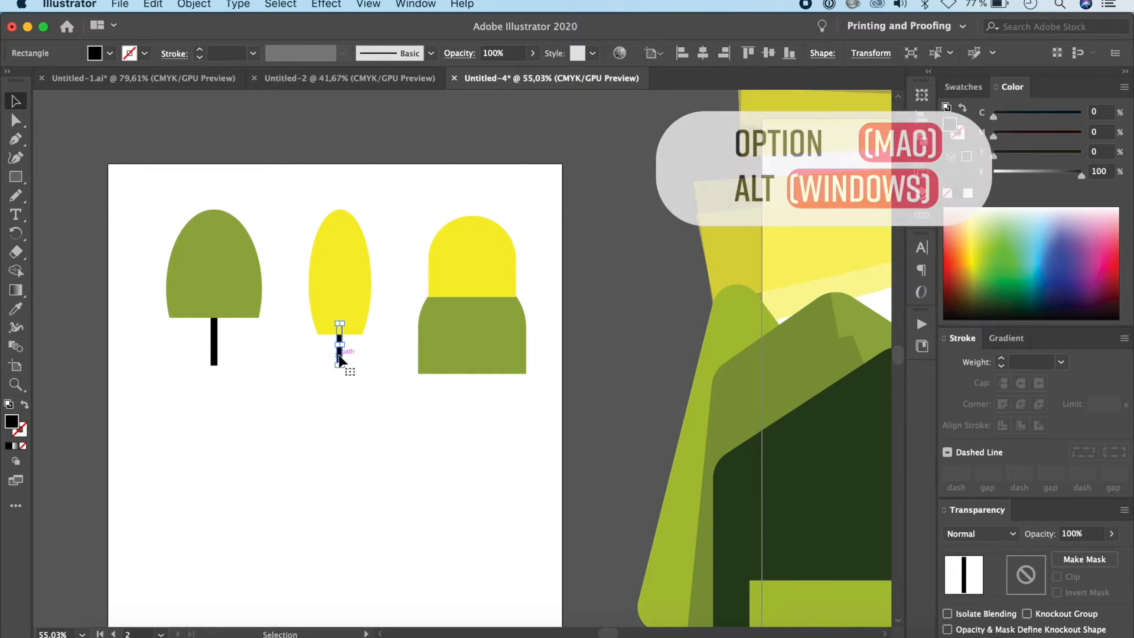
pyautogui.moveTo(339, 357); pyautogui.dragTo(478, 390)
pyautogui.click(493, 451)
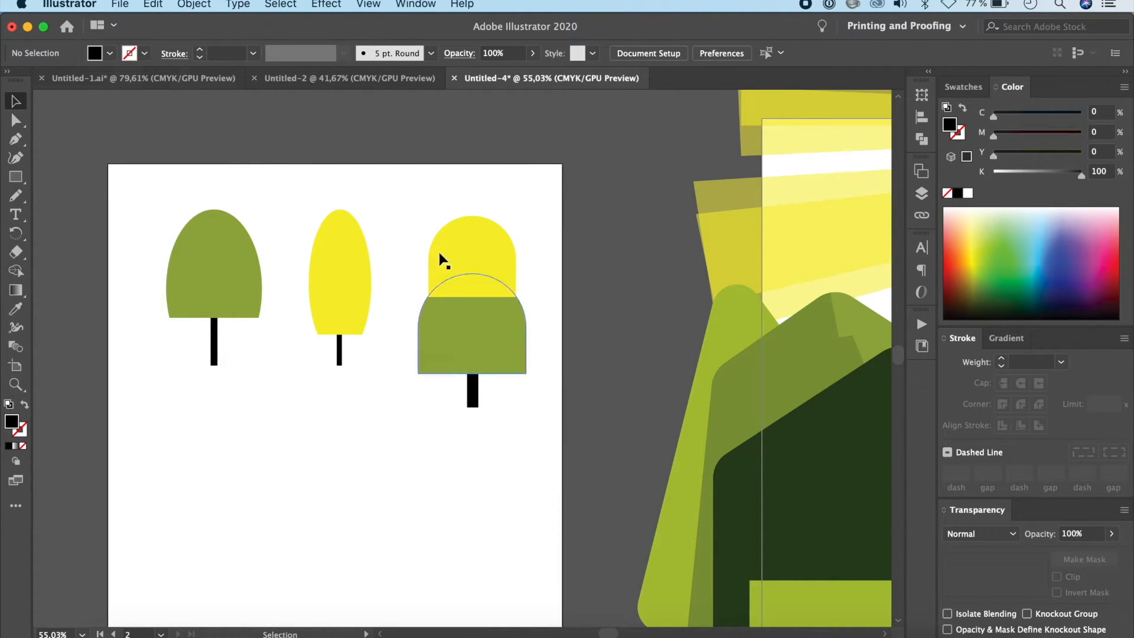
# Step: Check the trees in Untitled-1.ai, and duplicate the whole two-tier tree in Untitled-4 to the space below the green tree
pyautogui.click(151, 82)
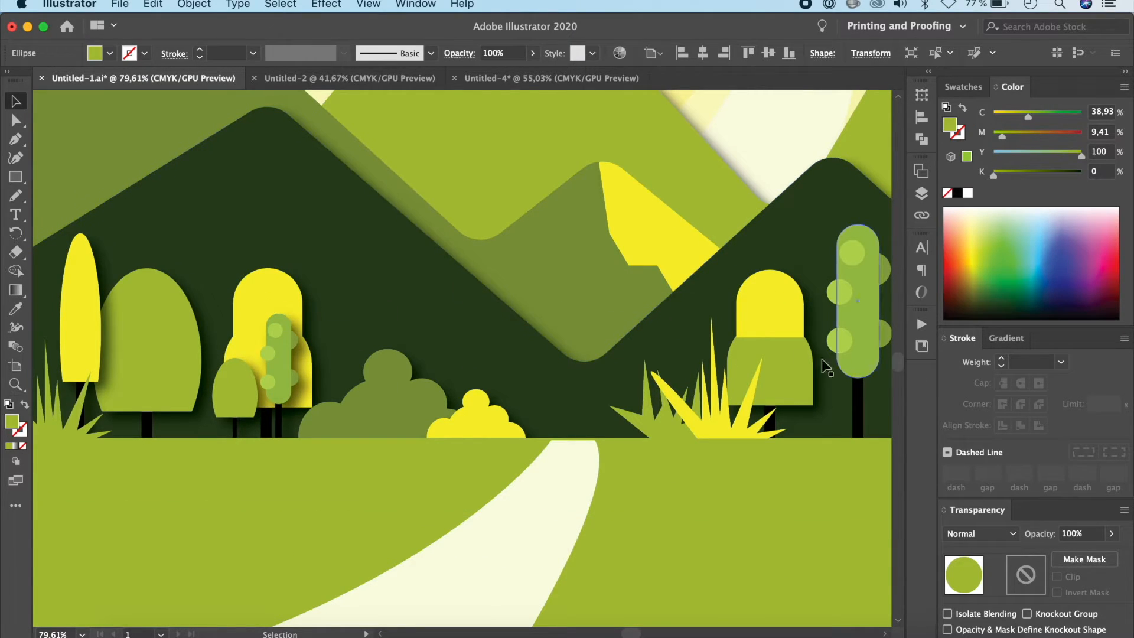
pyautogui.click(519, 79)
pyautogui.moveTo(544, 229); pyautogui.dragTo(480, 444)
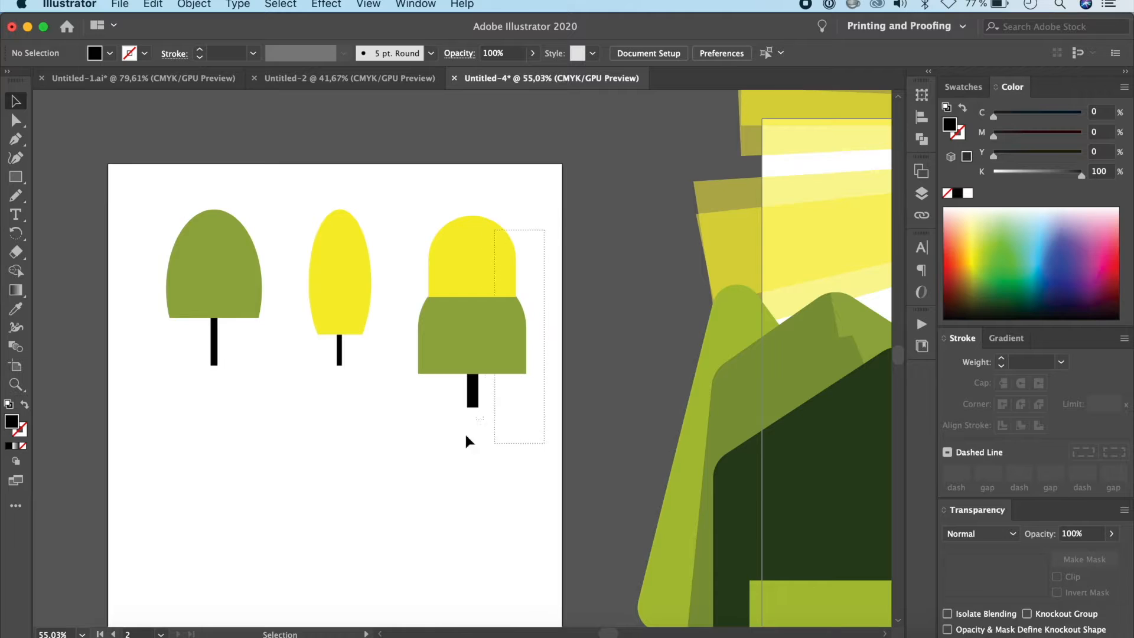
pyautogui.moveTo(395, 426); pyautogui.dragTo(397, 424)
pyautogui.keyDown('alt'); pyautogui.moveTo(477, 325); pyautogui.dragTo(213, 515); pyautogui.keyUp('alt')
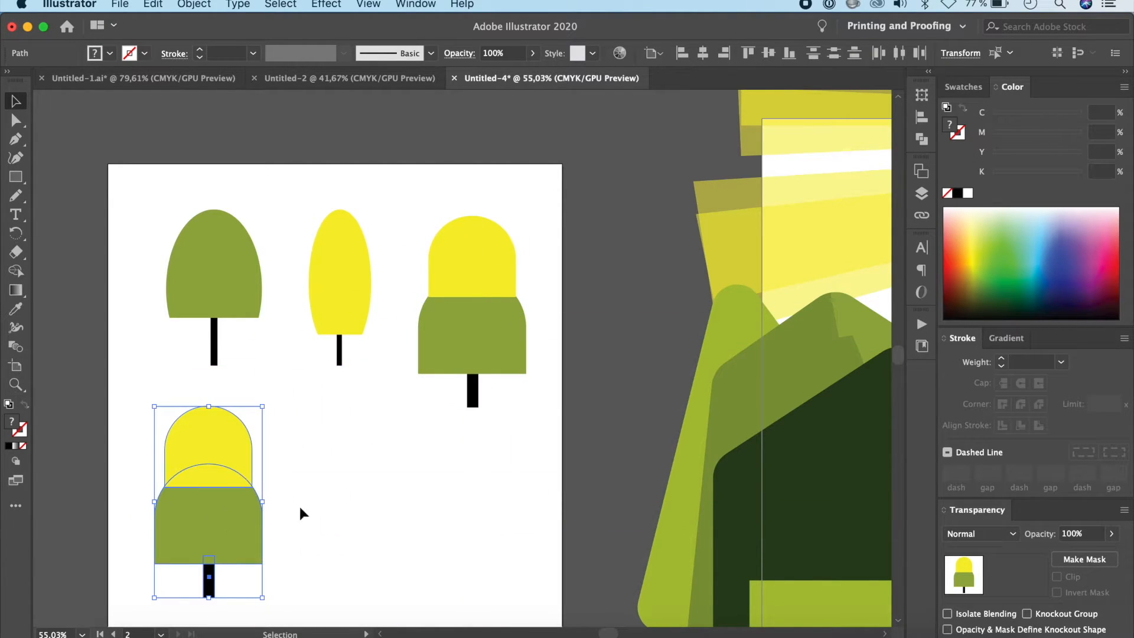
# Step: Recolour the duplicated tree's lower green dome with the yellow of its upper dome
pyautogui.click(266, 513)
pyautogui.click(225, 524)
pyautogui.press('i')
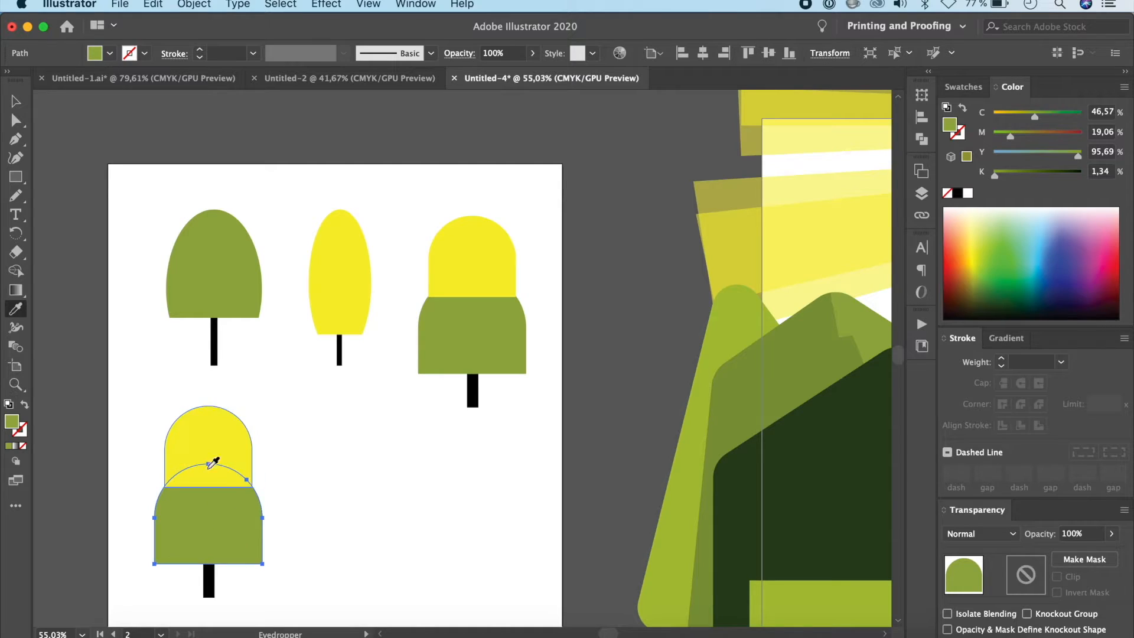
pyautogui.click(208, 418)
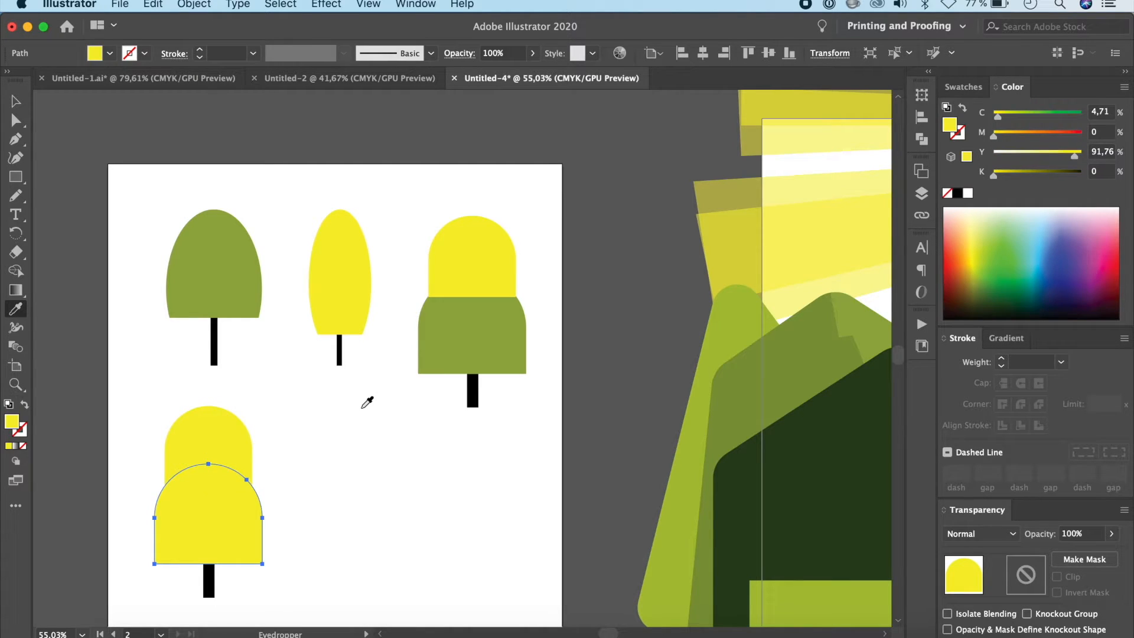
pyautogui.click(16, 102)
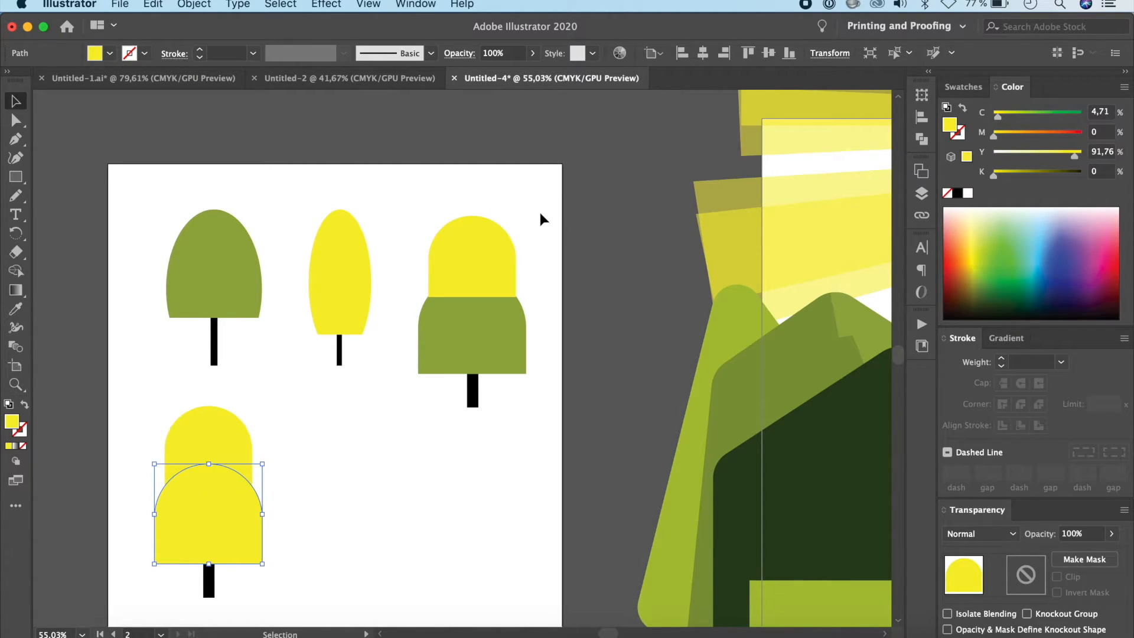
# Step: Group the parts of the green-and-yellow two-tier tree, the all-yellow two-tier tree and the narrow yellow tree, each as its own group
pyautogui.moveTo(475, 404); pyautogui.dragTo(413, 412)
pyautogui.press('super+g')
pyautogui.moveTo(274, 400); pyautogui.dragTo(158, 599)
pyautogui.press('super+g')
pyautogui.moveTo(390, 207); pyautogui.dragTo(317, 382)
pyautogui.press('super+g')
pyautogui.click(375, 468)
# Step: Check the capsule-shaped tree in Untitled-1.ai, and draw a tall narrow yellow rectangle with fully rounded corners beside the all-yellow tree in Untitled-4
pyautogui.click(178, 78)
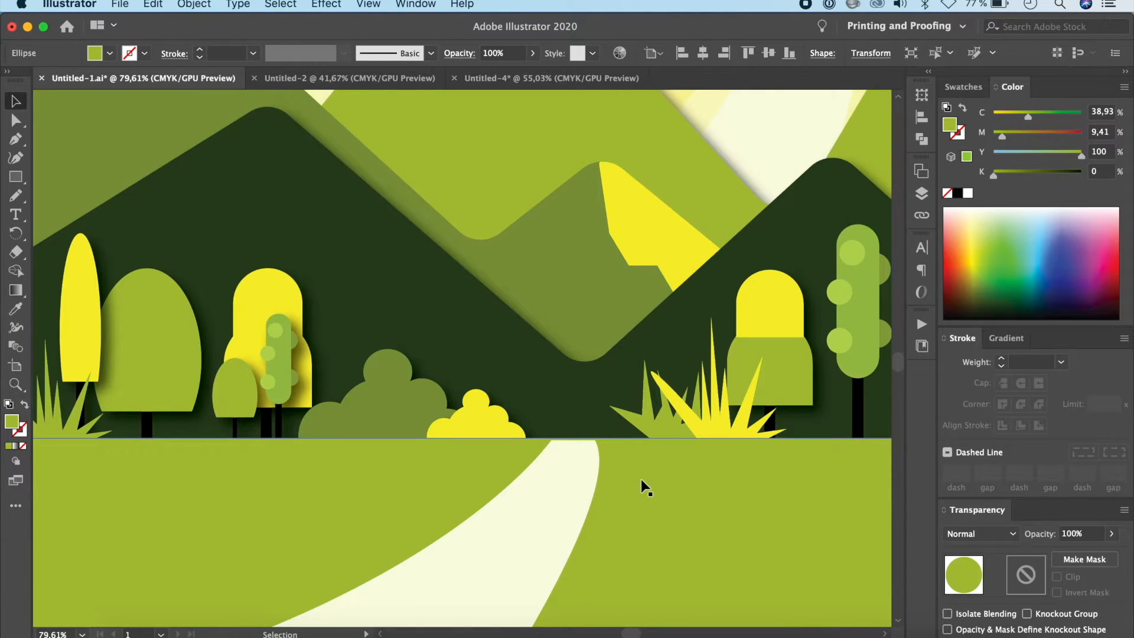
pyautogui.click(345, 395)
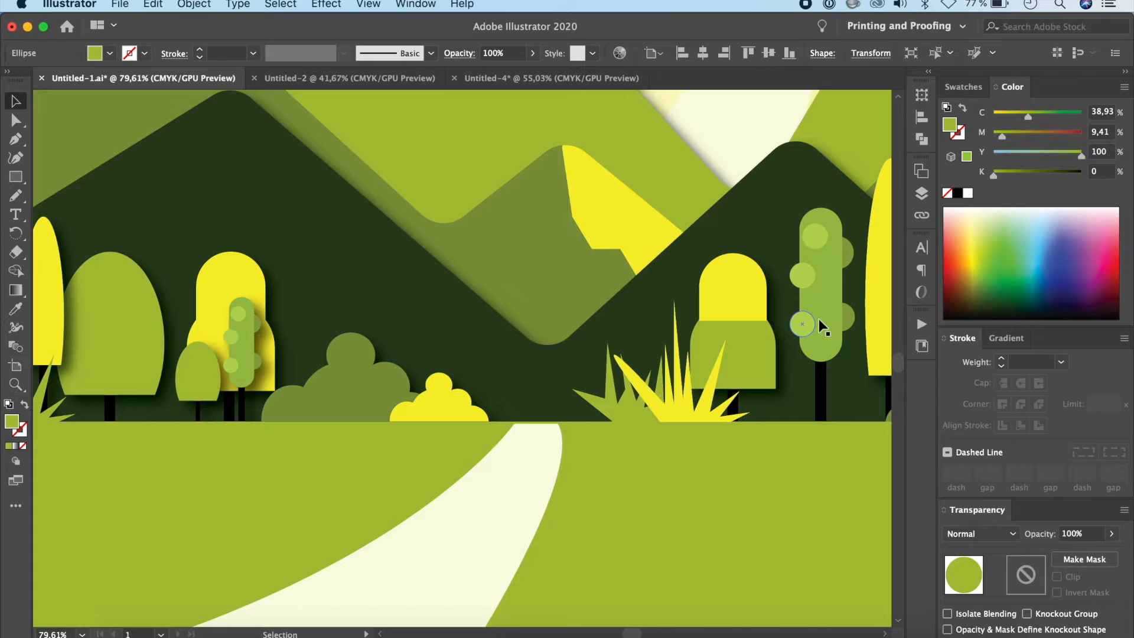
pyautogui.click(557, 77)
pyautogui.click(15, 177)
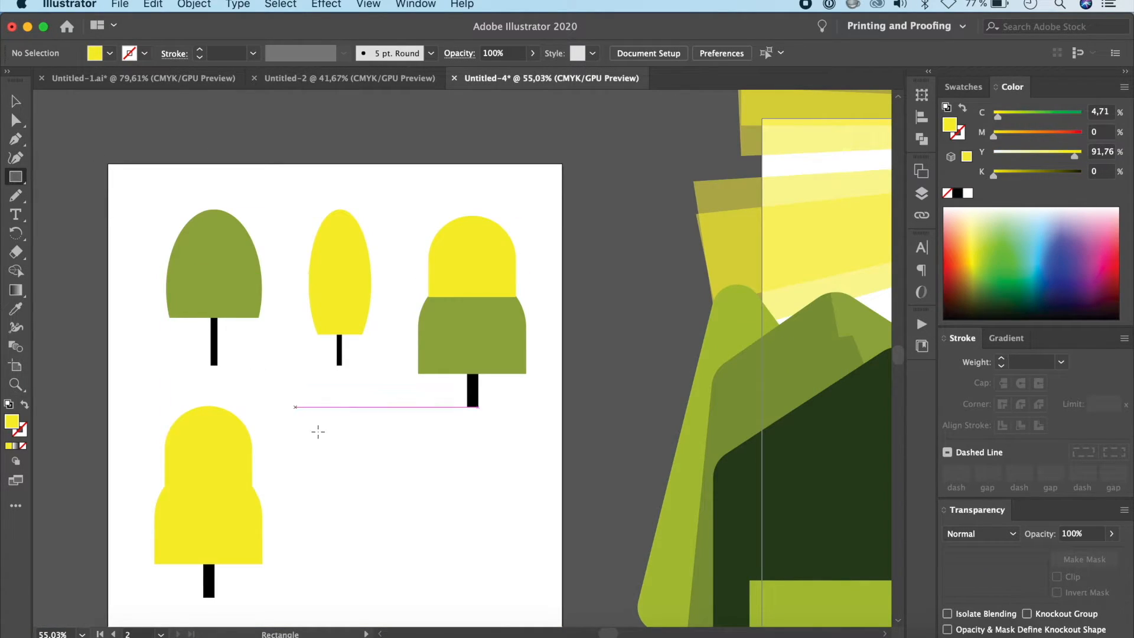
pyautogui.moveTo(327, 421); pyautogui.dragTo(380, 568)
pyautogui.moveTo(354, 185); pyautogui.dragTo(373, 301)
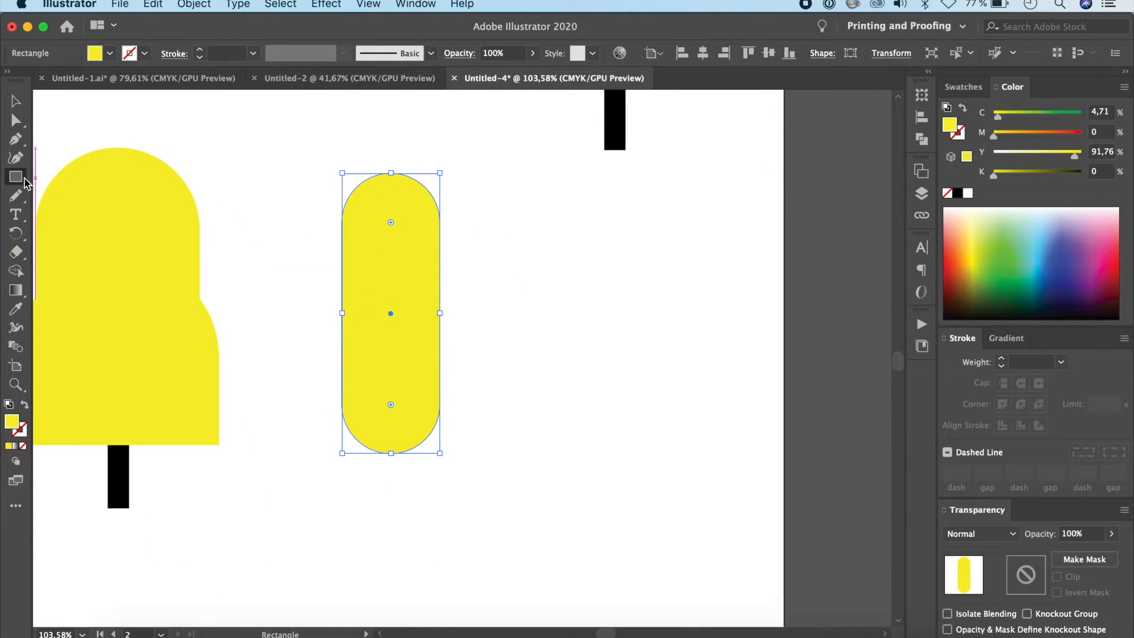
# Step: Draw a small yellow circle with the Ellipse tool beside the capsule shape
pyautogui.moveTo(20, 180); pyautogui.dragTo(74, 197)
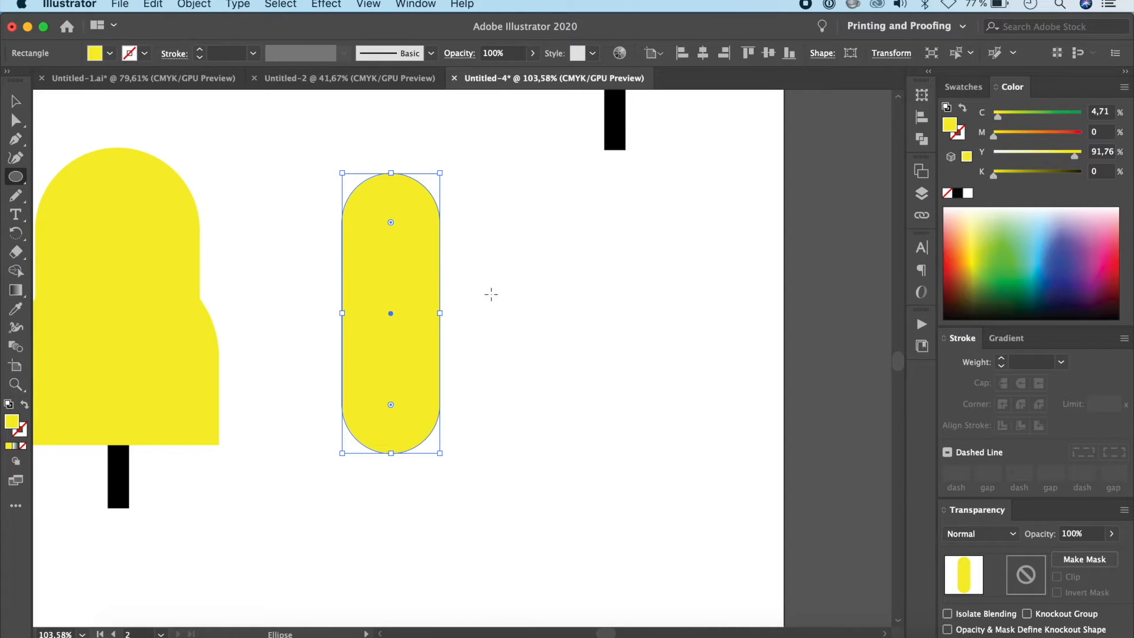
pyautogui.moveTo(483, 268); pyautogui.dragTo(500, 307)
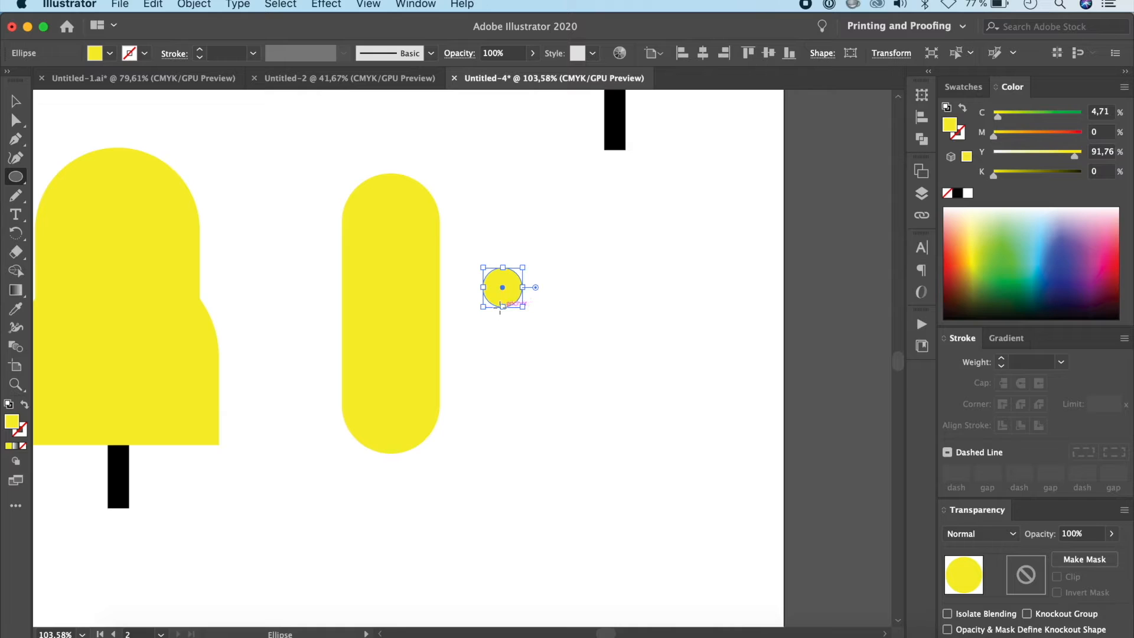
pyautogui.scroll(-5, 499, 307)
# Step: Apply the green tree's crown colour to both the capsule and the small circle with the Eyedropper
pyautogui.press('v')
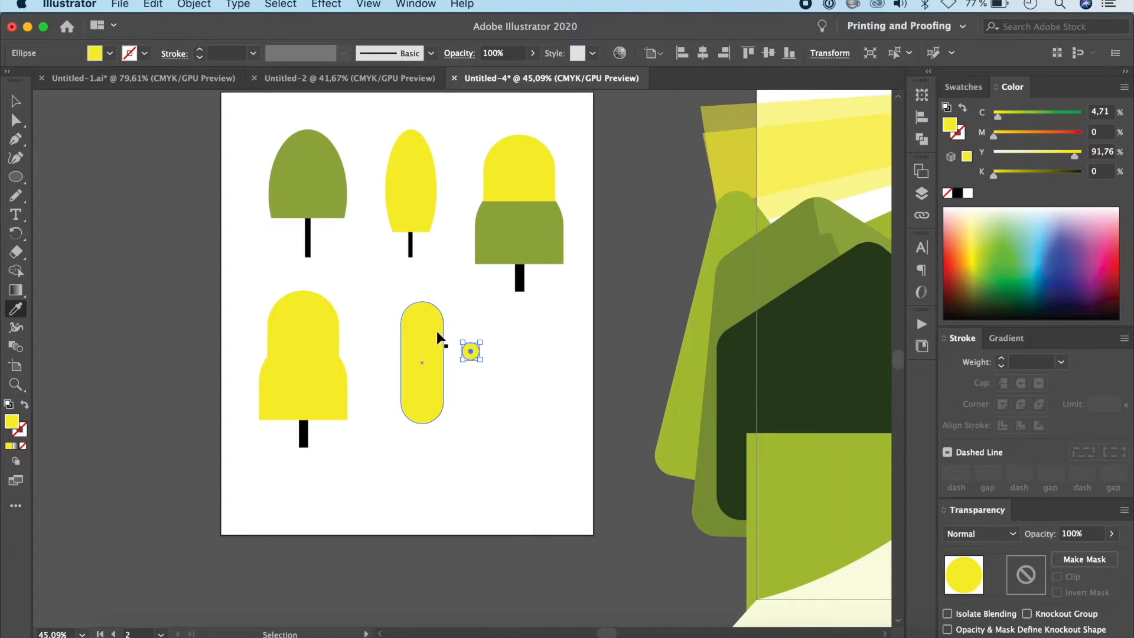
pyautogui.click(437, 335)
pyautogui.press('i')
pyautogui.click(342, 183)
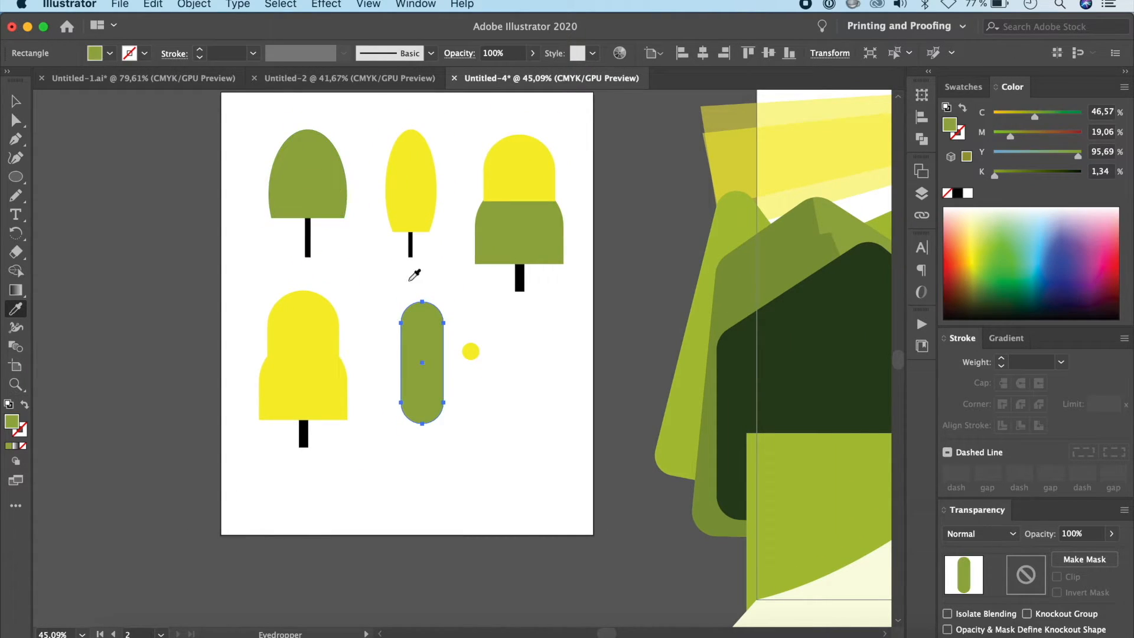
pyautogui.keyDown('super'); pyautogui.click(471, 352); pyautogui.keyUp('super')
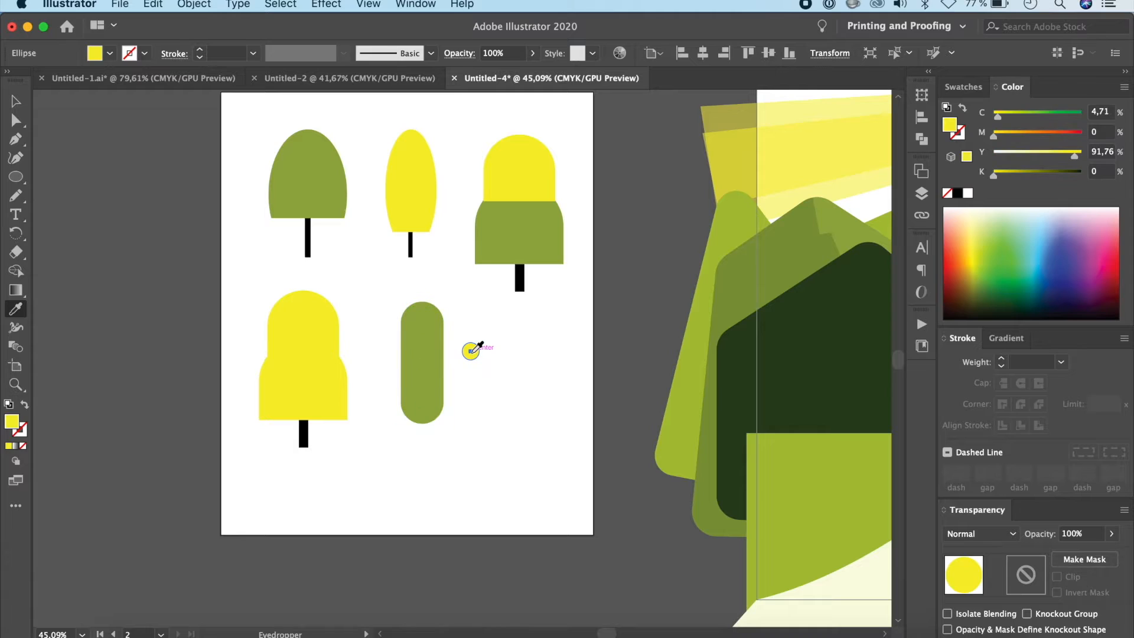
pyautogui.click(426, 343)
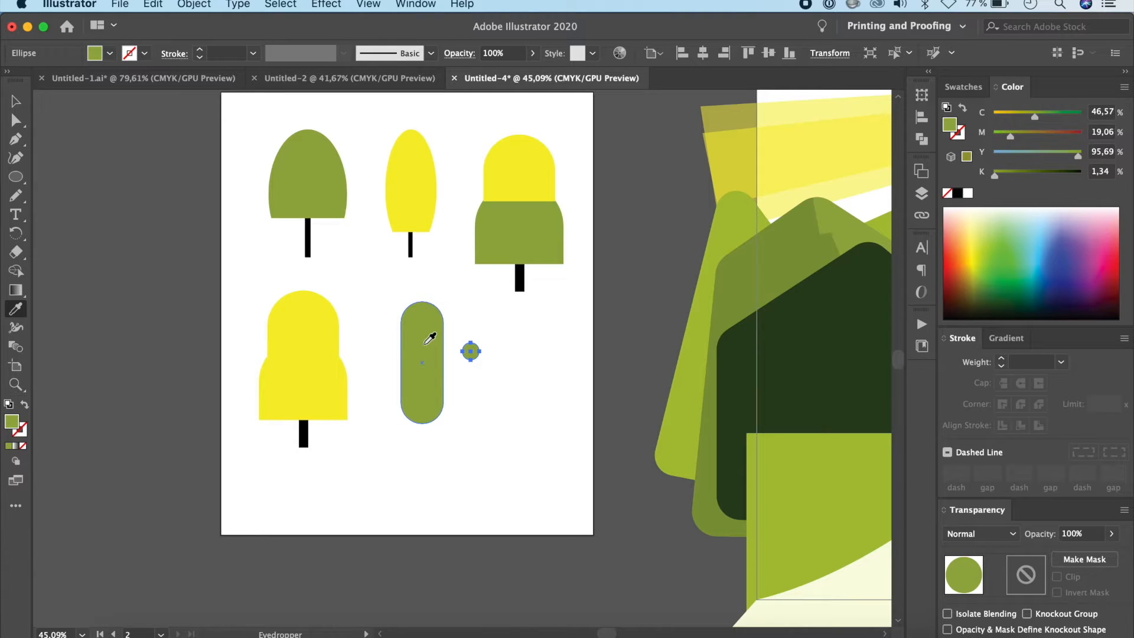
# Step: Lighten the small circle's fill to a brighter green of C 34.34, M 8.87, Y 87.16, K 0
pyautogui.doubleClick(12, 421)
pyautogui.moveTo(479, 296); pyautogui.dragTo(477, 273)
pyautogui.click(733, 236)
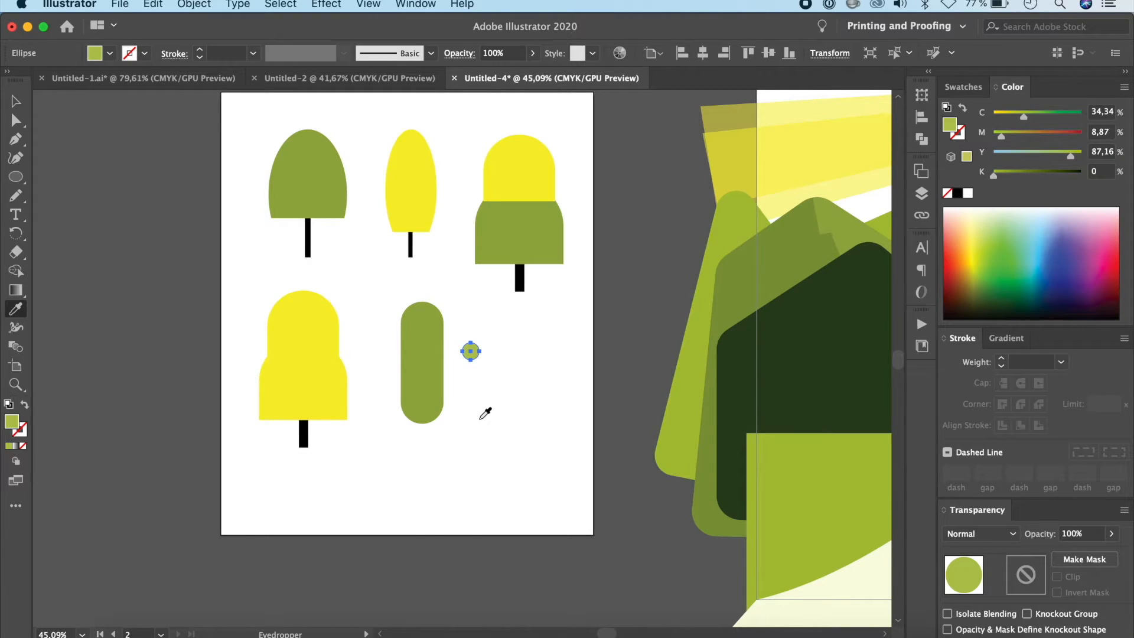
pyautogui.press('v')
pyautogui.click(534, 425)
# Step: Place the small light green circle on the capsule's left edge near its top, and duplicate it twice down that edge
pyautogui.scroll(3, 533, 426)
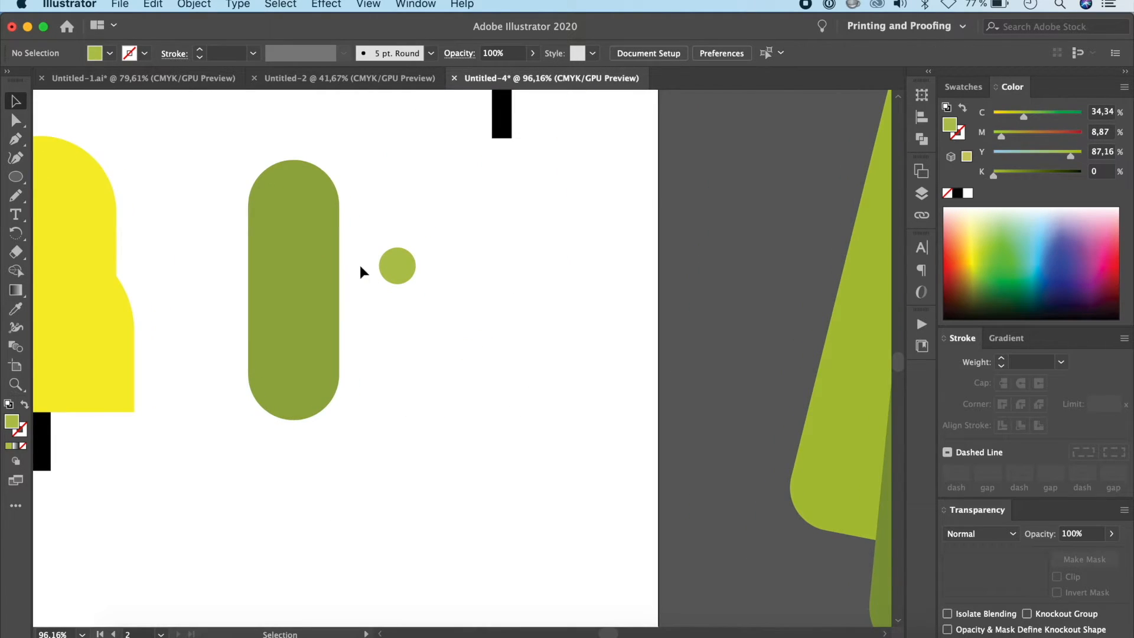
pyautogui.moveTo(401, 266); pyautogui.dragTo(257, 228)
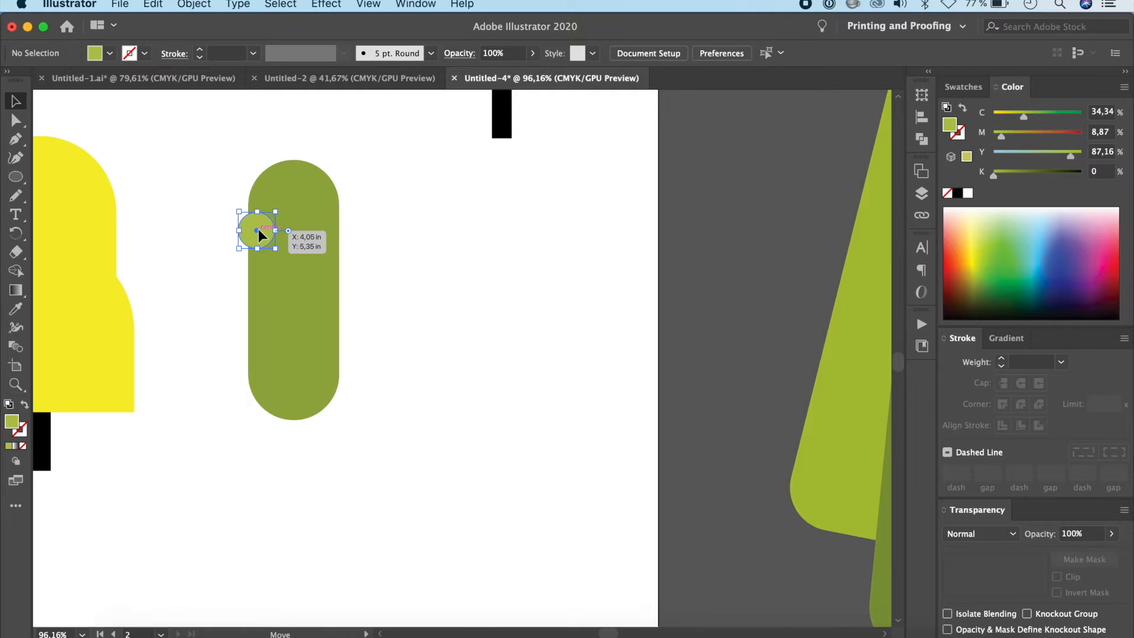
pyautogui.moveTo(257, 228); pyautogui.dragTo(253, 363)
pyautogui.keyDown('shift'); pyautogui.click(260, 296); pyautogui.keyUp('shift')
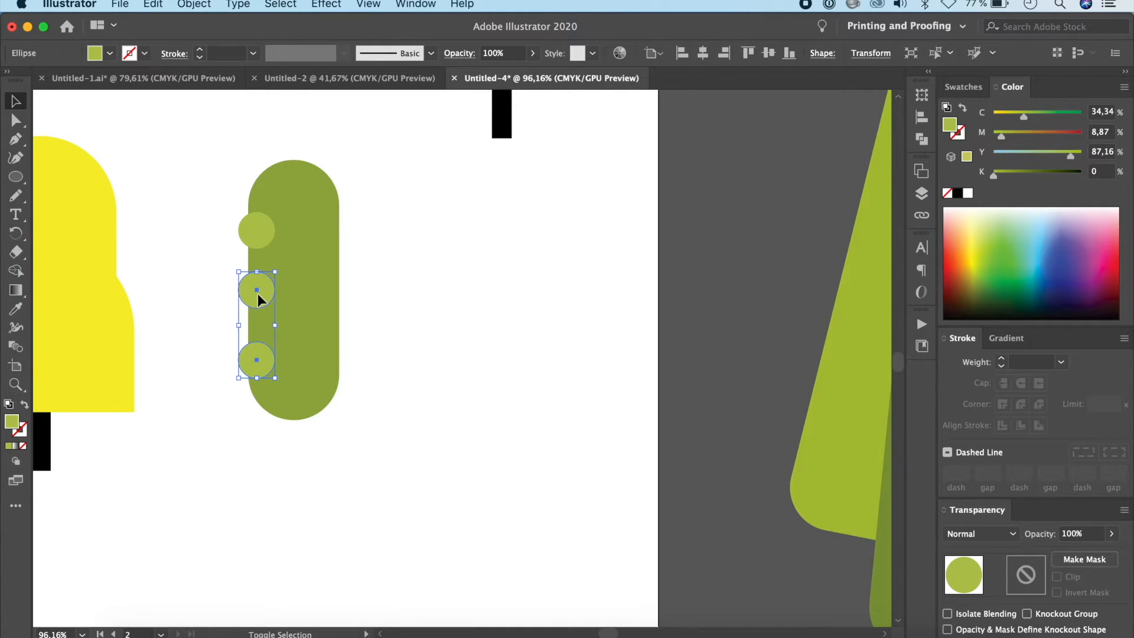
# Step: Copy the three circles across to the capsule's right edge and send the copies to the back
pyautogui.keyDown('shift'); pyautogui.click(261, 226); pyautogui.keyUp('shift')
pyautogui.click(261, 232)
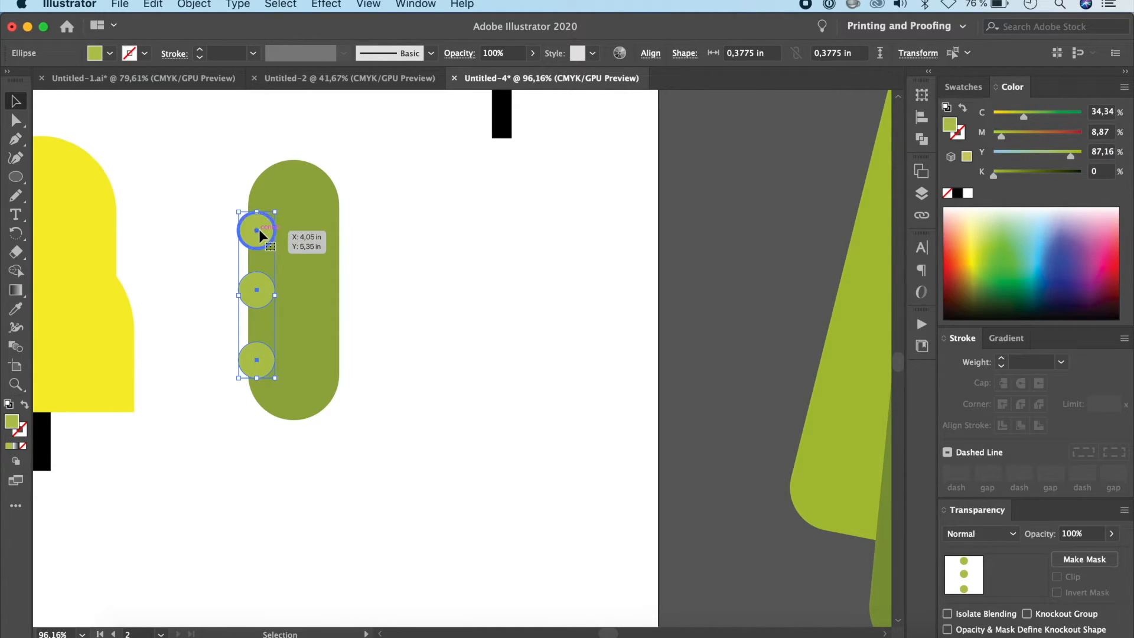
pyautogui.moveTo(273, 235); pyautogui.dragTo(333, 242)
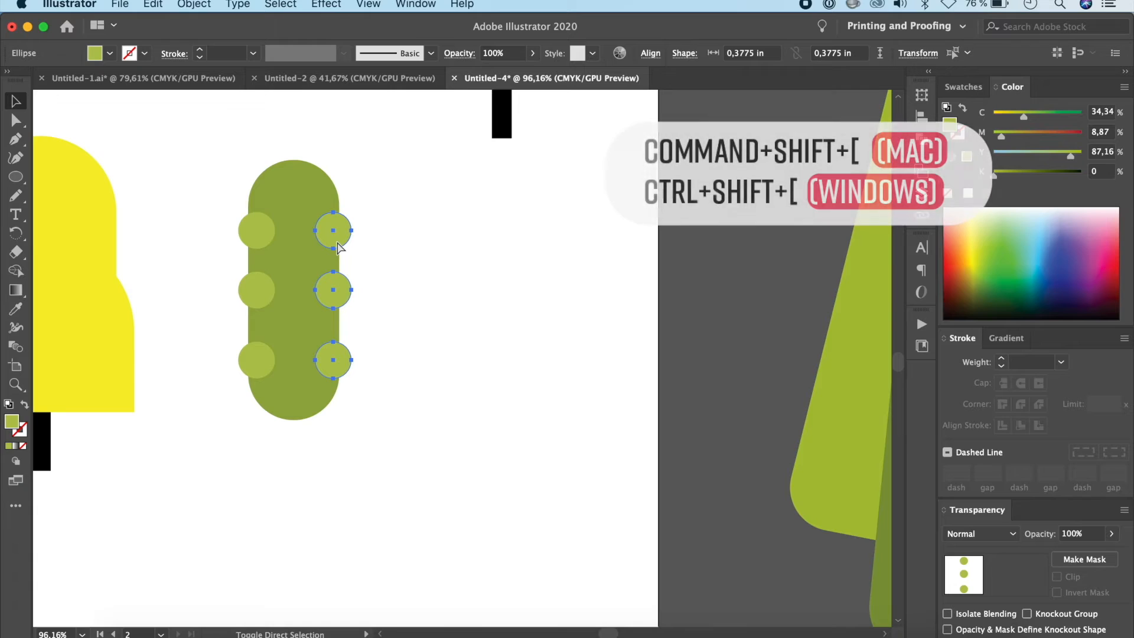
pyautogui.press('super+shift+bracketleft')
pyautogui.click(444, 303)
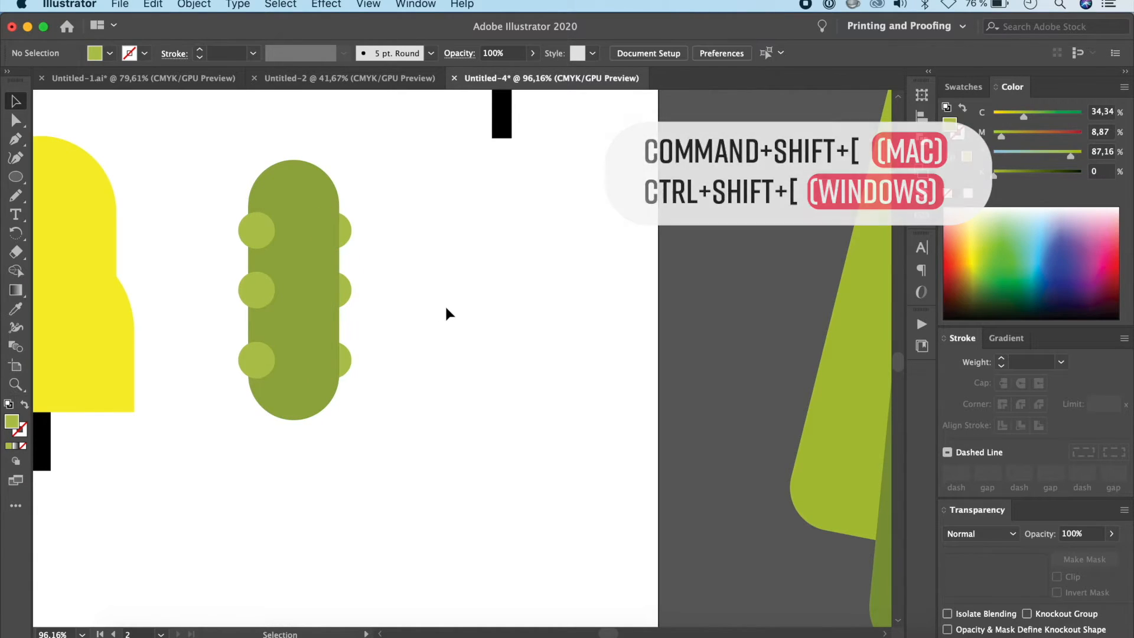
# Step: Shift the capsule's upper left circle inward and its middle right circle slightly outward to make the arrangement irregular
pyautogui.click(267, 230)
pyautogui.moveTo(271, 229); pyautogui.dragTo(289, 229)
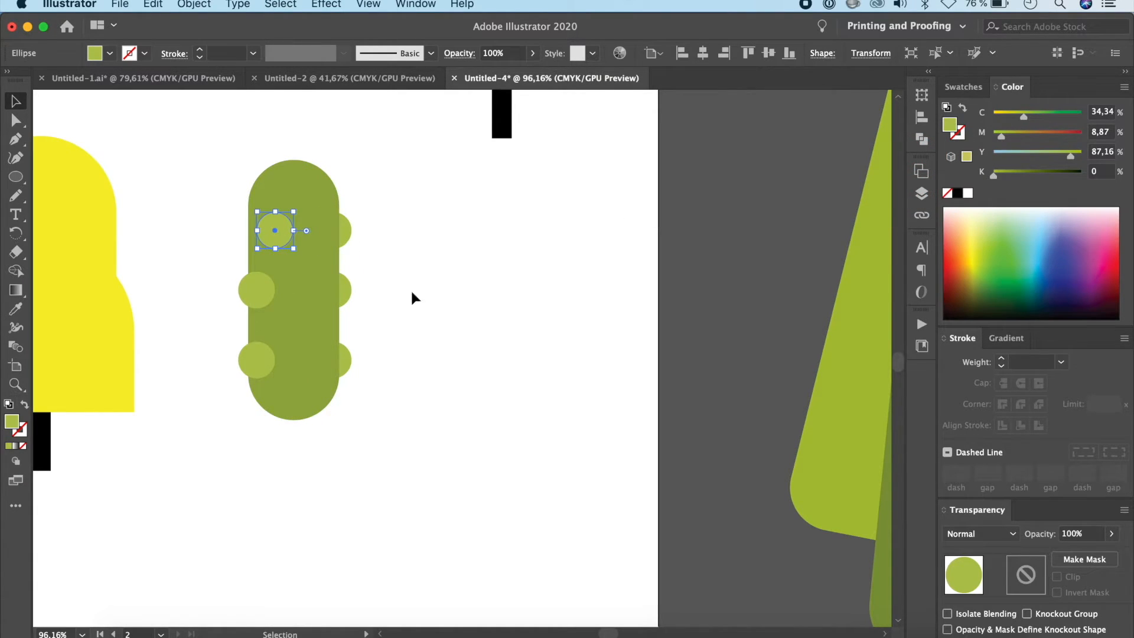
pyautogui.click(429, 299)
pyautogui.moveTo(368, 207); pyautogui.dragTo(339, 391)
pyautogui.click(421, 311)
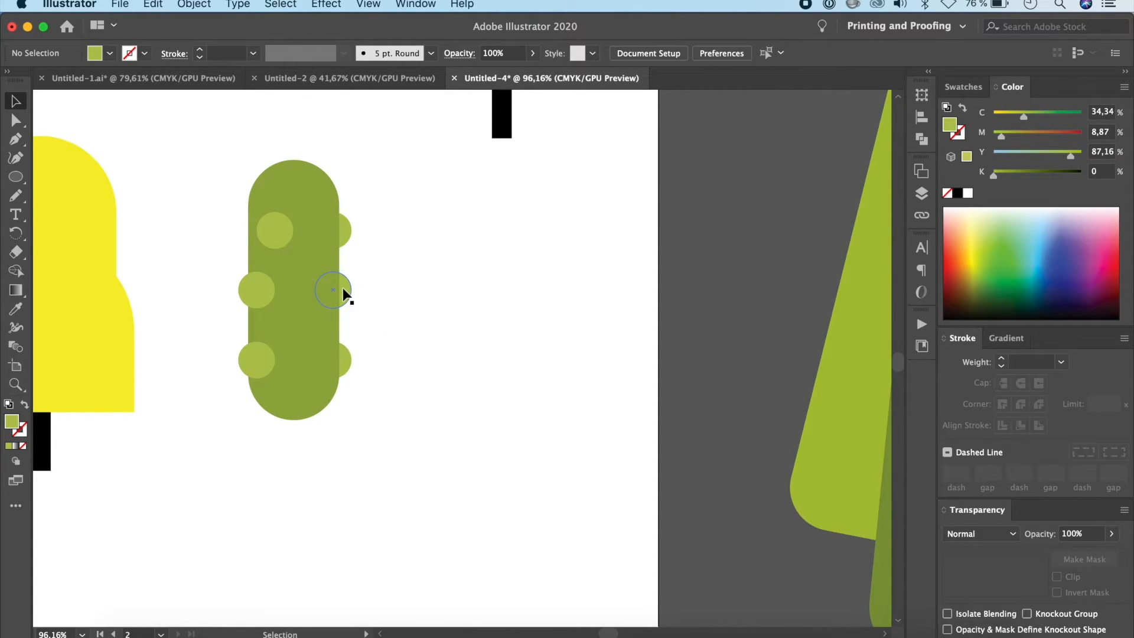
pyautogui.click(349, 290)
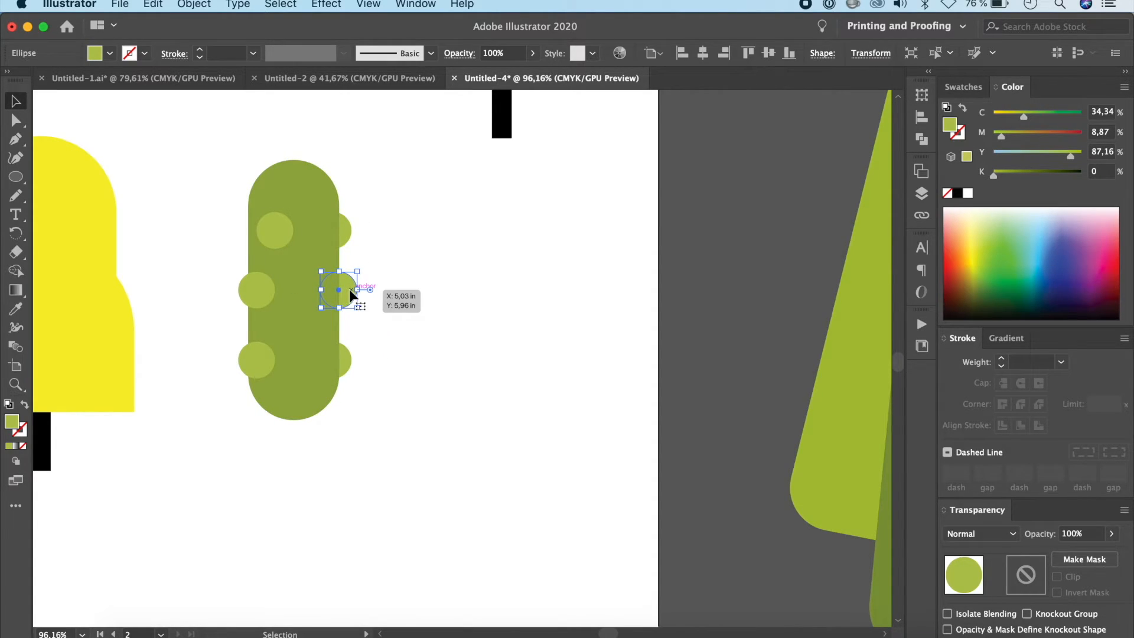
pyautogui.click(485, 364)
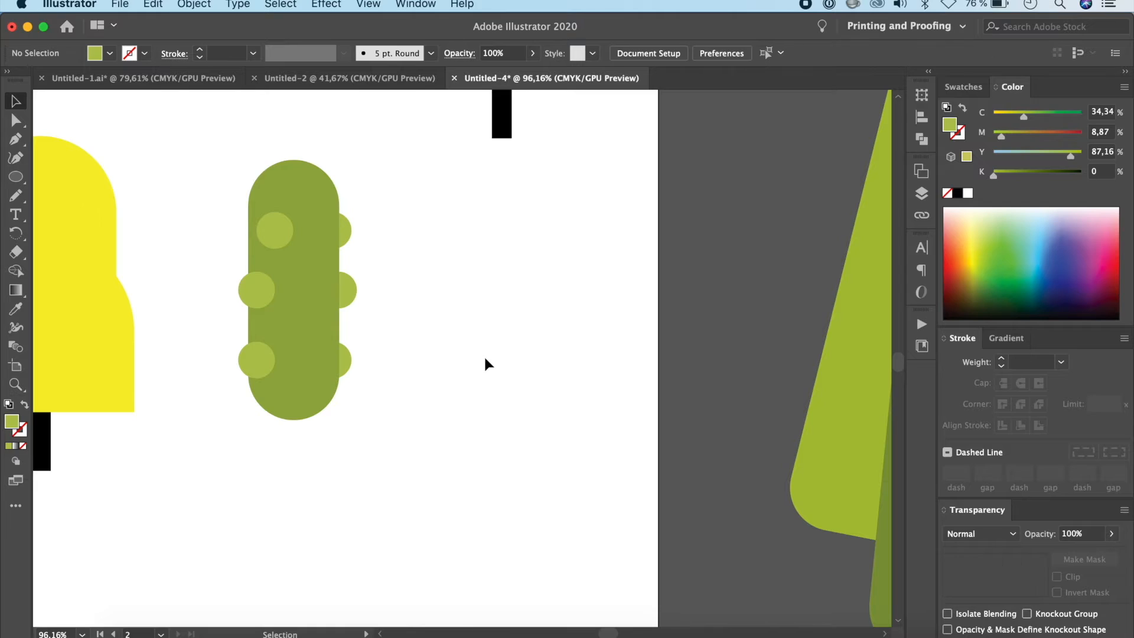
# Step: Draw a narrow vertical rectangle as a trunk centred under the capsule crown
pyautogui.click(43, 455)
pyautogui.moveTo(16, 177); pyautogui.dragTo(71, 170)
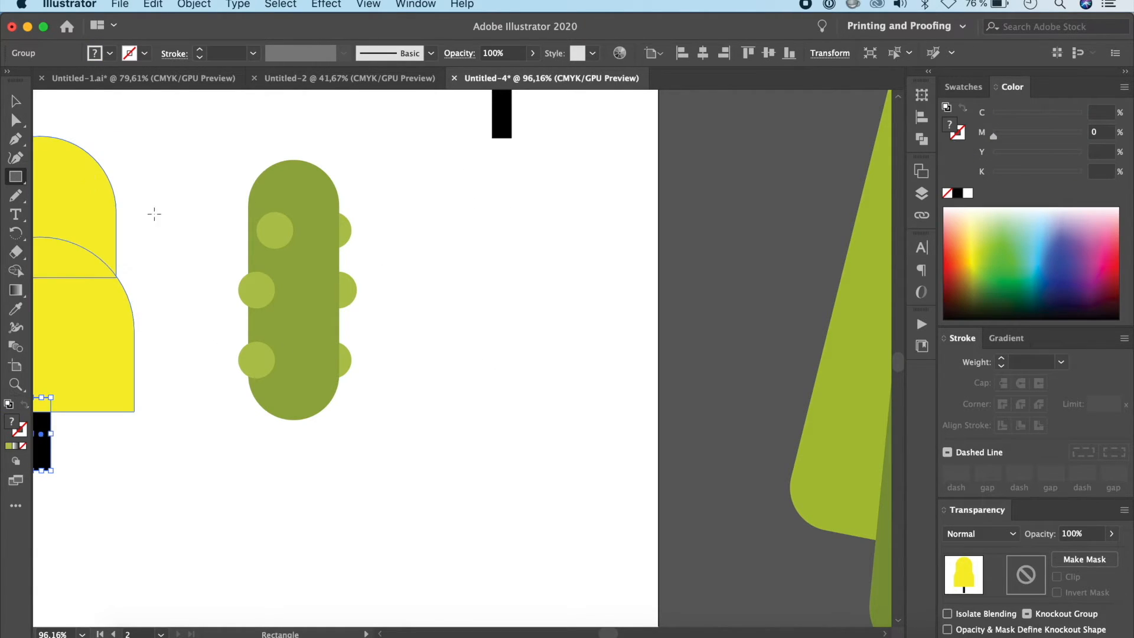
pyautogui.moveTo(282, 397); pyautogui.dragTo(300, 474)
pyautogui.moveTo(289, 434); pyautogui.dragTo(294, 433)
# Step: Apply the neighbouring tree's black trunk colour to the new trunk with the Eyedropper, and send it behind the capsule crown
pyautogui.press('i')
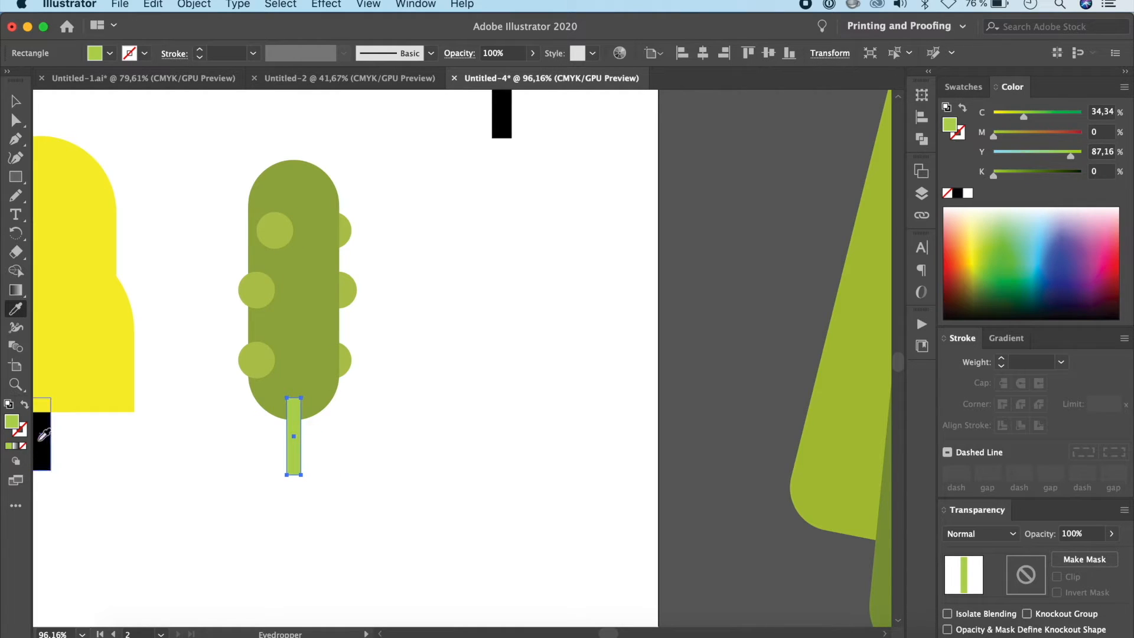
pyautogui.click(37, 439)
pyautogui.press('shift+super+bracketleft')
pyautogui.press('v')
pyautogui.click(500, 300)
pyautogui.scroll(3, 501, 300)
pyautogui.scroll(-2, 501, 300)
pyautogui.hscroll(-1, 502, 300)
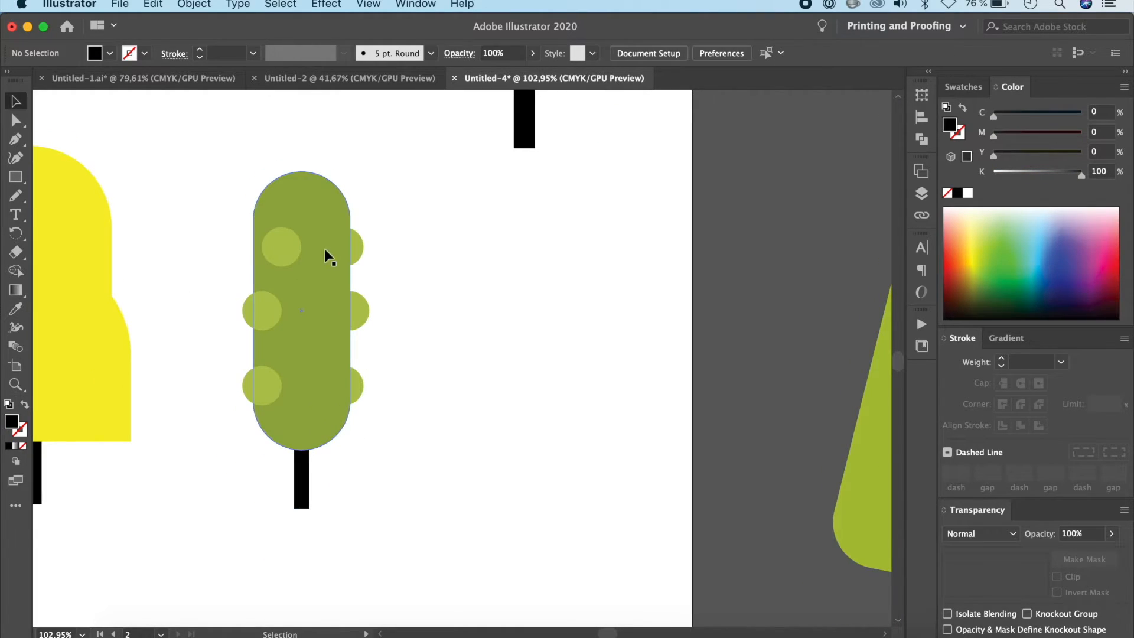
# Step: Enlarge the three circles on the capsule's left side slightly as one selection
pyautogui.click(291, 246)
pyautogui.keyDown('shift'); pyautogui.click(266, 313); pyautogui.keyUp('shift')
pyautogui.keyDown('shift'); pyautogui.click(264, 385); pyautogui.keyUp('shift')
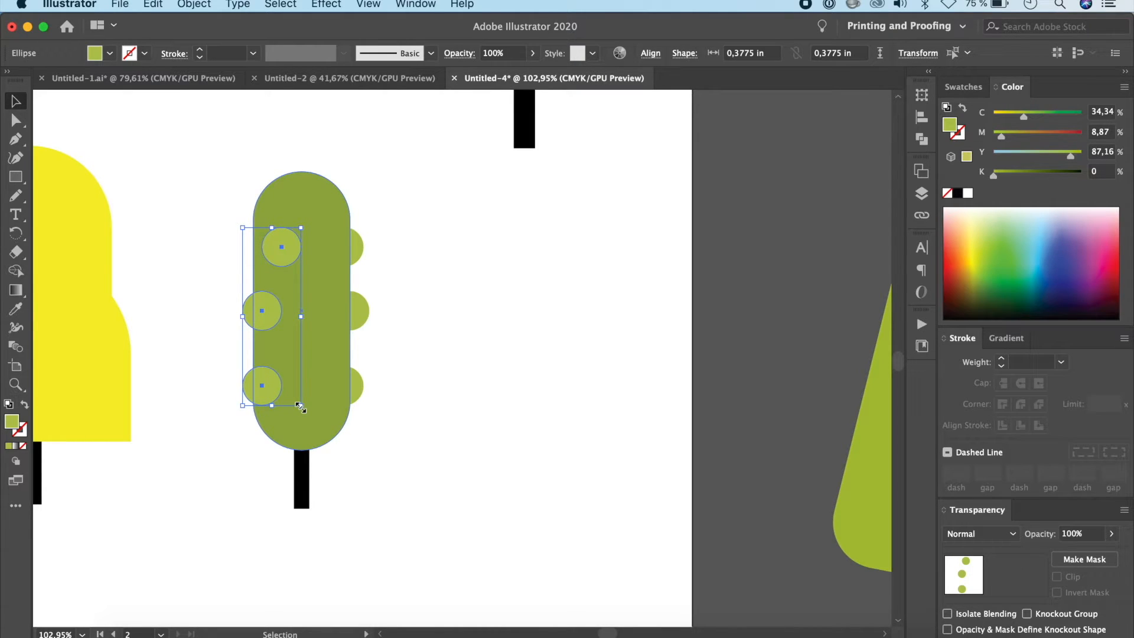
pyautogui.moveTo(300, 407); pyautogui.dragTo(308, 417)
pyautogui.click(471, 425)
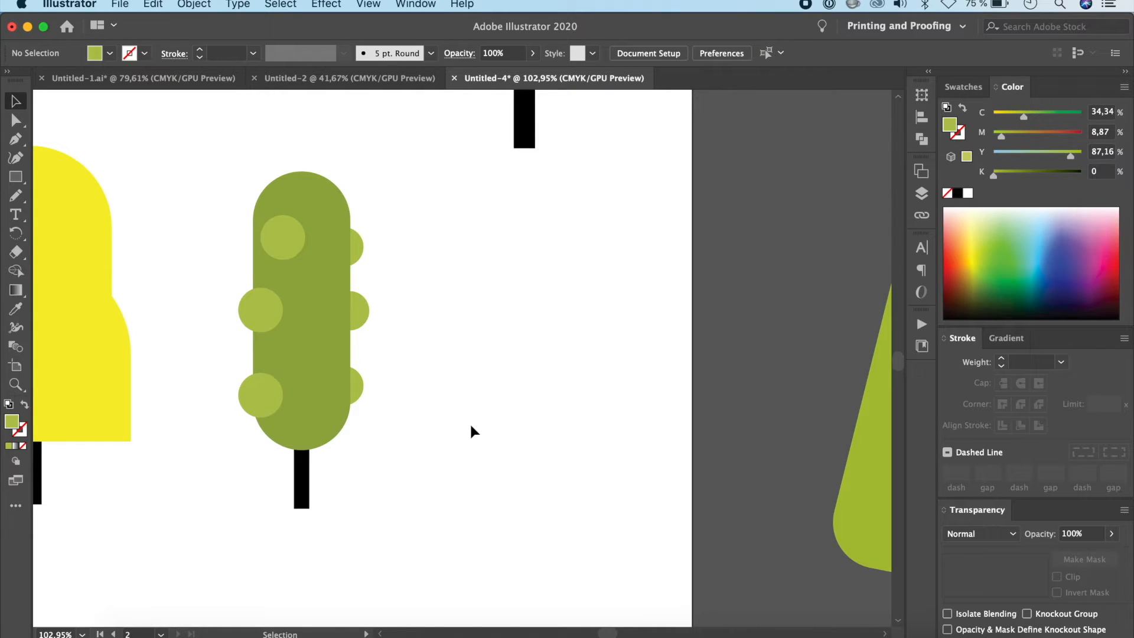
# Step: Check the spiky grass in Untitled-1.ai, and draw a similar closed light green grass tuft with the Pen tool beside the capsule tree in Untitled-4
pyautogui.scroll(-3, 471, 425)
pyautogui.scroll(-2, 491, 385)
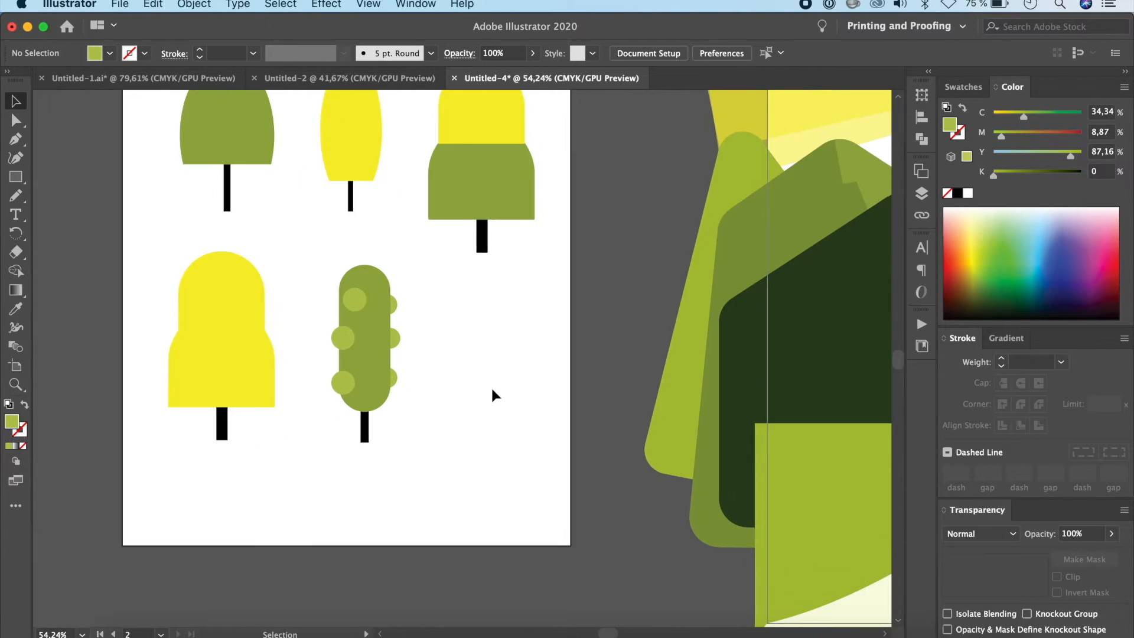
pyautogui.press('p')
pyautogui.click(207, 73)
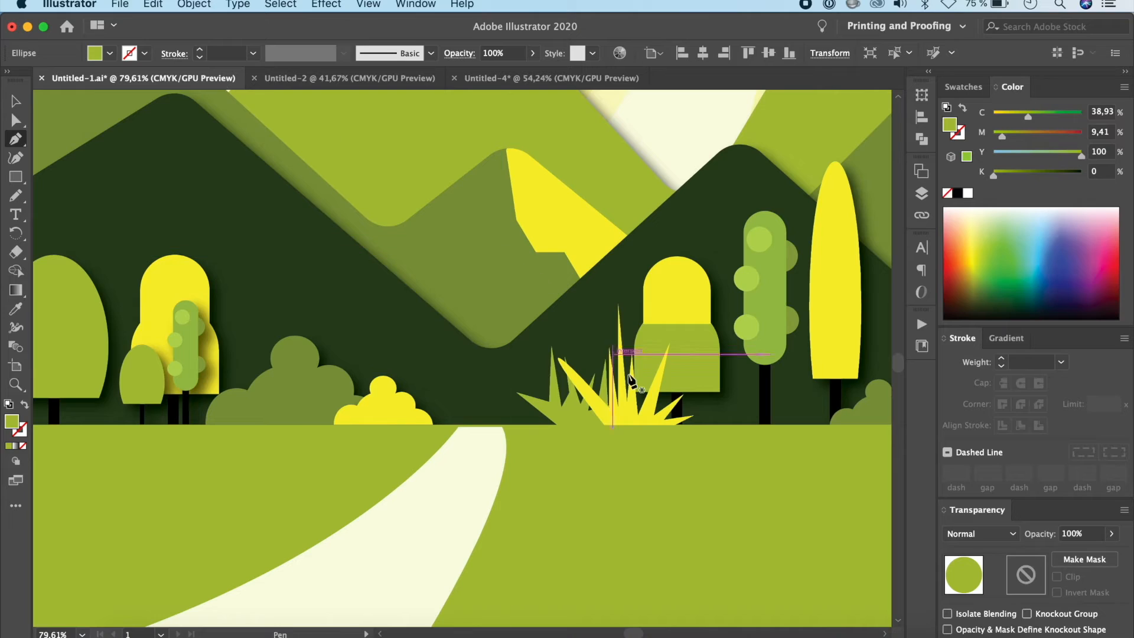
pyautogui.click(492, 75)
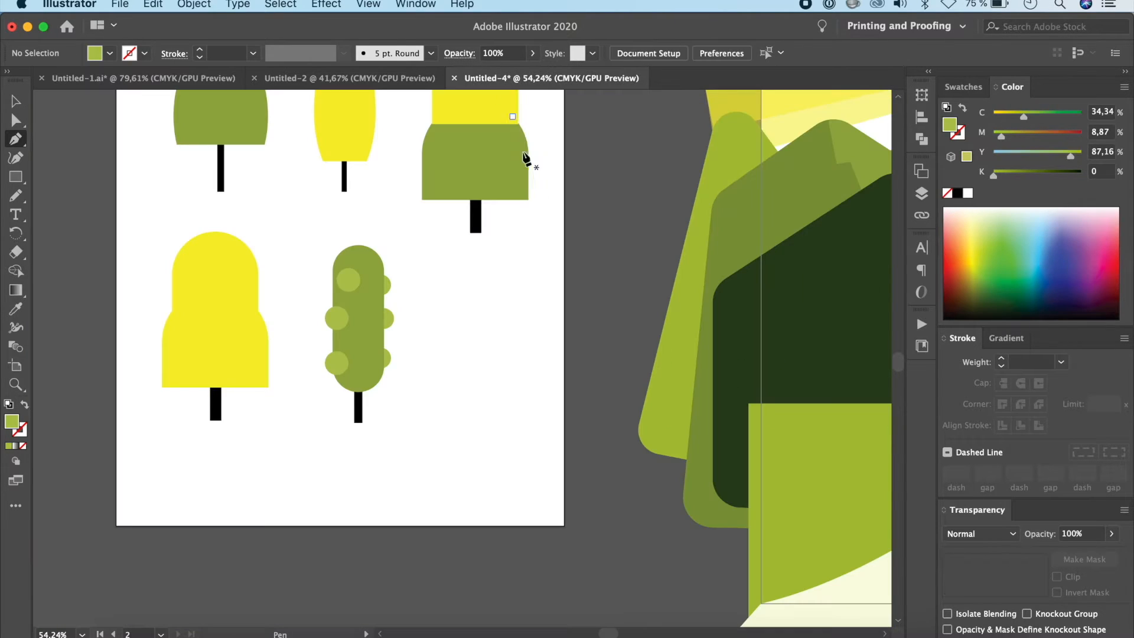
pyautogui.click(433, 421)
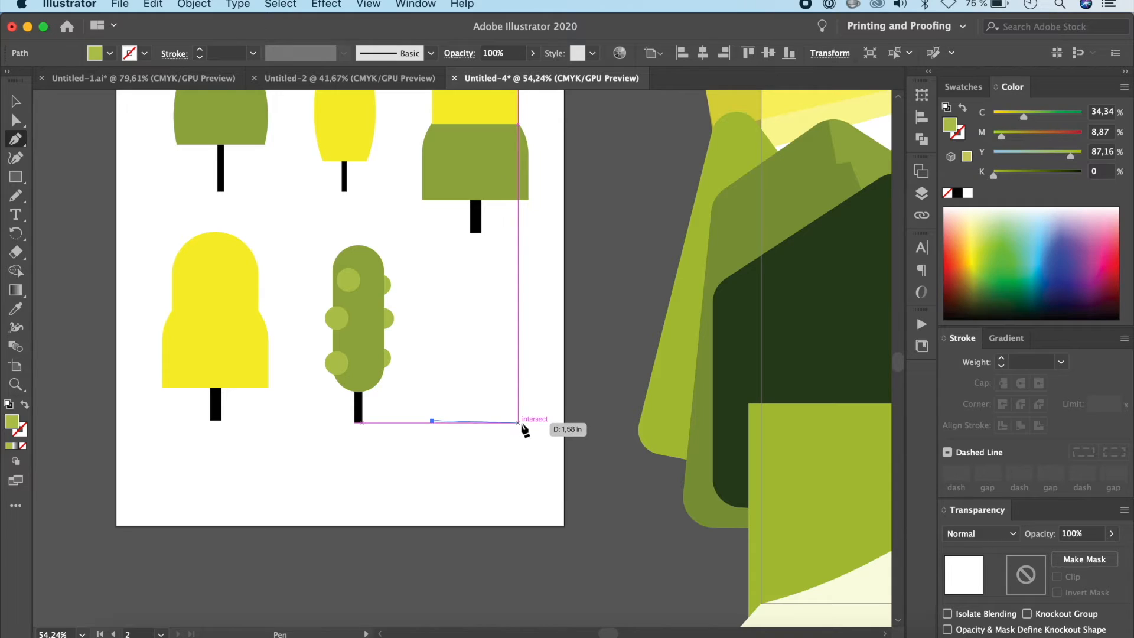
pyautogui.click(517, 422)
pyautogui.click(551, 354)
pyautogui.moveTo(513, 391); pyautogui.dragTo(509, 338)
pyautogui.click(509, 338)
pyautogui.click(504, 386)
pyautogui.click(493, 318)
pyautogui.click(493, 387)
pyautogui.click(464, 333)
pyautogui.click(481, 391)
pyautogui.click(421, 325)
pyautogui.click(444, 378)
pyautogui.click(437, 378)
pyautogui.click(455, 400)
pyautogui.click(428, 388)
pyautogui.click(444, 403)
pyautogui.click(399, 382)
pyautogui.click(432, 420)
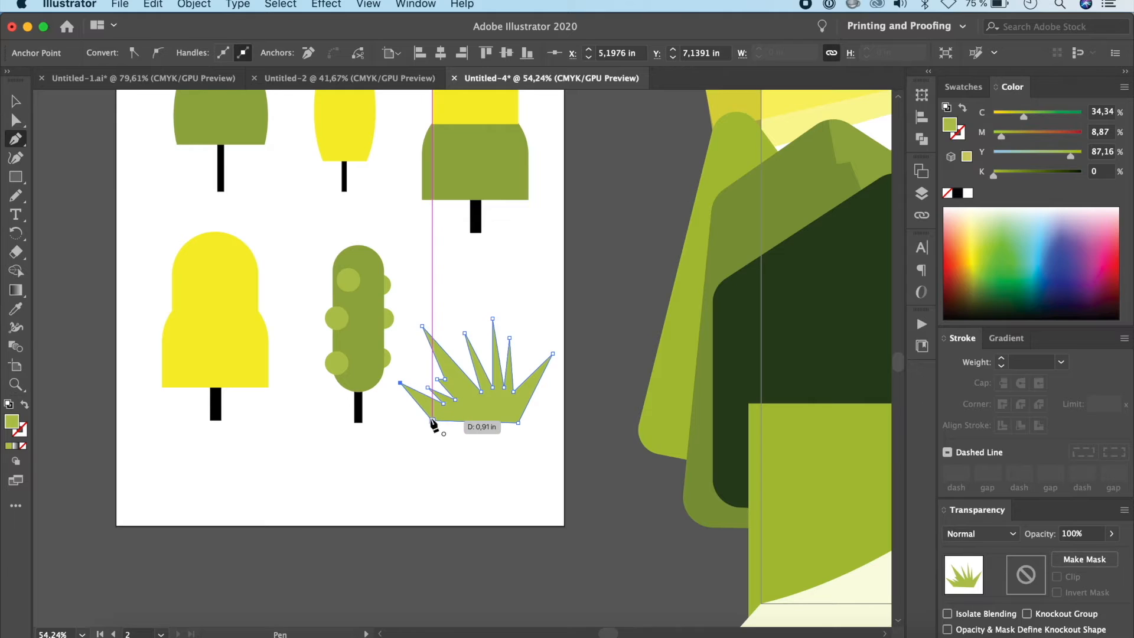
pyautogui.press('v')
pyautogui.click(286, 181)
# Step: Check the rounded bush in Untitled-1.ai, and build a bush from overlapping light green circles of different sizes below the trees in Untitled-4
pyautogui.scroll(-3, 286, 181)
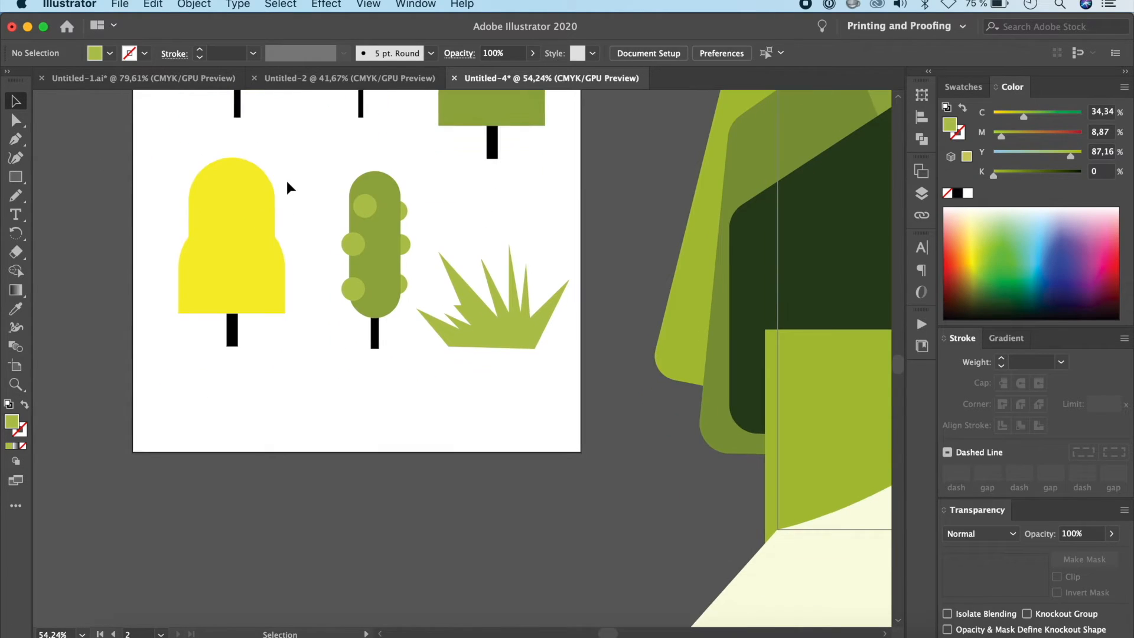
pyautogui.click(195, 79)
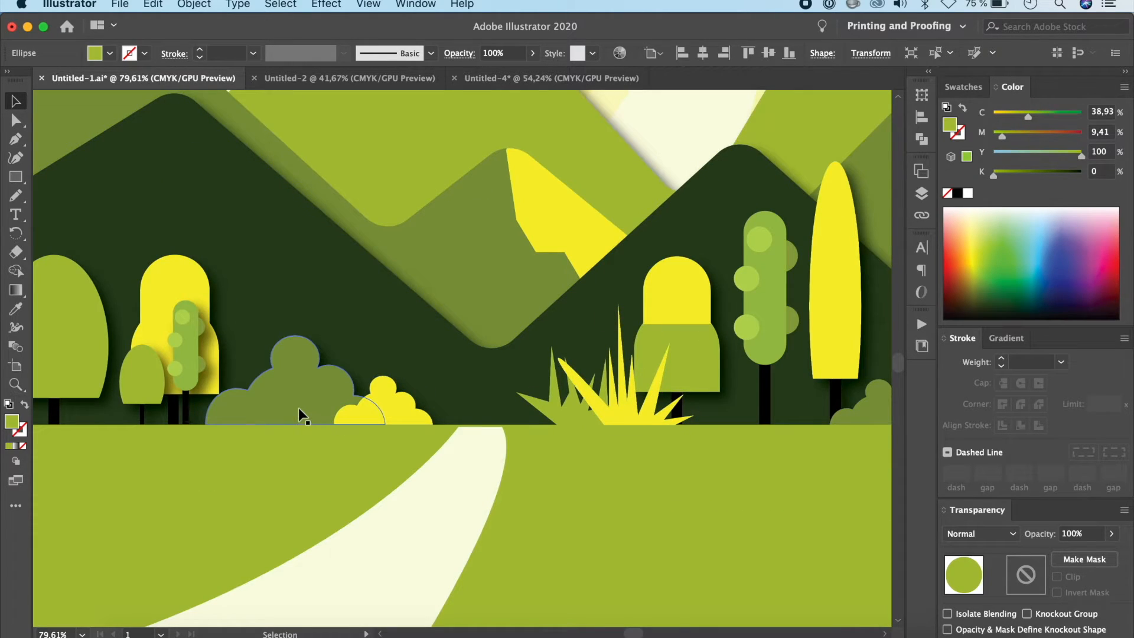
pyautogui.click(299, 408)
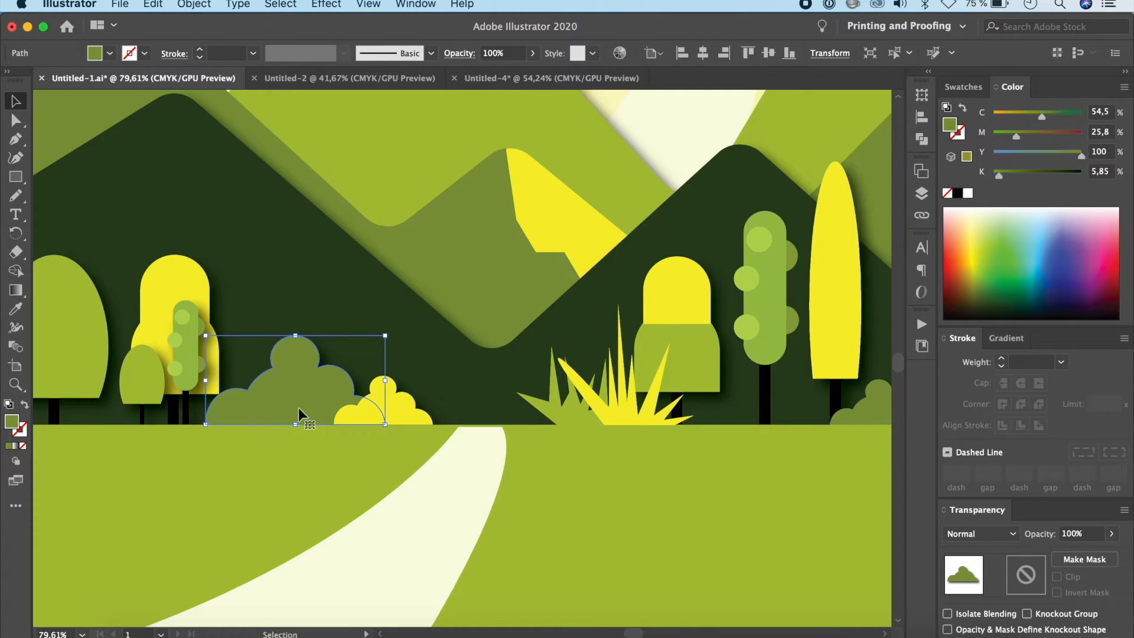
pyautogui.click(529, 78)
pyautogui.scroll(-3, 427, 328)
pyautogui.moveTo(19, 180); pyautogui.dragTo(89, 195)
pyautogui.moveTo(285, 270); pyautogui.dragTo(331, 317)
pyautogui.moveTo(318, 239); pyautogui.dragTo(408, 328)
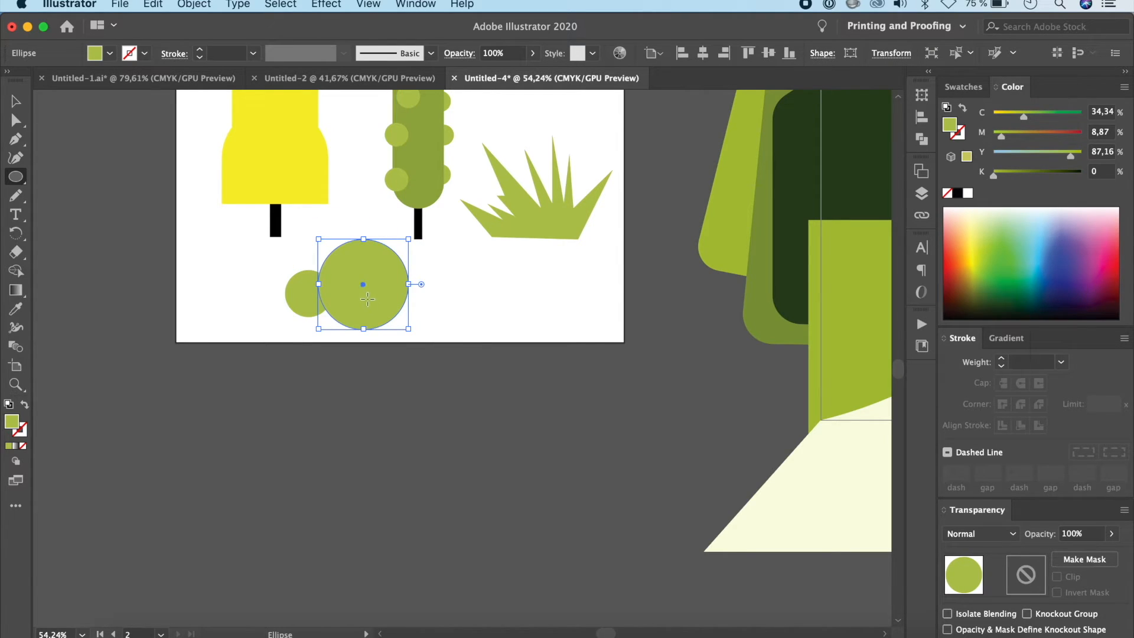
pyautogui.moveTo(341, 221); pyautogui.dragTo(440, 333)
pyautogui.moveTo(393, 250); pyautogui.dragTo(435, 293)
pyautogui.moveTo(431, 284); pyautogui.dragTo(478, 329)
pyautogui.moveTo(443, 292)
pyautogui.mouseDown()
pyautogui.moveTo(486, 335)
pyautogui.moveTo(457, 335)
pyautogui.mouseUp()
pyautogui.moveTo(373, 232); pyautogui.dragTo(408, 268)
# Step: Draw a wide rectangle across the bush's lower part, and cut away everything below its upper edge with the Shape Builder tool for a flat base
pyautogui.moveTo(15, 176); pyautogui.dragTo(57, 176)
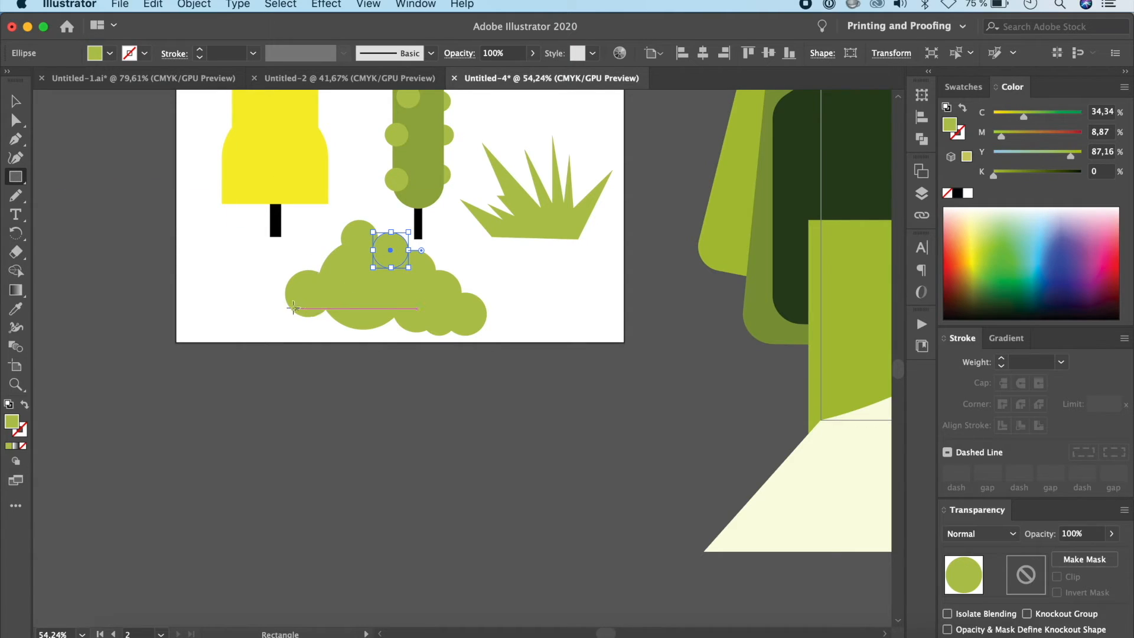
pyautogui.moveTo(274, 308); pyautogui.dragTo(523, 349)
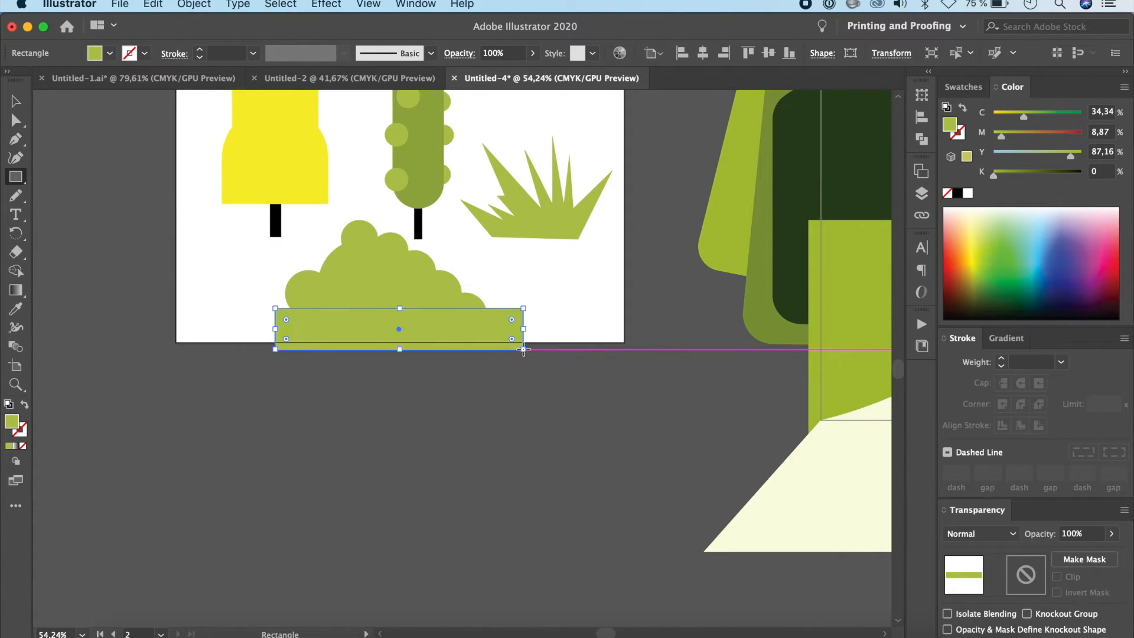
pyautogui.click(16, 101)
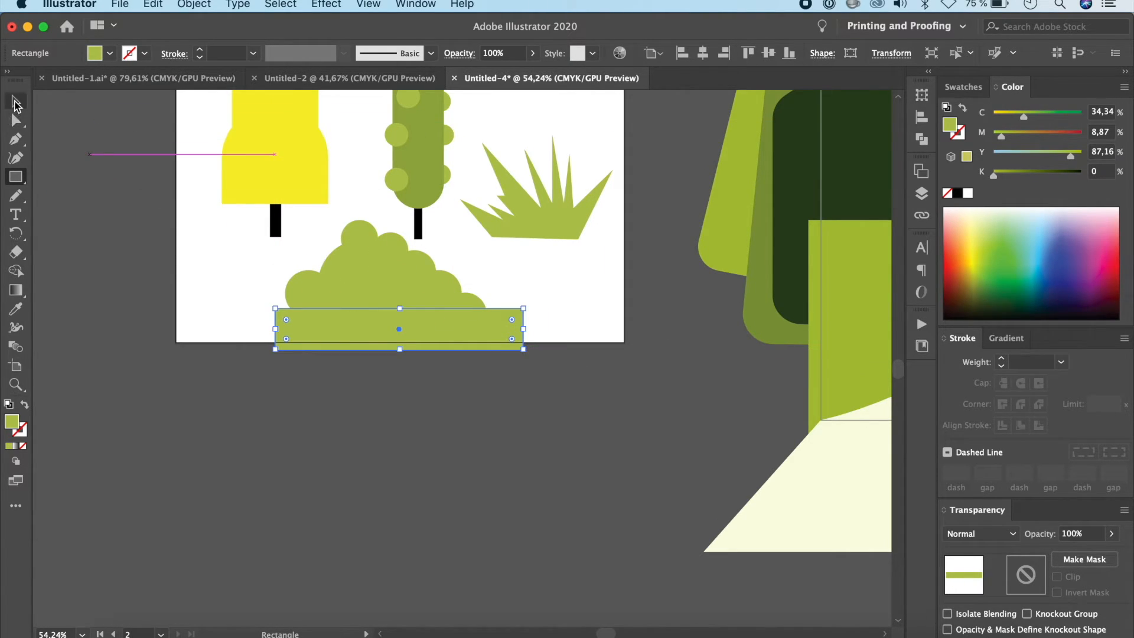
pyautogui.moveTo(435, 347); pyautogui.dragTo(472, 391)
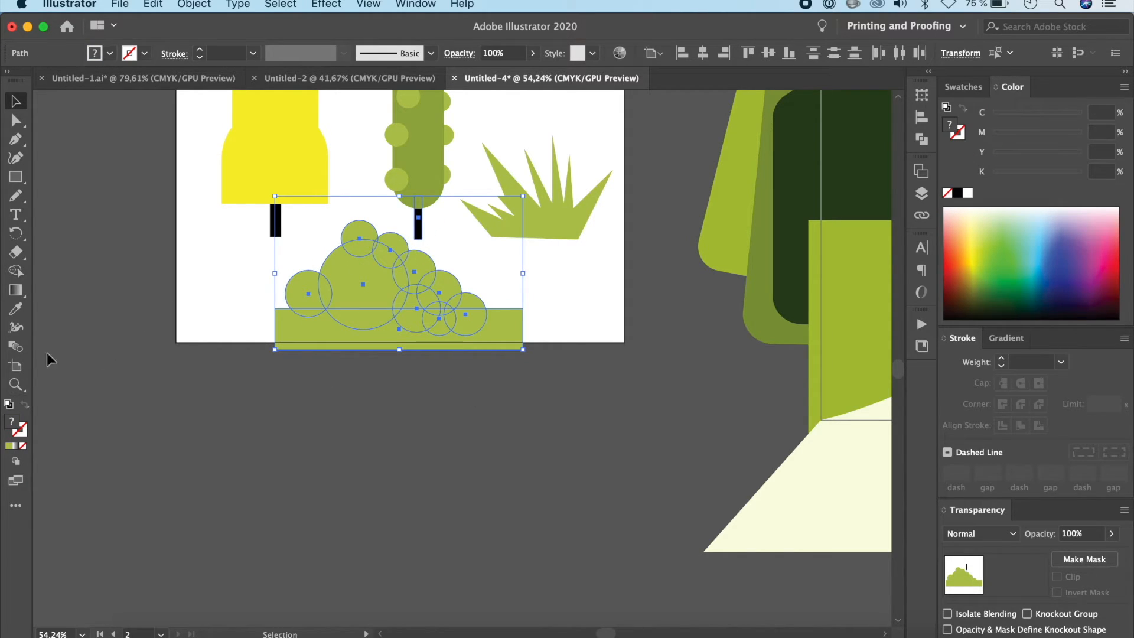
pyautogui.click(16, 270)
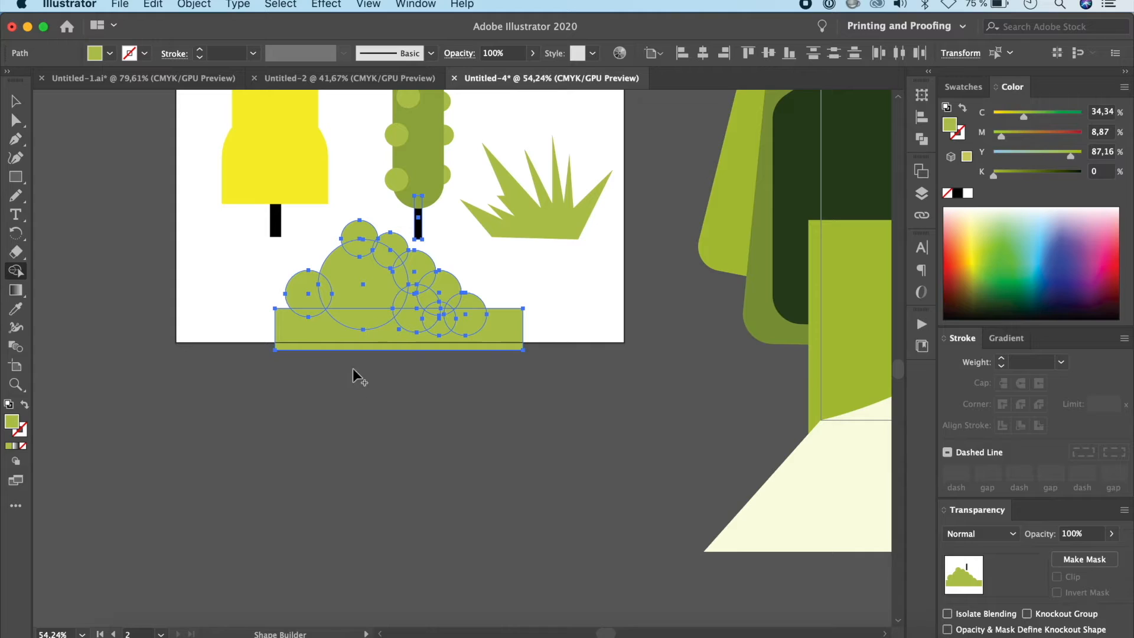
pyautogui.keyDown('alt'); pyautogui.click(332, 343); pyautogui.keyUp('alt')
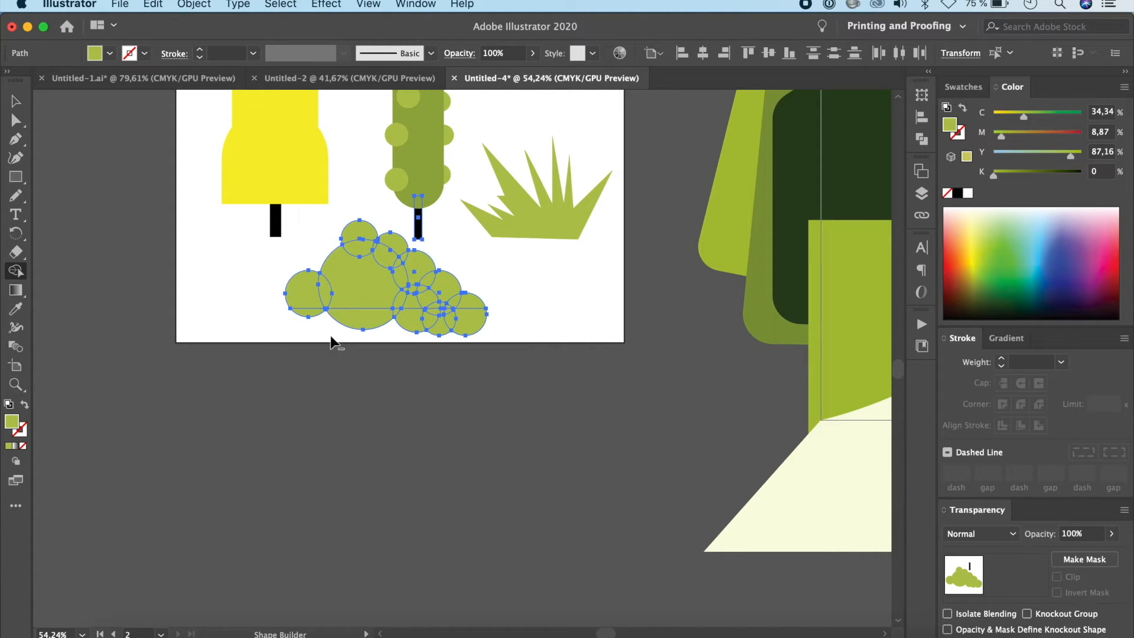
pyautogui.keyDown('alt'); pyautogui.click(314, 311); pyautogui.keyUp('alt')
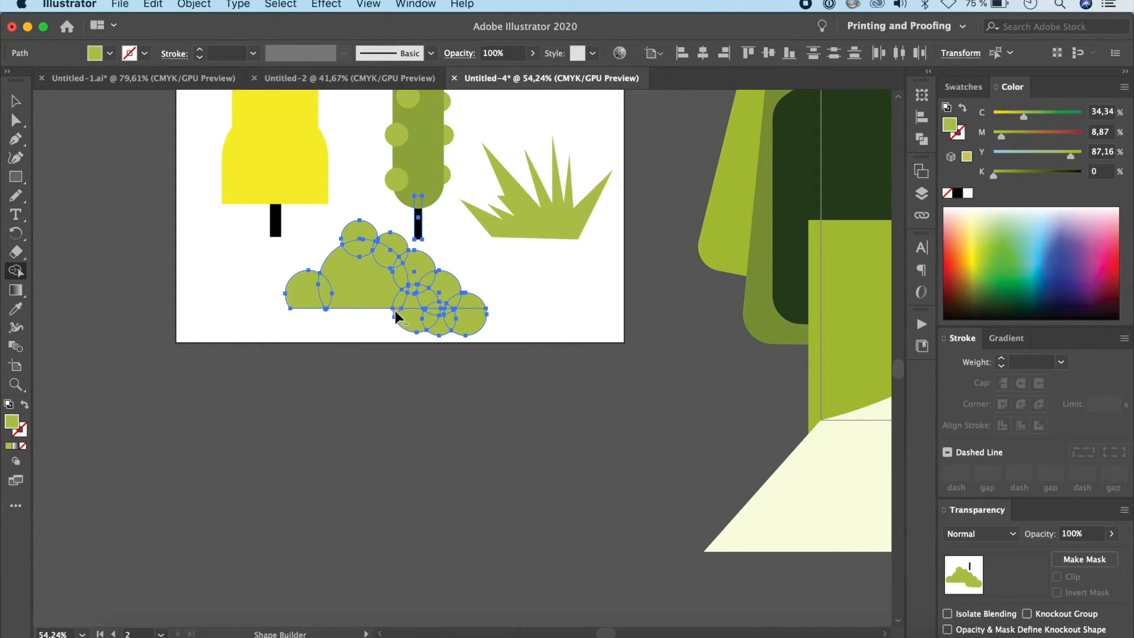
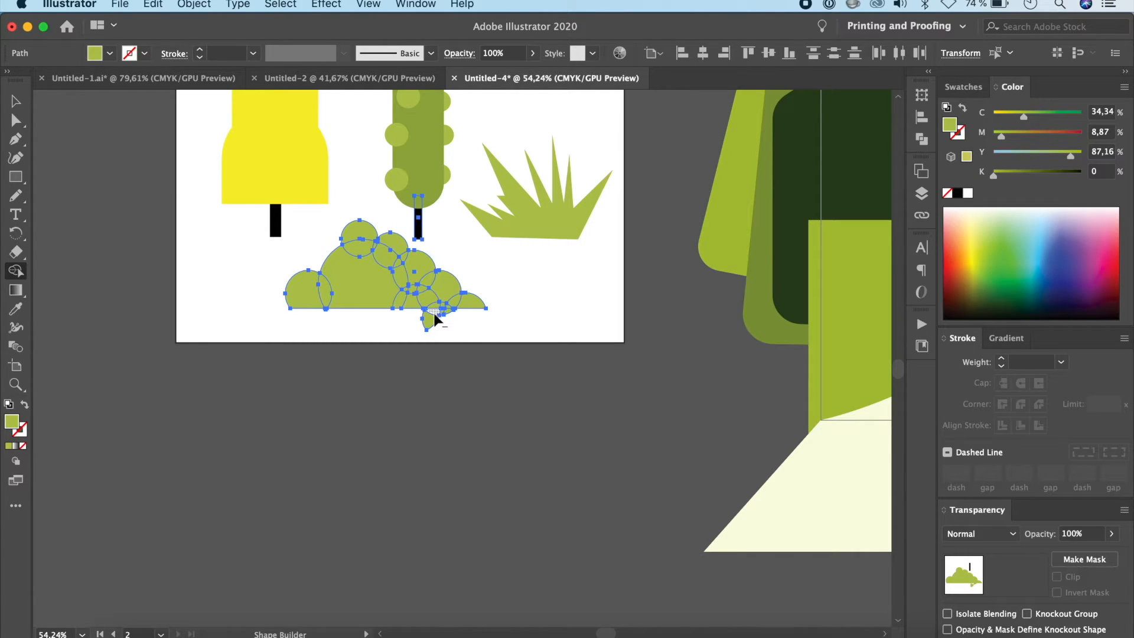
# Step: Remove the leftover slivers below the bush's flat base with the Shape Builder tool
pyautogui.scroll(5, 487, 318)
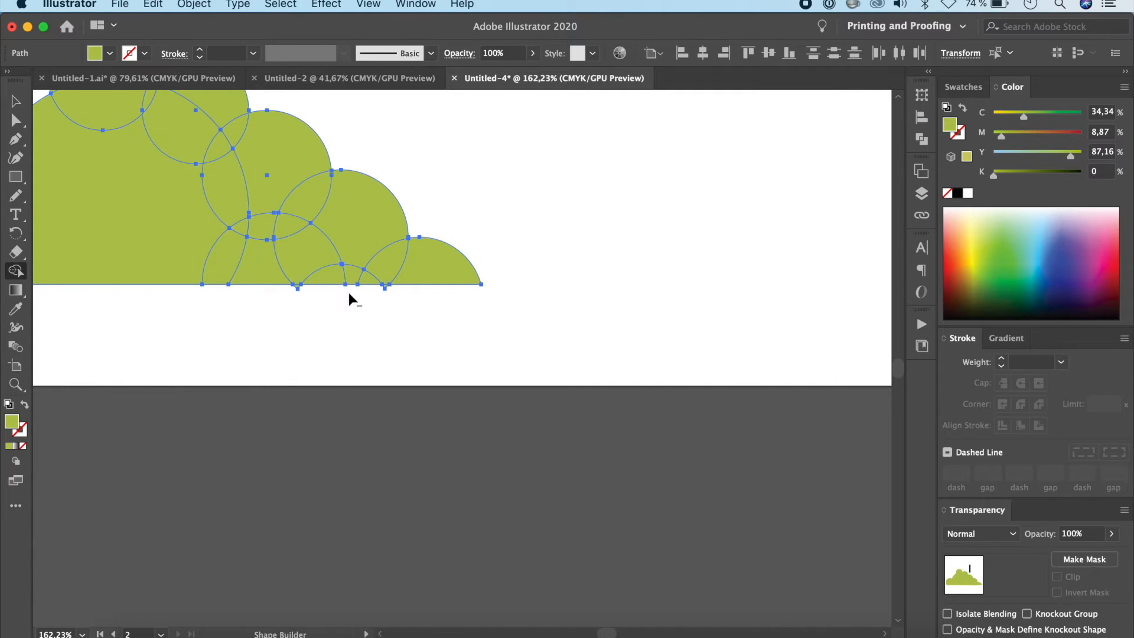
pyautogui.scroll(5, 338, 330)
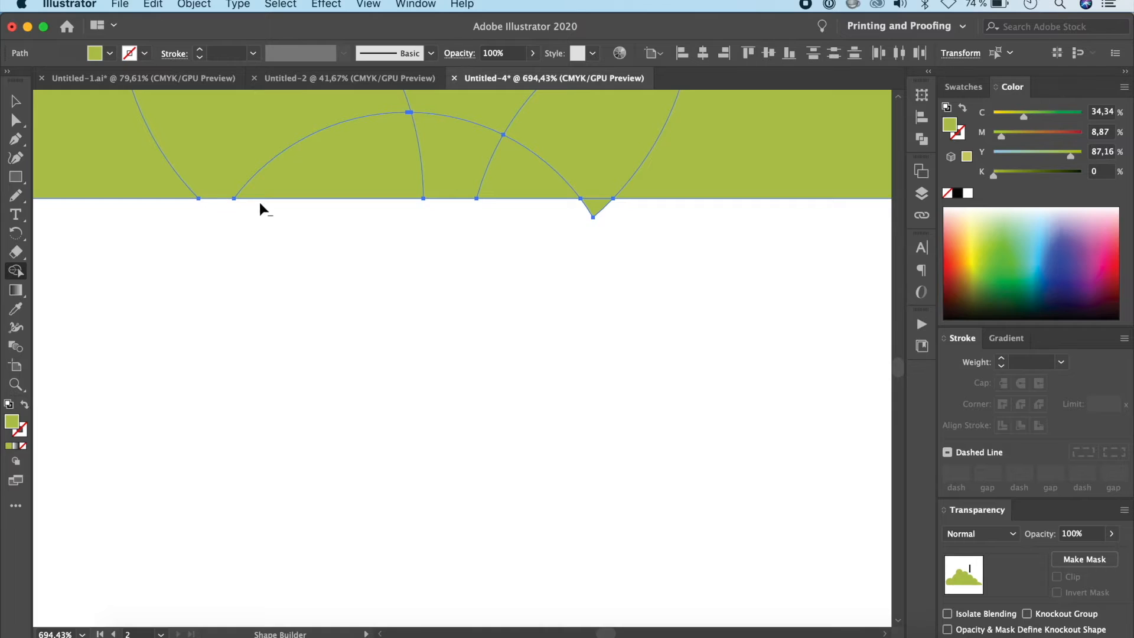
pyautogui.keyDown('alt'); pyautogui.click(594, 205); pyautogui.keyUp('alt')
pyautogui.scroll(-4, 505, 369)
pyautogui.scroll(5, 236, 364)
pyautogui.keyDown('alt'); pyautogui.click(436, 214); pyautogui.keyUp('alt')
pyautogui.scroll(-8, 472, 531)
# Step: Unite all the overlapping bush shapes into a single outline with the Pathfinder
pyautogui.press('v')
pyautogui.click(649, 473)
pyautogui.moveTo(701, 421); pyautogui.dragTo(147, 515)
pyautogui.keyDown('shift'); pyautogui.click(338, 352); pyautogui.keyUp('shift')
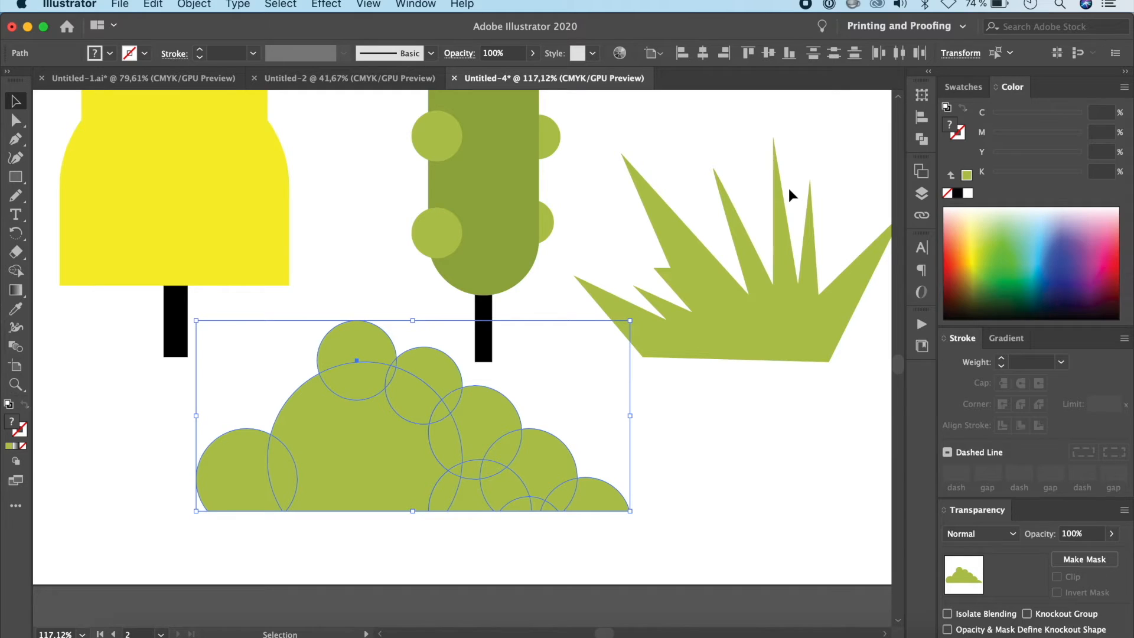
pyautogui.click(432, 4)
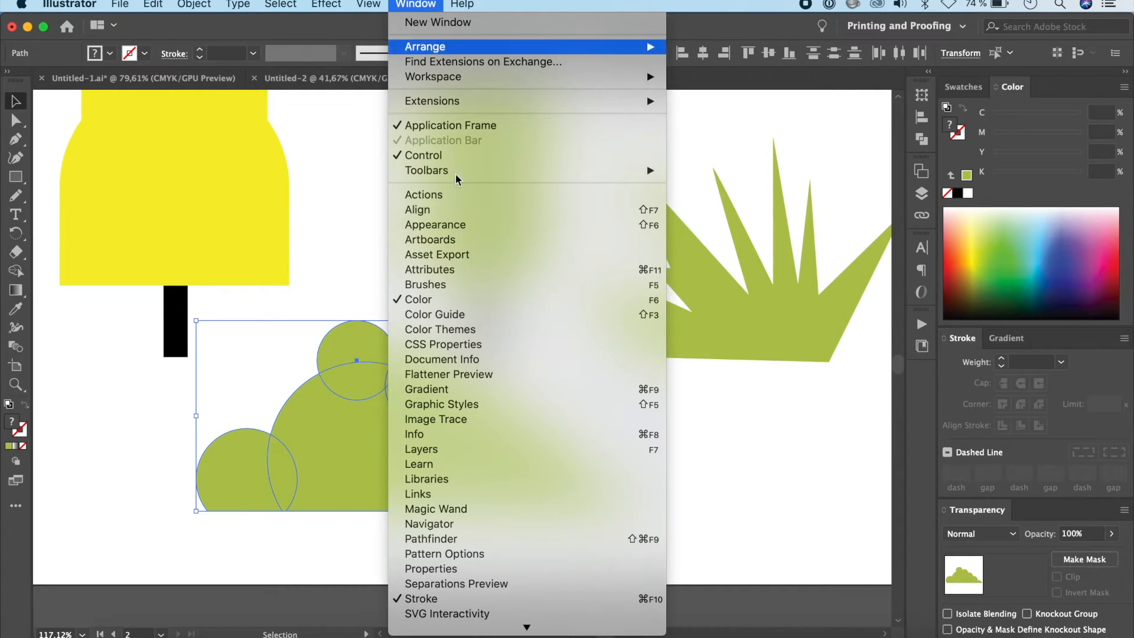
pyautogui.scroll(-5, 522, 406)
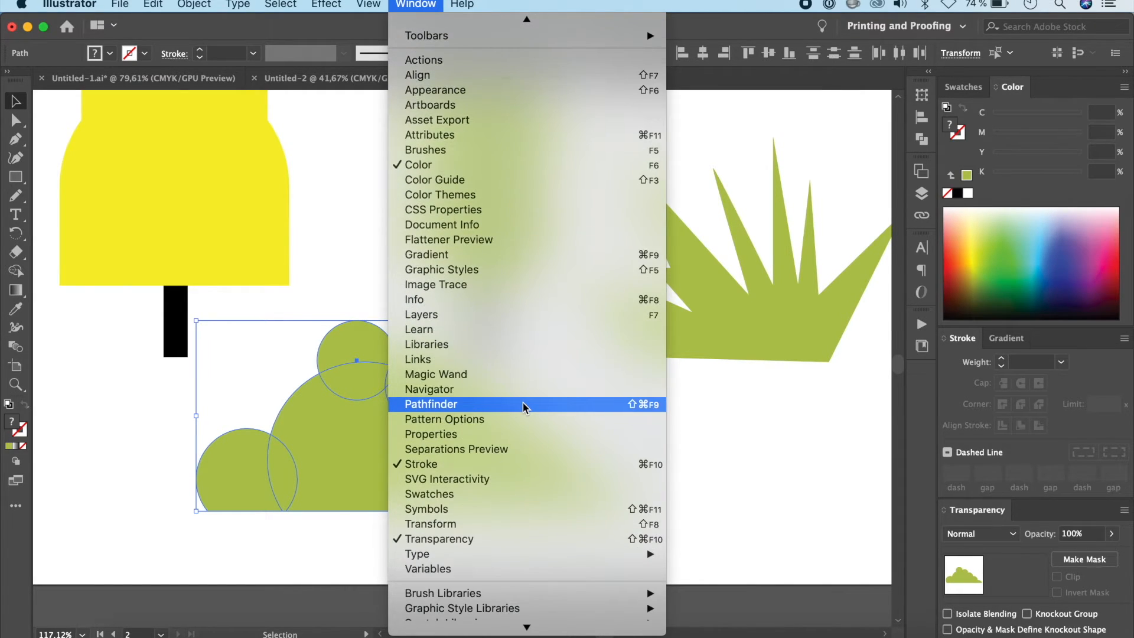
pyautogui.click(469, 406)
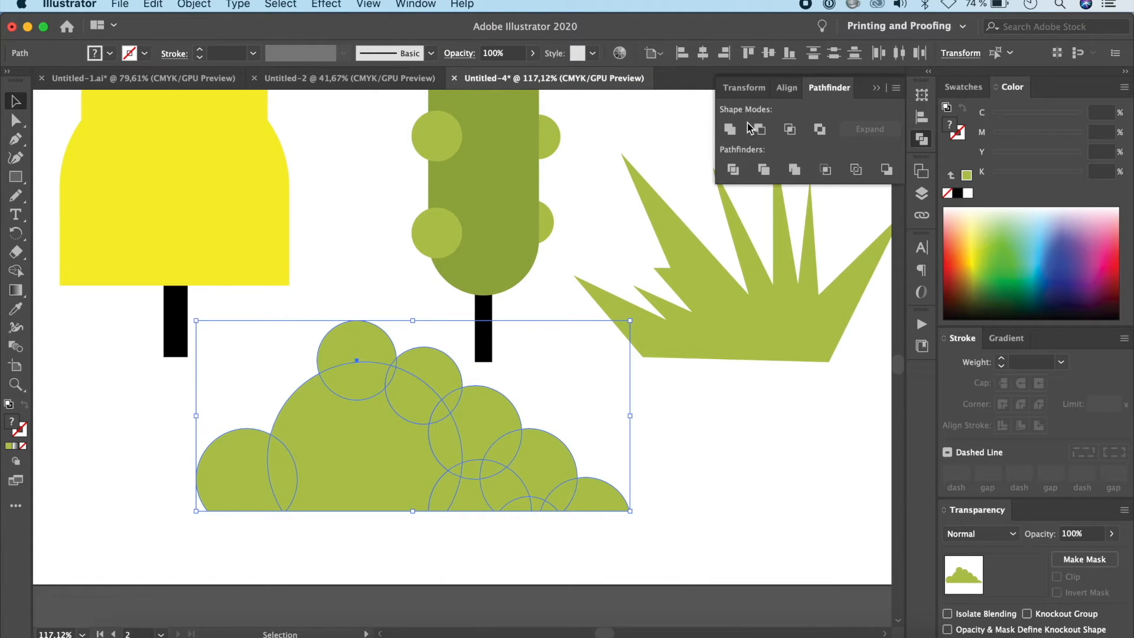
pyautogui.click(730, 129)
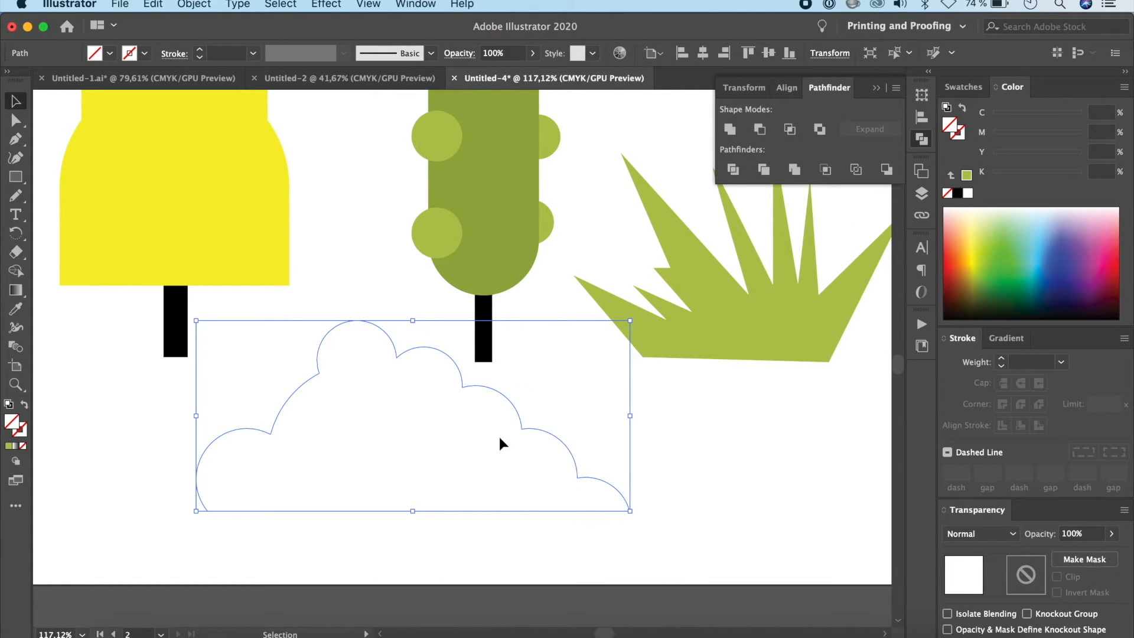
# Step: Fill the united bush with the medium green sampled from the capsule tree's crown
pyautogui.press('i')
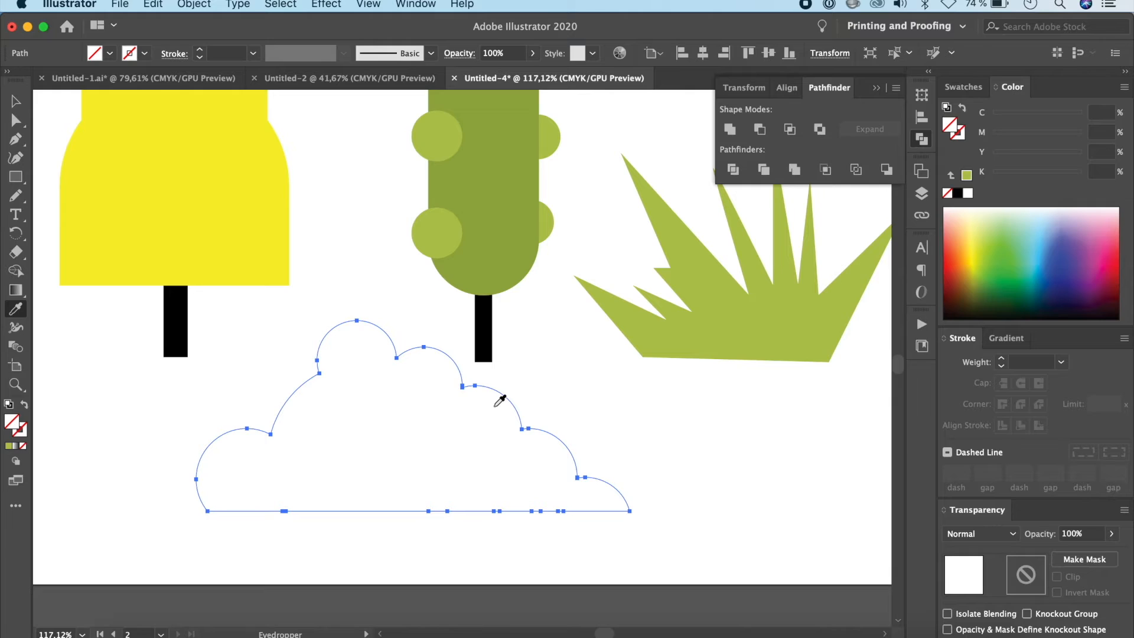
pyautogui.click(502, 175)
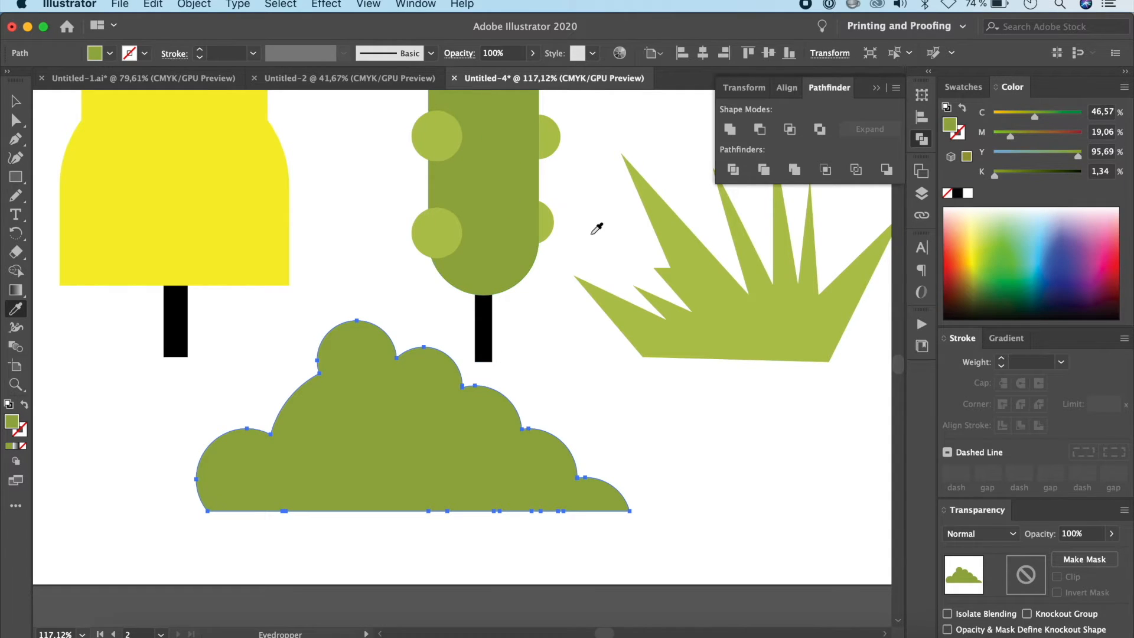
pyautogui.click(16, 101)
pyautogui.click(744, 470)
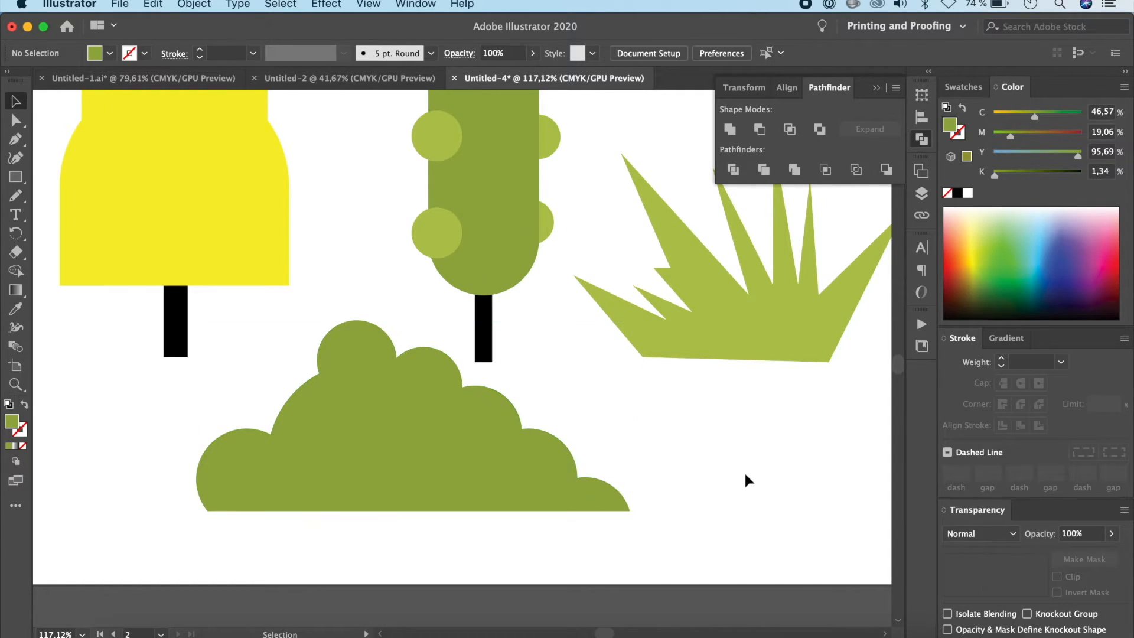
pyautogui.keyDown('alt'); pyautogui.scroll(-6, 721, 497); pyautogui.keyUp('alt')
pyautogui.hscroll(10, 721, 497)
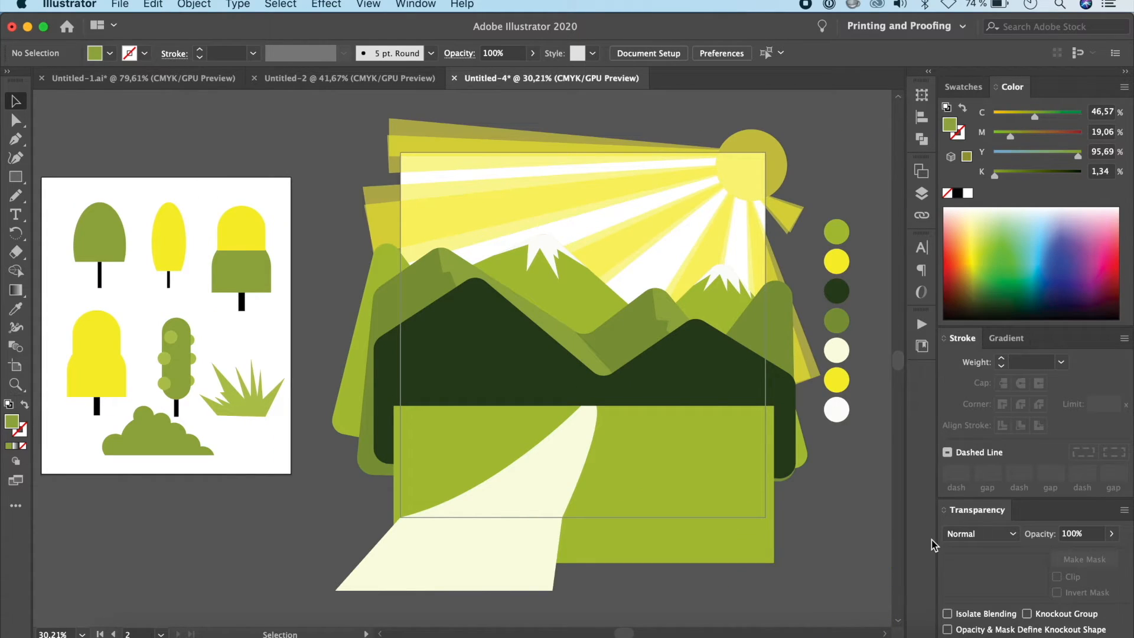
pyautogui.scroll(-3, 760, 480)
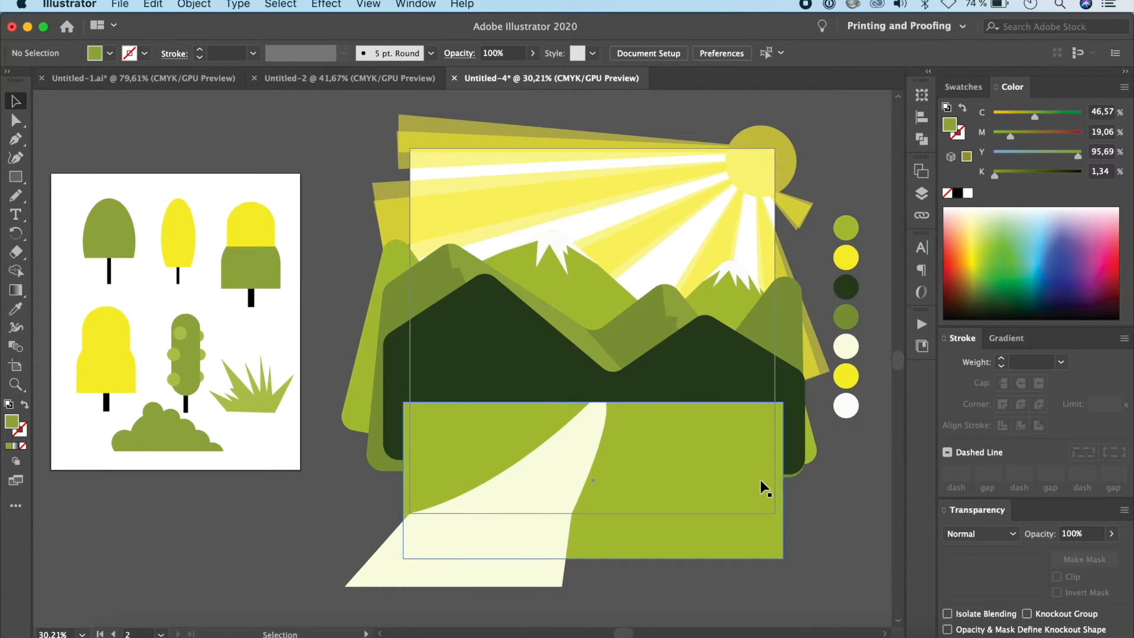
pyautogui.scroll(-1, 760, 480)
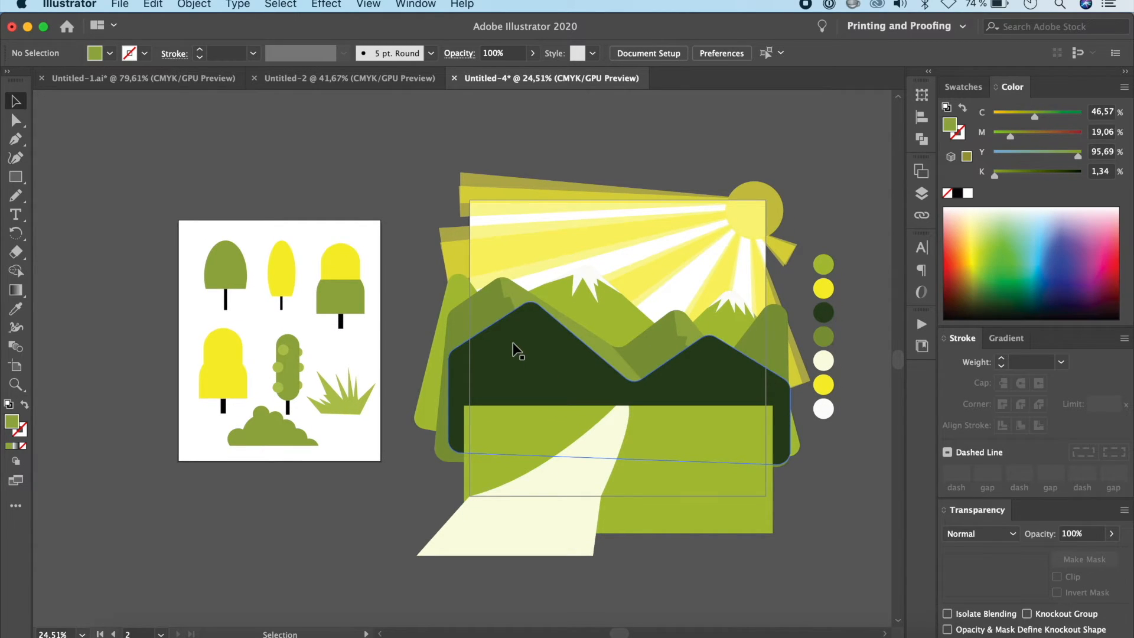
pyautogui.click(353, 261)
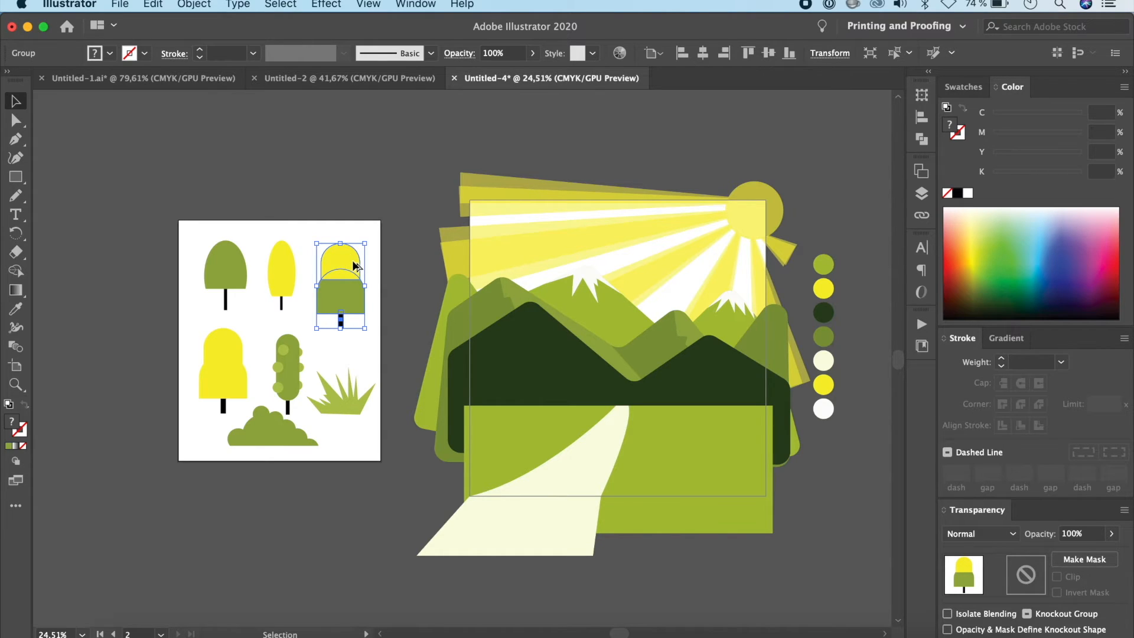
pyautogui.moveTo(353, 265); pyautogui.dragTo(349, 160)
pyautogui.press('Delete')
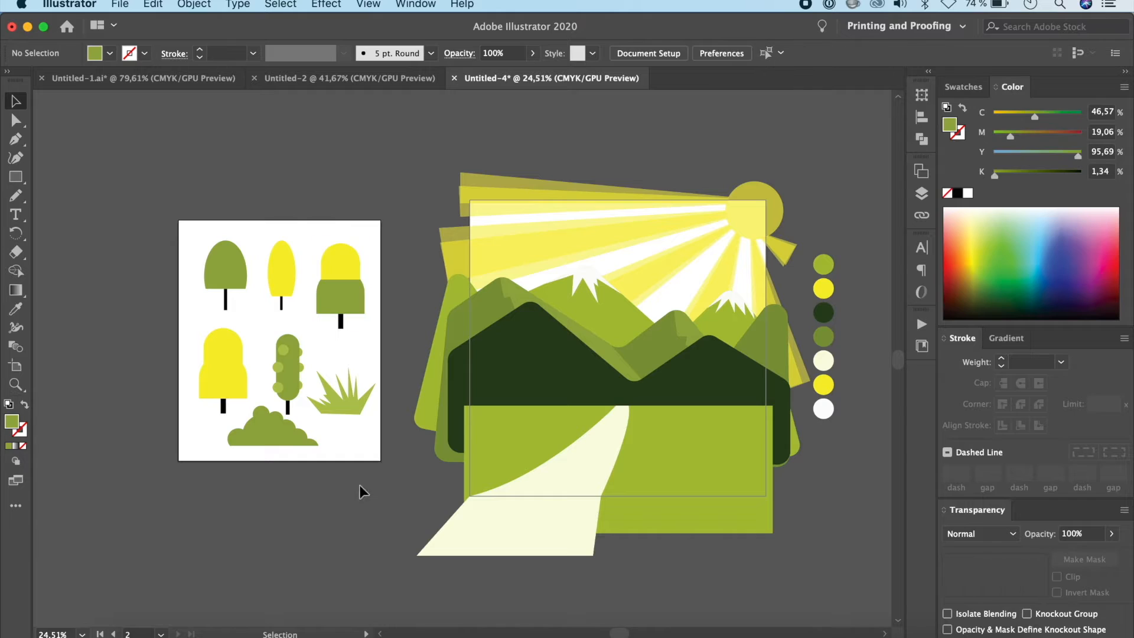
# Step: Duplicate the grass tuft below the original and recolour the copy with the yellow of the wide yellow tree
pyautogui.click(356, 408)
pyautogui.moveTo(358, 414); pyautogui.dragTo(388, 481)
pyautogui.press('i')
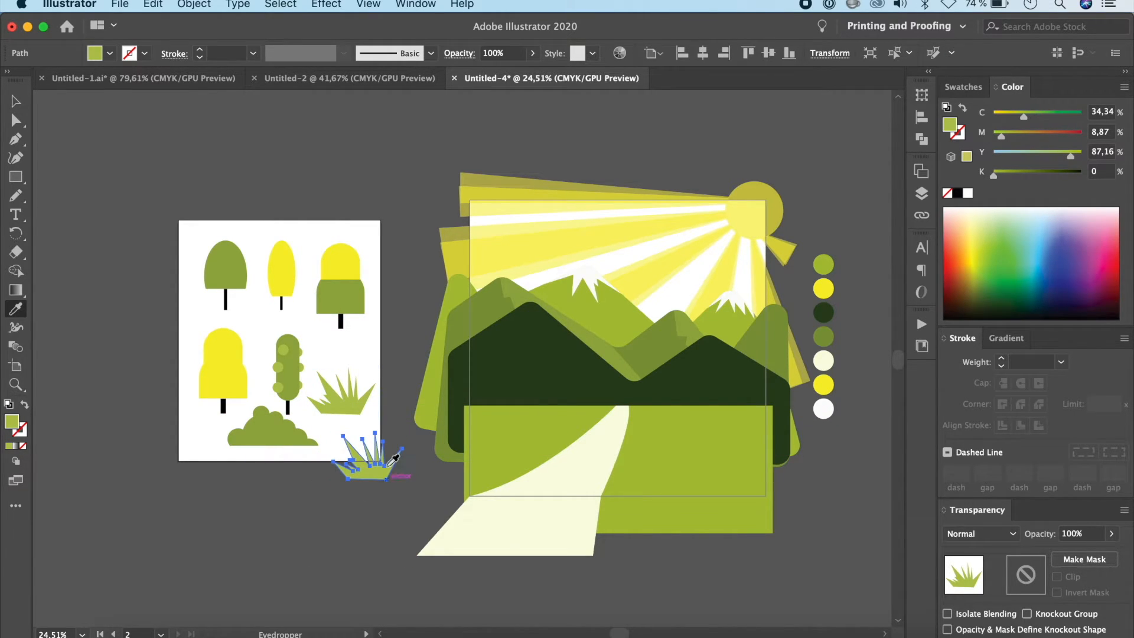
pyautogui.click(235, 343)
pyautogui.press('v')
# Step: Duplicate the bush outside the tree artboard and recolour the copy with the bright green of the landscape's ground
pyautogui.click(267, 431)
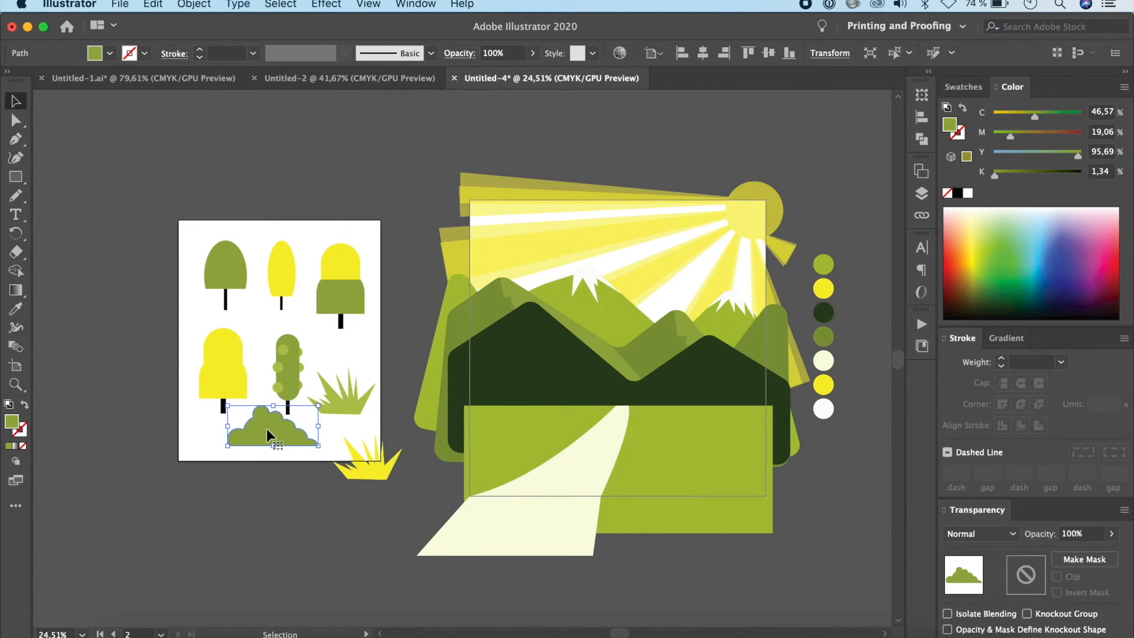
pyautogui.moveTo(268, 432); pyautogui.dragTo(174, 505)
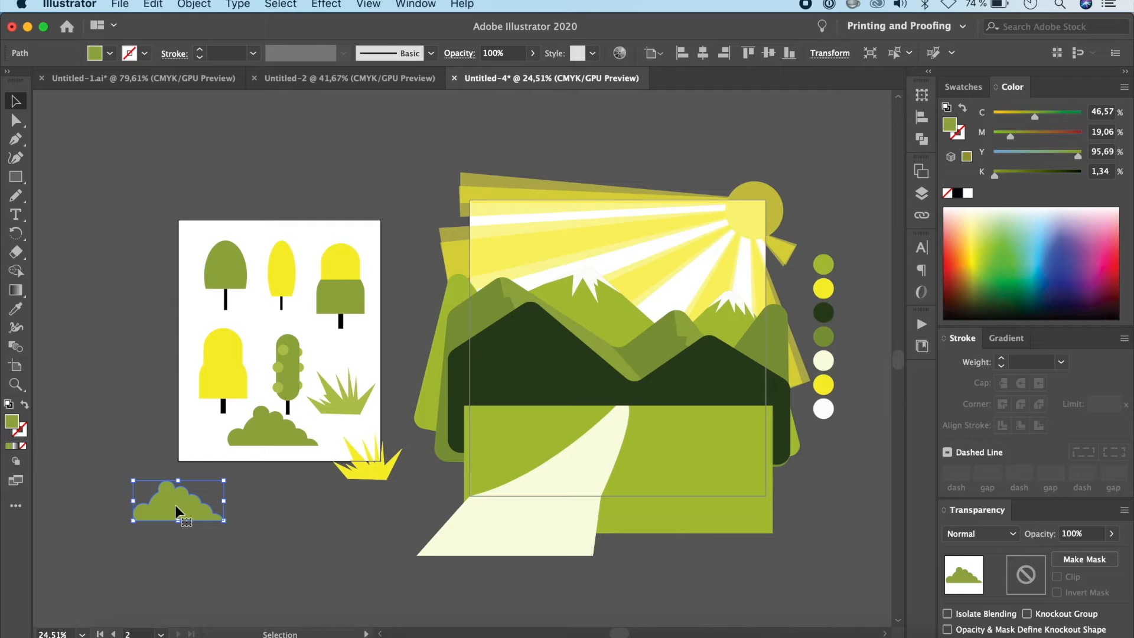
pyautogui.press('i')
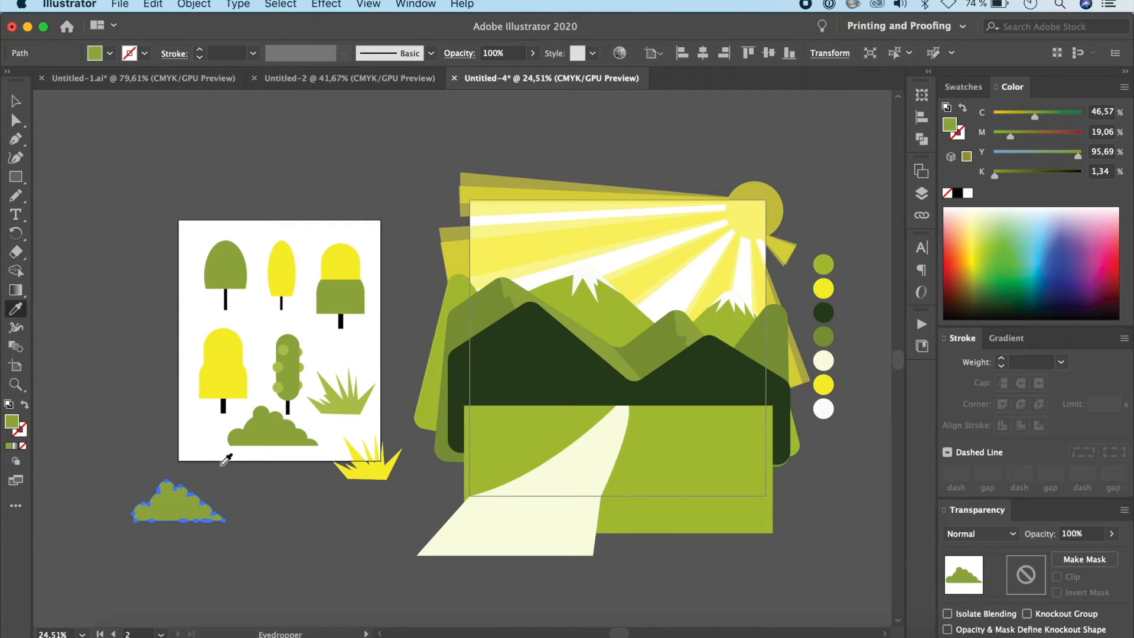
pyautogui.click(544, 409)
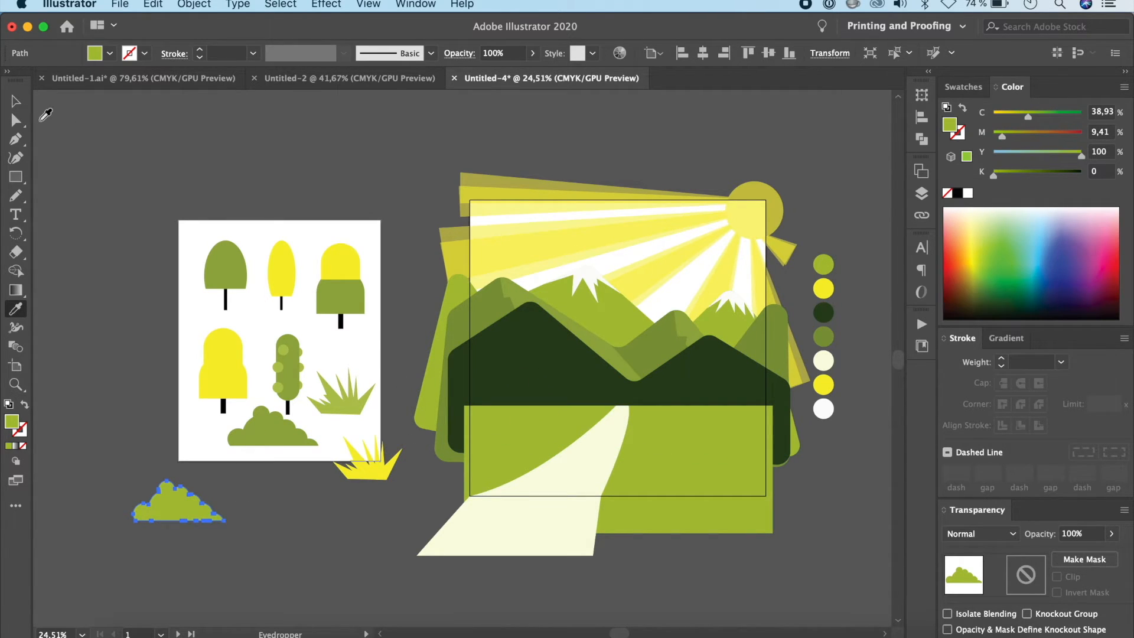
pyautogui.click(16, 102)
pyautogui.click(106, 270)
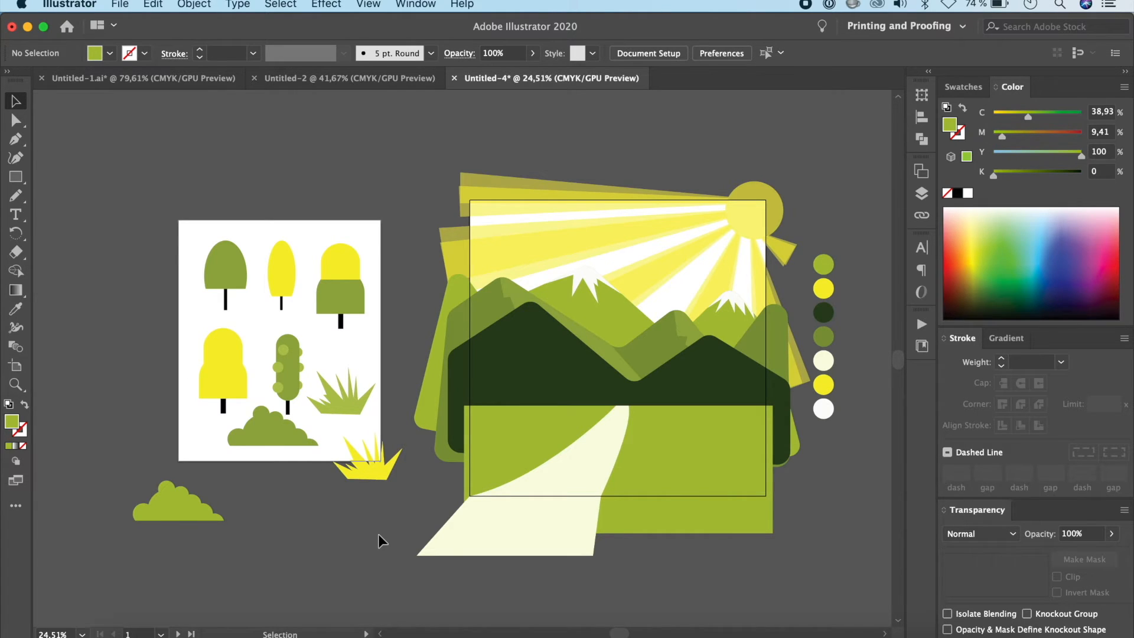
# Step: Place small copies of the two-tone tree and the narrow yellow tree on the ground's upper edge right of the road, leaving a gap between them
pyautogui.hscroll(5, 377, 534)
pyautogui.scroll(5, 378, 534)
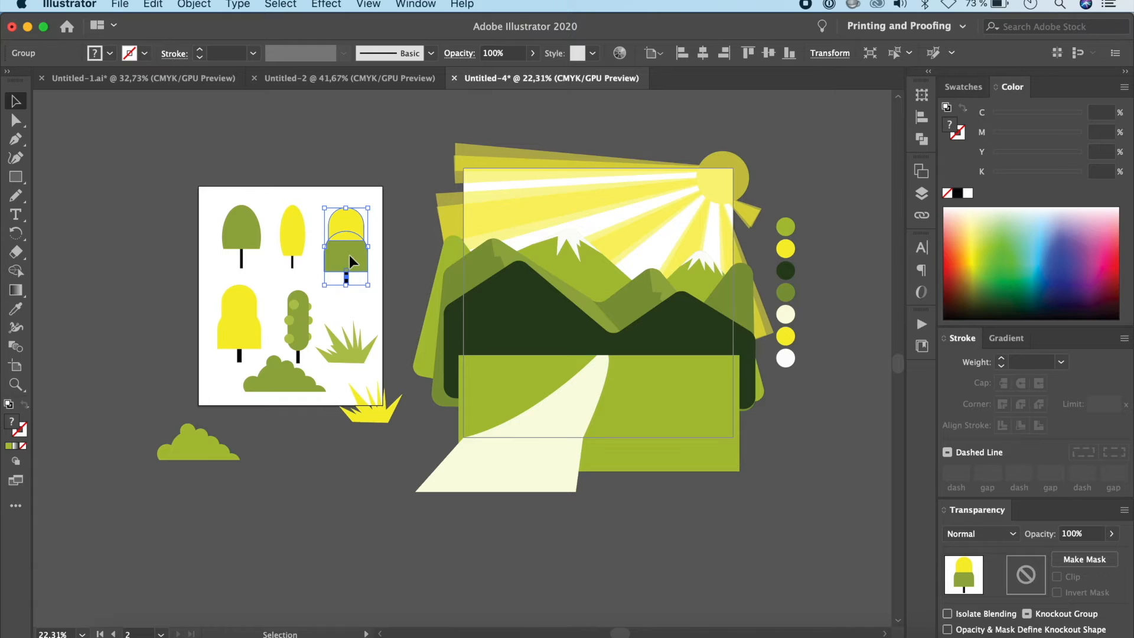
pyautogui.moveTo(350, 260); pyautogui.dragTo(694, 335)
pyautogui.click(292, 237)
pyautogui.moveTo(292, 237); pyautogui.dragTo(704, 292)
pyautogui.click(845, 434)
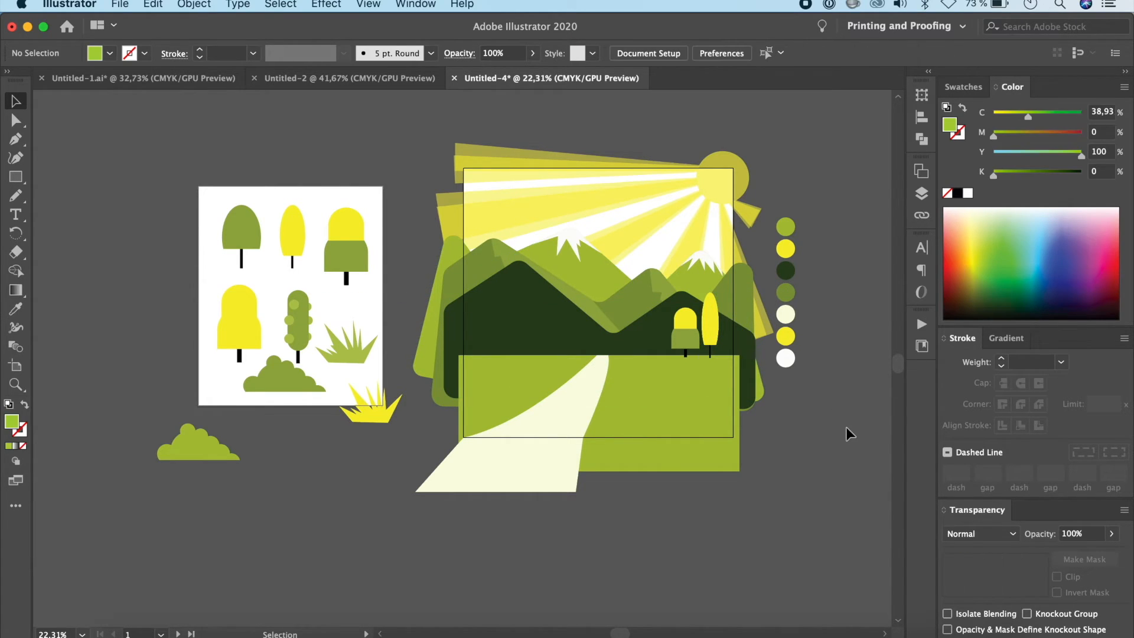
pyautogui.click(695, 344)
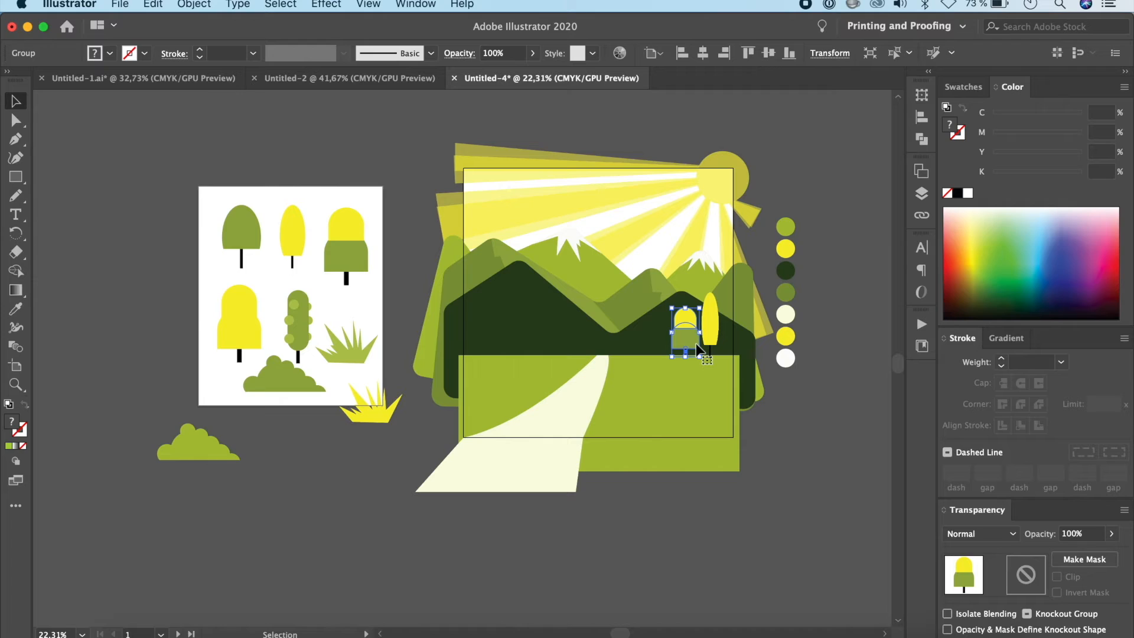
pyautogui.moveTo(696, 344); pyautogui.dragTo(678, 345)
# Step: Group the capsule tree's crown, circles and trunk
pyautogui.click(300, 316)
pyautogui.scroll(5, 308, 313)
pyautogui.click(345, 285)
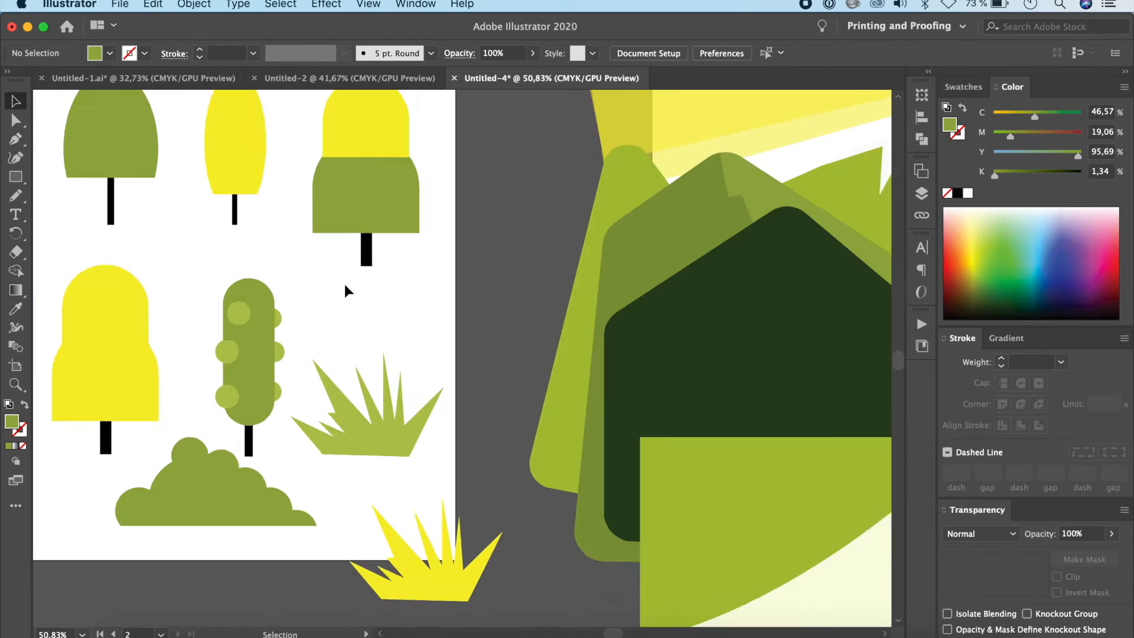
pyautogui.scroll(-1, 345, 285)
pyautogui.hscroll(-1, 345, 285)
pyautogui.moveTo(290, 342); pyautogui.dragTo(324, 381)
pyautogui.press('super+g')
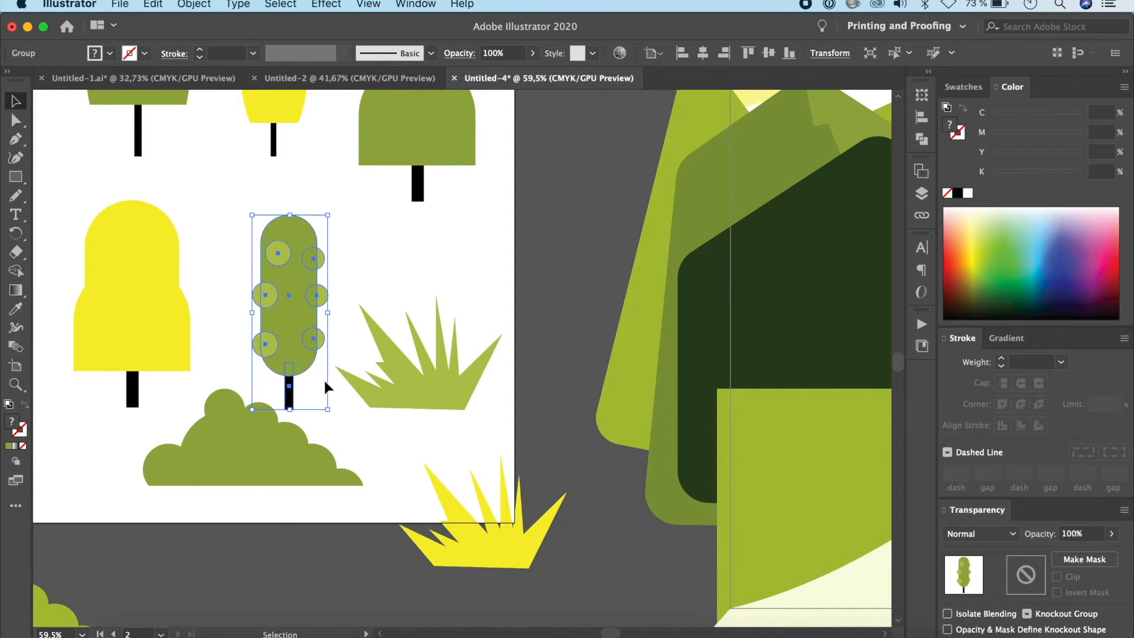
# Step: Place a scaled-down copy of the capsule tree between the two-tone tree and the narrow yellow tree in the landscape
pyautogui.scroll(-4, 316, 391)
pyautogui.hscroll(3, 314, 390)
pyautogui.scroll(-1, 313, 391)
pyautogui.moveTo(221, 338); pyautogui.dragTo(789, 348)
pyautogui.hscroll(3, 788, 350)
pyautogui.scroll(1, 788, 350)
pyautogui.moveTo(713, 405); pyautogui.dragTo(653, 360)
# Step: Line up a slightly shortened copy of the narrow yellow tree, the dome-shaped green tree and a copy of the wide yellow tree left of the road
pyautogui.moveTo(674, 362); pyautogui.dragTo(355, 367)
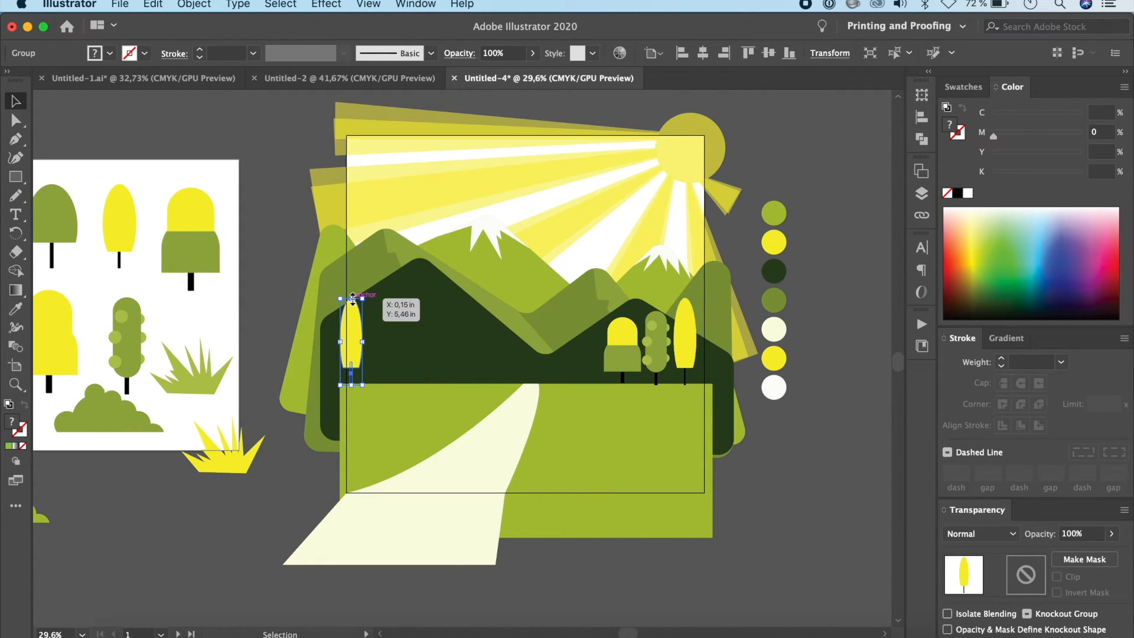
pyautogui.moveTo(352, 299); pyautogui.dragTo(352, 305)
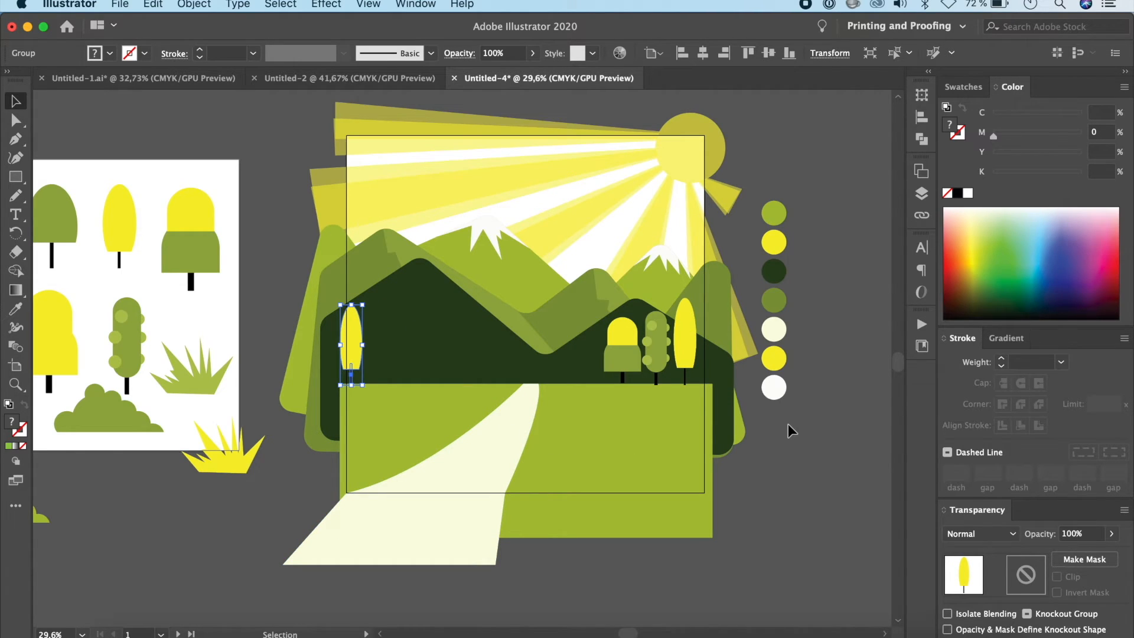
pyautogui.moveTo(64, 229); pyautogui.dragTo(384, 359)
pyautogui.press('alt+super+[')
pyautogui.moveTo(65, 349); pyautogui.dragTo(463, 360)
# Step: Add smaller copies of the dome-shaped green tree and the capsule tree on either side of the wide yellow tree in the landscape
pyautogui.click(393, 353)
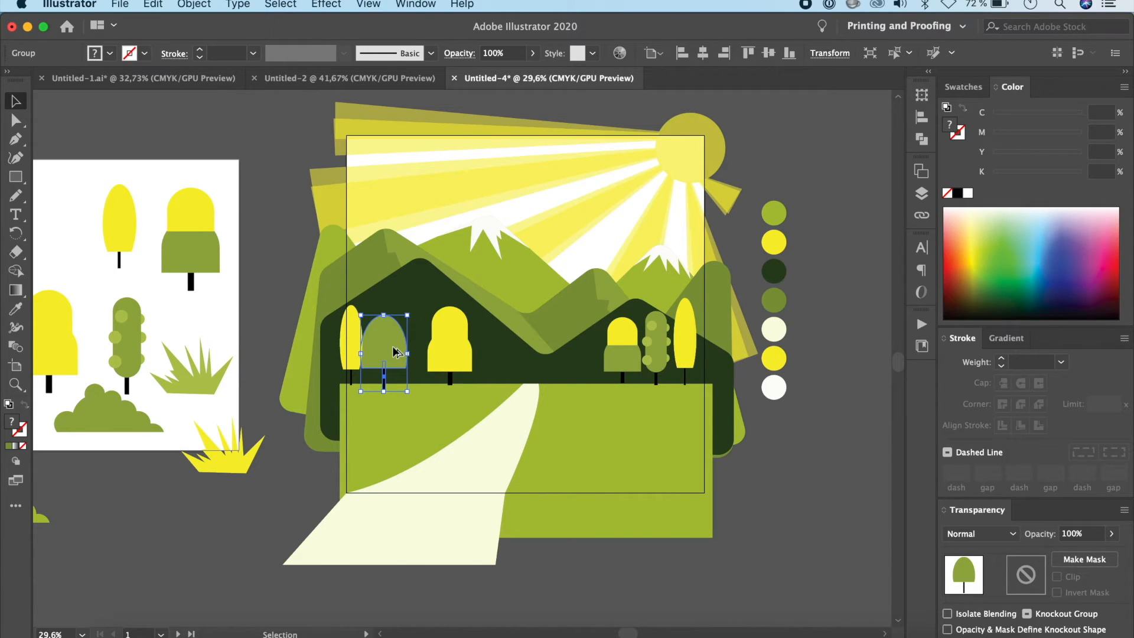
pyautogui.moveTo(393, 348); pyautogui.dragTo(426, 355)
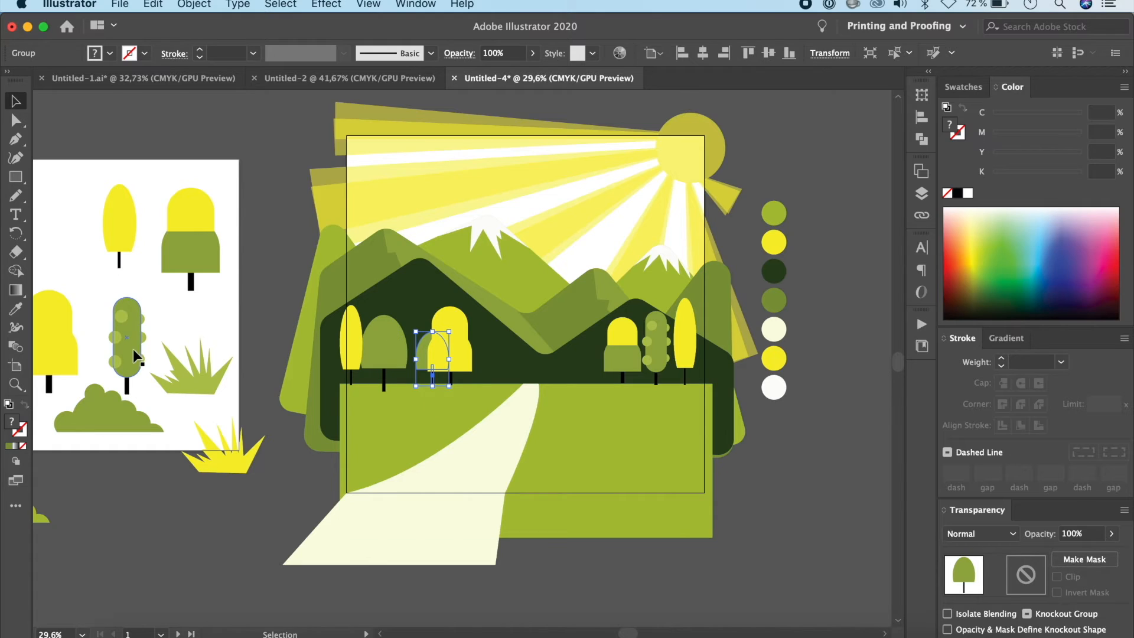
pyautogui.click(651, 353)
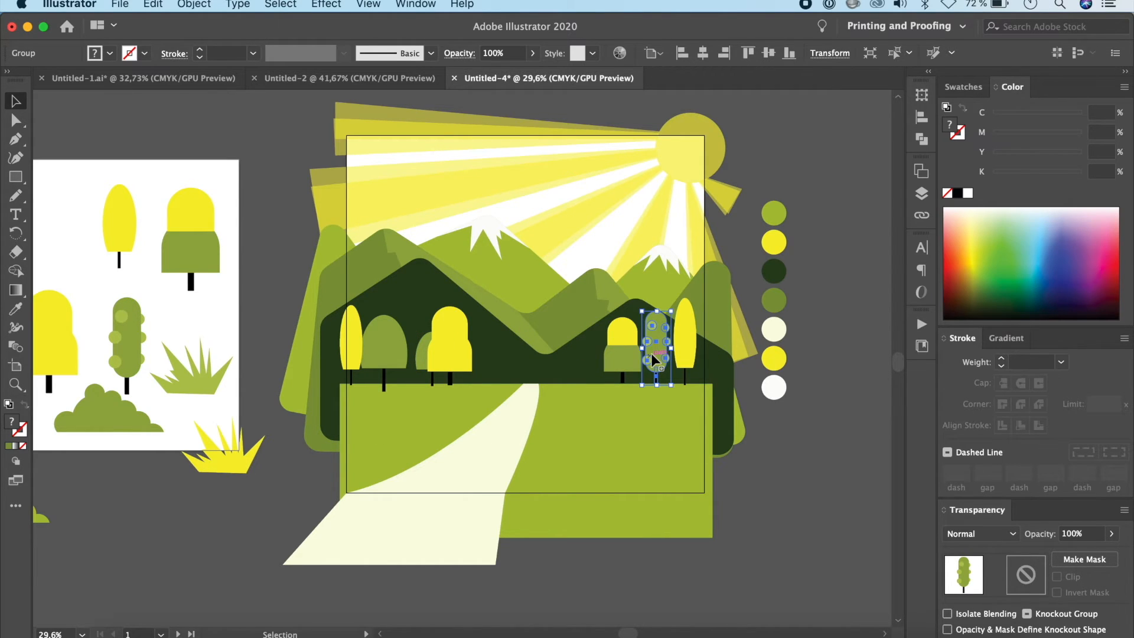
pyautogui.moveTo(651, 353); pyautogui.dragTo(472, 359)
pyautogui.moveTo(464, 340); pyautogui.dragTo(467, 366)
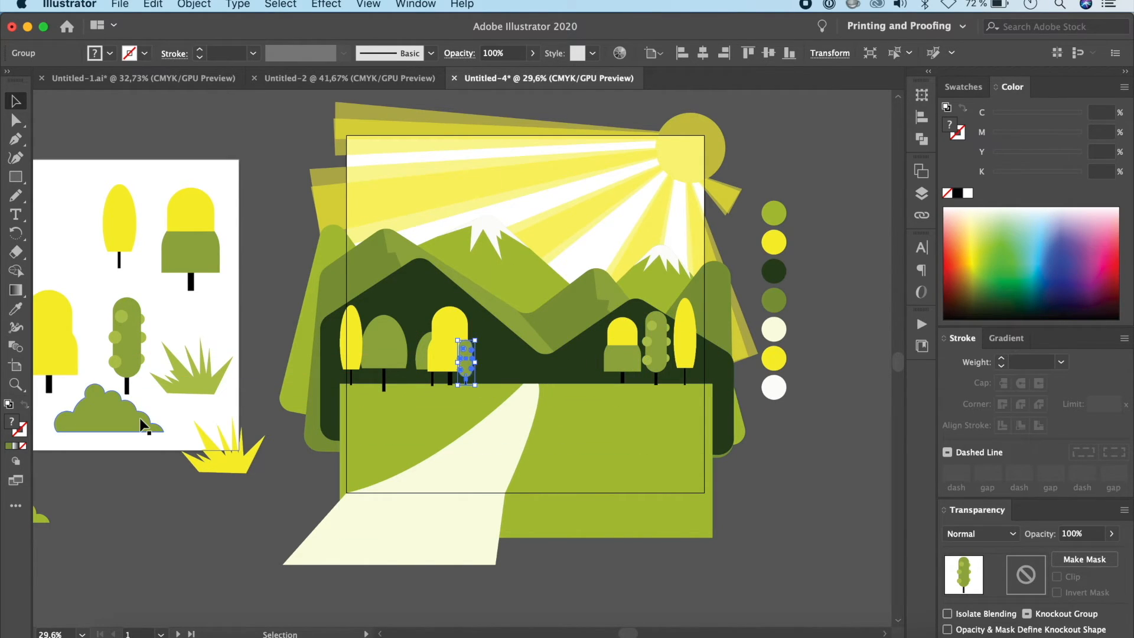
# Step: Place a smaller copy of the medium green bush between the small capsule tree and the road's far end
pyautogui.click(127, 419)
pyautogui.moveTo(123, 419); pyautogui.dragTo(510, 367)
pyautogui.click(573, 412)
# Step: Mirror the light green grass tuft across the vertical axis
pyautogui.click(222, 452)
pyautogui.click(201, 380)
pyautogui.moveTo(201, 380); pyautogui.dragTo(217, 380)
pyautogui.rightClick(217, 380)
pyautogui.moveTo(339, 555)
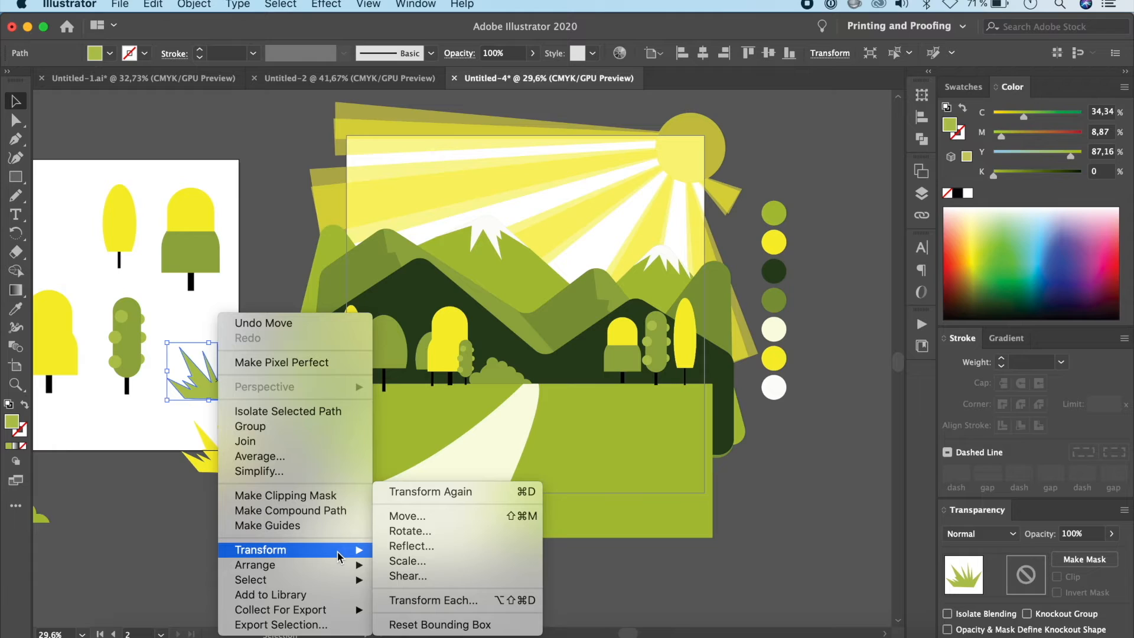
pyautogui.click(416, 546)
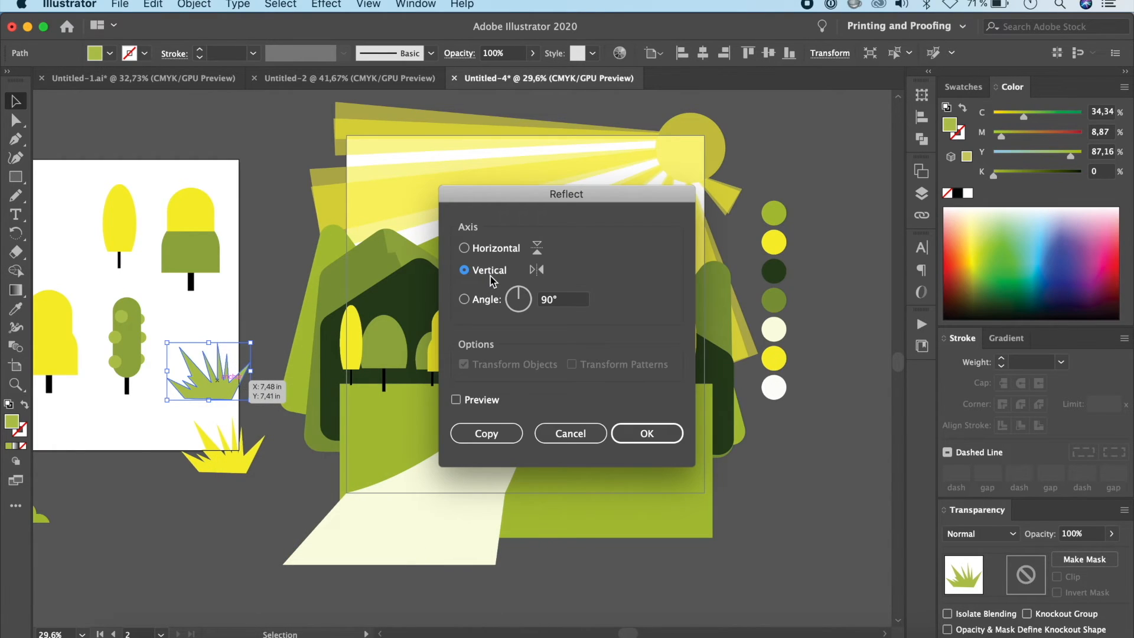
pyautogui.click(647, 432)
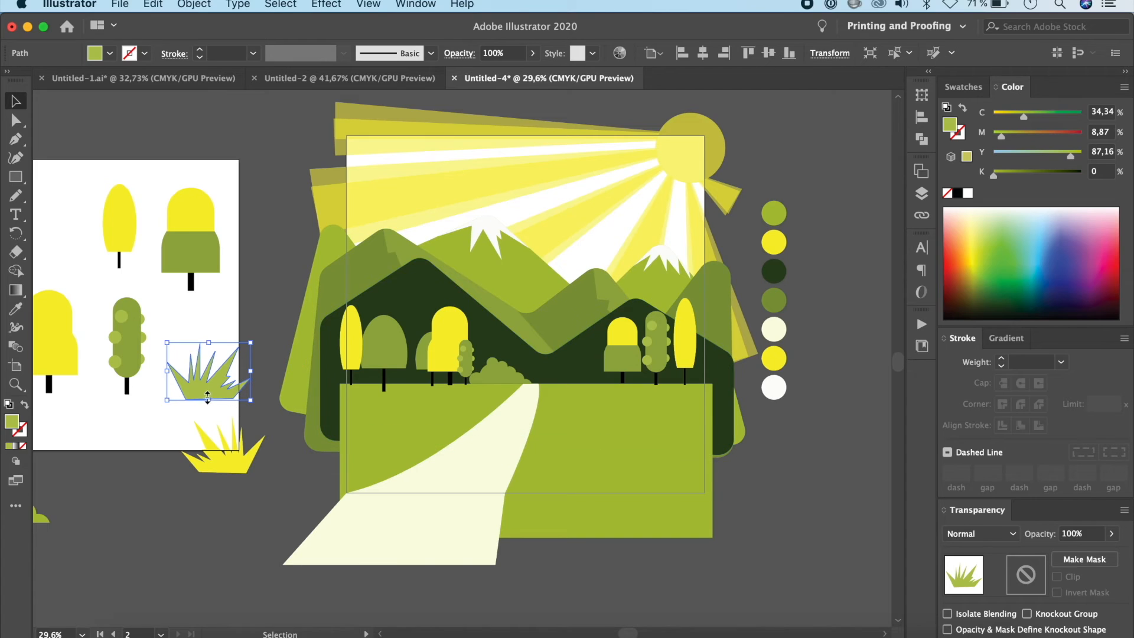
# Step: Place the light green grass tuft at the foot of the leftmost narrow yellow tree and sample the ground's green onto it
pyautogui.moveTo(207, 400); pyautogui.dragTo(362, 377)
pyautogui.scroll(10, 380, 425)
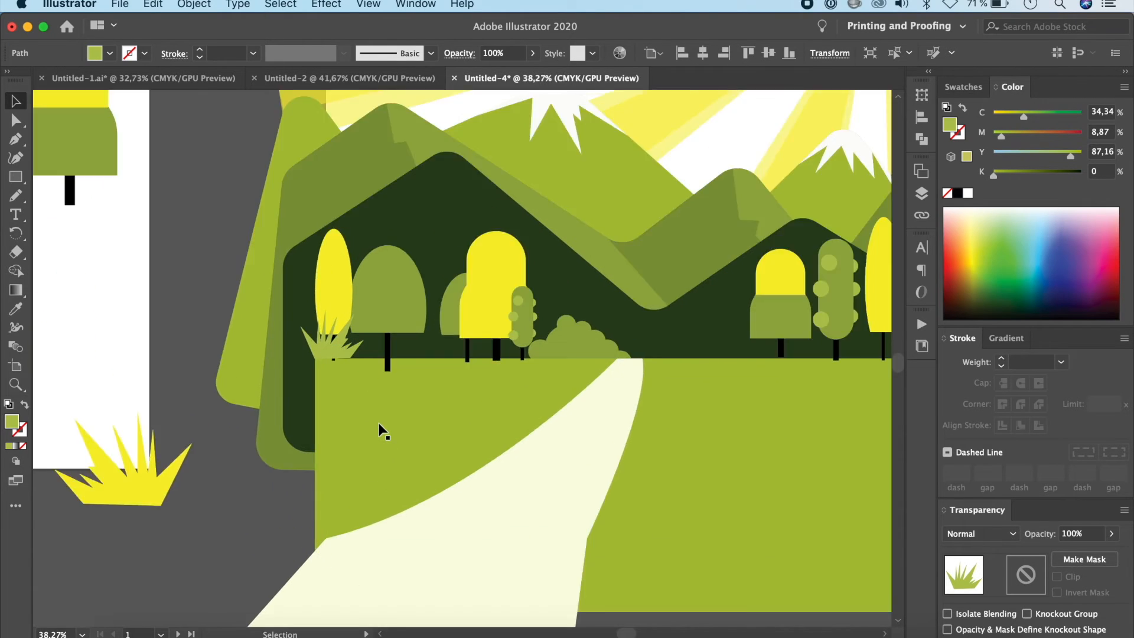
pyautogui.scroll(3, 380, 425)
pyautogui.moveTo(265, 186); pyautogui.dragTo(265, 195)
pyautogui.press('i')
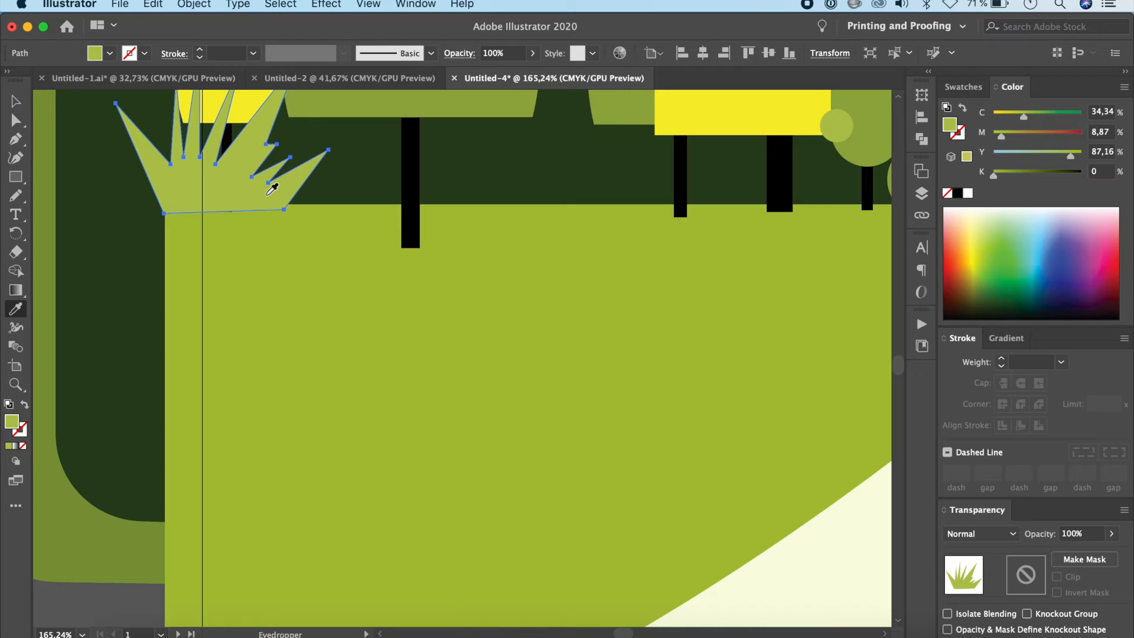
pyautogui.click(400, 363)
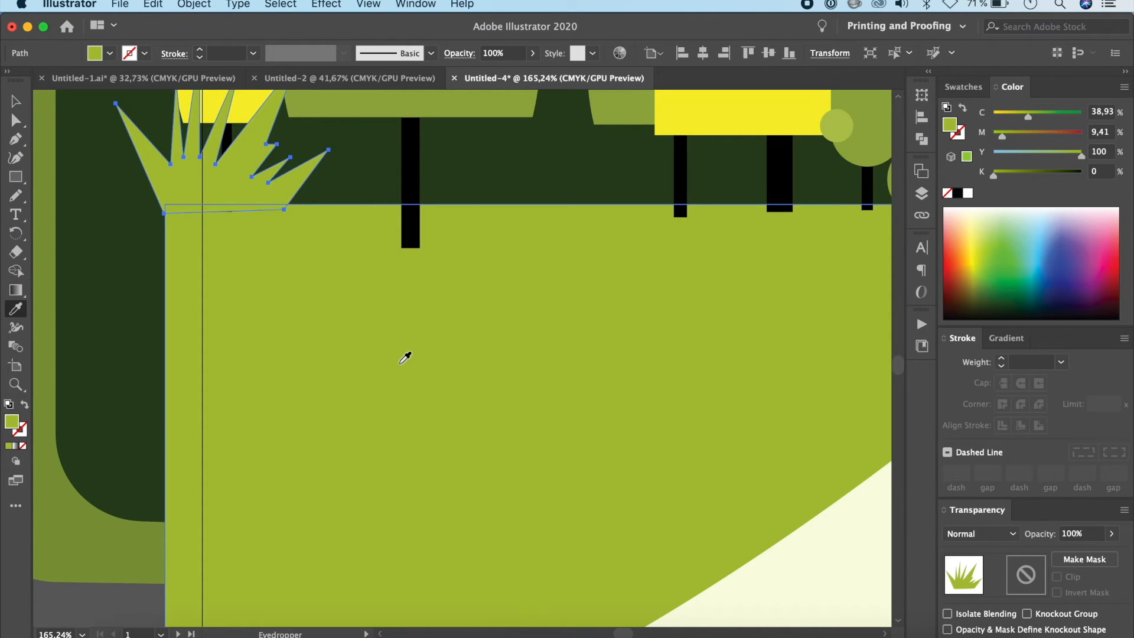
pyautogui.scroll(-10, 264, 345)
pyautogui.press('v')
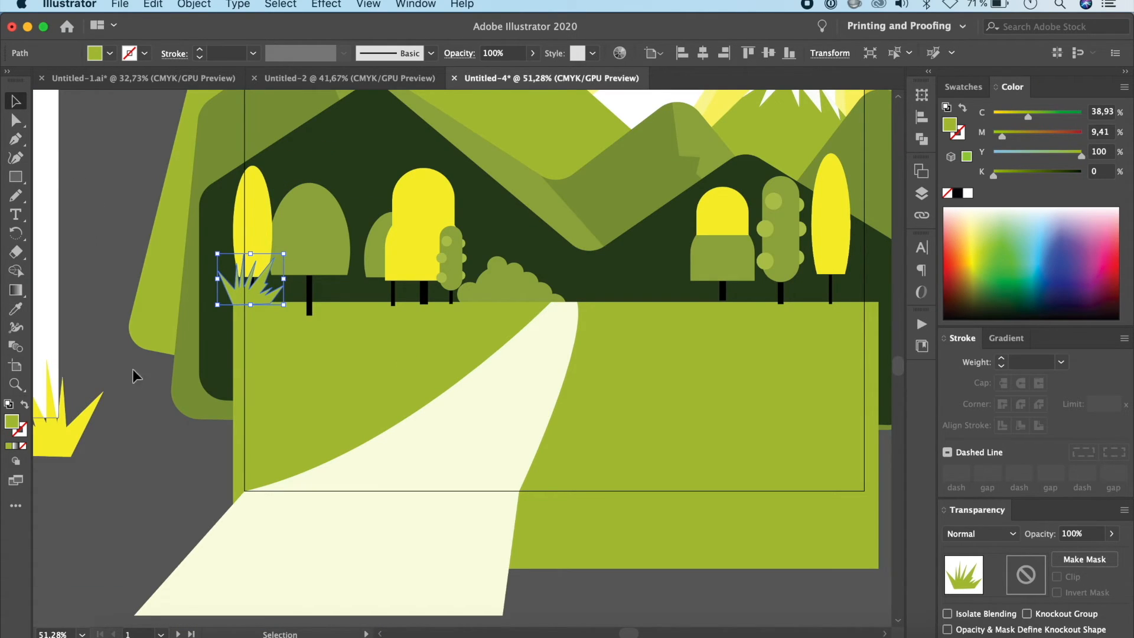
# Step: Place the yellow grass tuft on the ground line to the right of the road's far end, beside the two-tone tree
pyautogui.moveTo(254, 289); pyautogui.dragTo(682, 290)
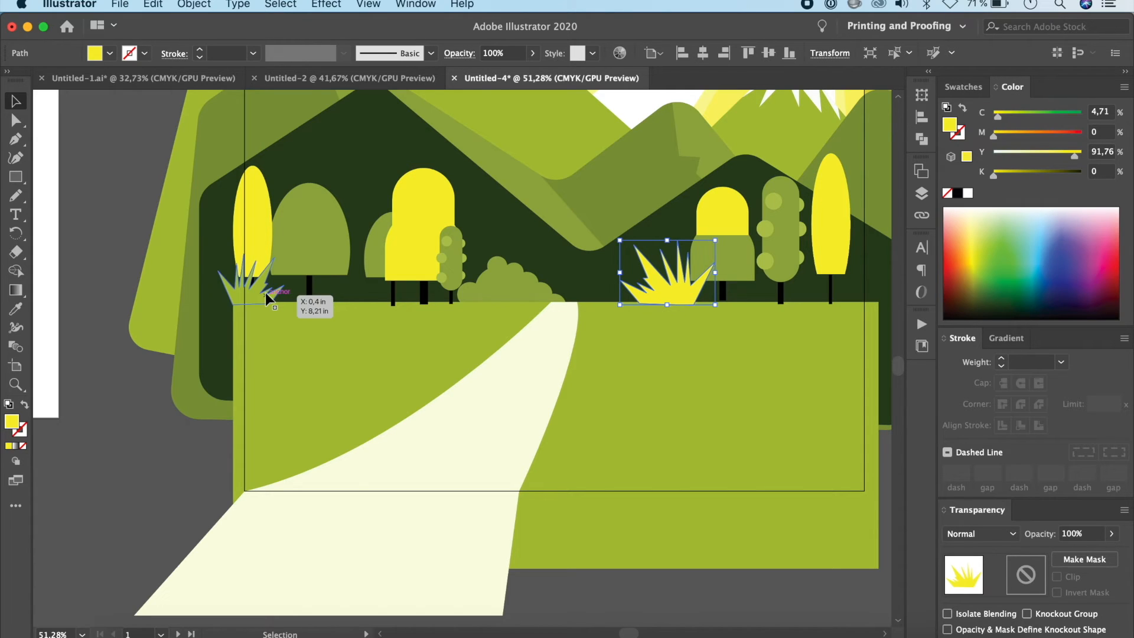
pyautogui.hscroll(-2, 56, 392)
pyautogui.scroll(3, 474, 347)
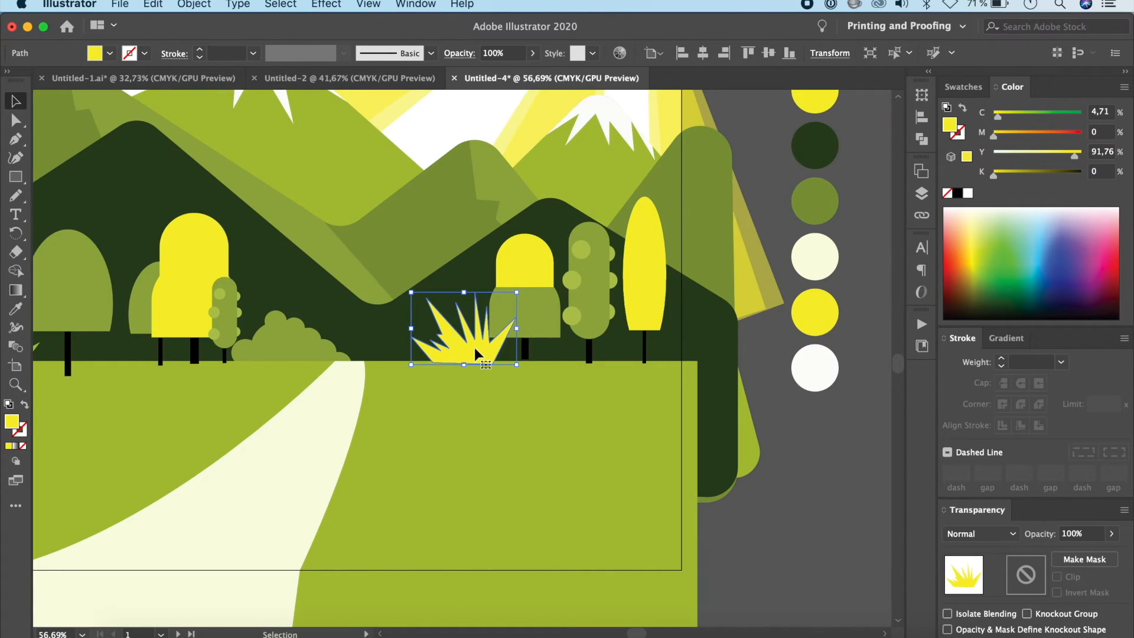
# Step: Duplicate the yellow grass tuft slightly to the left and recolour the copy with the ground's green
pyautogui.moveTo(475, 353); pyautogui.dragTo(446, 353)
pyautogui.press('i')
pyautogui.click(467, 482)
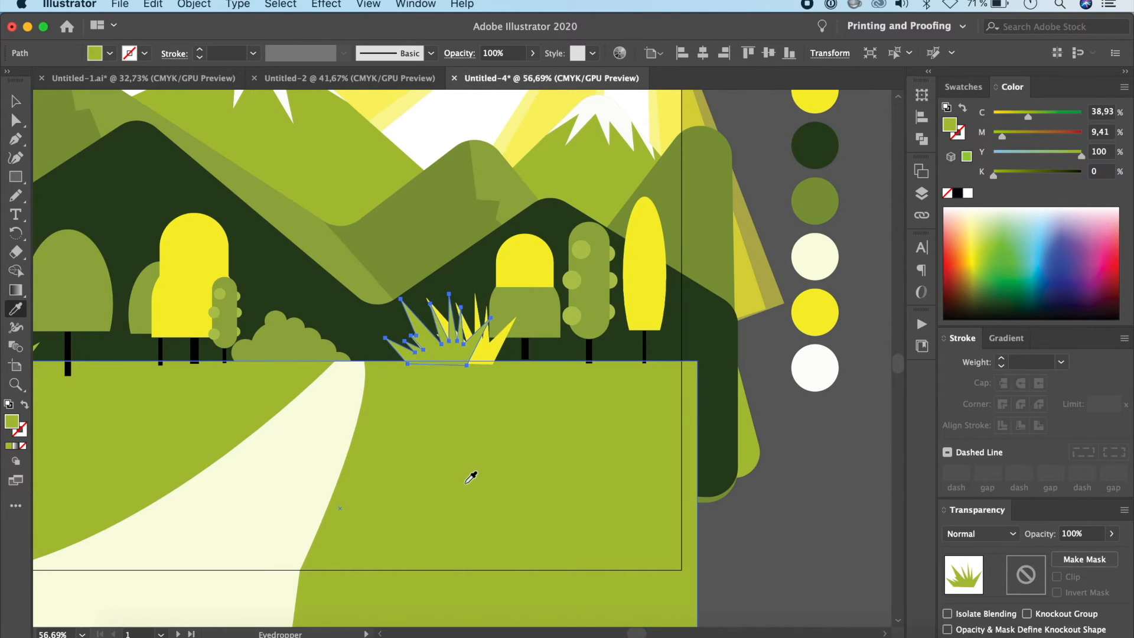
pyautogui.press('v')
# Step: Reflect the green grass tuft copy across the vertical axis and deselect it
pyautogui.scroll(-3, 605, 402)
pyautogui.rightClick(605, 402)
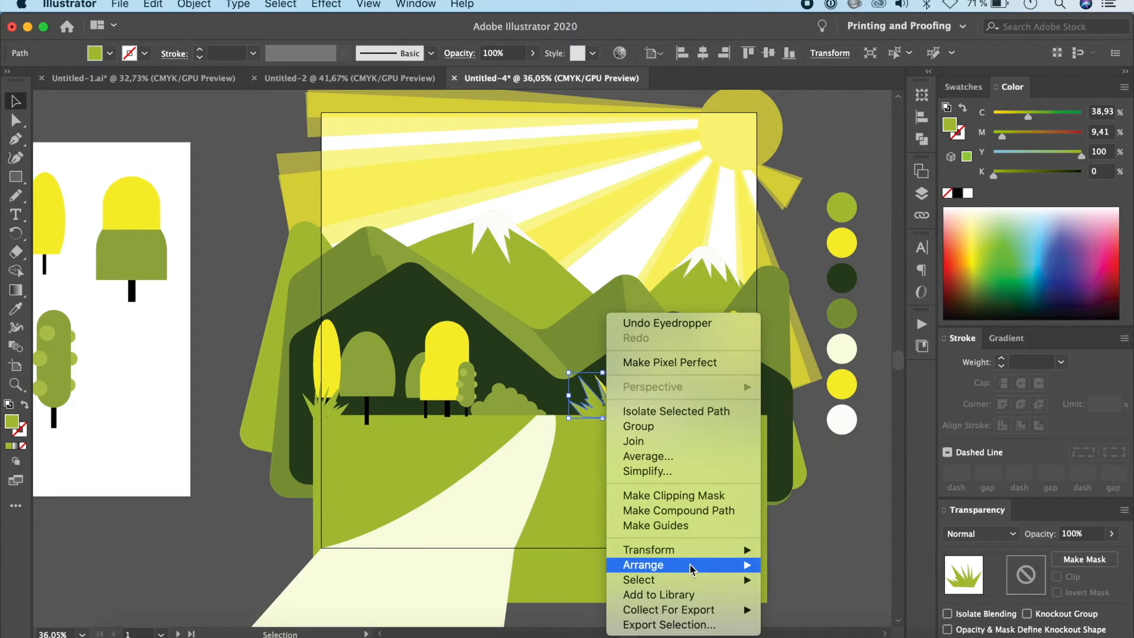
pyautogui.moveTo(697, 549)
pyautogui.click(818, 548)
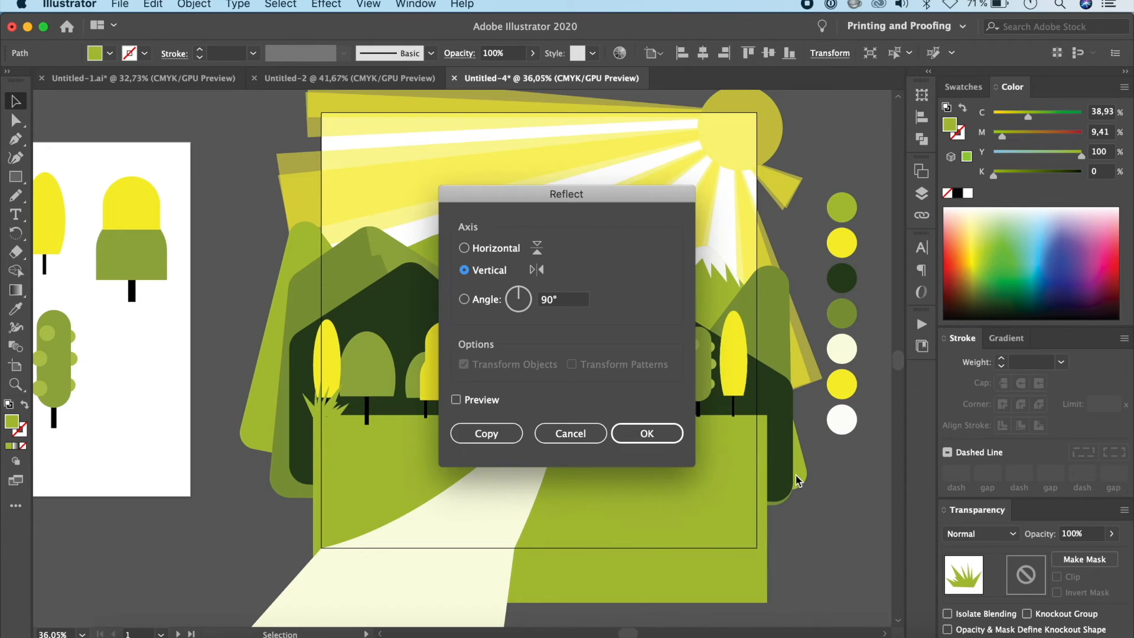
pyautogui.click(676, 438)
pyautogui.scroll(-2, 707, 458)
pyautogui.click(162, 399)
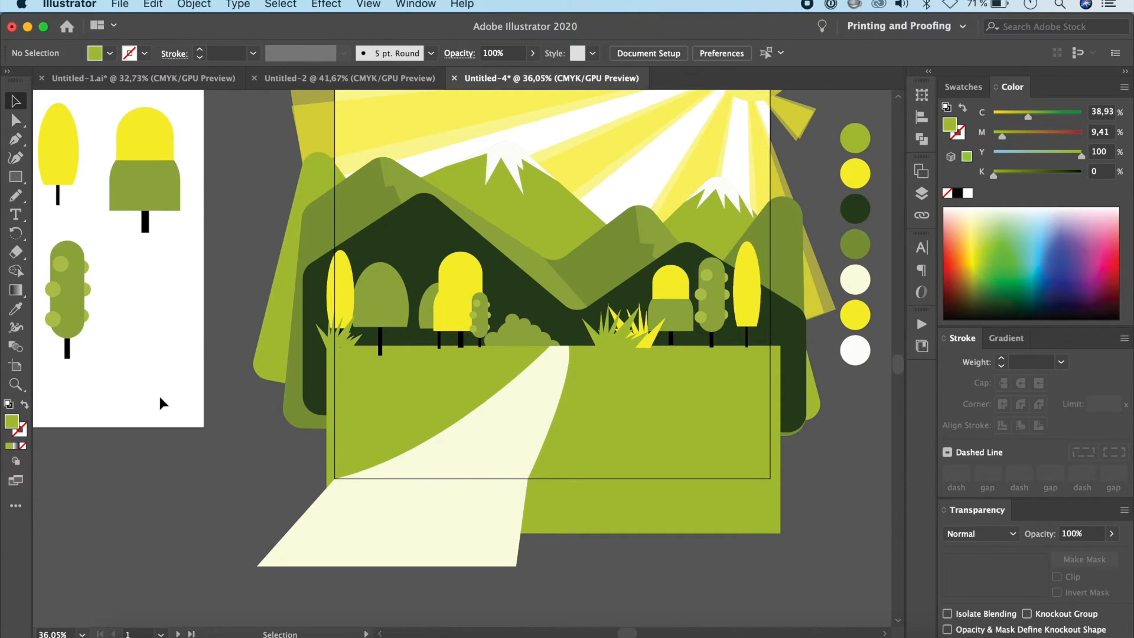
# Step: Place the light green bush at a smaller size at the foot of the narrow yellow tree right of the road
pyautogui.click(525, 336)
pyautogui.scroll(-5, 300, 358)
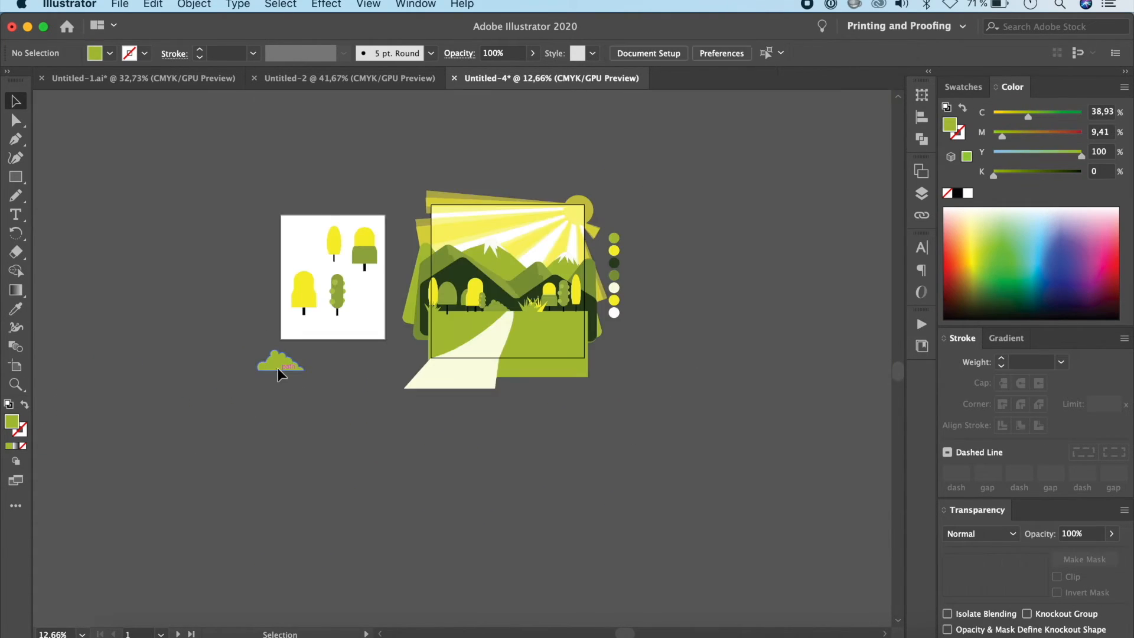
pyautogui.moveTo(278, 368); pyautogui.dragTo(569, 303)
pyautogui.scroll(7, 574, 307)
pyautogui.moveTo(671, 294); pyautogui.dragTo(617, 317)
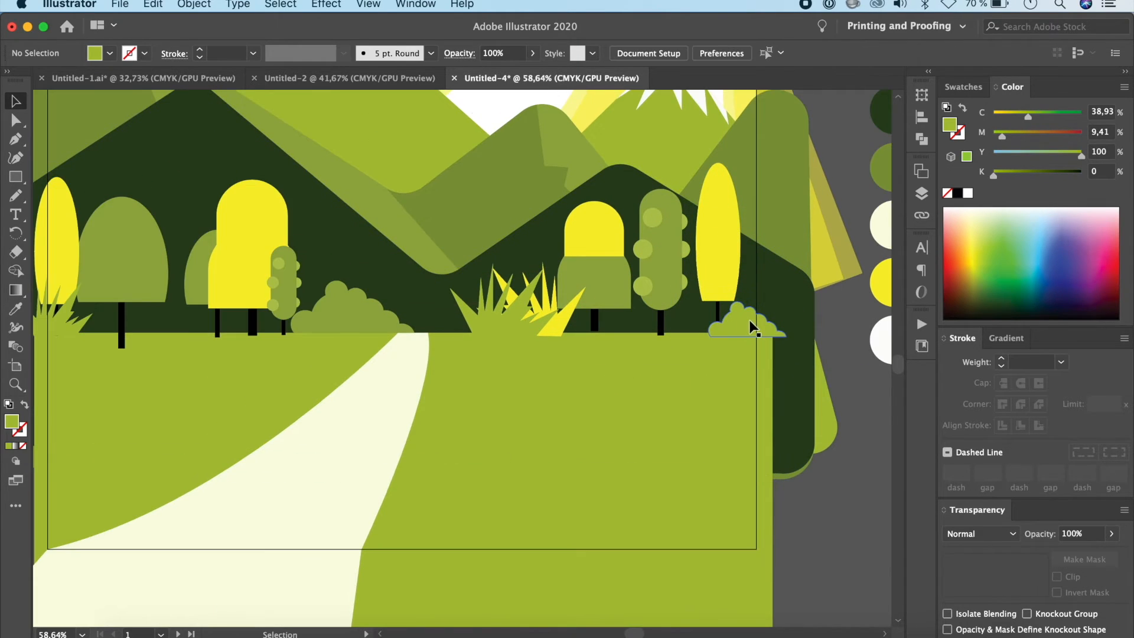
pyautogui.click(750, 323)
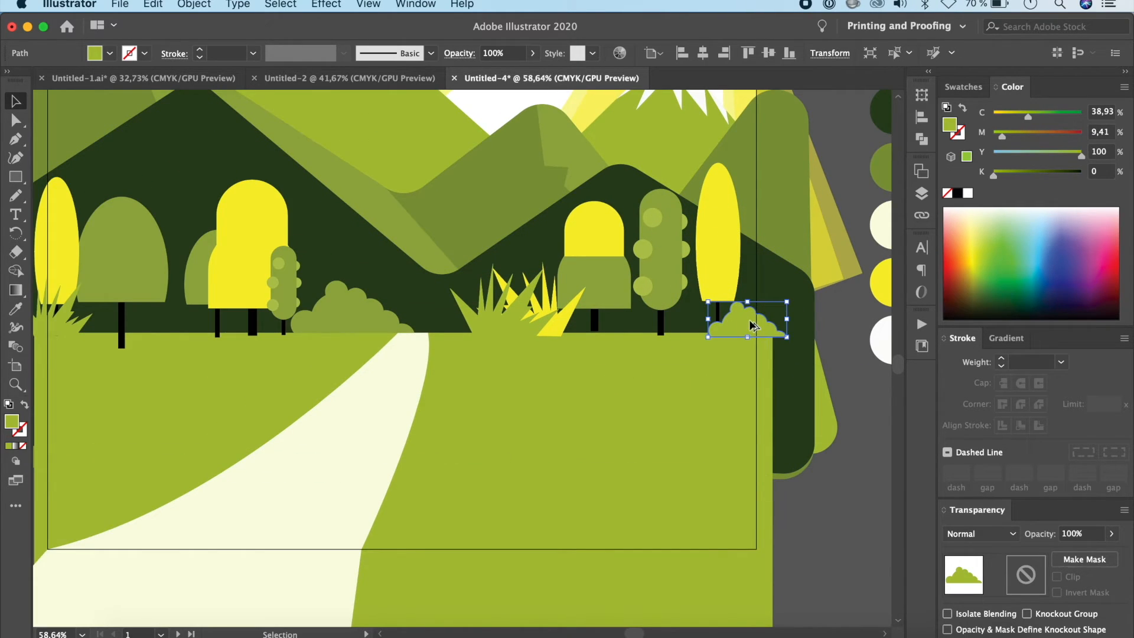
# Step: Copy the small light green bush to the road's far end and recolour the copy with the trees' yellow
pyautogui.moveTo(748, 320); pyautogui.dragTo(394, 317)
pyautogui.press('i')
pyautogui.click(249, 237)
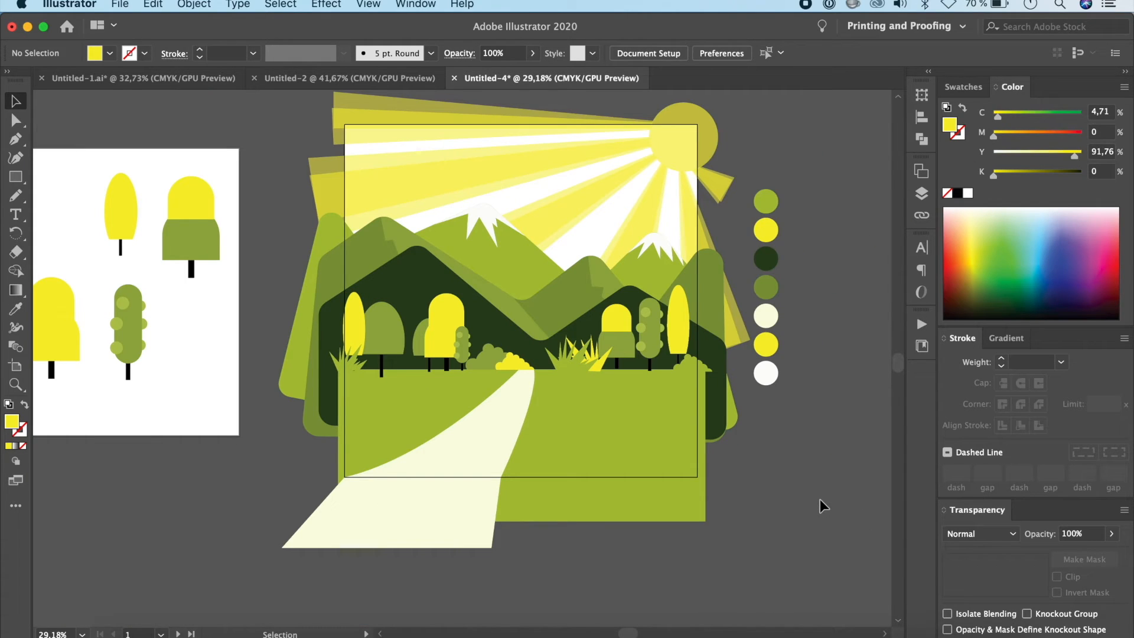
# Step: Make the small dome-shaped green tree narrower and shorter, and bring it in front of the wide yellow tree
pyautogui.scroll(5, 819, 499)
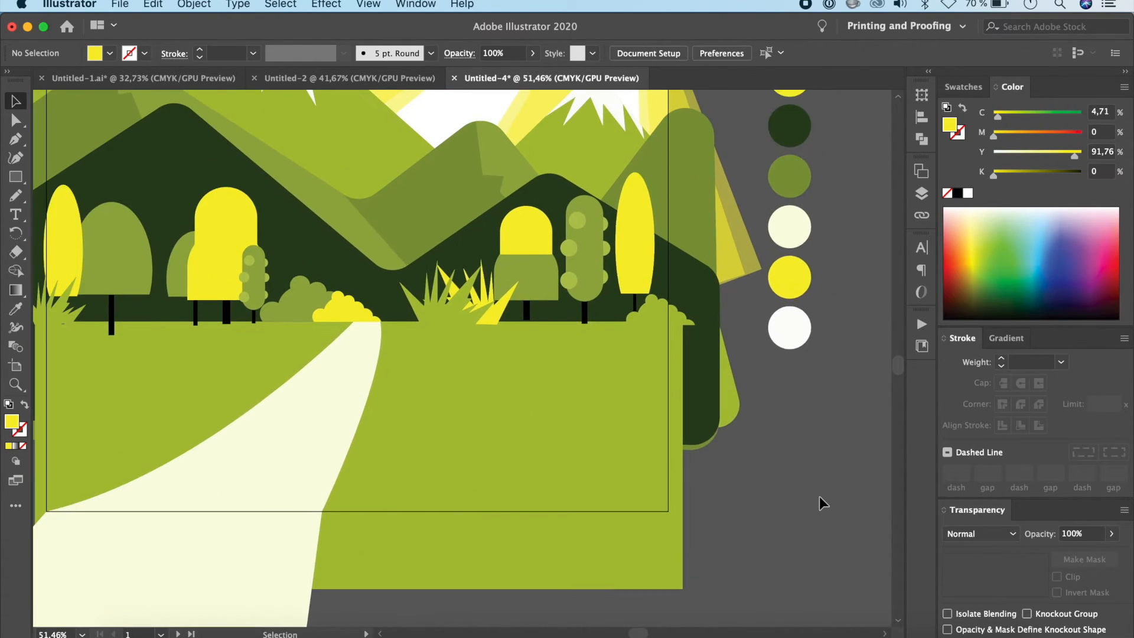
pyautogui.hscroll(-5, 820, 503)
pyautogui.click(286, 307)
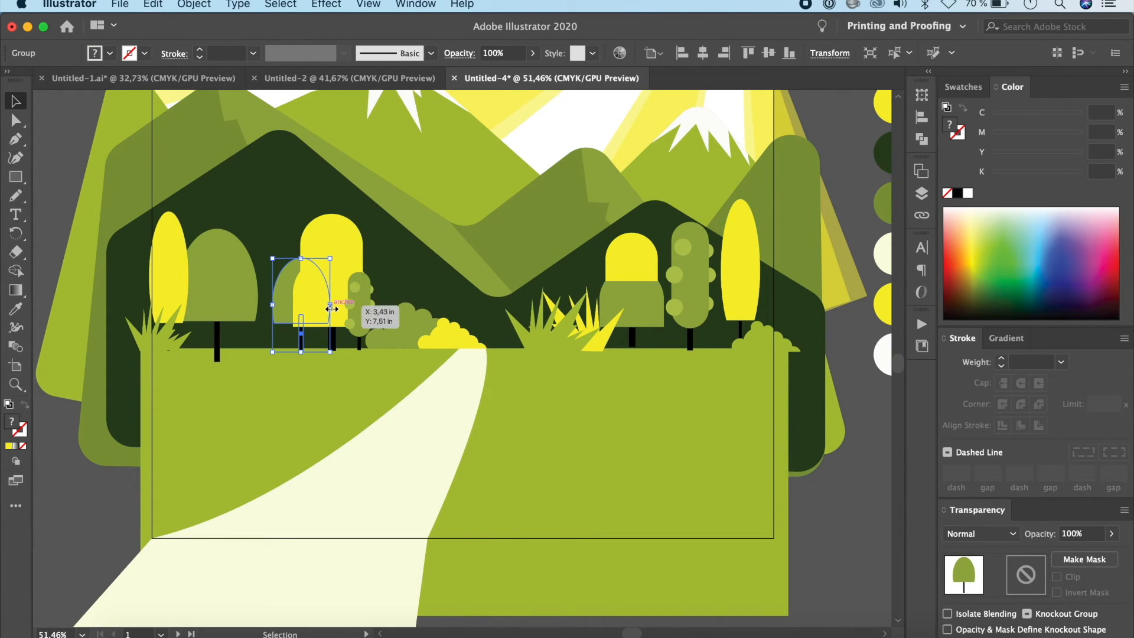
pyautogui.moveTo(330, 308); pyautogui.dragTo(311, 309)
pyautogui.moveTo(296, 260); pyautogui.dragTo(293, 279)
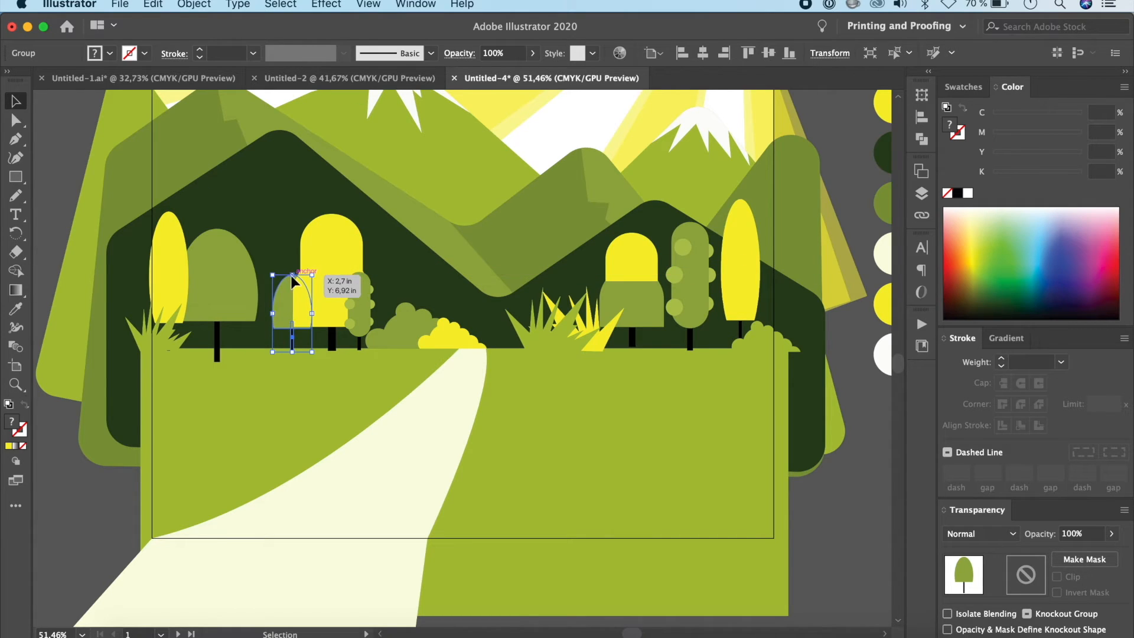
pyautogui.press('super+shift+bracketright')
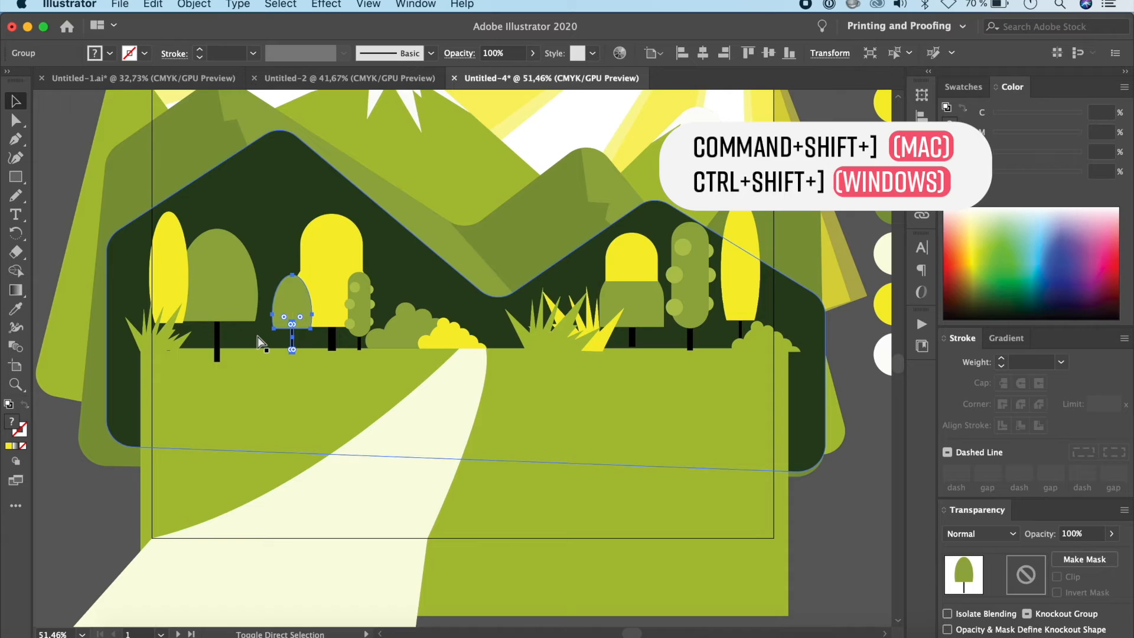
# Step: Nudge the small capsule tree left so it overlaps the wide yellow tree more
pyautogui.click(373, 391)
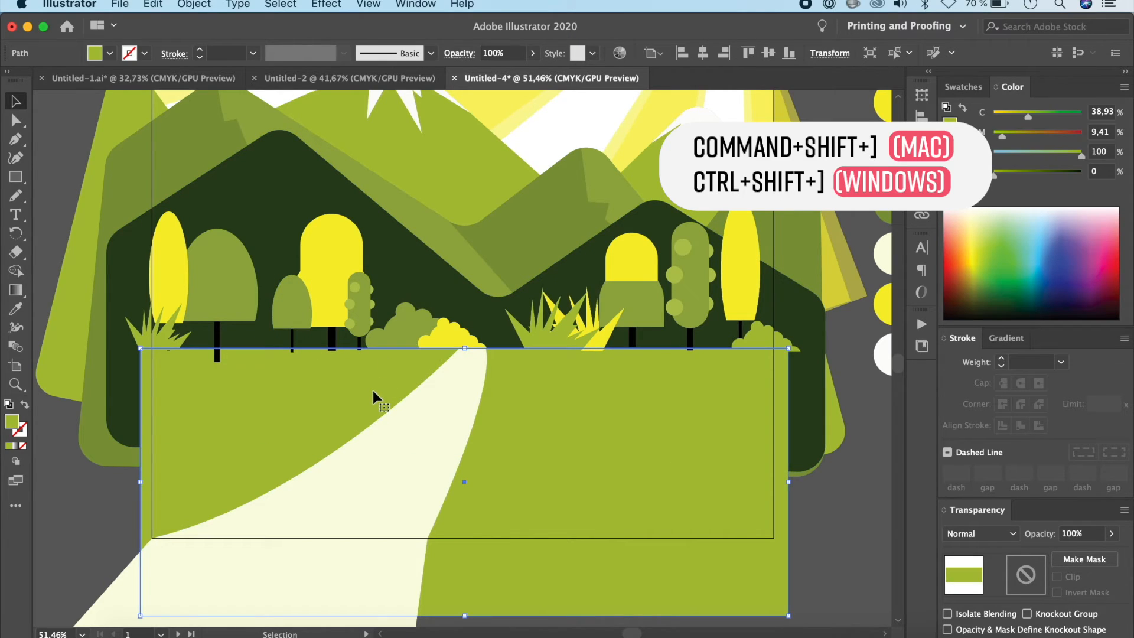
pyautogui.click(363, 319)
pyautogui.press('Left')
pyautogui.press('Left')
pyautogui.press('Left')
pyautogui.press('Left')
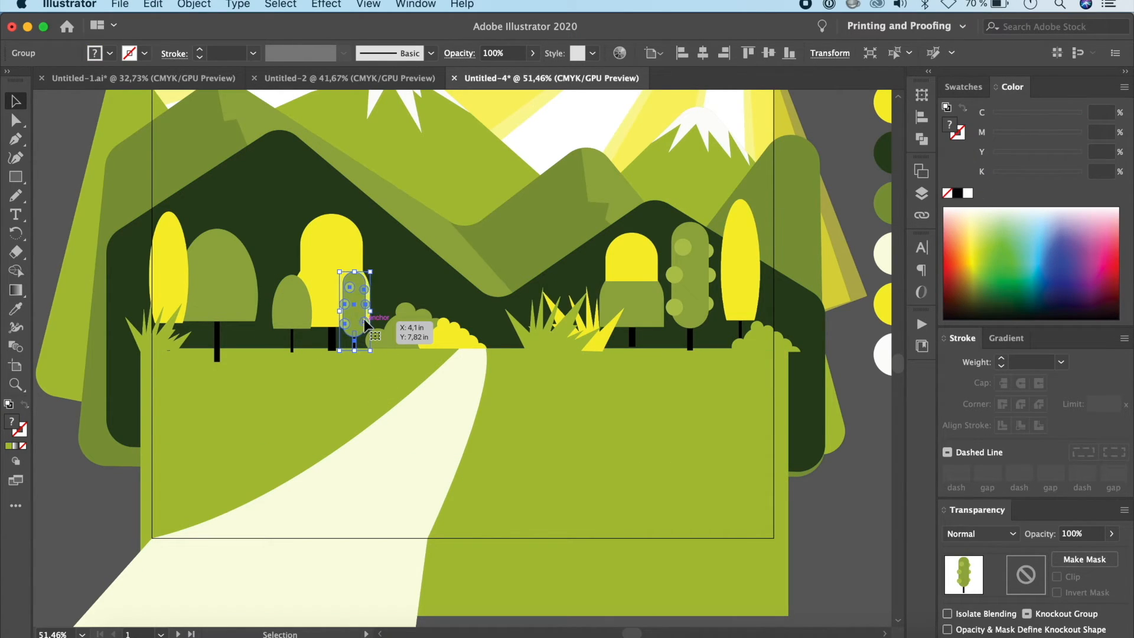
# Step: Nudge the leftmost narrow yellow tree right, closer to the large dome-shaped green tree
pyautogui.click(181, 298)
pyautogui.press('Right')
pyautogui.press('Right')
pyautogui.press('Right')
pyautogui.press('Right')
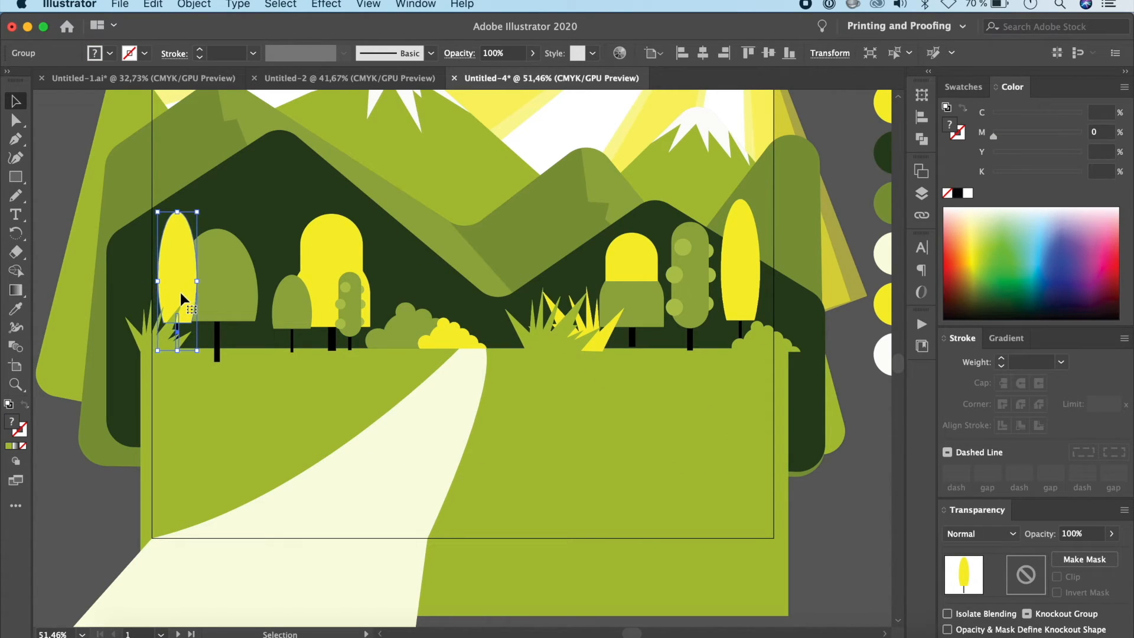
pyautogui.click(114, 288)
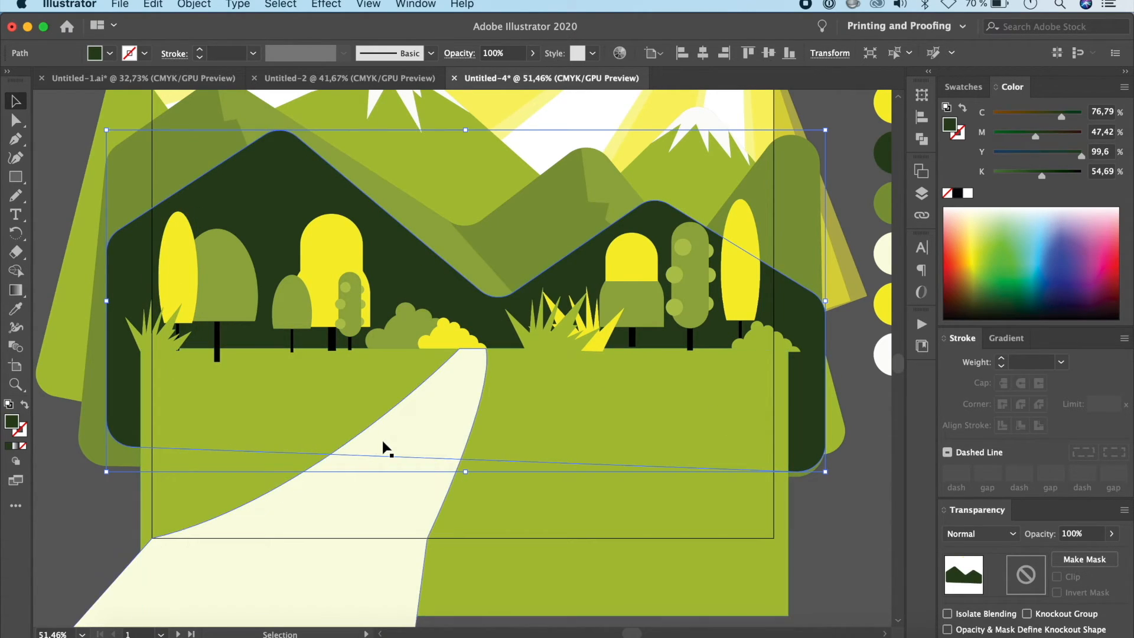
# Step: Bring the yellow grass tuft in front of the green tuft to the right of the road
pyautogui.hscroll(3, 648, 420)
pyautogui.scroll(-1, 647, 420)
pyautogui.click(479, 319)
pyautogui.click(758, 472)
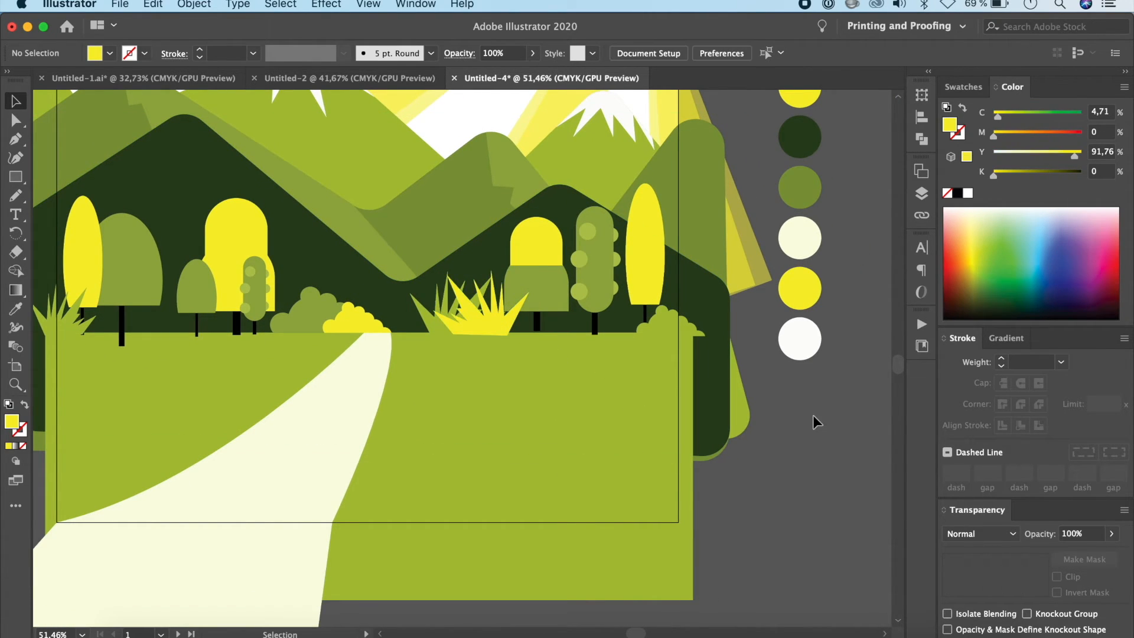
# Step: Nudge the two-tone yellow and green tree right of the road down until its trunk meets the ground
pyautogui.hscroll(-2, 813, 421)
pyautogui.scroll(-1, 813, 421)
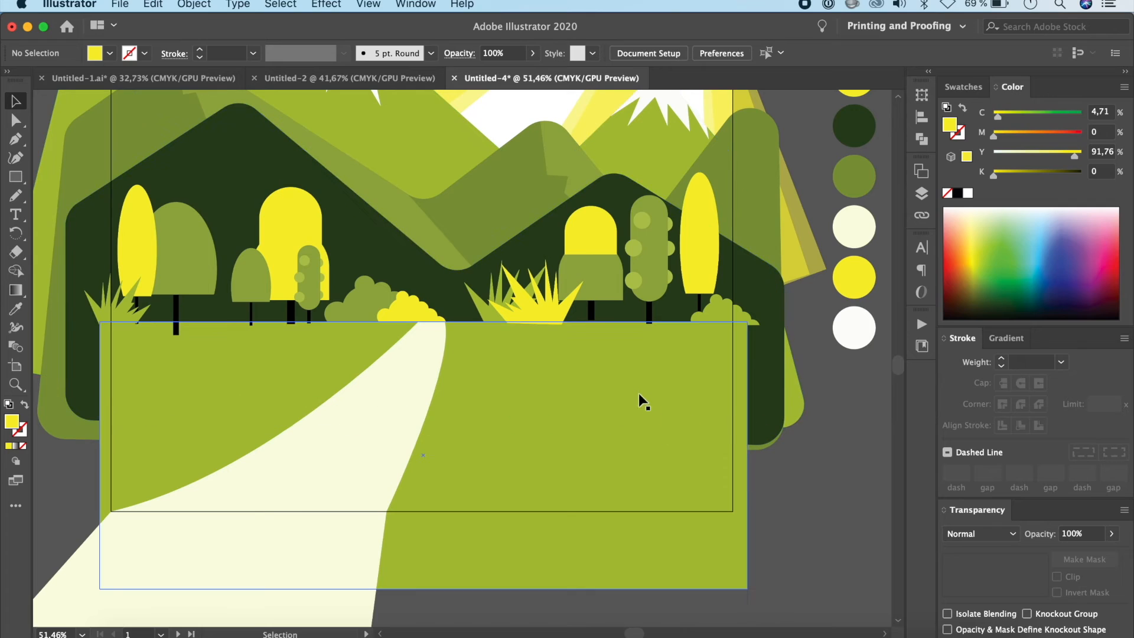
pyautogui.scroll(3, 637, 389)
pyautogui.hscroll(-10, 558, 370)
pyautogui.scroll(1, 557, 370)
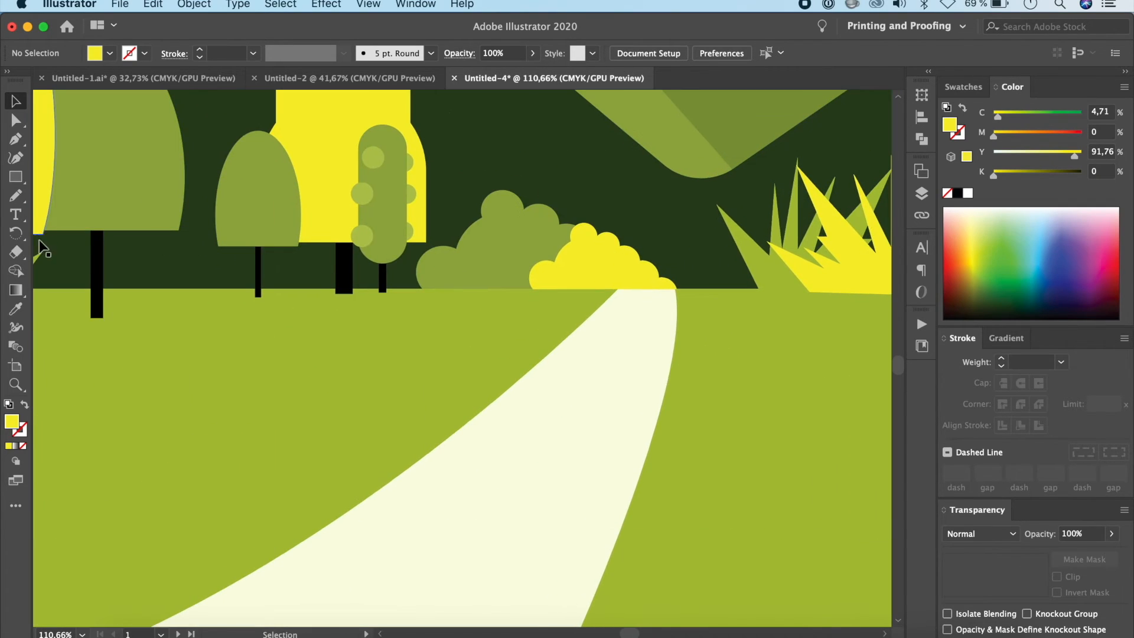
pyautogui.hscroll(10, 767, 401)
pyautogui.scroll(-1, 767, 401)
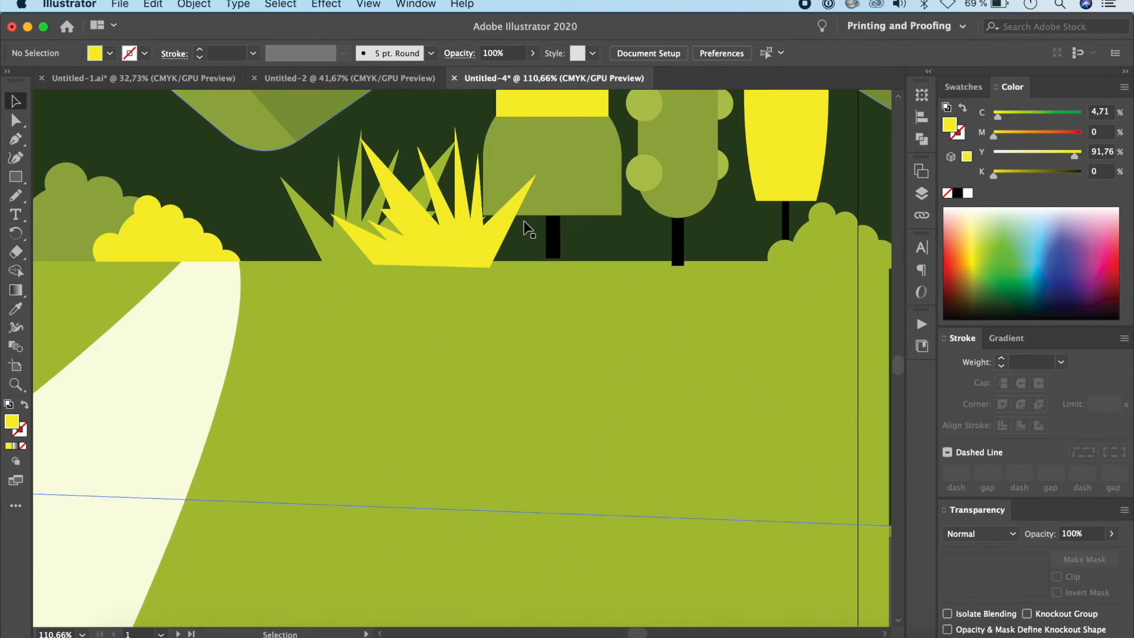
pyautogui.click(552, 239)
pyautogui.press('Down')
pyautogui.press('Down')
pyautogui.press('Down')
pyautogui.press('Down')
pyautogui.press('Down')
pyautogui.press('Down')
pyautogui.press('Down')
pyautogui.press('Down')
pyautogui.press('Down')
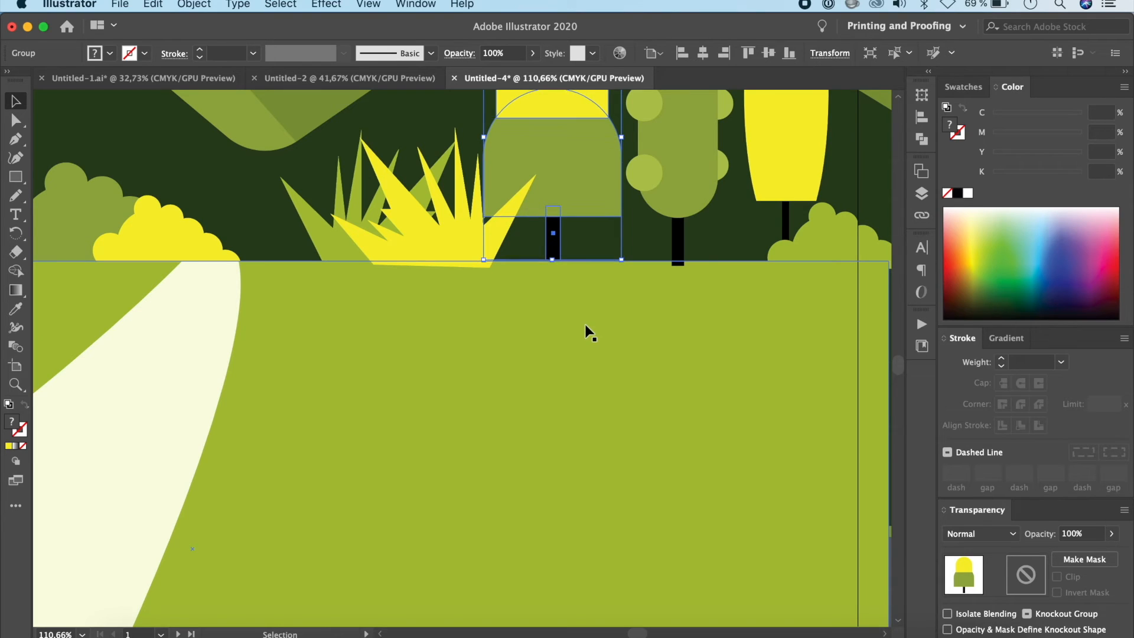
# Step: Bring the green ground and the road to the front, covering the bases of the trunks and plants
pyautogui.click(587, 306)
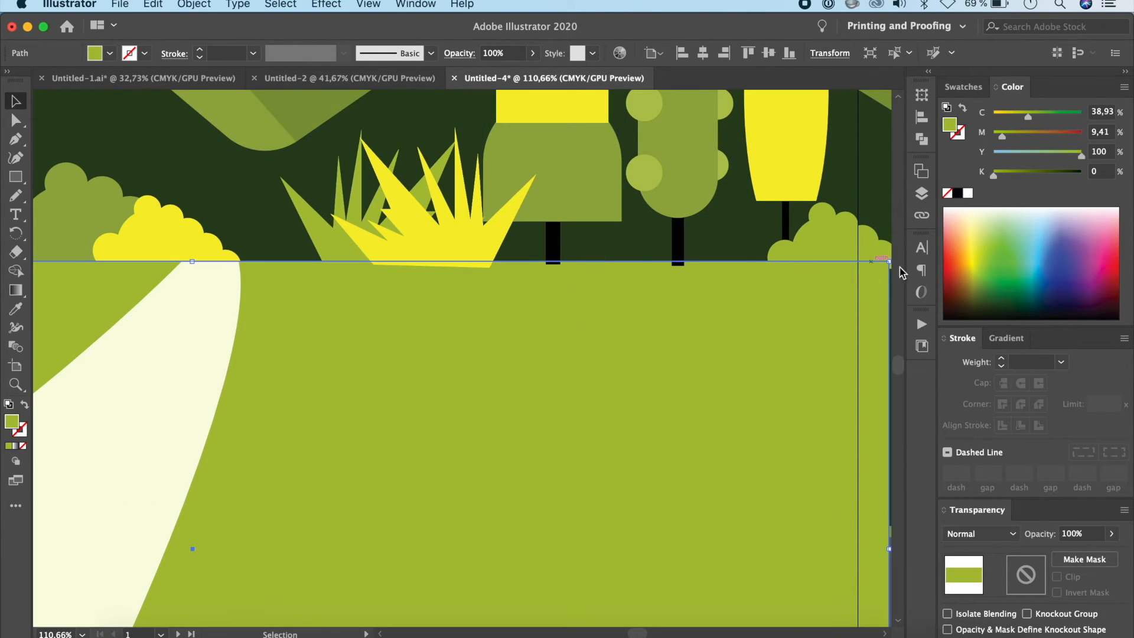
pyautogui.scroll(-6, 732, 279)
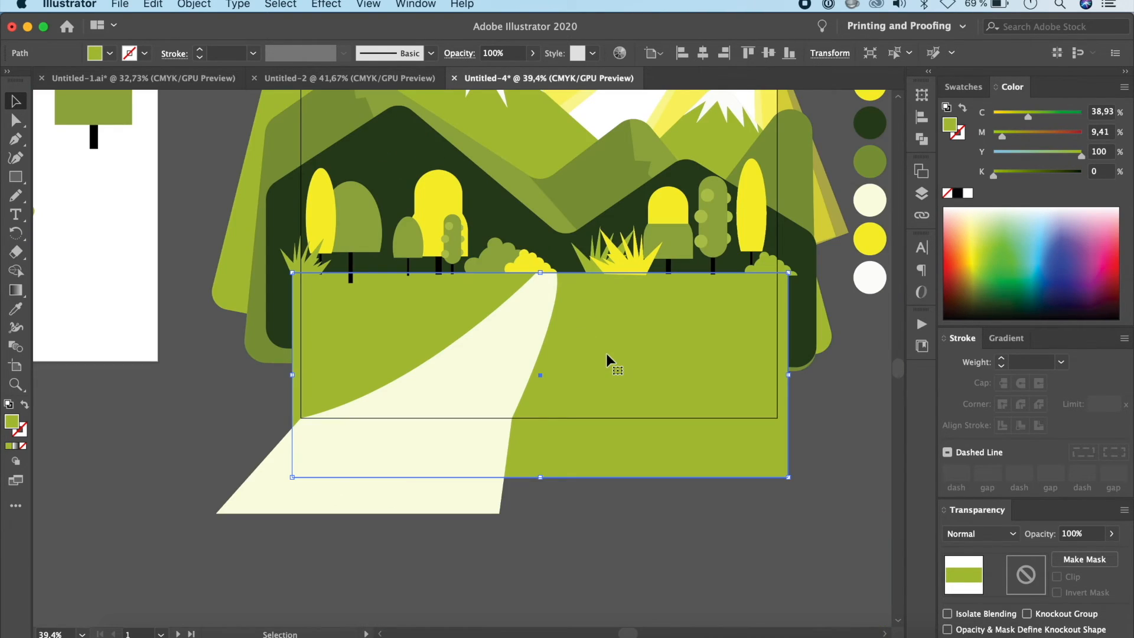
pyautogui.keyDown('shift'); pyautogui.click(515, 343); pyautogui.keyUp('shift')
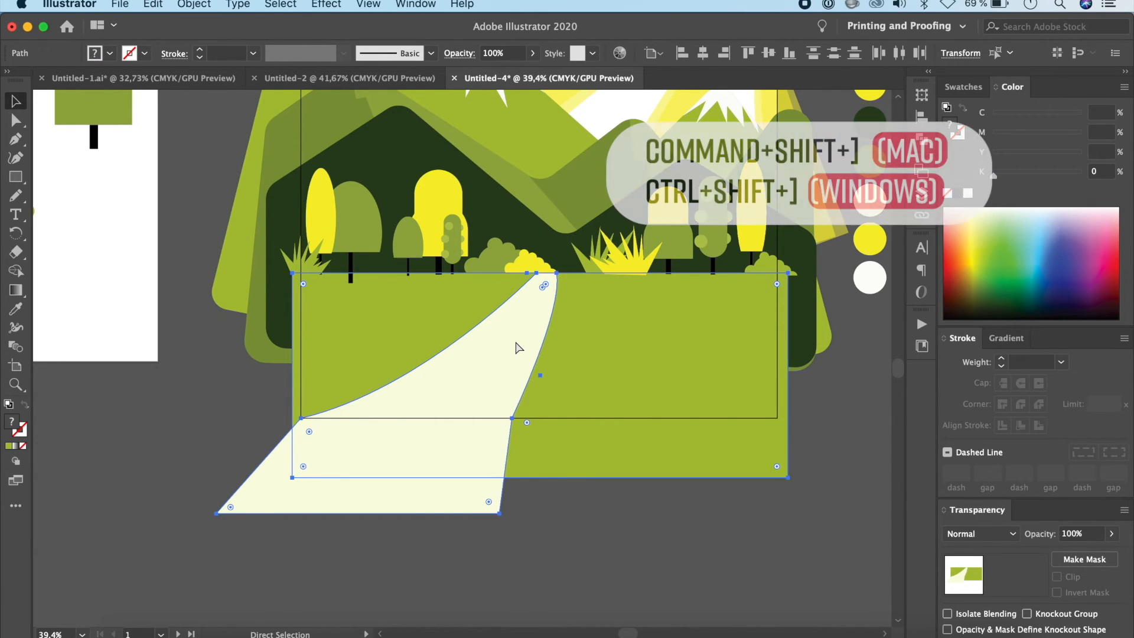
pyautogui.press('super+shift+bracketright')
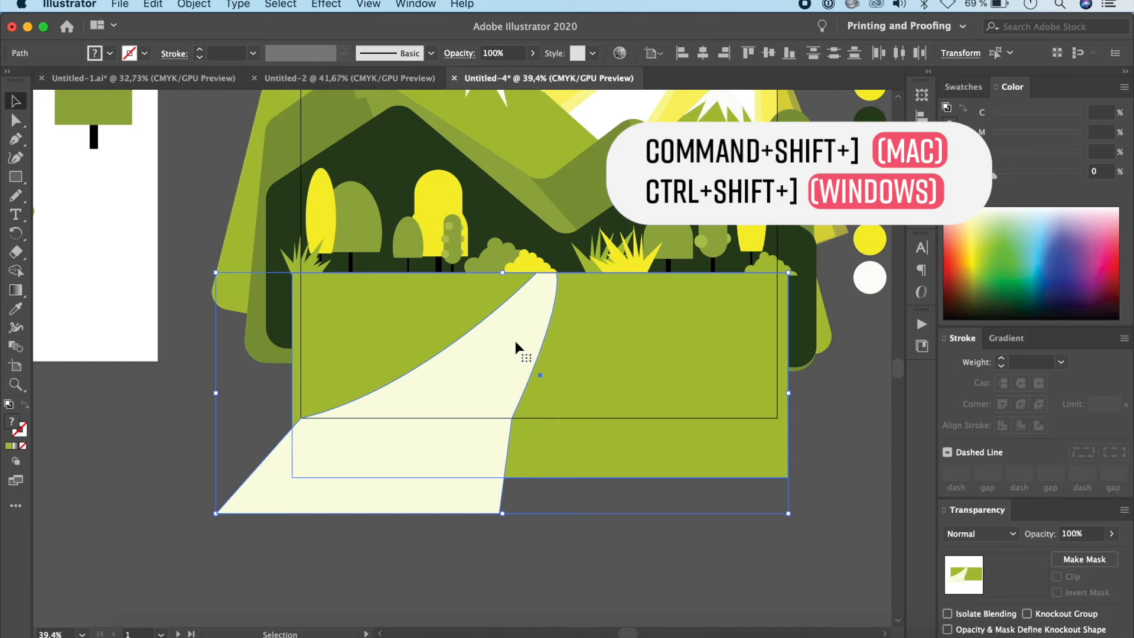
pyautogui.click(829, 431)
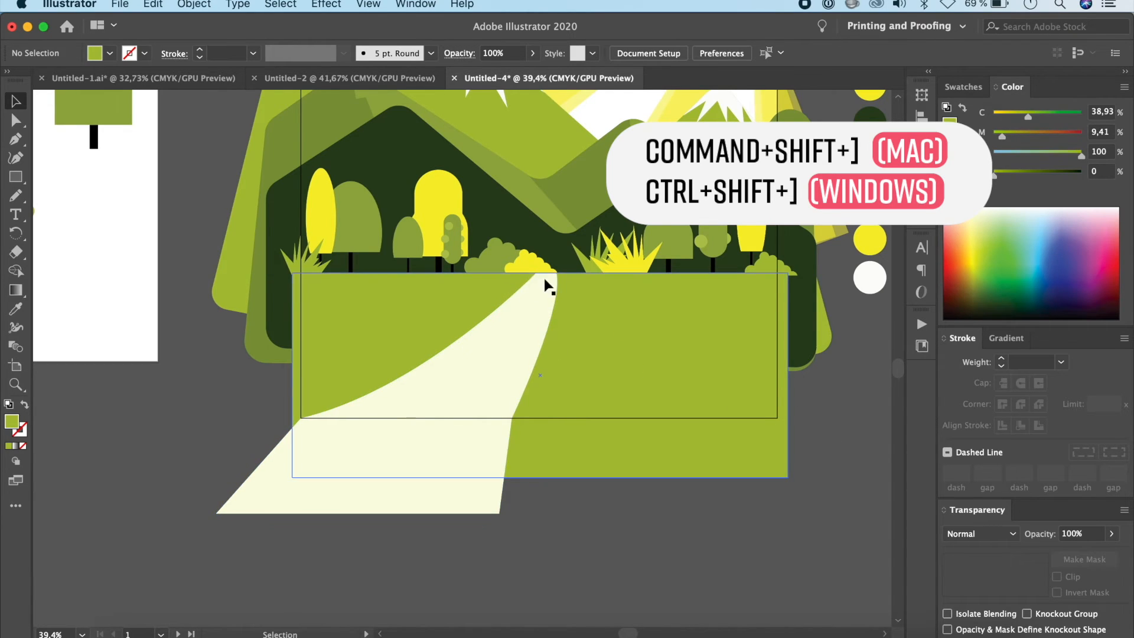
# Step: Apply a Multiply drop shadow to the green mountain layers with 75% opacity, 0,1 in X and Y offsets and 0,07 in blur
pyautogui.scroll(5, 687, 509)
pyautogui.hscroll(2, 687, 515)
pyautogui.scroll(-1, 686, 515)
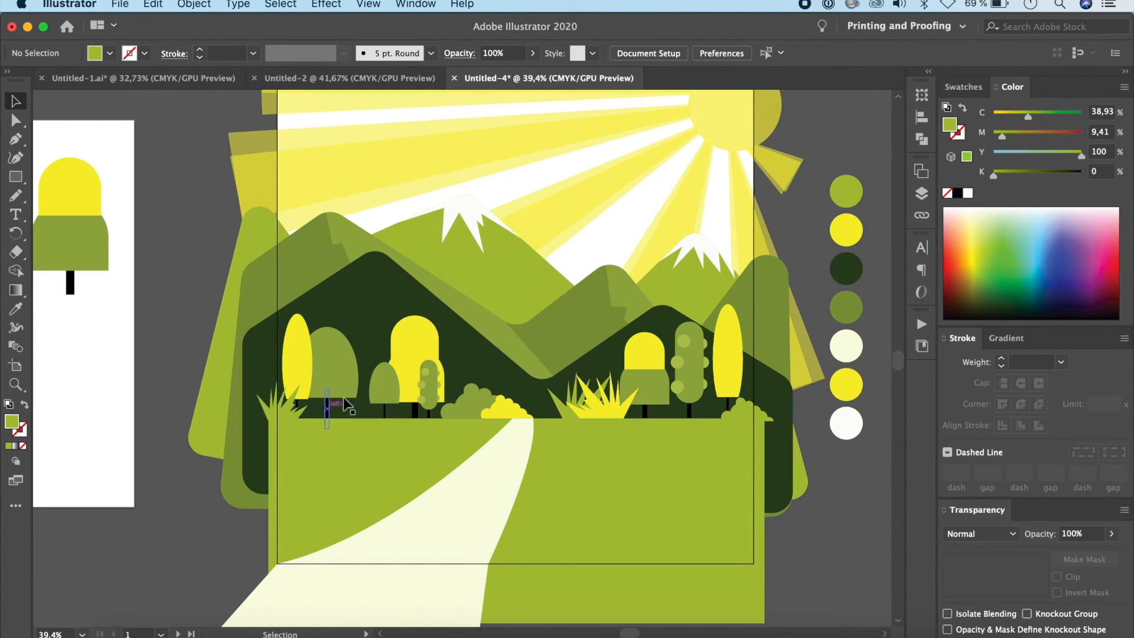
pyautogui.click(747, 380)
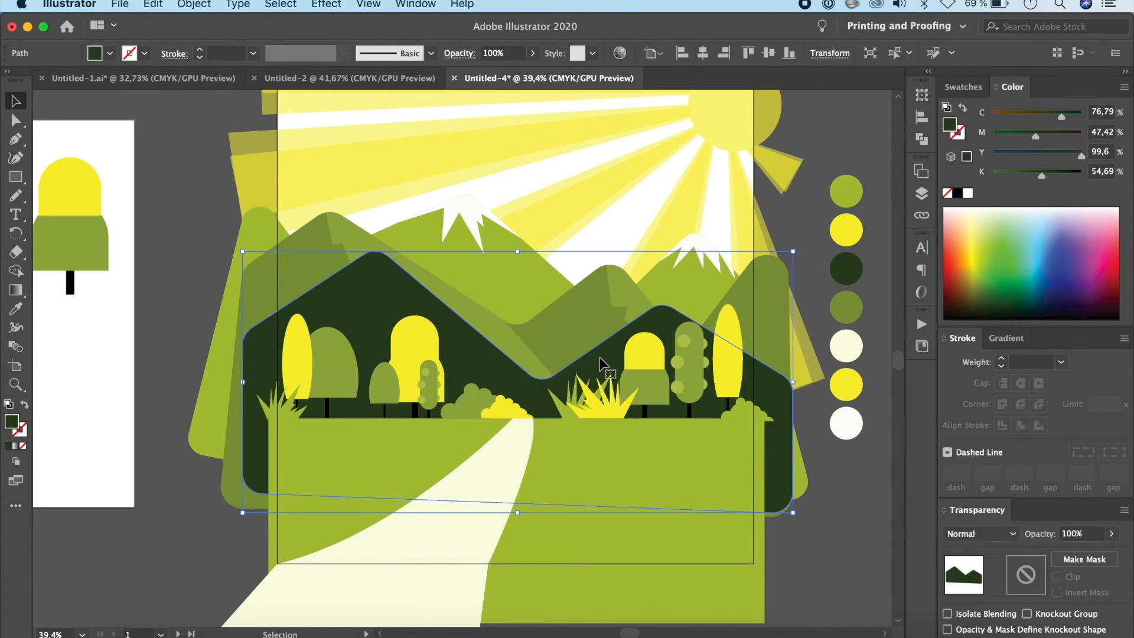
pyautogui.keyDown('shift'); pyautogui.click(554, 302); pyautogui.keyUp('shift')
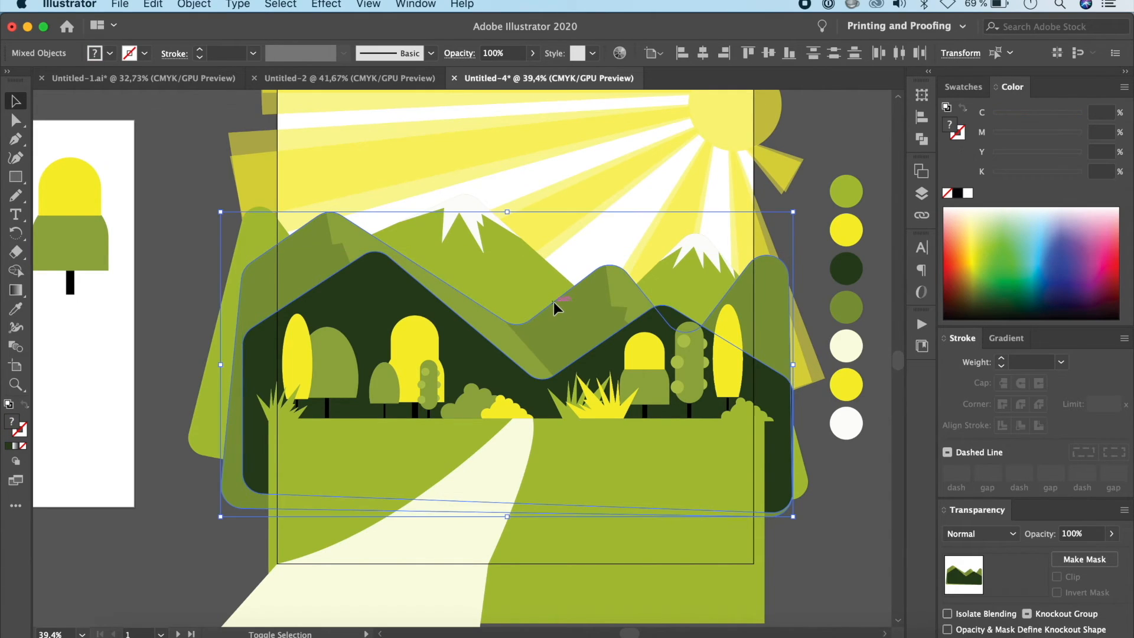
pyautogui.keyDown('shift'); pyautogui.click(544, 261); pyautogui.keyUp('shift')
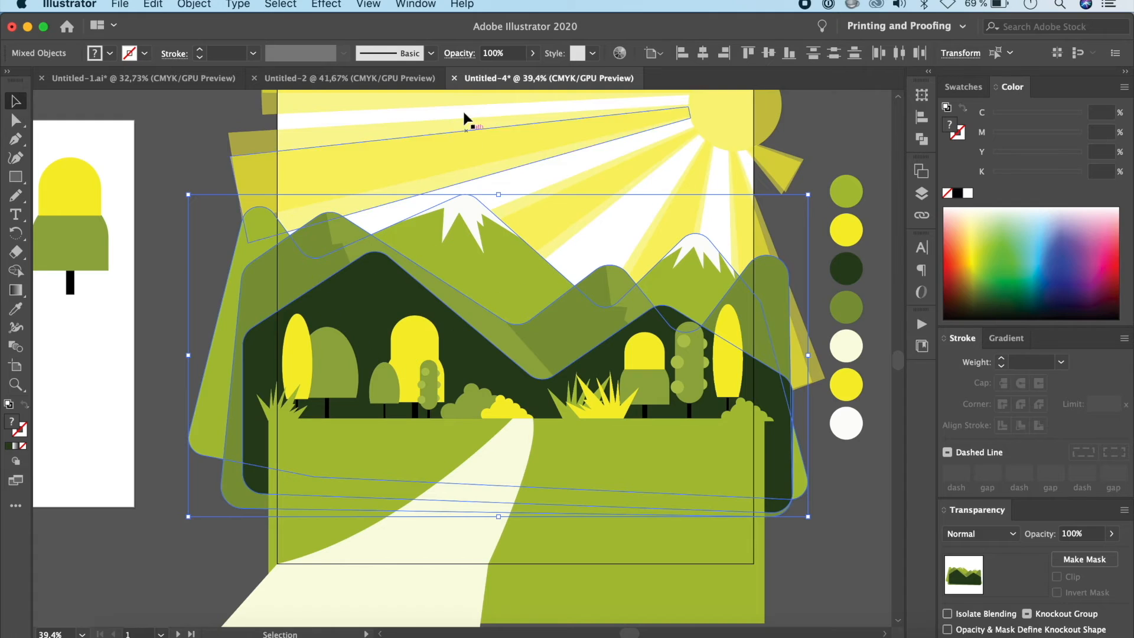
pyautogui.click(335, 5)
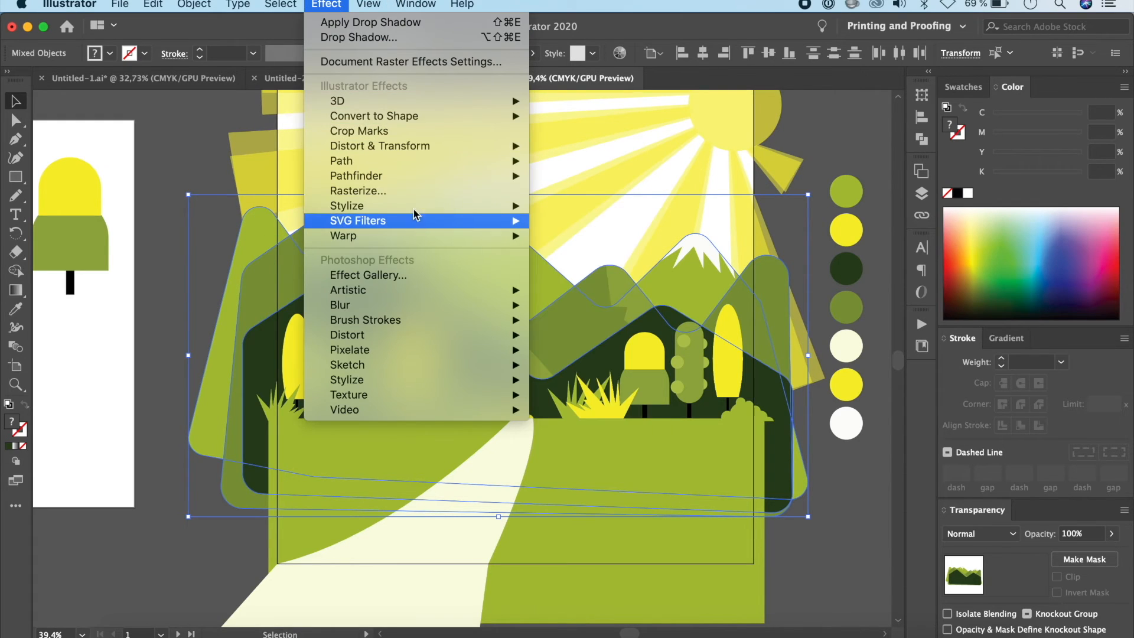
pyautogui.moveTo(413, 206)
pyautogui.click(581, 206)
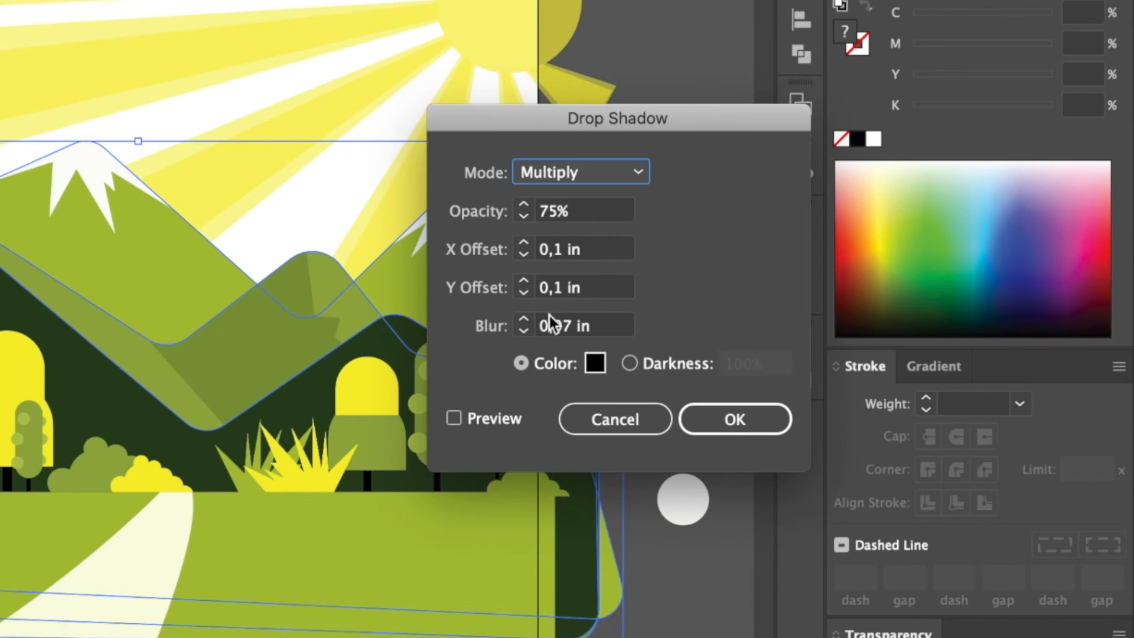
pyautogui.click(453, 420)
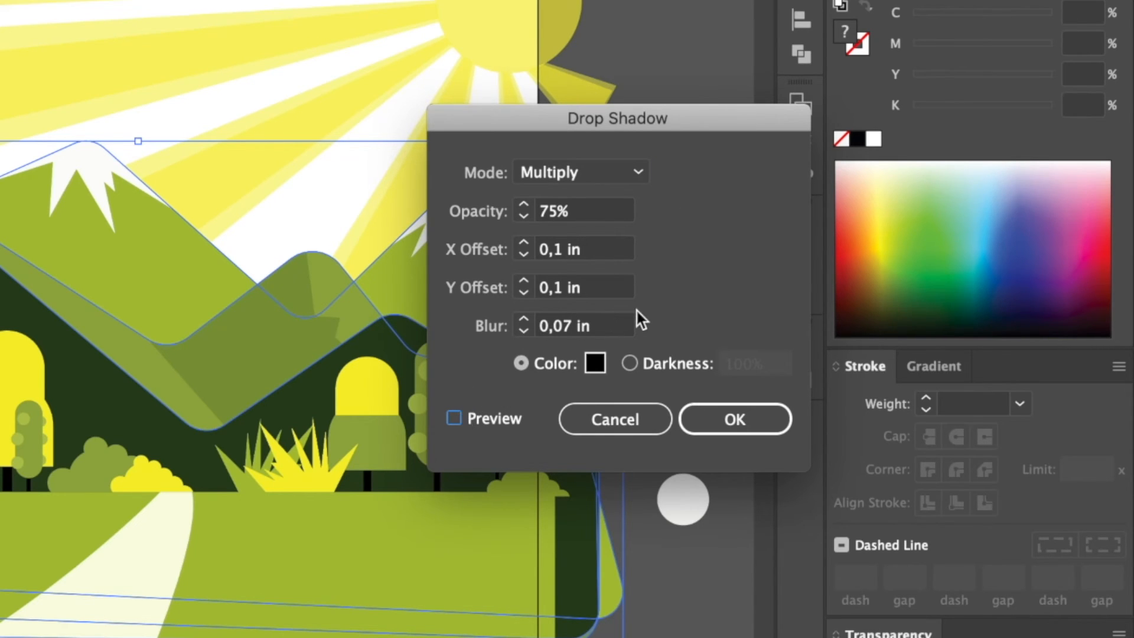
pyautogui.press('space')
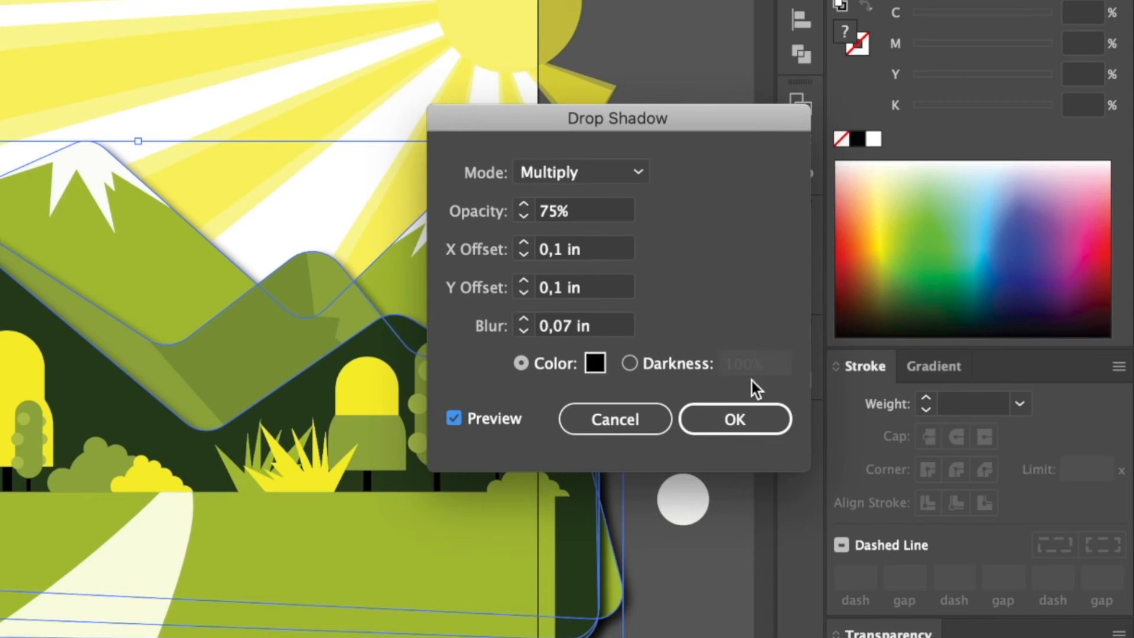
pyautogui.click(747, 414)
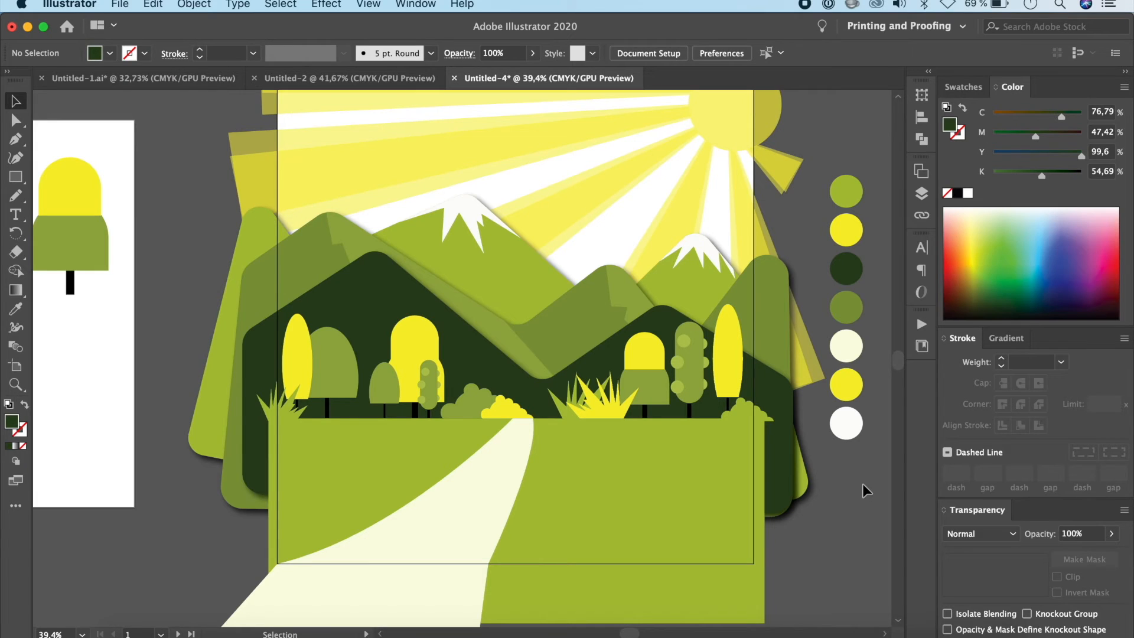
# Step: Apply a Multiply drop shadow with 75% opacity, 0,1 in offsets and 0,07 in blur to all trees, bushes and grass tufts in the landscape
pyautogui.click(725, 377)
pyautogui.keyDown('shift'); pyautogui.click(685, 370); pyautogui.keyUp('shift')
pyautogui.keyDown('shift'); pyautogui.click(647, 377); pyautogui.keyUp('shift')
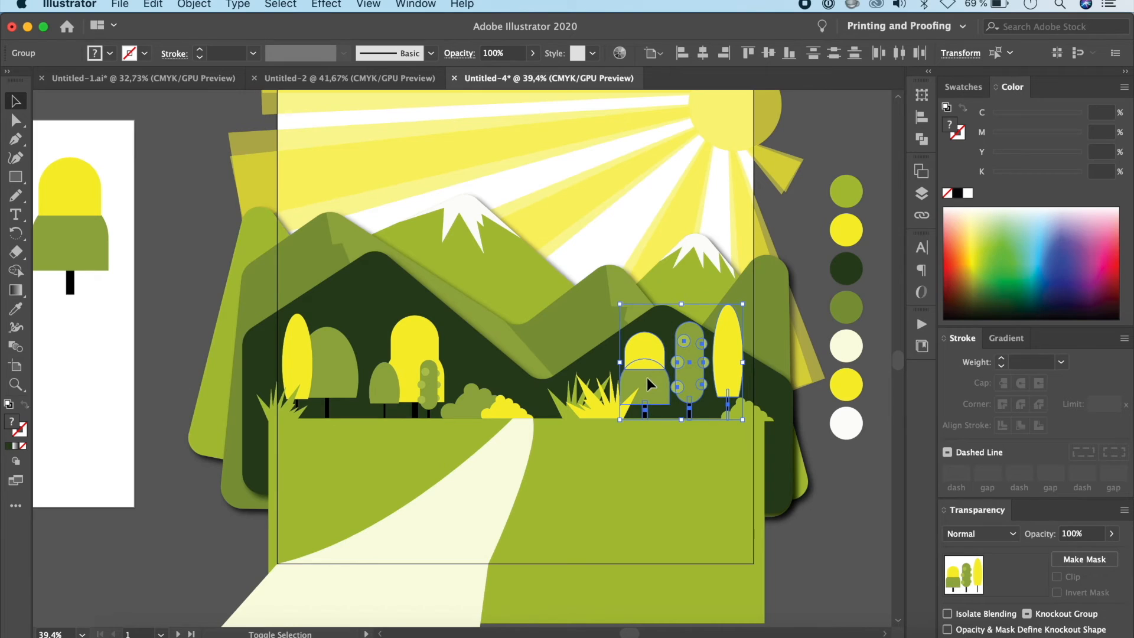
pyautogui.keyDown('shift'); pyautogui.click(601, 407); pyautogui.keyUp('shift')
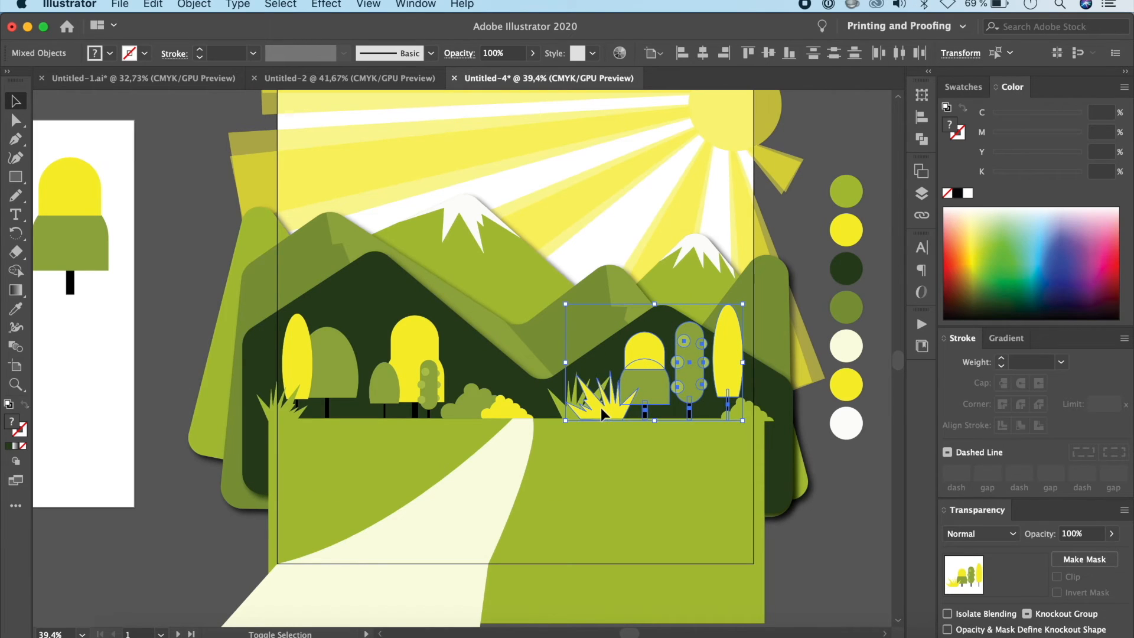
pyautogui.keyDown('shift'); pyautogui.click(742, 409); pyautogui.keyUp('shift')
pyautogui.keyDown('shift'); pyautogui.click(502, 406); pyautogui.keyUp('shift')
pyautogui.keyDown('shift'); pyautogui.click(463, 403); pyautogui.keyUp('shift')
pyautogui.keyDown('shift'); pyautogui.click(428, 381); pyautogui.keyUp('shift')
pyautogui.keyDown('shift'); pyautogui.click(412, 345); pyautogui.keyUp('shift')
pyautogui.keyDown('shift'); pyautogui.click(382, 385); pyautogui.keyUp('shift')
pyautogui.keyDown('shift'); pyautogui.click(330, 375); pyautogui.keyUp('shift')
pyautogui.keyDown('shift'); pyautogui.click(293, 349); pyautogui.keyUp('shift')
pyautogui.keyDown('shift'); pyautogui.click(276, 409); pyautogui.keyUp('shift')
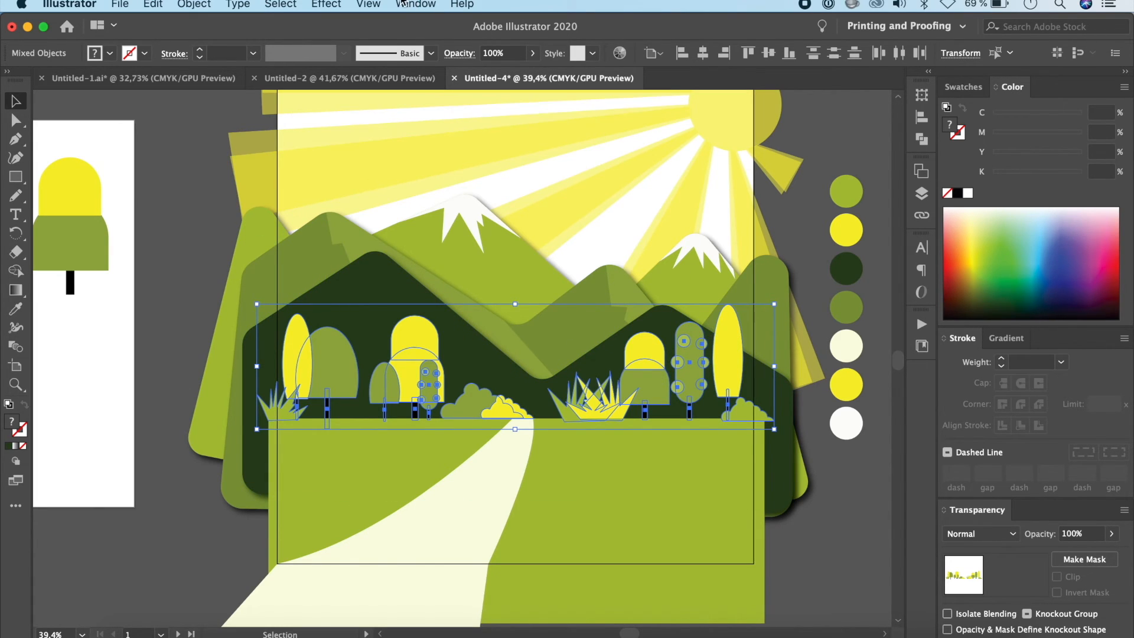
pyautogui.click(329, 5)
pyautogui.moveTo(364, 205)
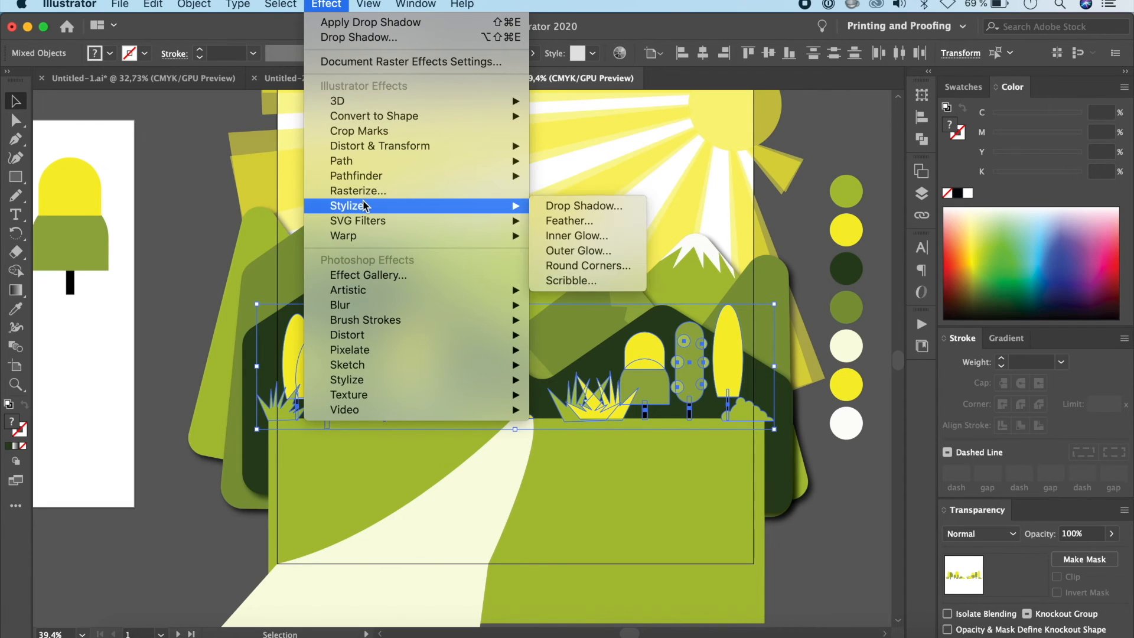
pyautogui.click(566, 205)
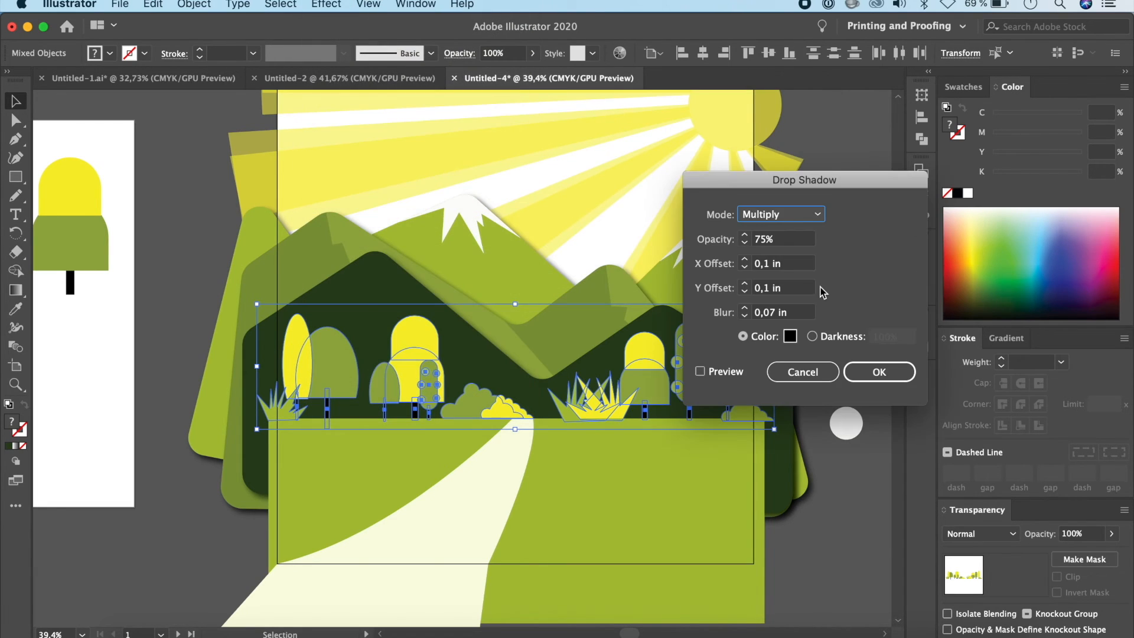
pyautogui.click(701, 371)
pyautogui.click(912, 375)
pyautogui.click(845, 495)
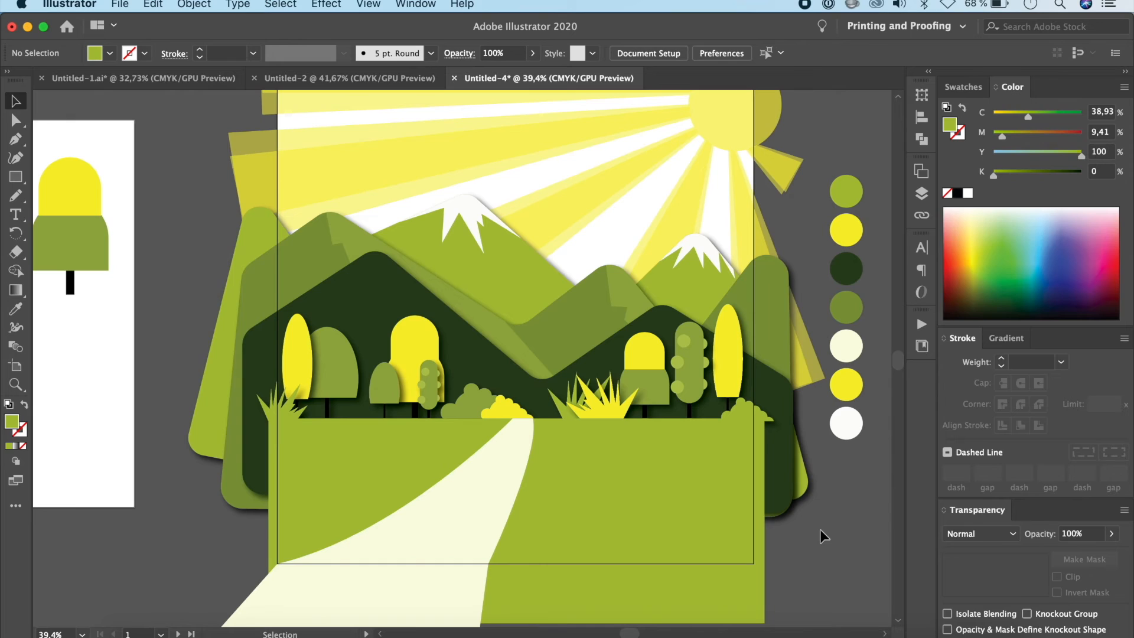
pyautogui.scroll(3, 820, 529)
pyautogui.scroll(-2, 820, 529)
pyautogui.scroll(-1, 820, 529)
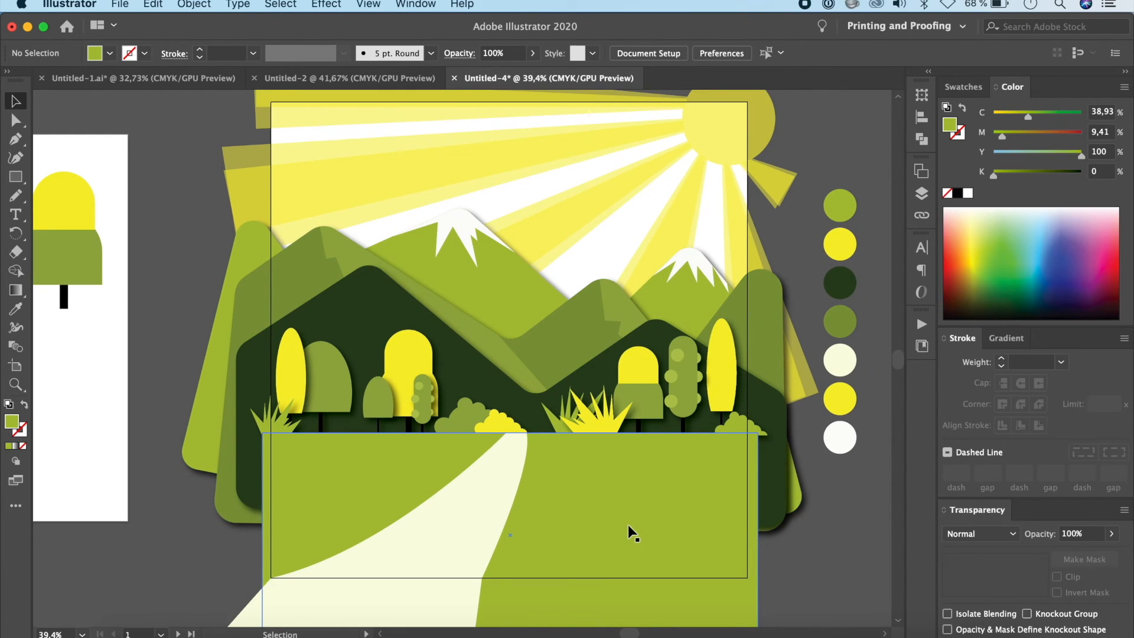
pyautogui.scroll(-4, 838, 435)
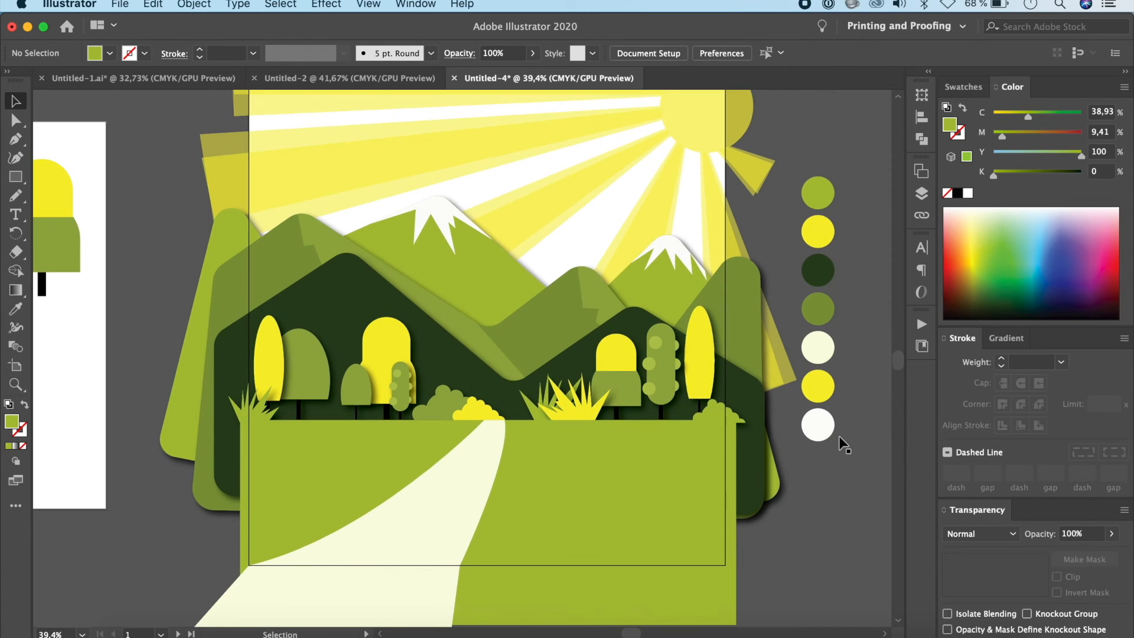
pyautogui.scroll(4, 839, 436)
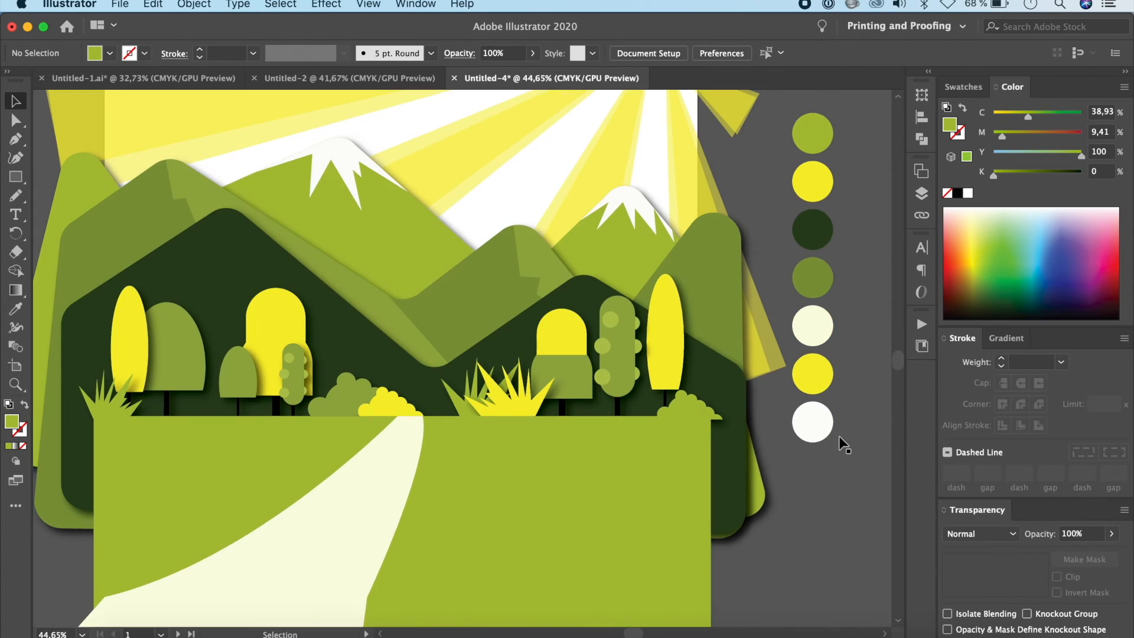
pyautogui.scroll(-2, 839, 436)
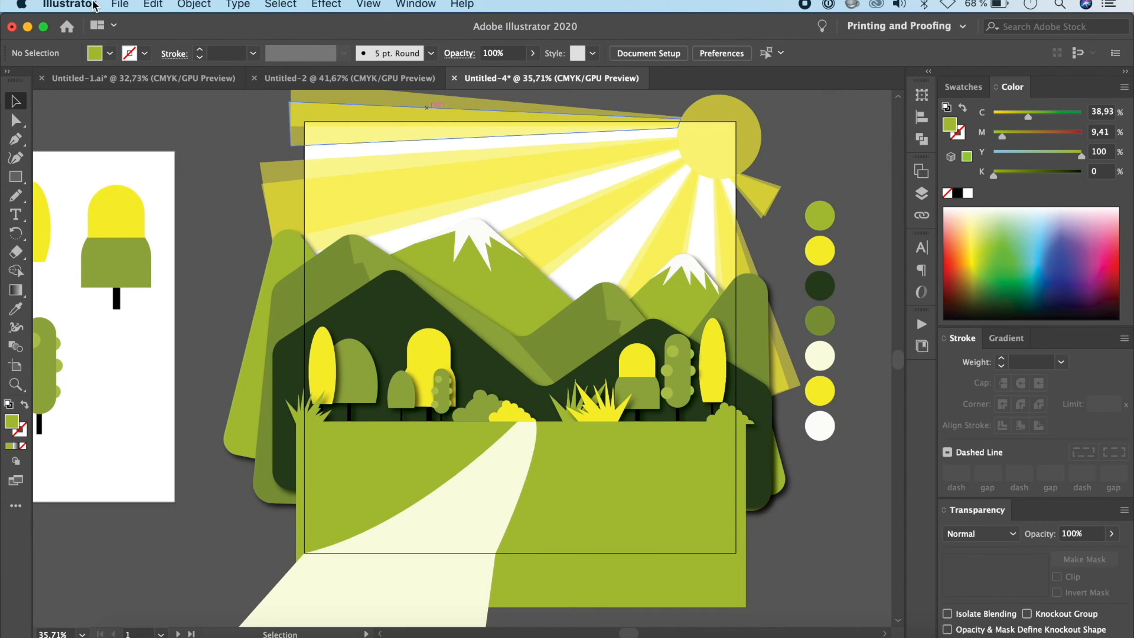
pyautogui.click(115, 5)
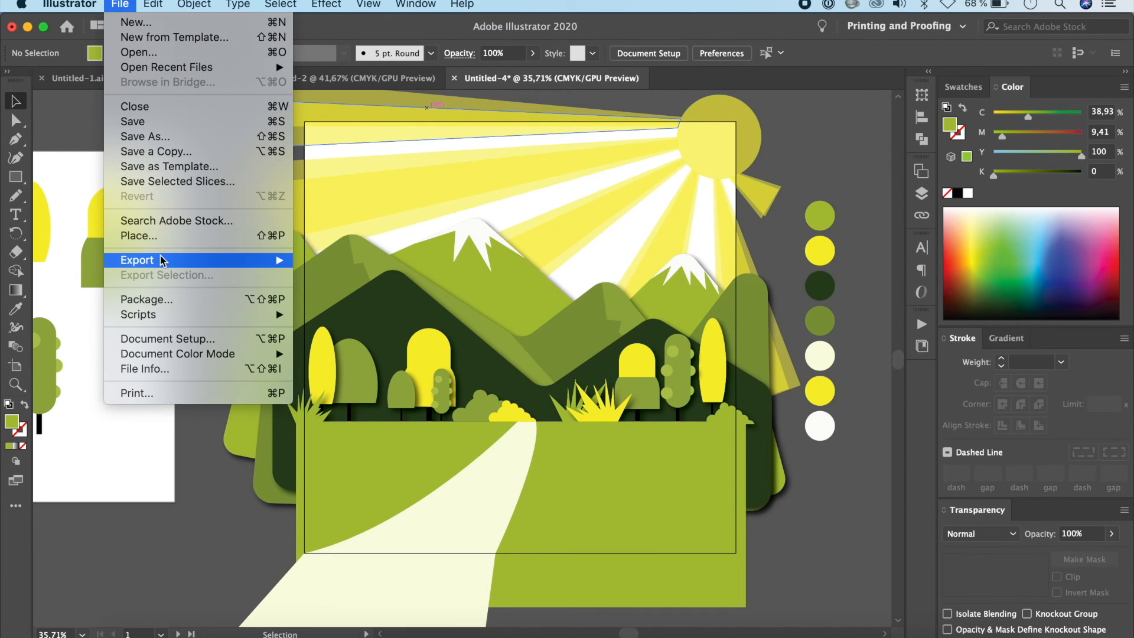
pyautogui.moveTo(164, 259)
pyautogui.click(339, 275)
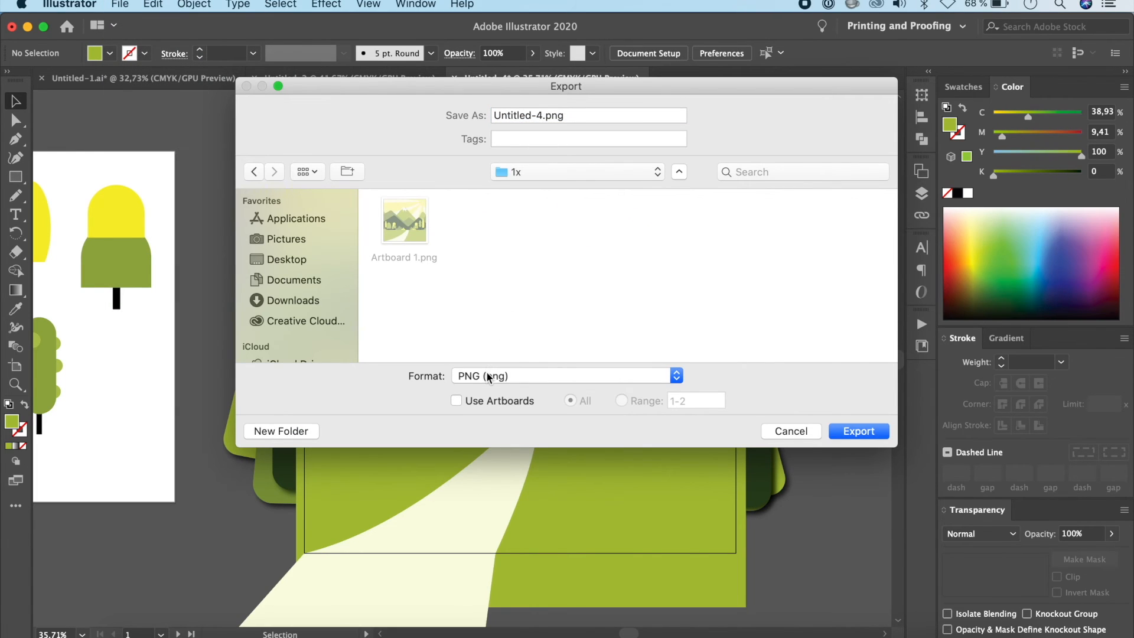
pyautogui.click(456, 399)
pyautogui.click(790, 431)
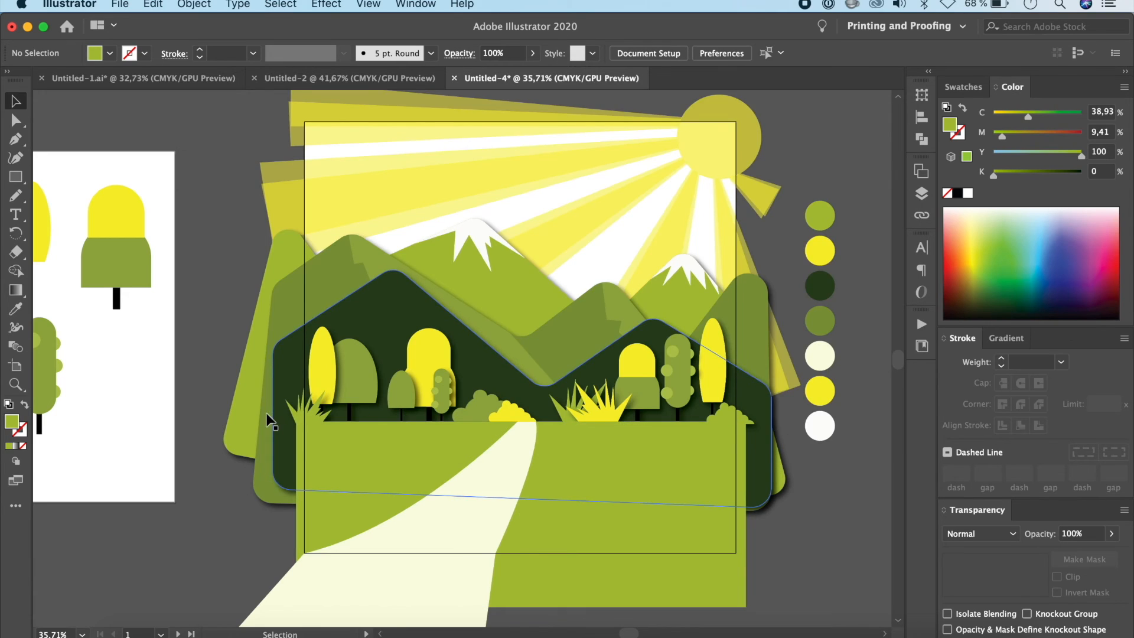
# Step: Delete Artboard 2 beneath the spare trees, keeping the trees themselves
pyautogui.press('super+alt+0')
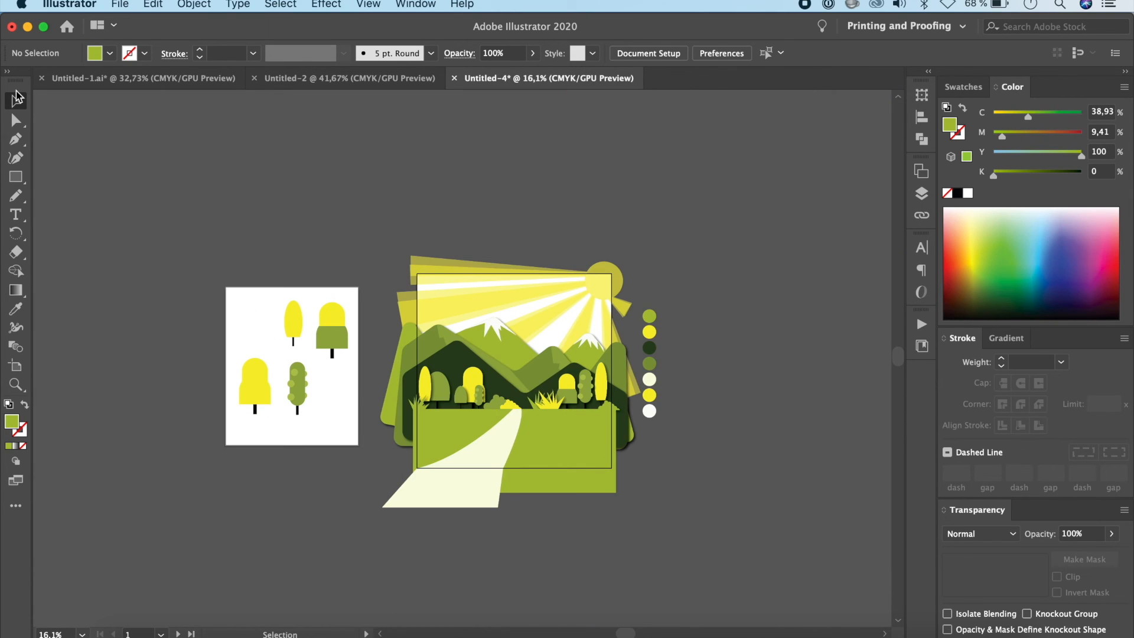
pyautogui.click(286, 426)
pyautogui.hotkey('shift', 'o')
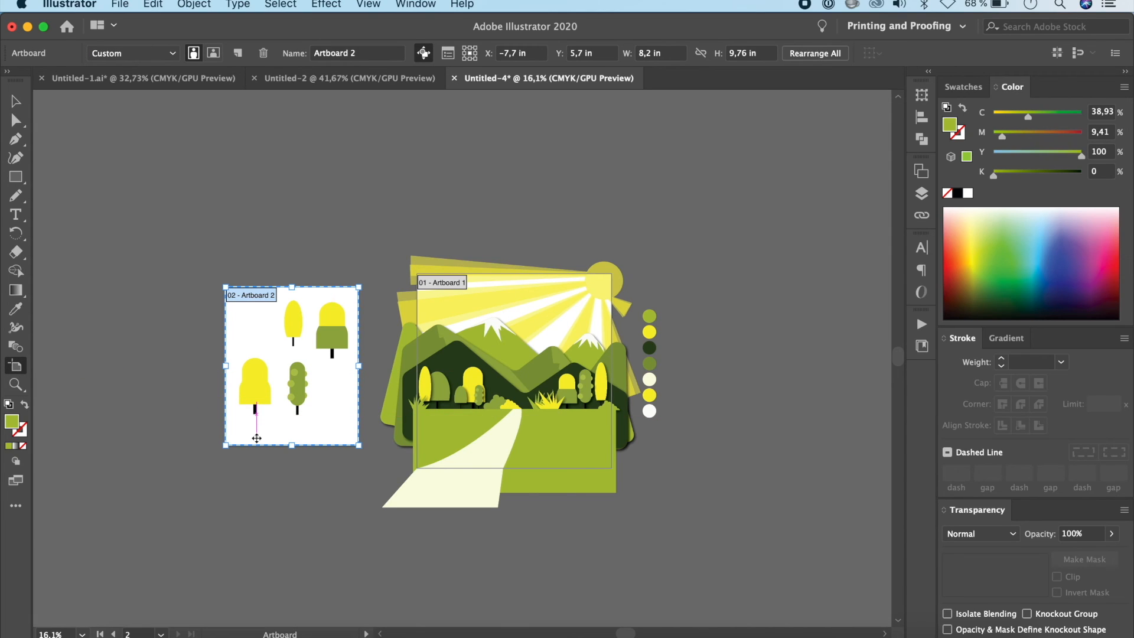
pyautogui.press('Delete')
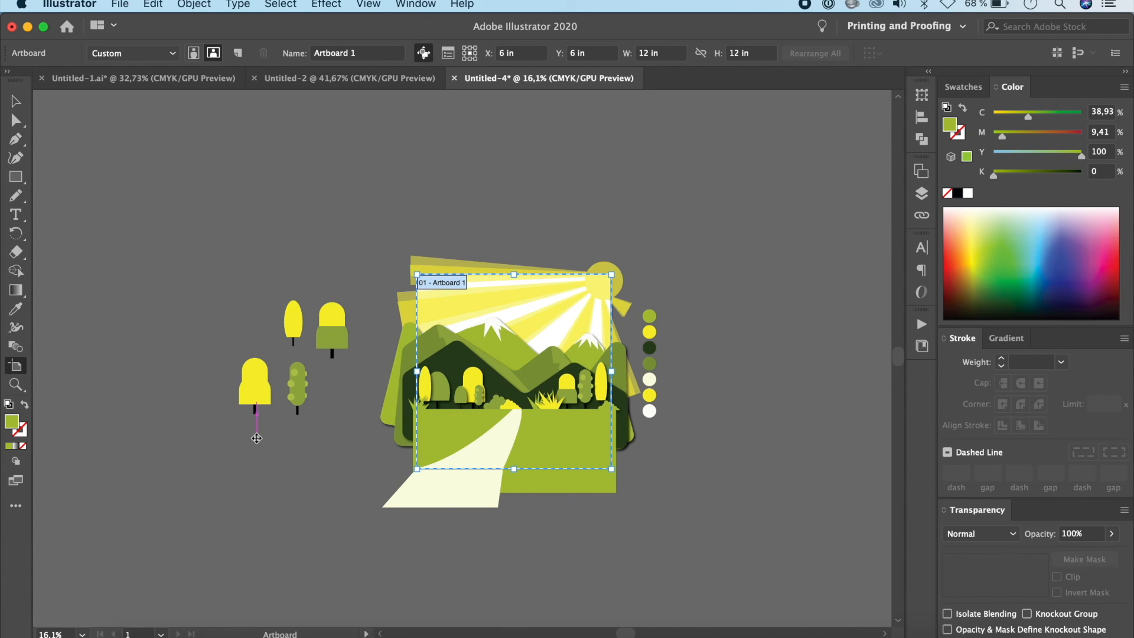
pyautogui.click(16, 101)
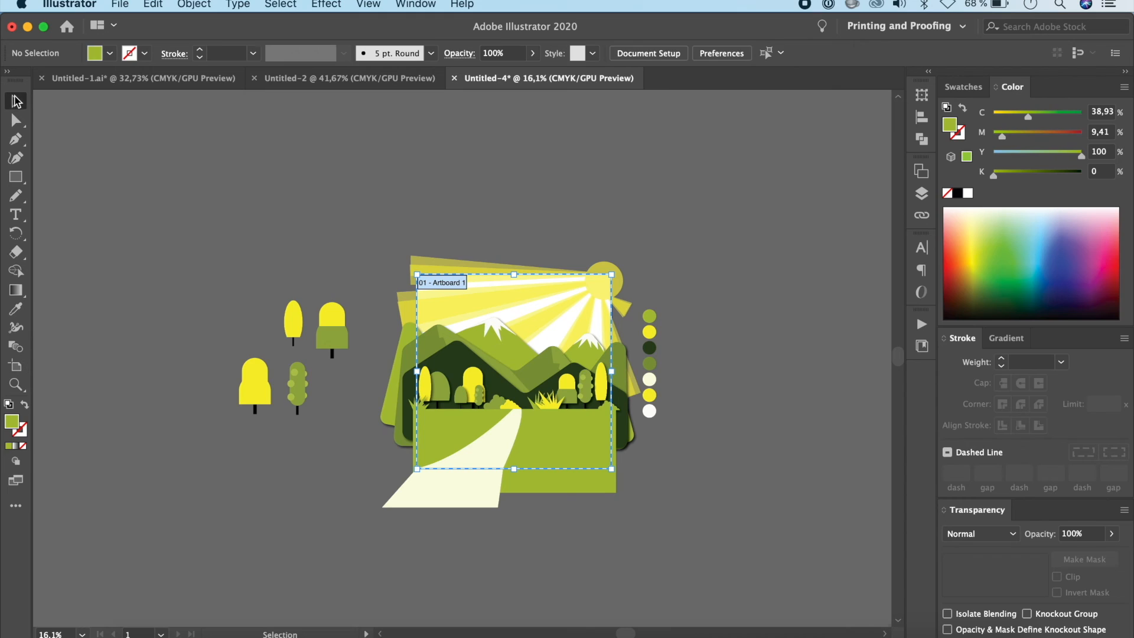
pyautogui.click(121, 5)
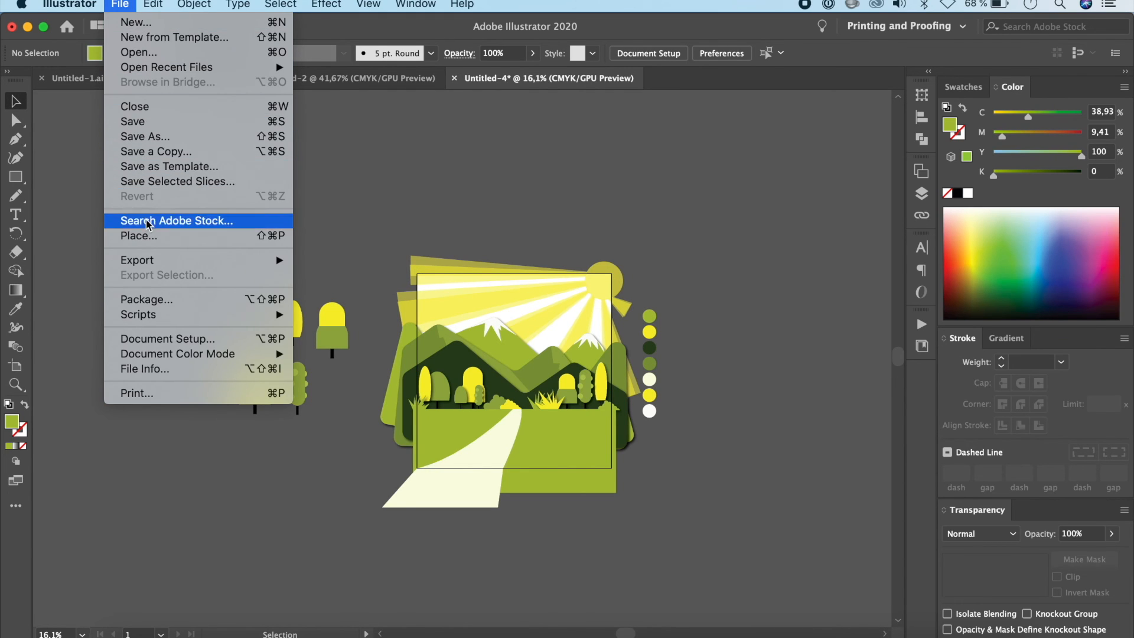
pyautogui.moveTo(154, 260)
pyautogui.click(333, 274)
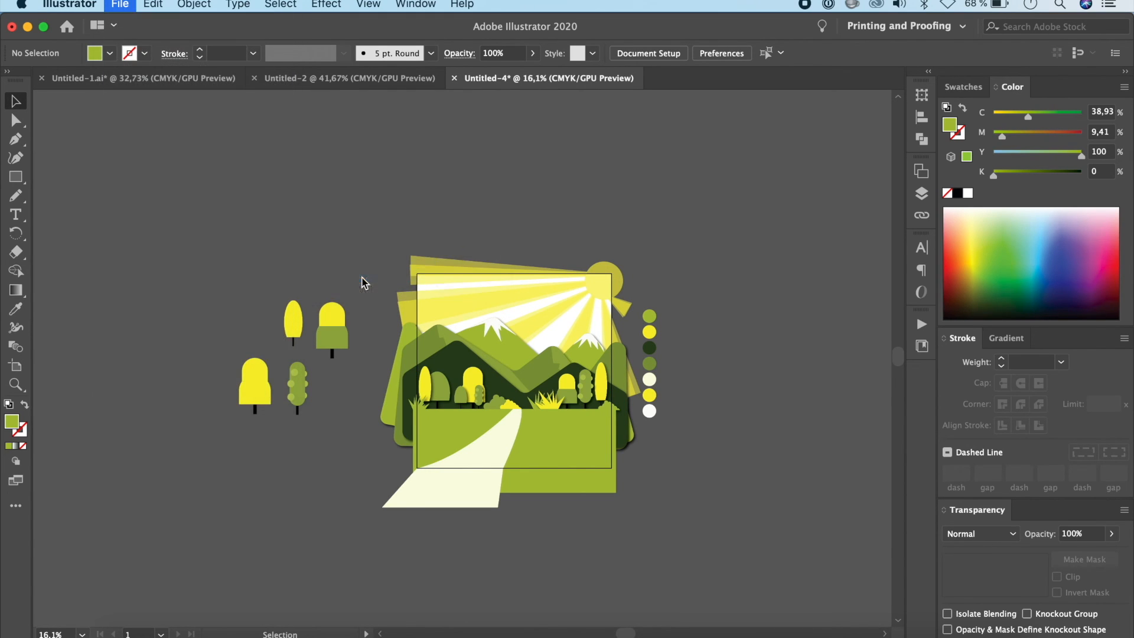
pyautogui.click(455, 401)
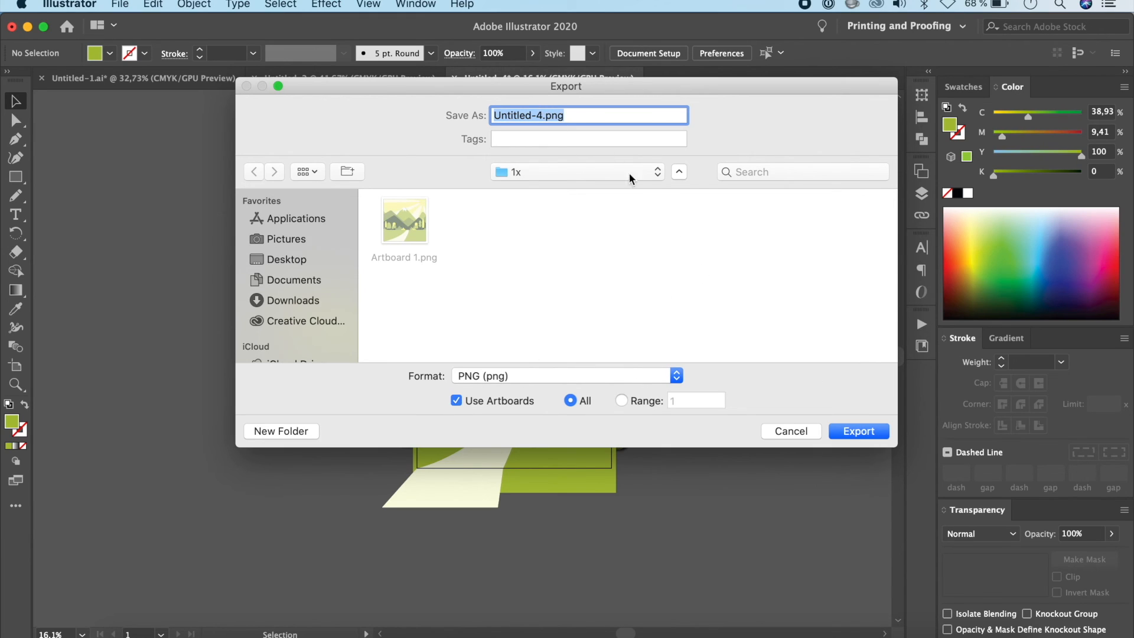
pyautogui.click(854, 431)
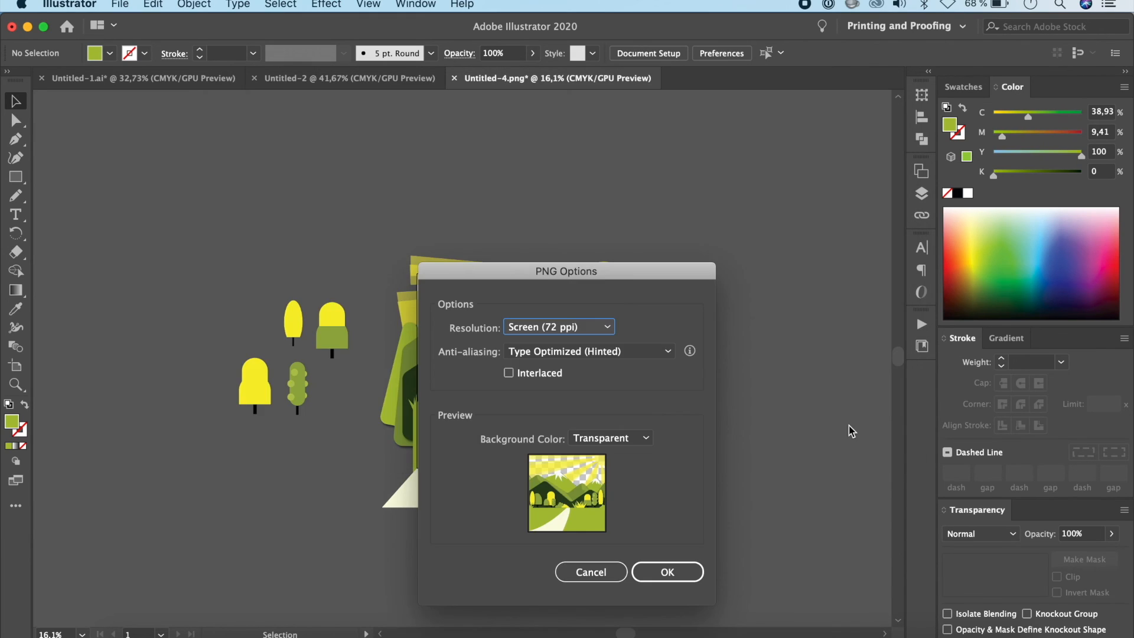
pyautogui.click(608, 331)
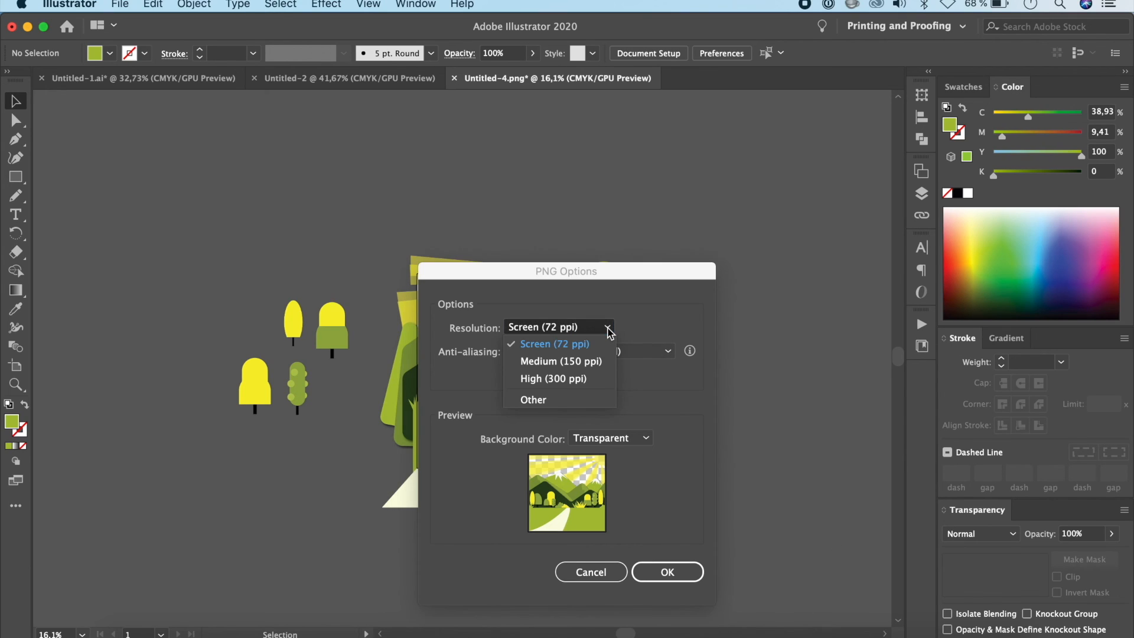
pyautogui.click(566, 378)
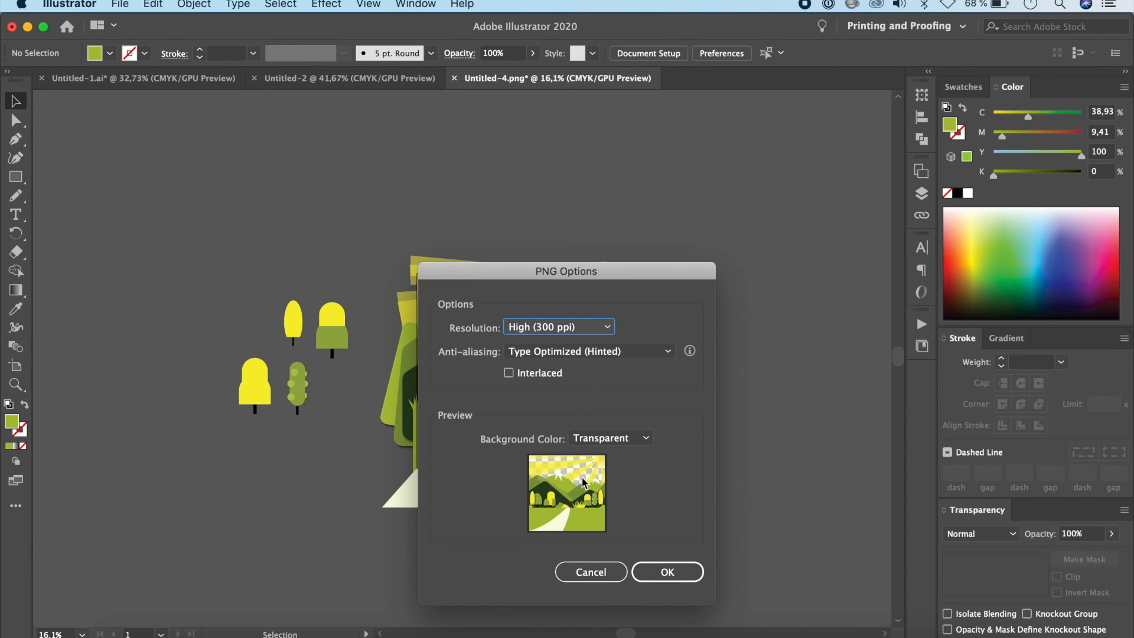
pyautogui.click(602, 573)
# Step: Draw a pale cream background rectangle extending past the artboard on all sides and send it behind the landscape
pyautogui.scroll(2, 700, 445)
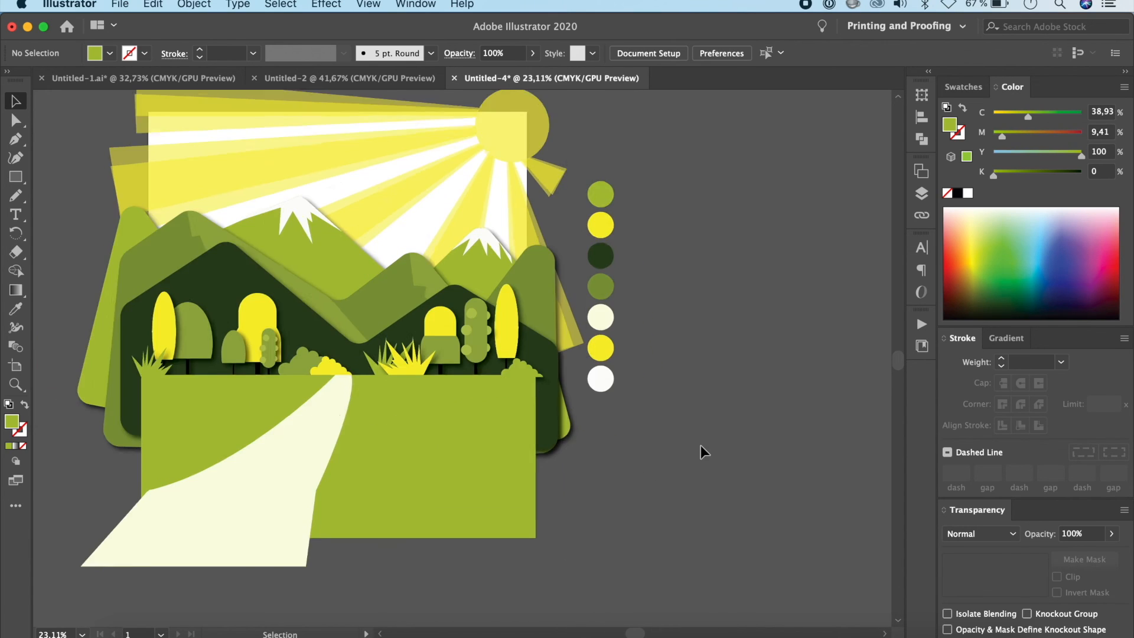
pyautogui.scroll(3, 701, 444)
pyautogui.scroll(-2, 691, 463)
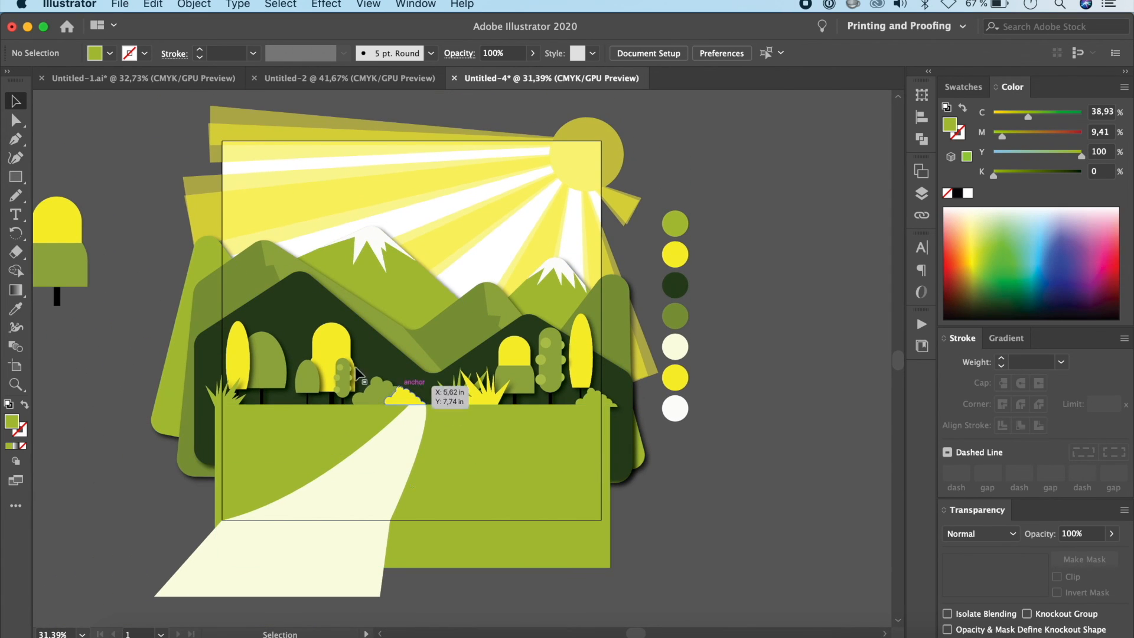
pyautogui.click(15, 177)
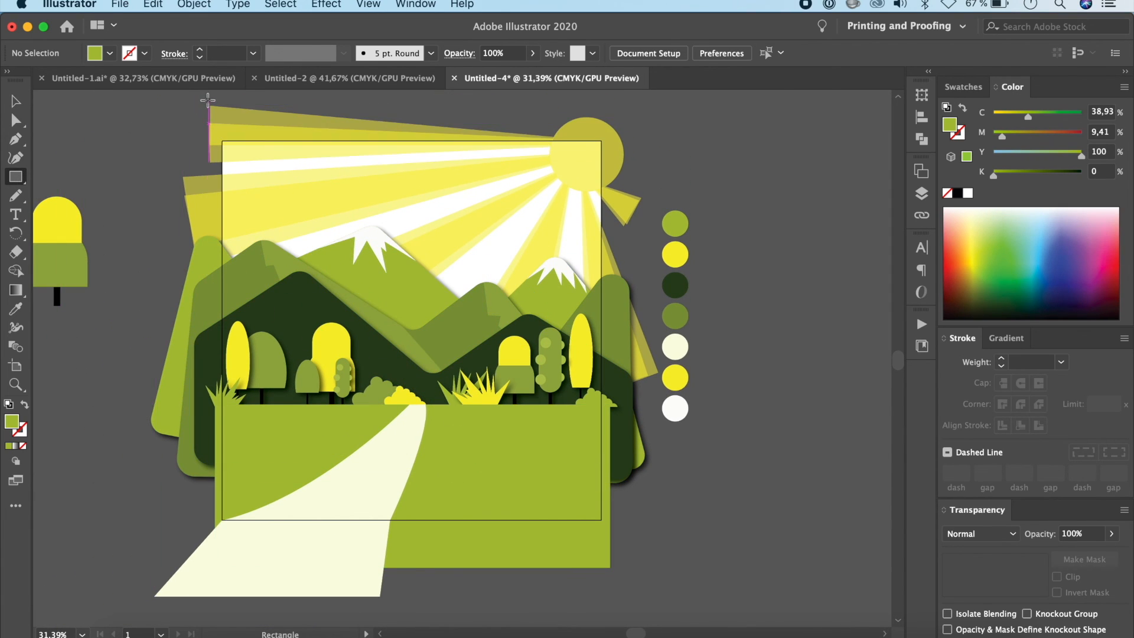
pyautogui.moveTo(190, 96); pyautogui.dragTo(493, 456)
pyautogui.moveTo(605, 576)
pyautogui.mouseDown()
pyautogui.moveTo(610, 589)
pyautogui.moveTo(642, 596)
pyautogui.mouseUp()
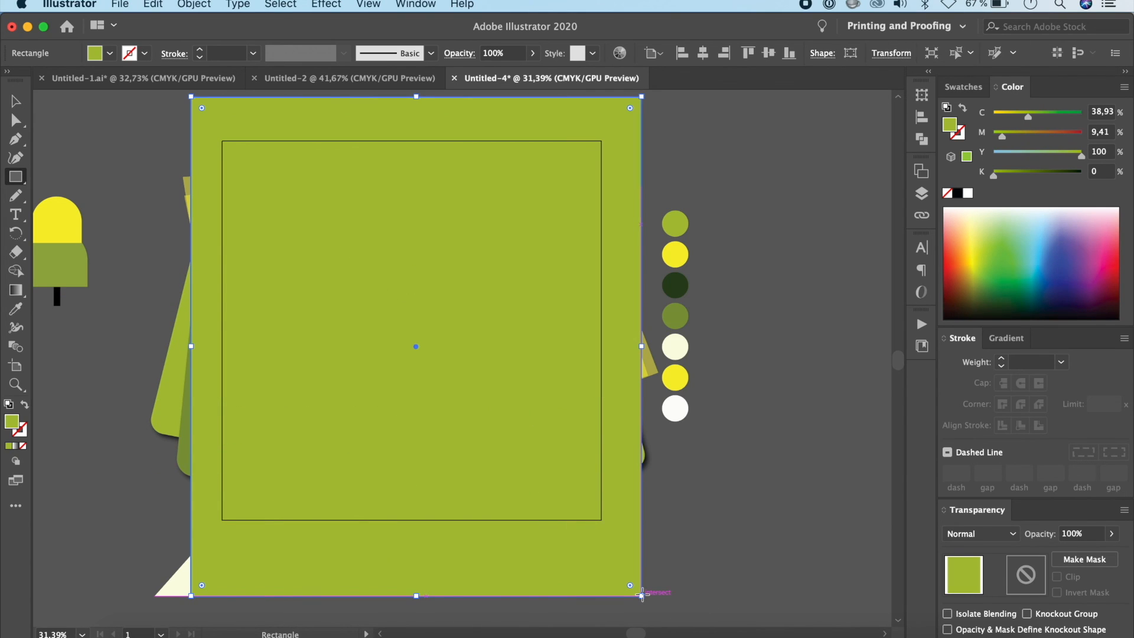
pyautogui.click(975, 209)
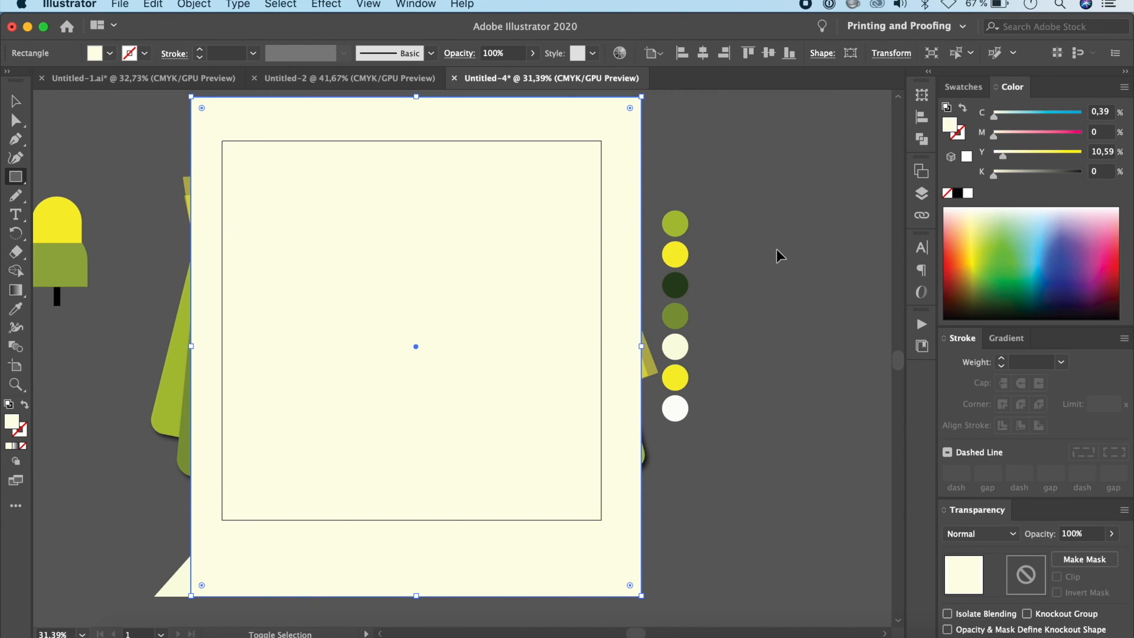
pyautogui.press('super+shift+bracketleft')
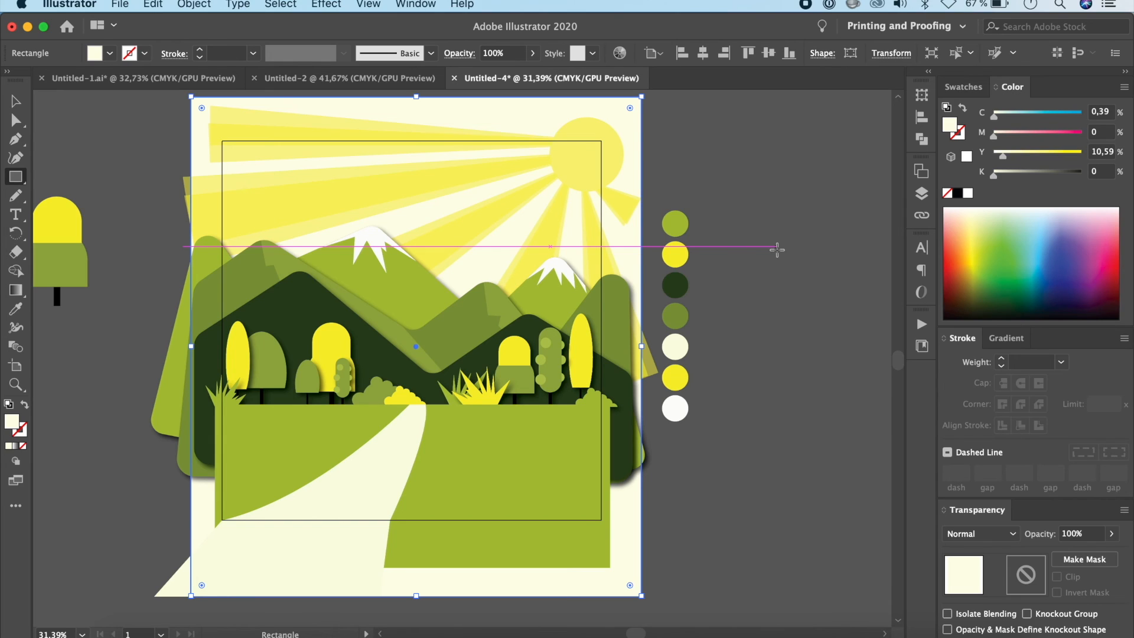
# Step: Recolour the background rectangle with the pale cream (C 2,63, M 0, Y 14,25, K 0) sampled from the lowest palette circle
pyautogui.click(957, 210)
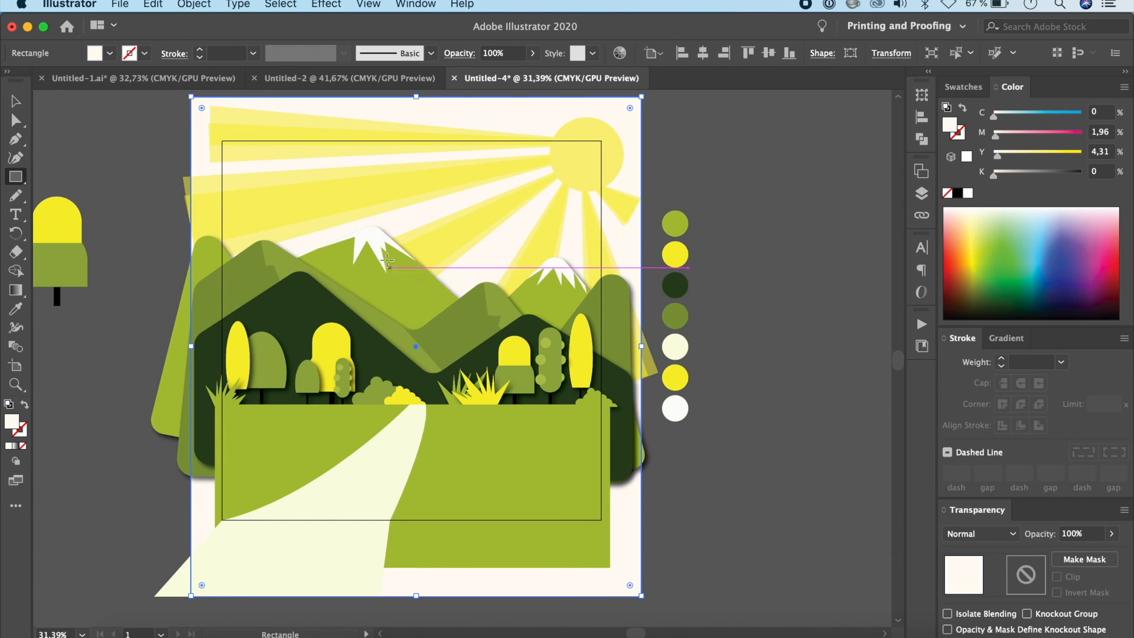
pyautogui.click(1032, 210)
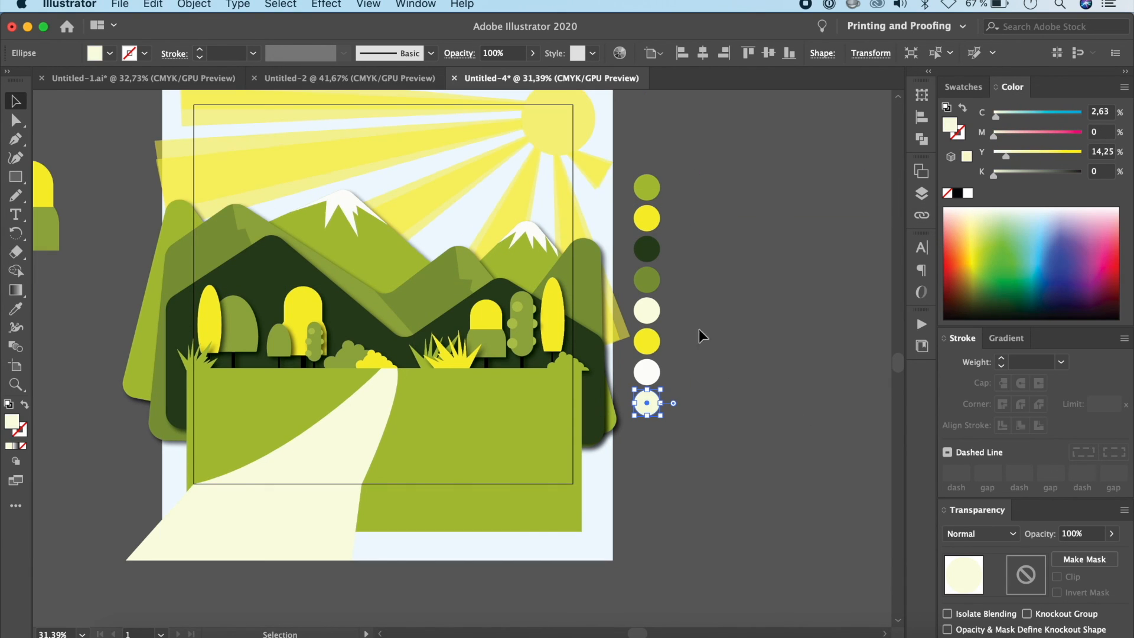
pyautogui.scroll(3, 699, 328)
pyautogui.click(607, 153)
pyautogui.press('i')
pyautogui.click(653, 470)
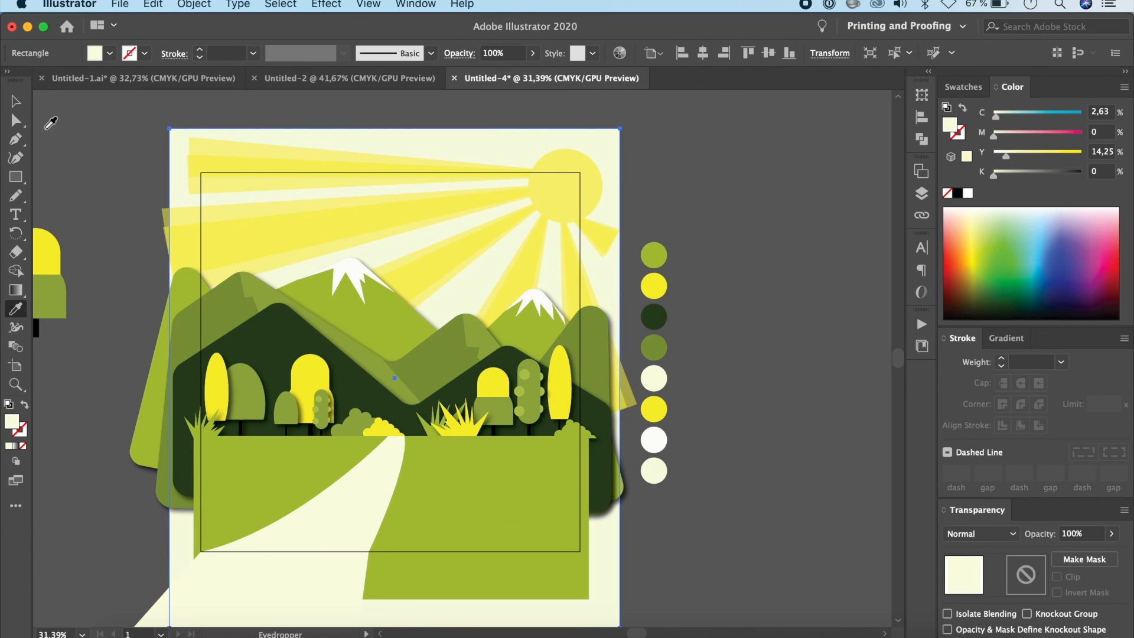
pyautogui.click(16, 101)
pyautogui.click(89, 172)
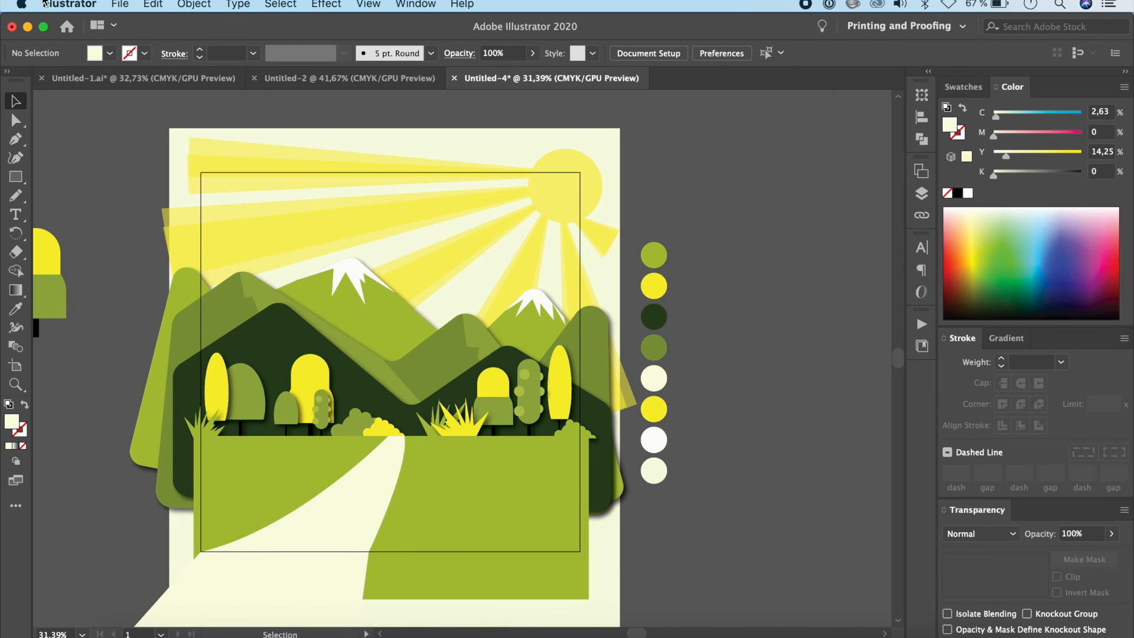
# Step: Export the artboard as Untitled-4.png into the 1x folder, with Use Artboards enabled and Medium (150 ppi) resolution
pyautogui.click(120, 5)
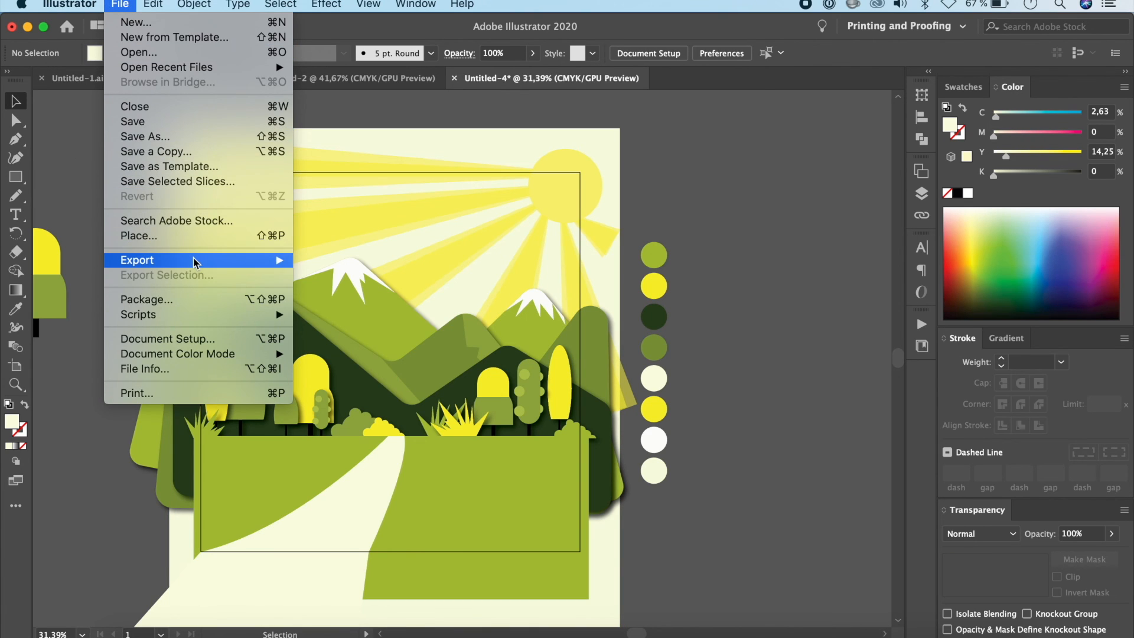
pyautogui.moveTo(219, 261)
pyautogui.click(361, 275)
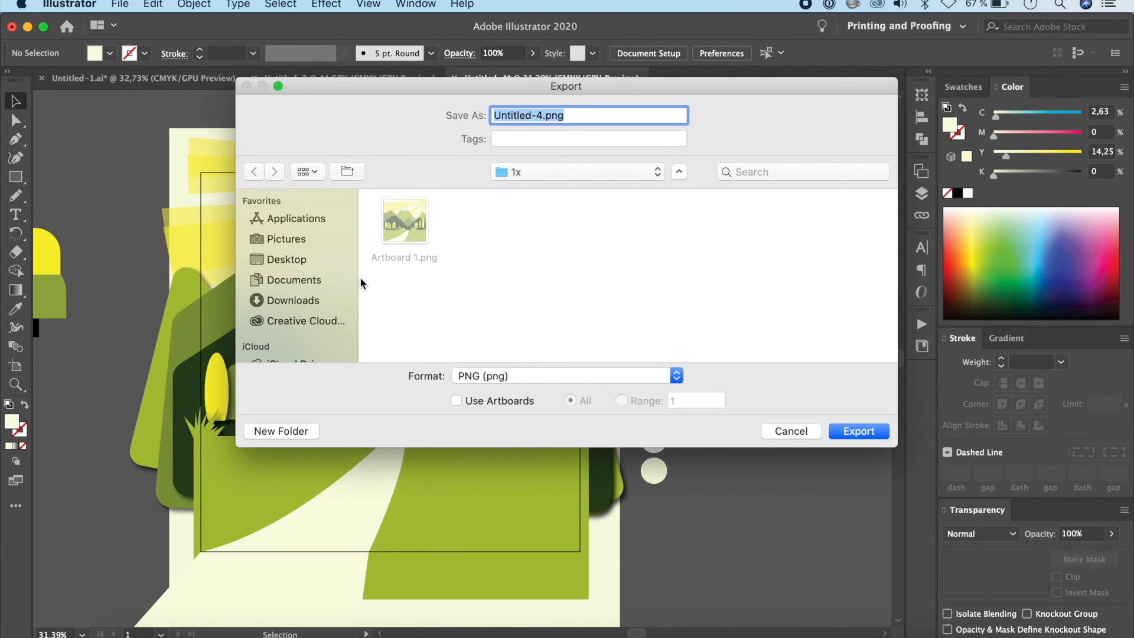
pyautogui.click(456, 400)
pyautogui.click(858, 432)
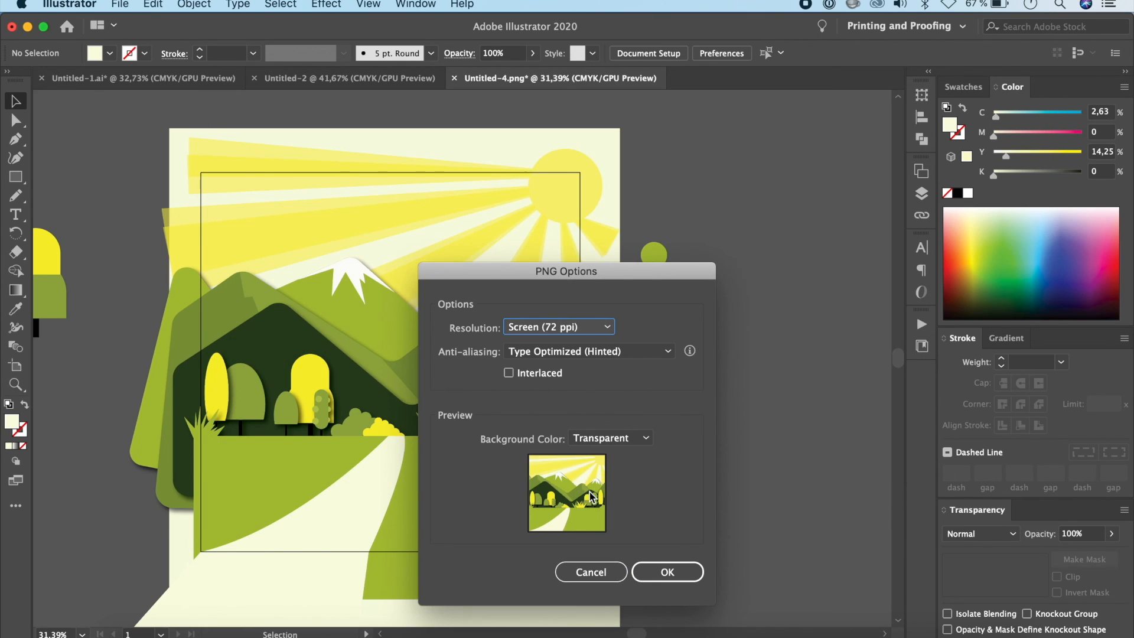
pyautogui.click(608, 326)
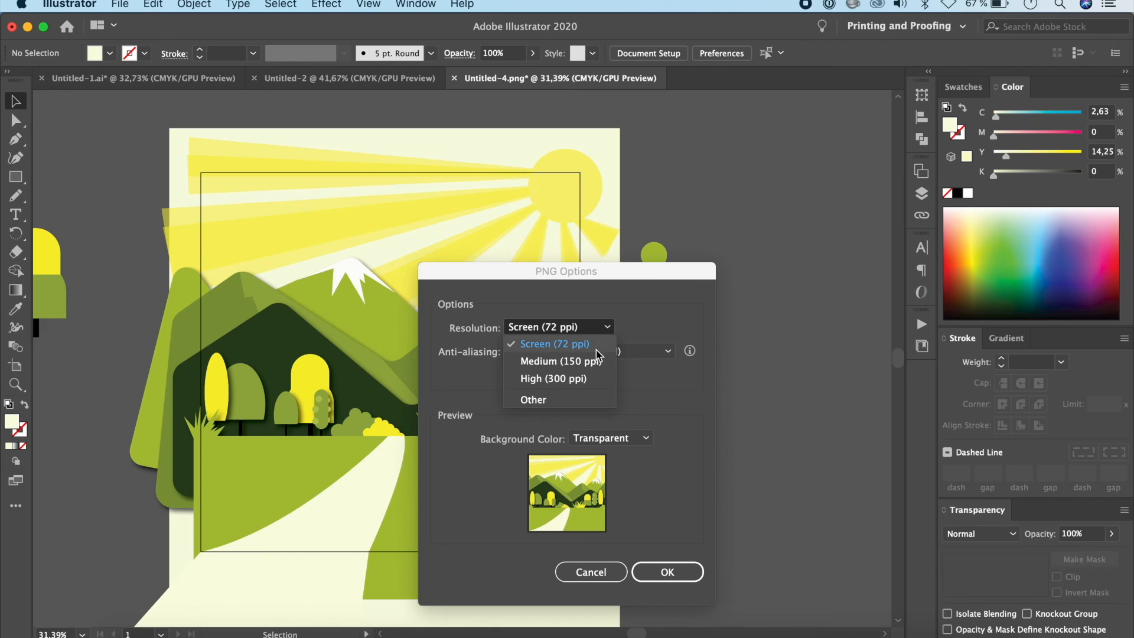
pyautogui.click(598, 362)
pyautogui.click(679, 571)
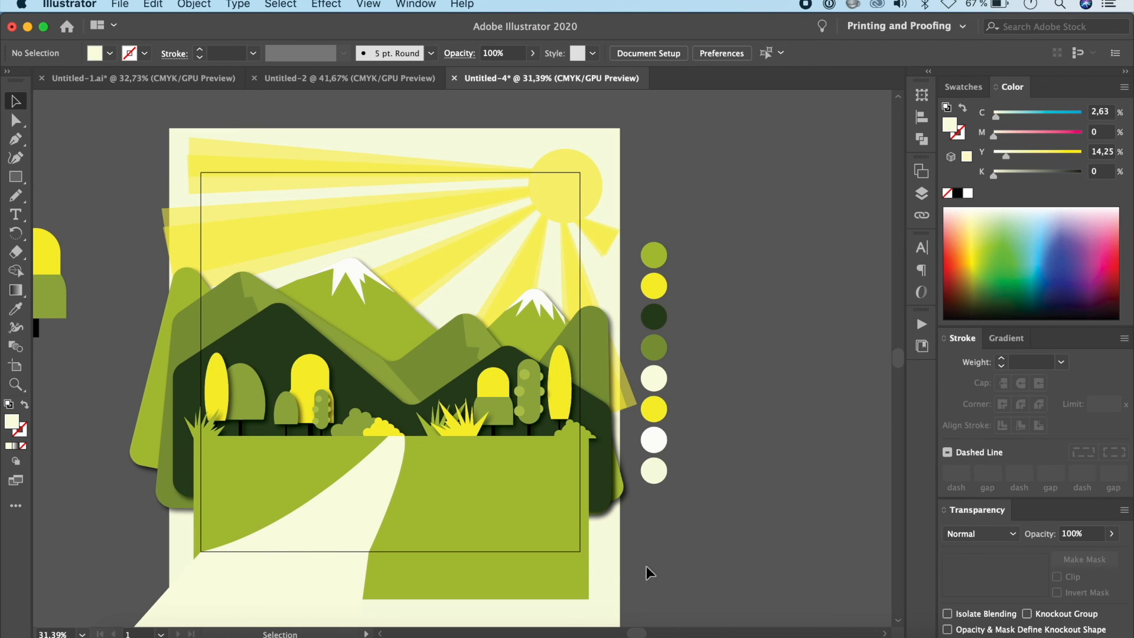
# Step: Open the exported Untitled-4-01.png in Preview and reposition its window to inspect the final landscape
pyautogui.click(152, 635)
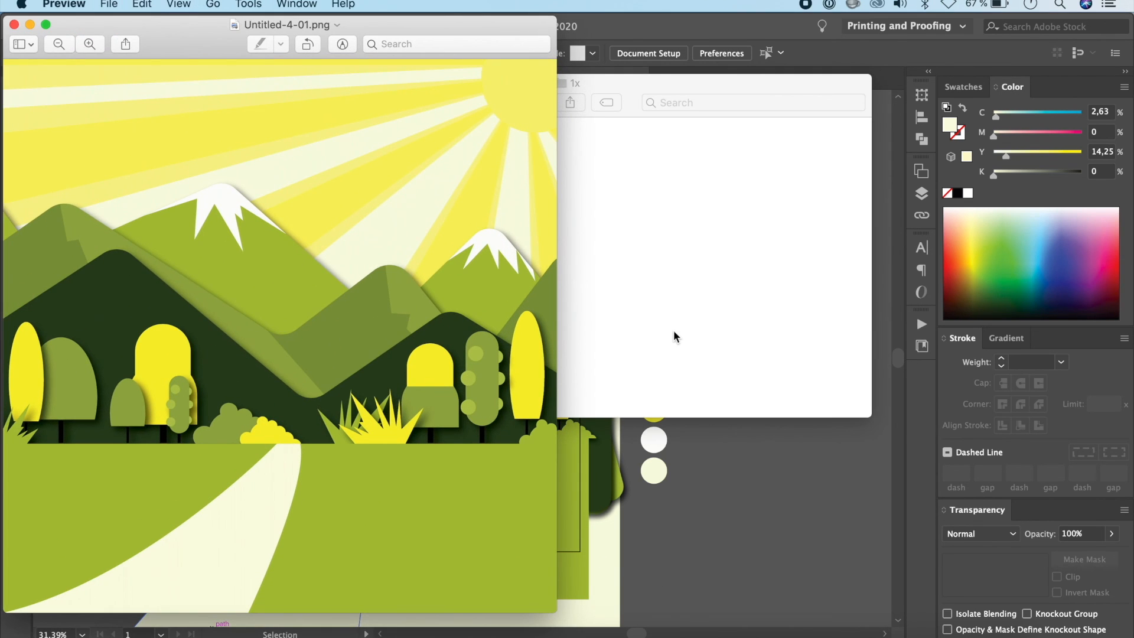
pyautogui.moveTo(440, 20); pyautogui.dragTo(687, 23)
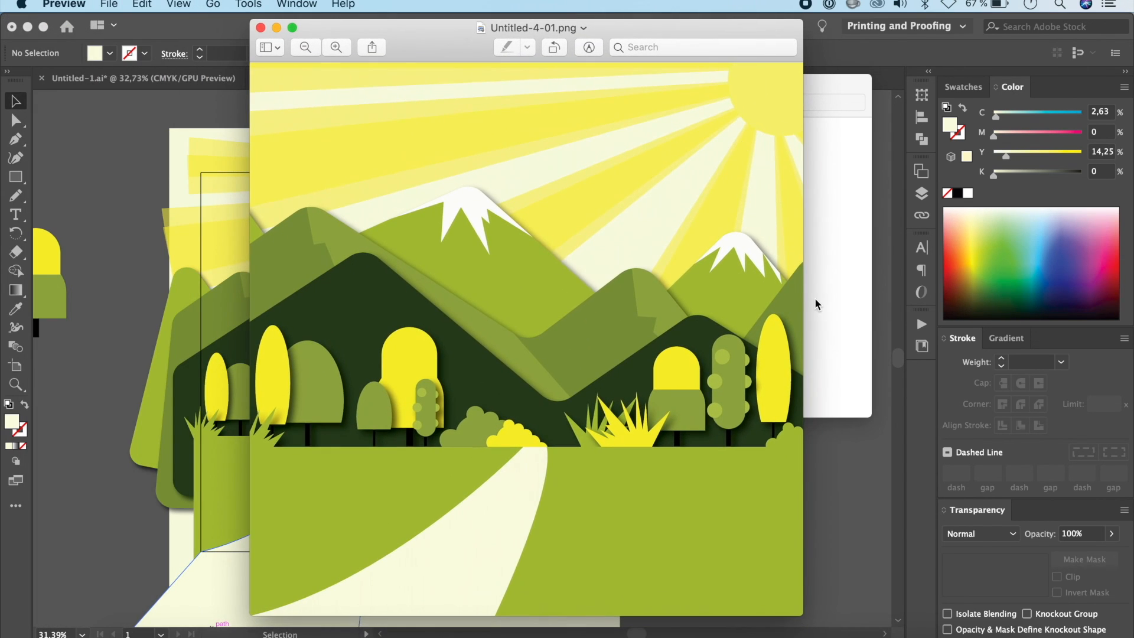